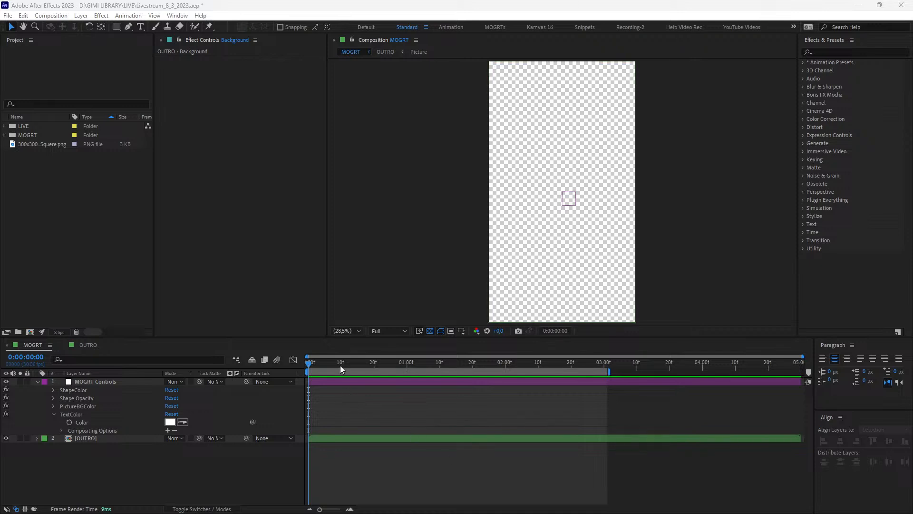
Step: Preview the finished MOGRT composition's animation and close the old OUTRO composition's timeline
key("space")
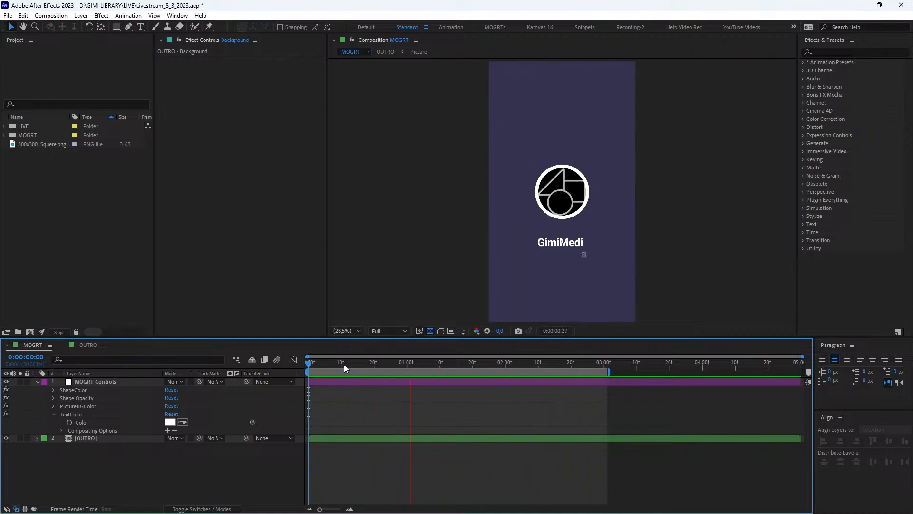
left_click(63, 345)
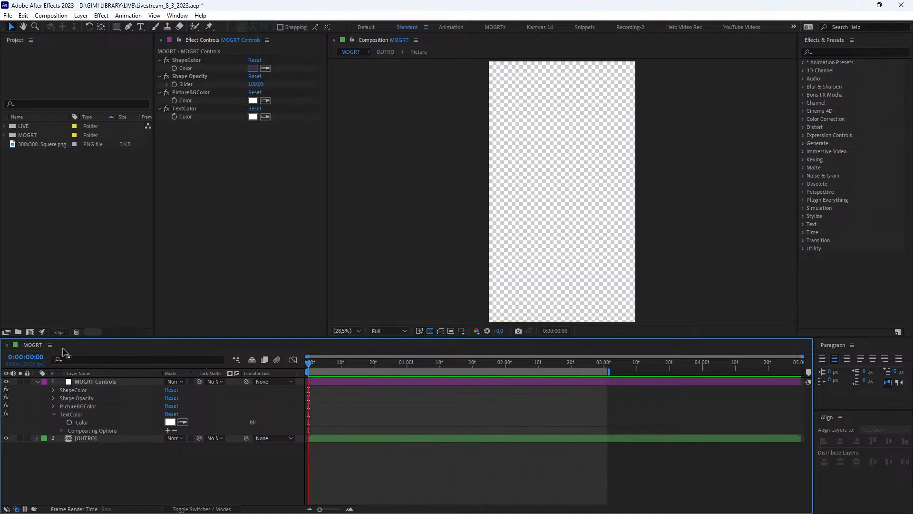
key("space")
key("space")
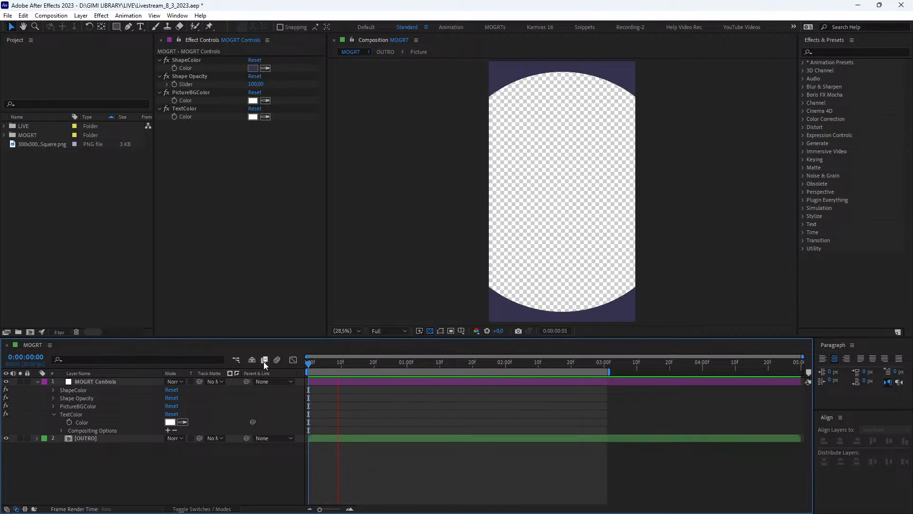
left_click(71, 244)
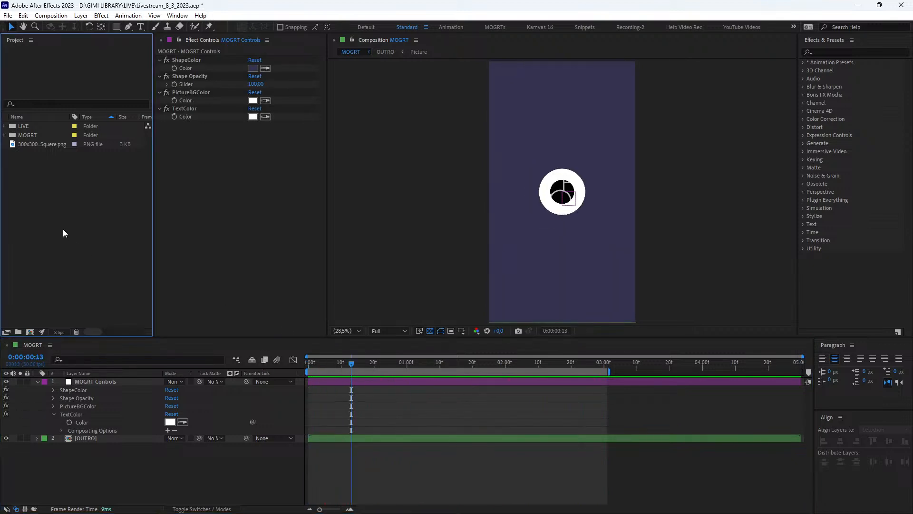
Step: Start a new composition and name it OUTRO
right_click(70, 223)
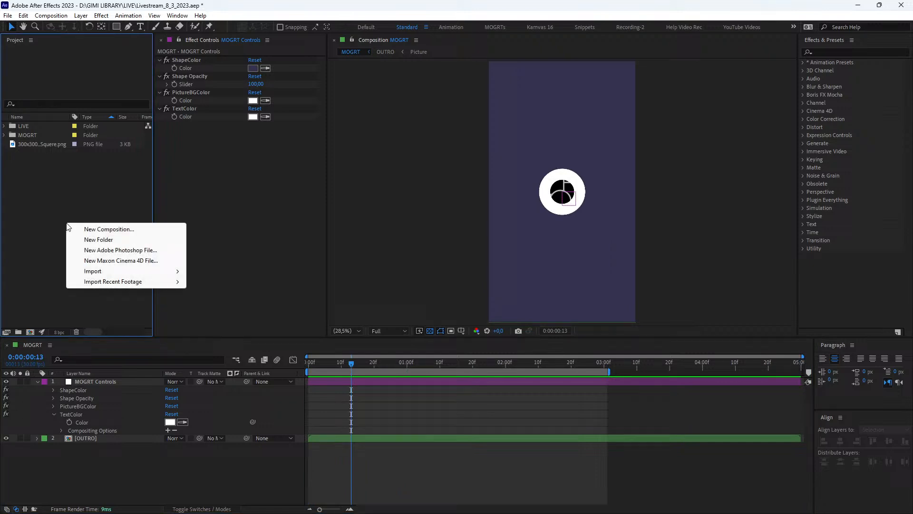
right_click(75, 212)
left_click(109, 216)
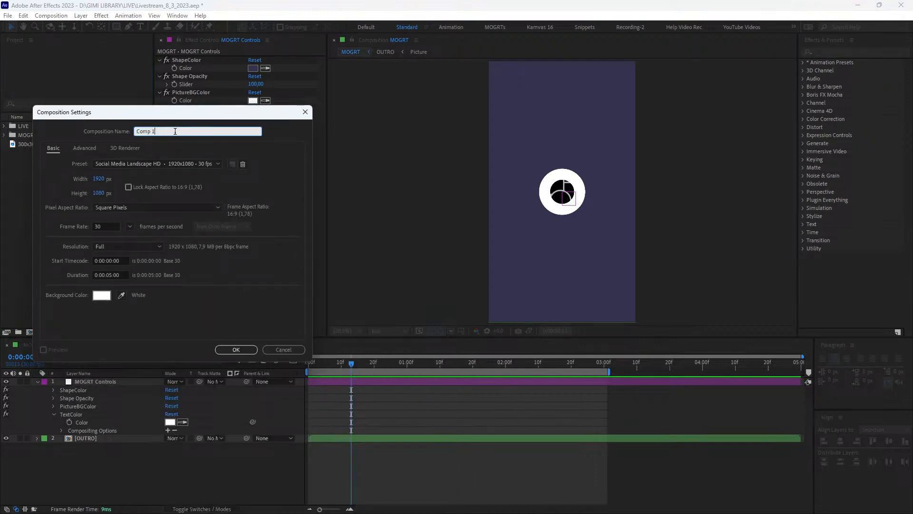
type("MO")
key("BackSpace")
type("OUTRO")
Step: Create the composition at 1080 x 1920 px, 30 frames per second, with a duration of 0:00:05:00
left_click(99, 179)
type("1080")
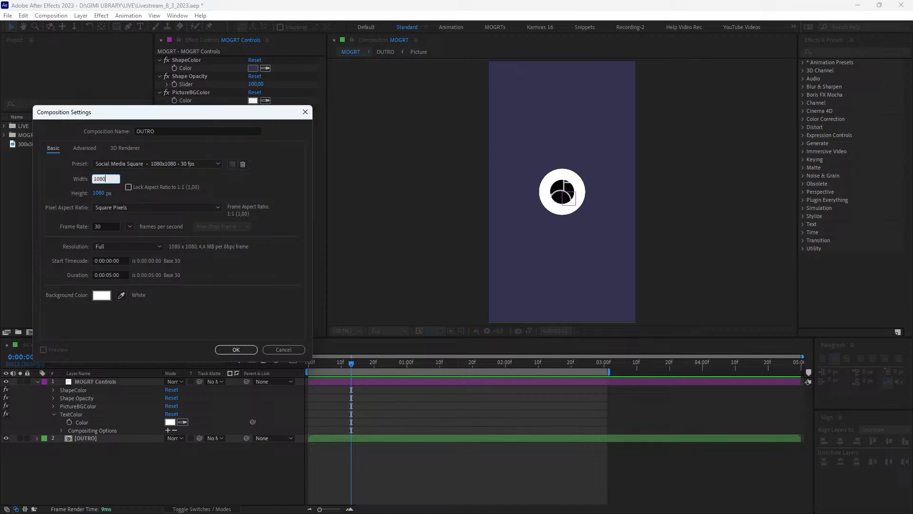
key("Tab")
type("1920")
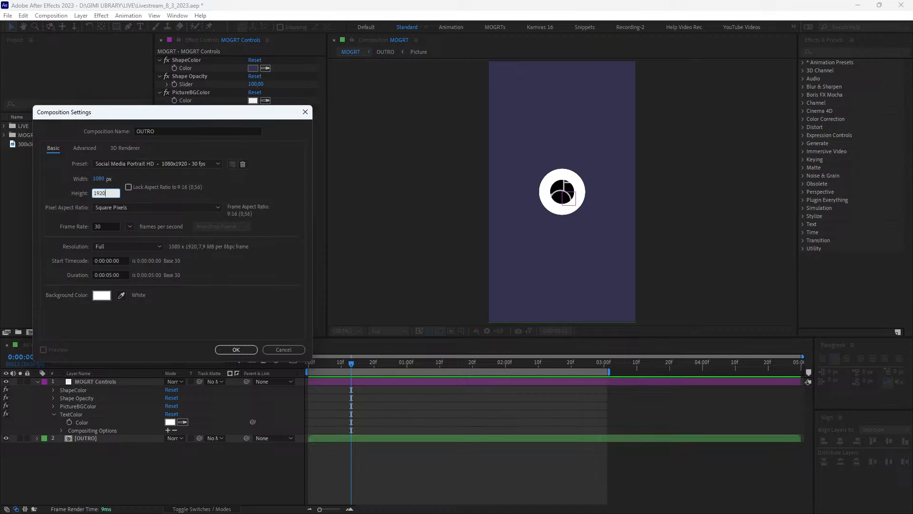
left_click(105, 226)
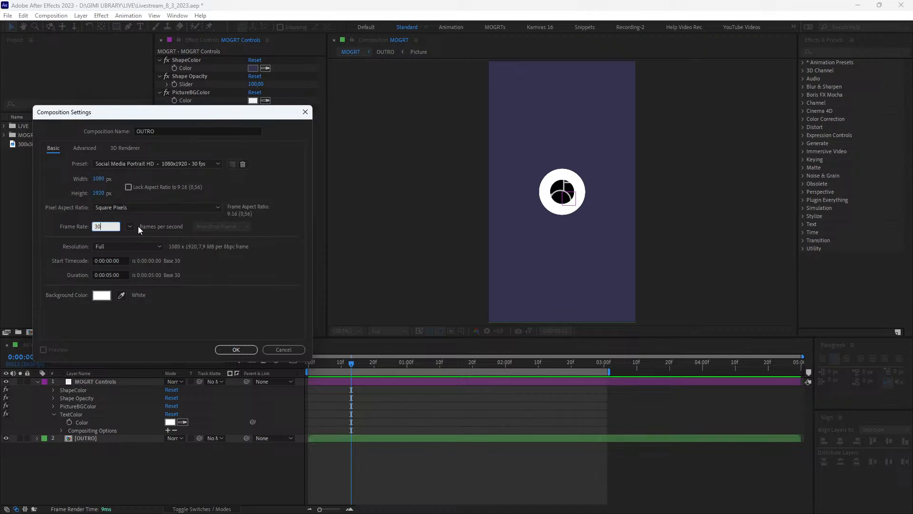
left_click(112, 275)
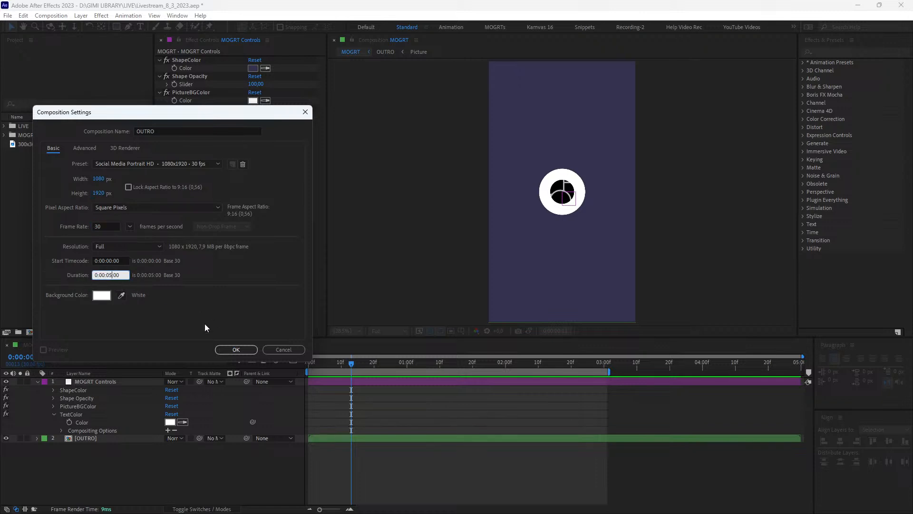
left_click(235, 349)
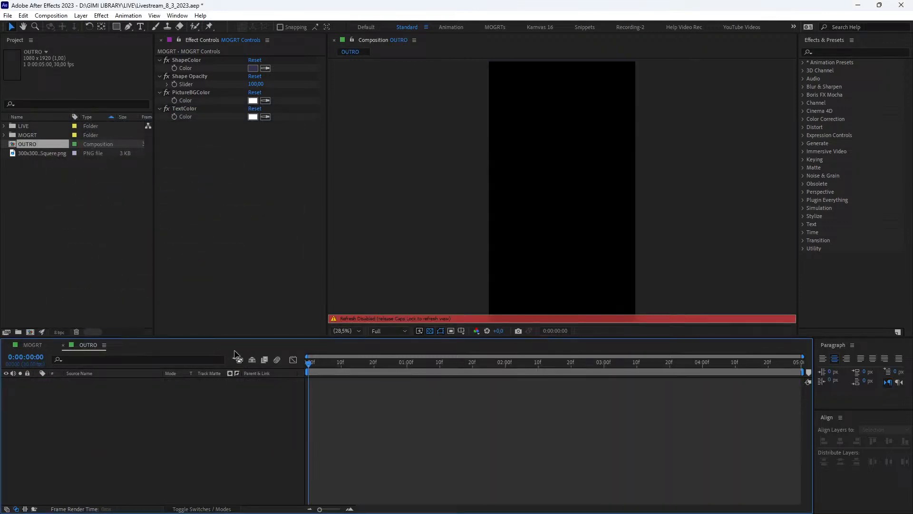
Step: Re-enable the preview refresh and add a rectangle shape layer that fills the whole OUTRO composition
key("Caps_Lock")
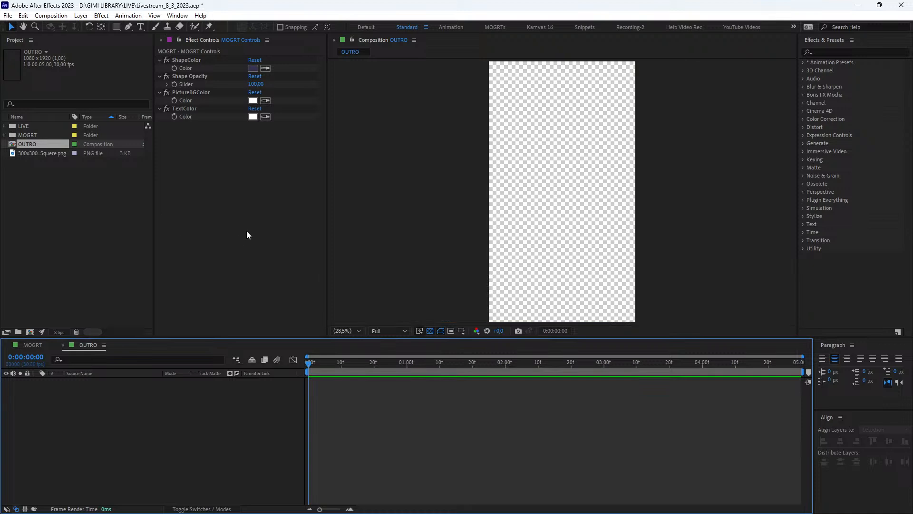
left_click(117, 27)
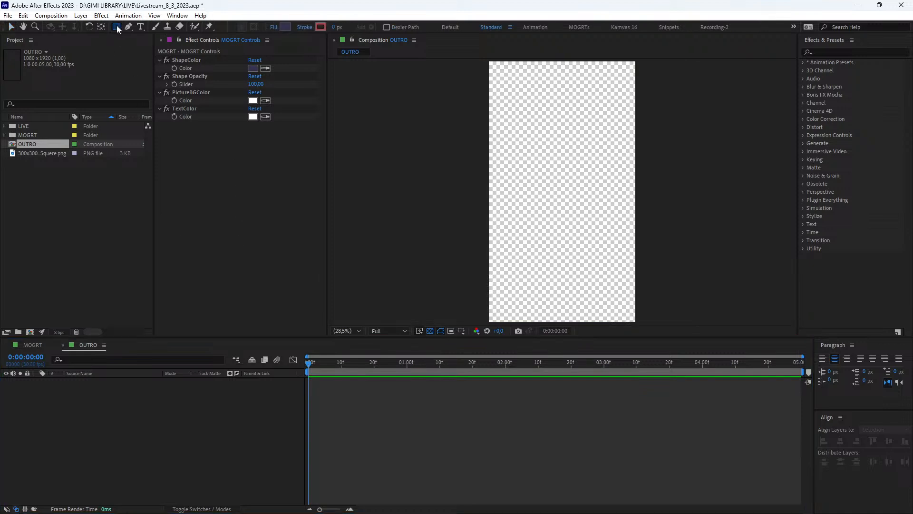
double_click(116, 27)
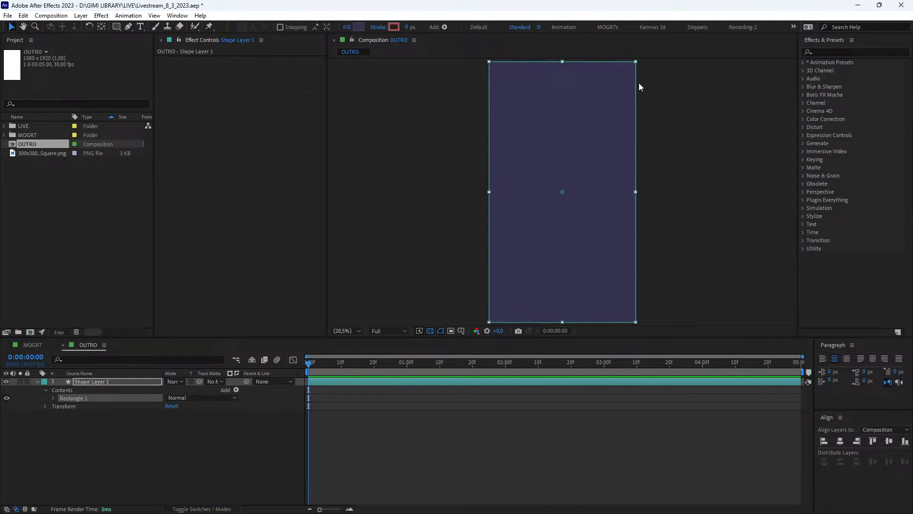
left_click(356, 27)
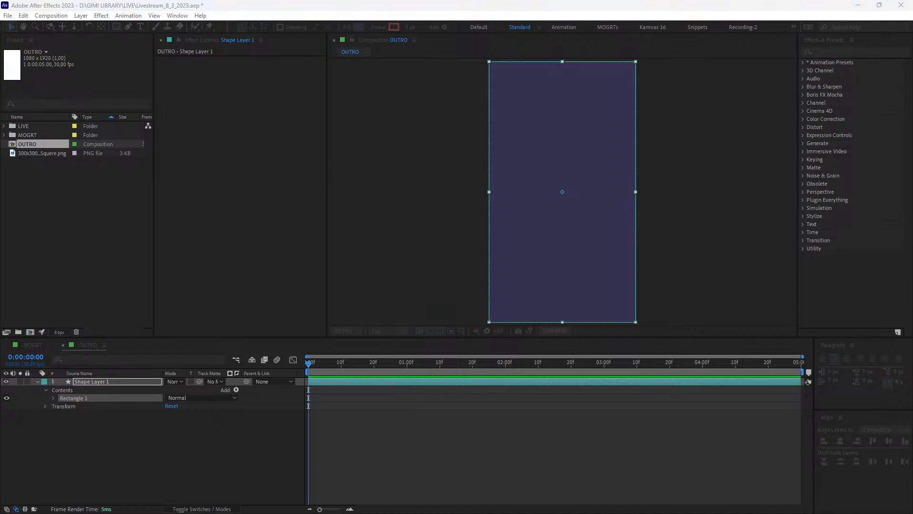
left_click(395, 118)
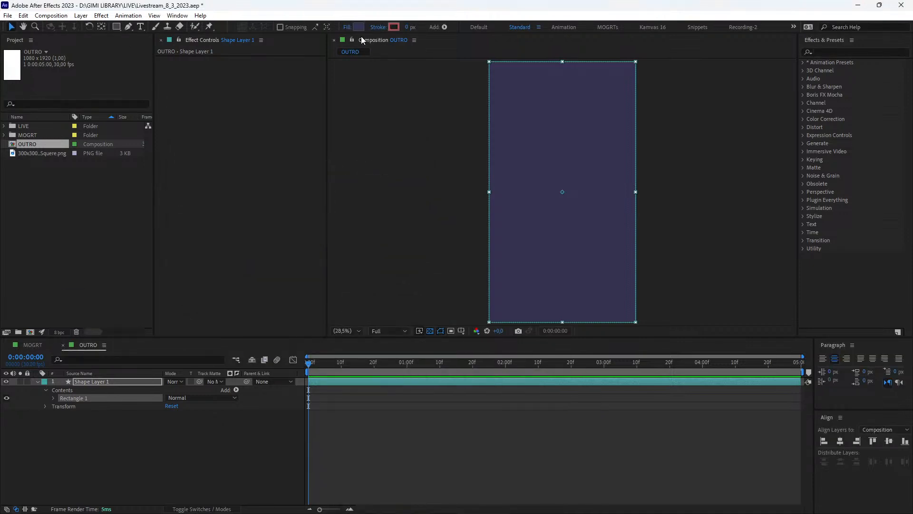
left_click(356, 27)
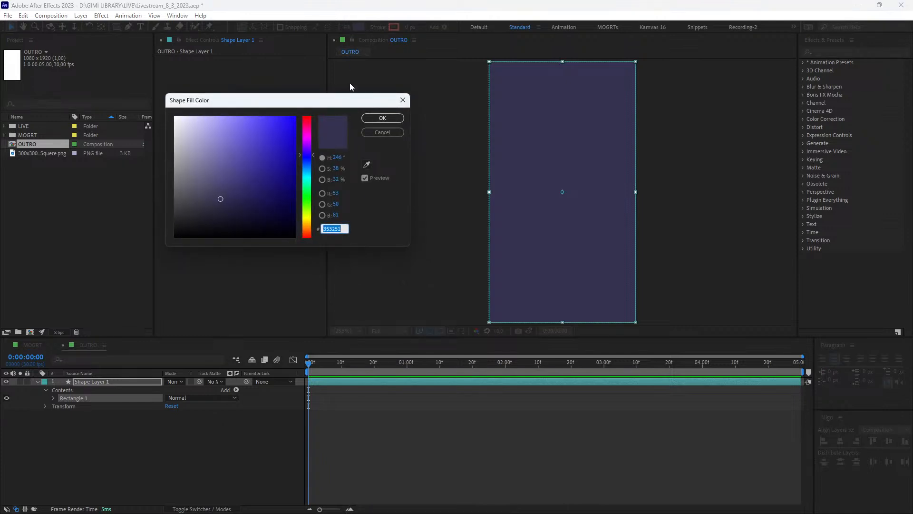
mouse_move(190, 183)
left_mouse_down()
mouse_move(191, 157)
mouse_move(229, 192)
left_mouse_up()
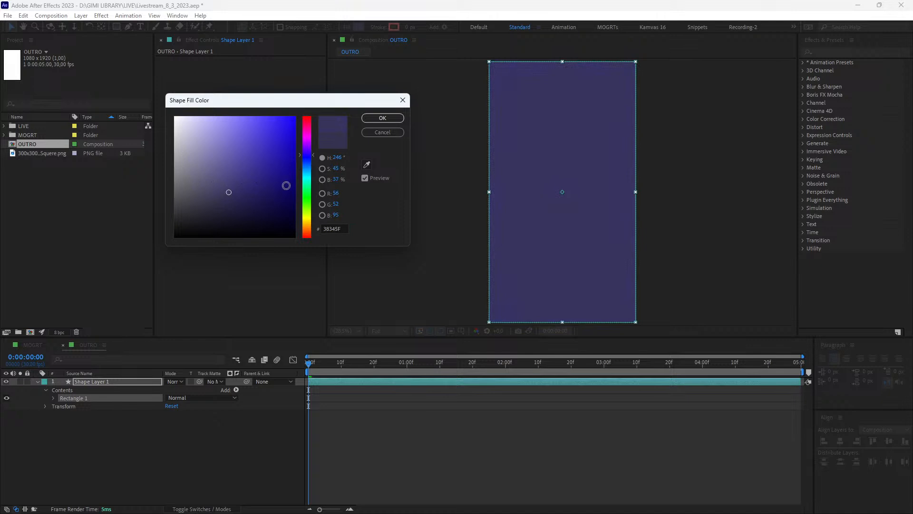
left_click(391, 133)
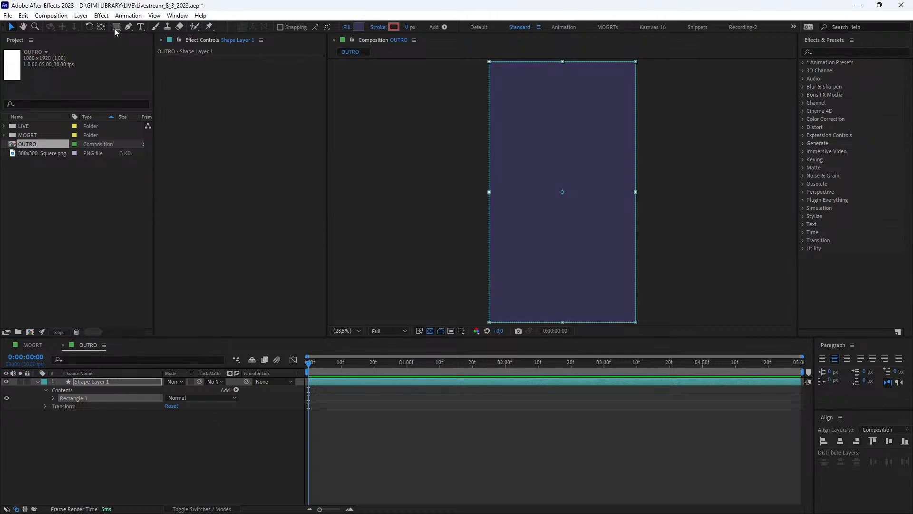
Step: Add a full-frame ellipse on its own new shape layer above the rectangle
left_click_drag(116, 27, 158, 47)
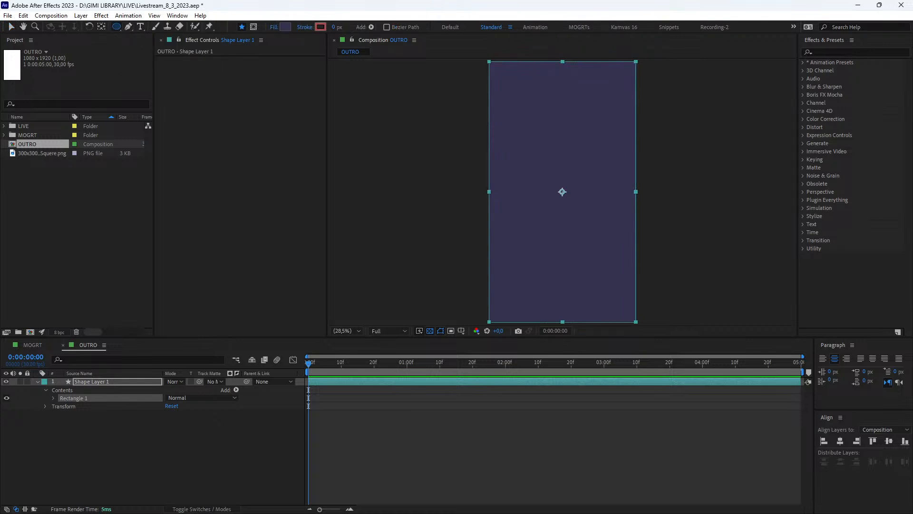
left_click(108, 434)
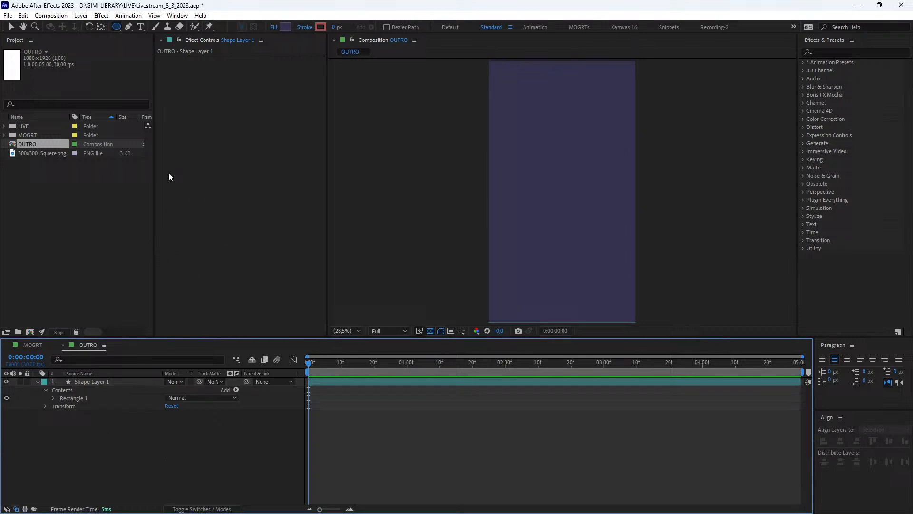
double_click(116, 27)
key("v")
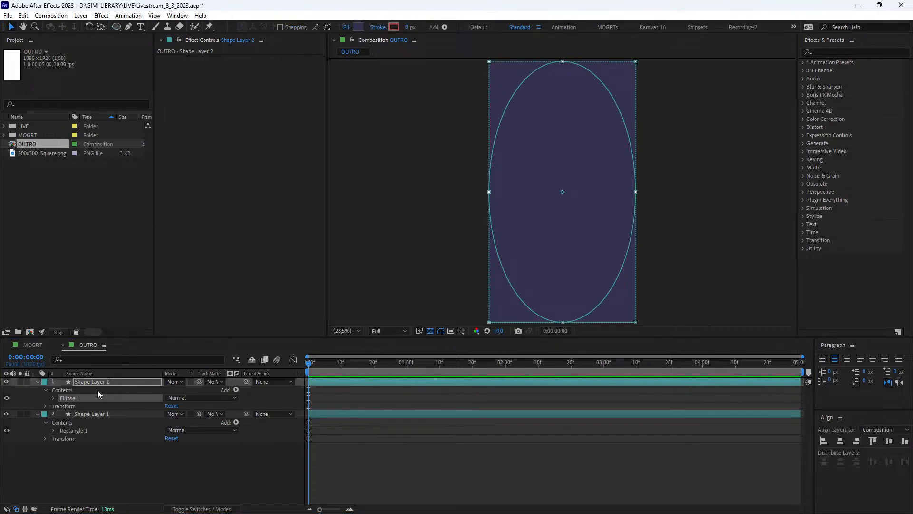
Step: Rename the ellipse layer as Picture BG and the rectangle layer as Background
left_click(89, 381)
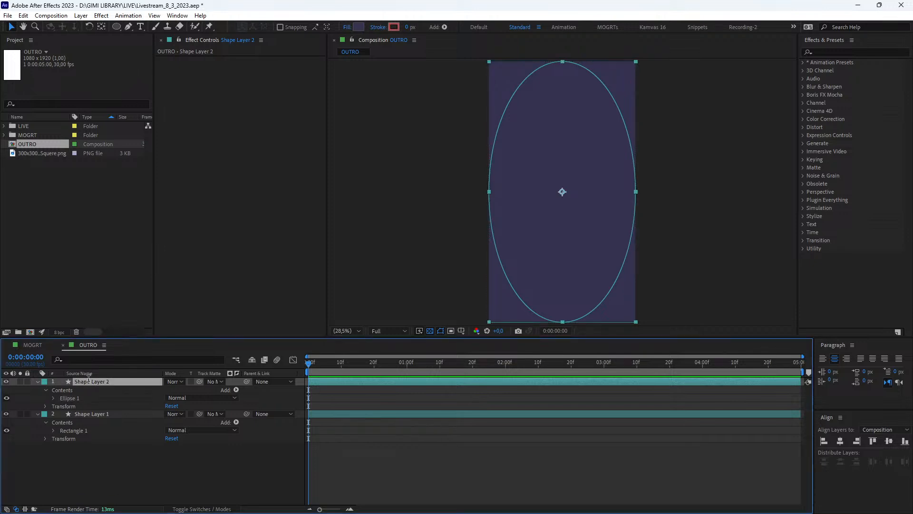
key("Return")
type("P")
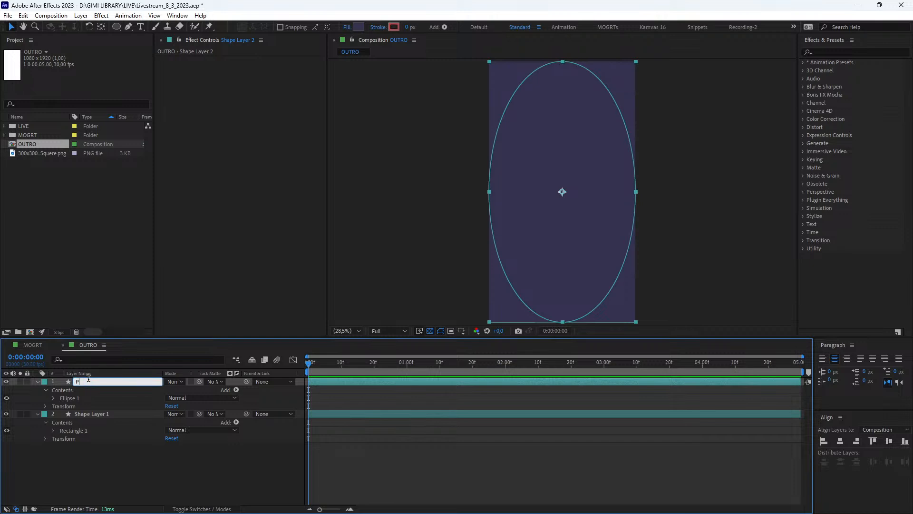
type("icture BG")
key("Return")
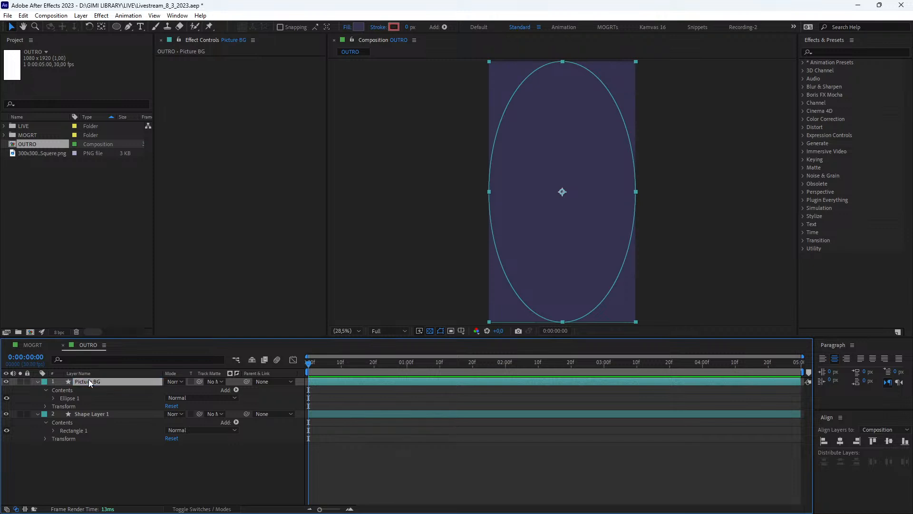
left_click(85, 413)
key("Return")
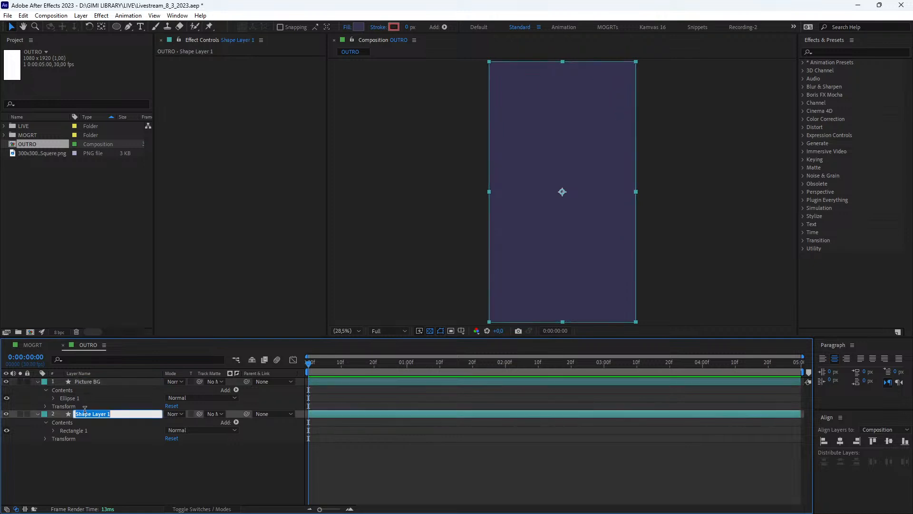
type("Background")
key("Return")
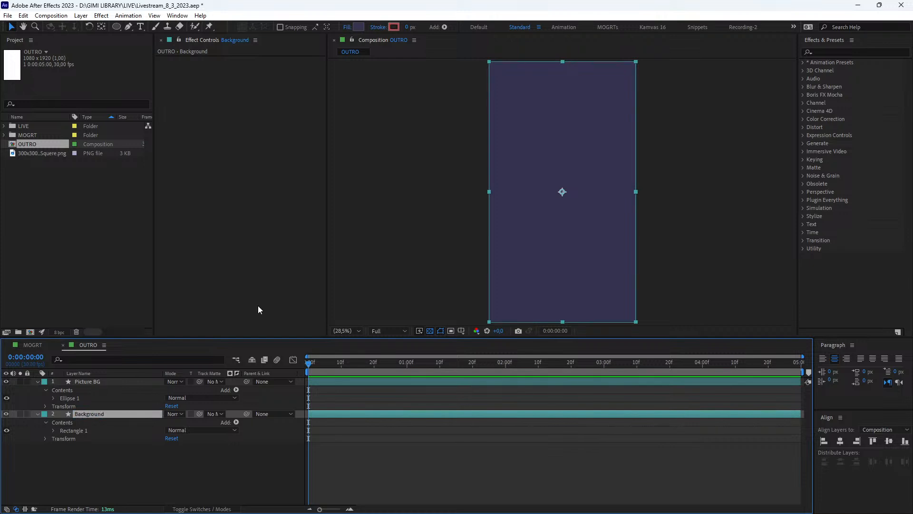
Step: Set the Picture BG ellipse path's size to 400 x 400 so that it forms a circle
left_click(101, 381)
left_click(48, 397)
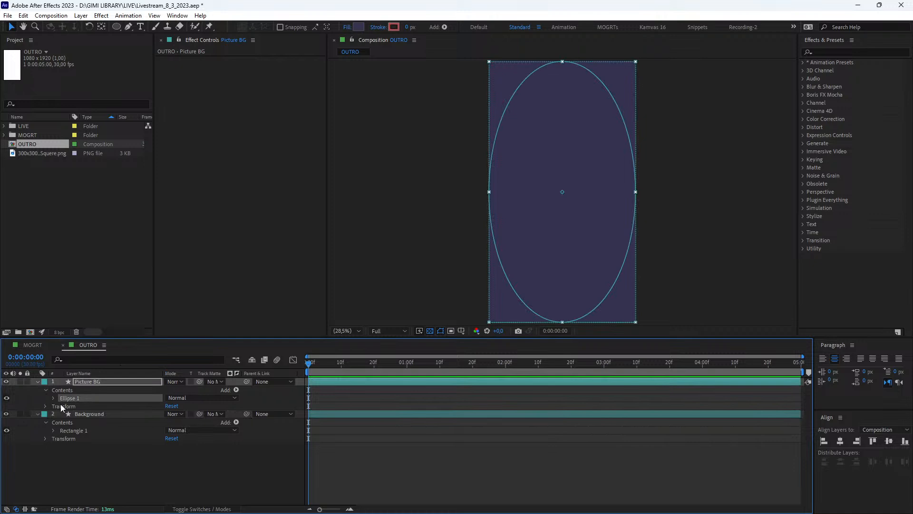
left_click(53, 398)
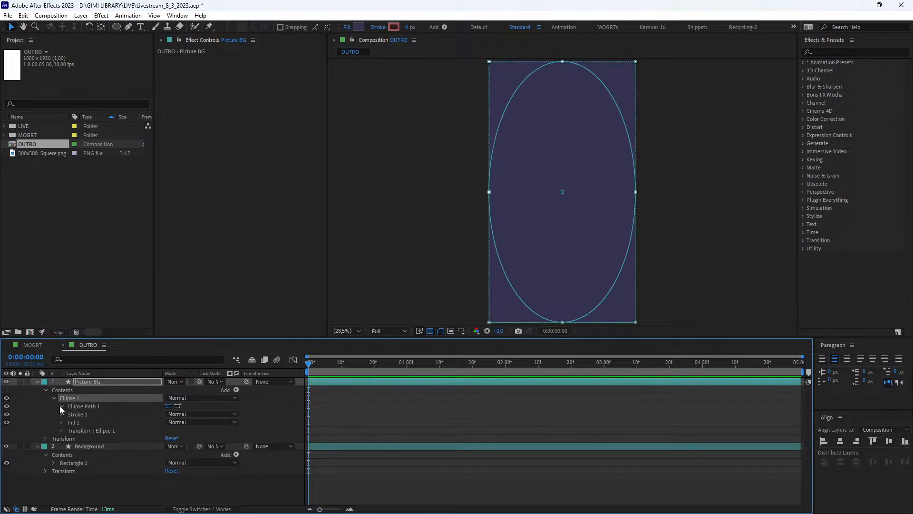
left_click(60, 406)
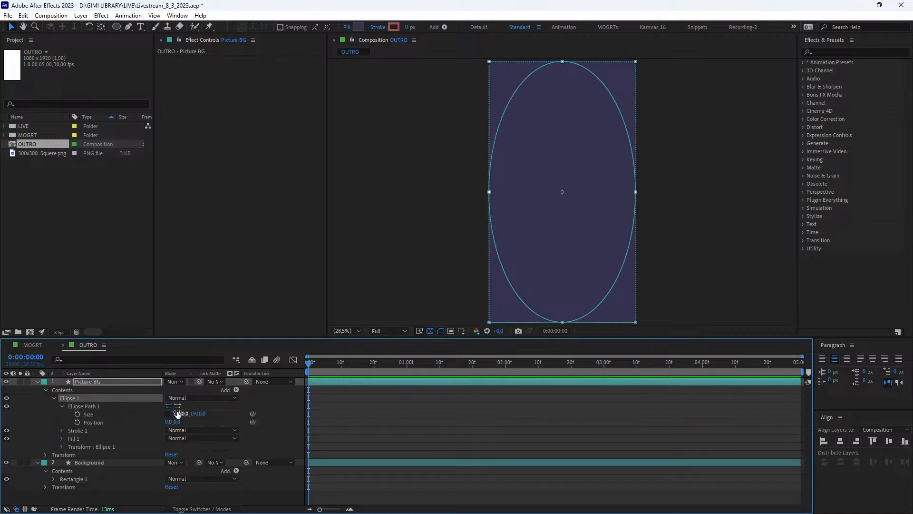
left_click(181, 413)
type("400")
key("Tab")
type("400")
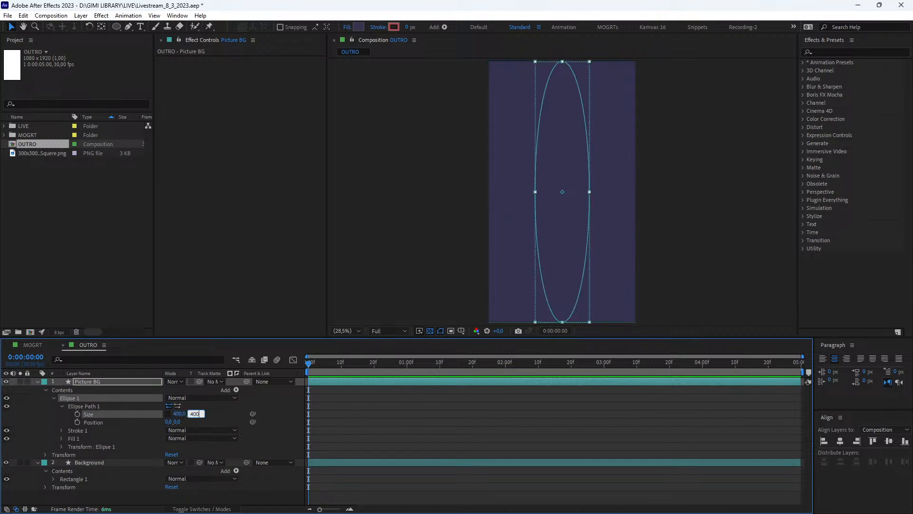
left_click(291, 419)
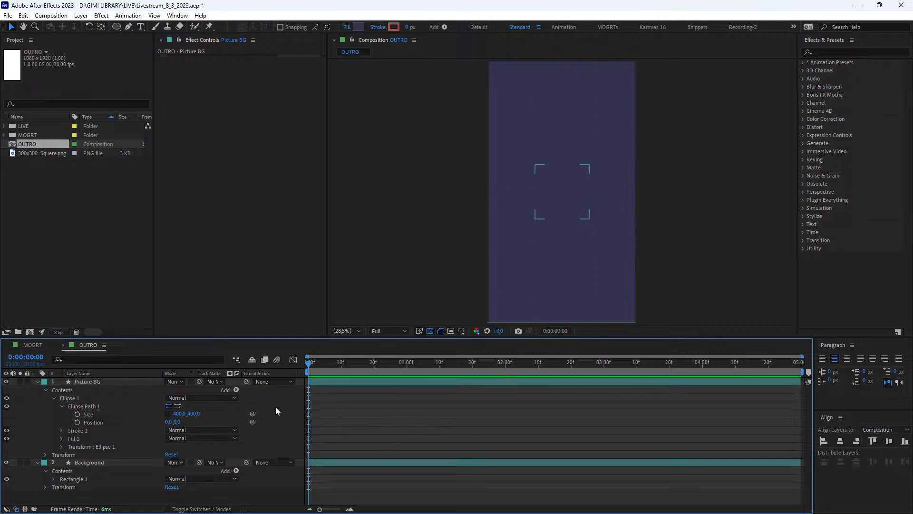
Step: Set the fill color of the Picture BG circle to white, FFFFFF
left_click(123, 381)
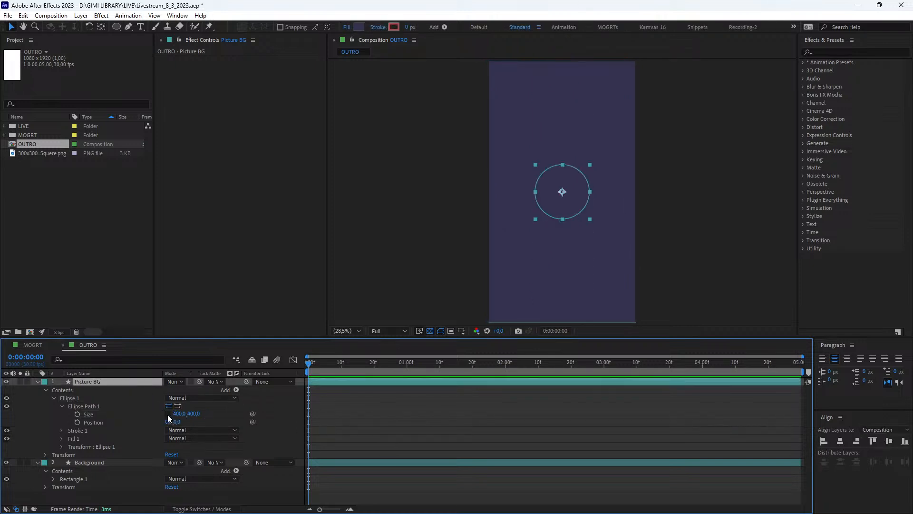
left_click(359, 27)
type("FFFFFF")
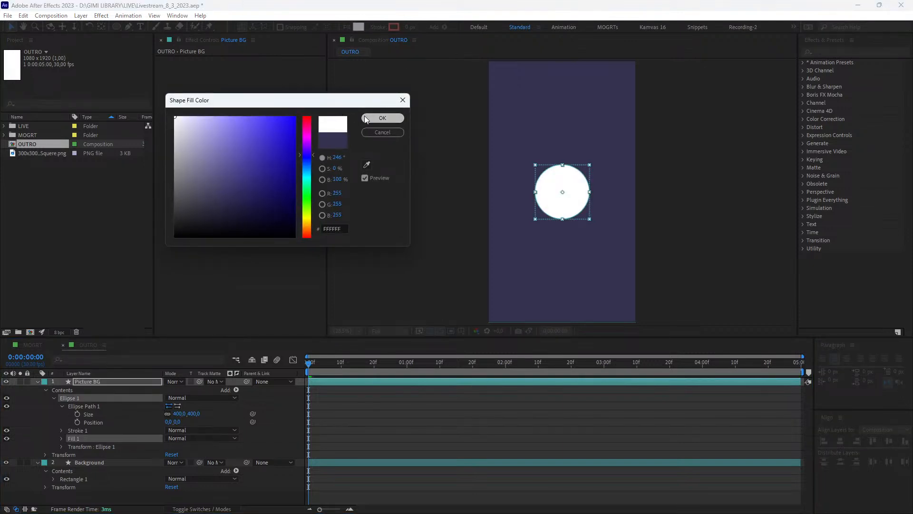
left_click(366, 119)
left_click(409, 288)
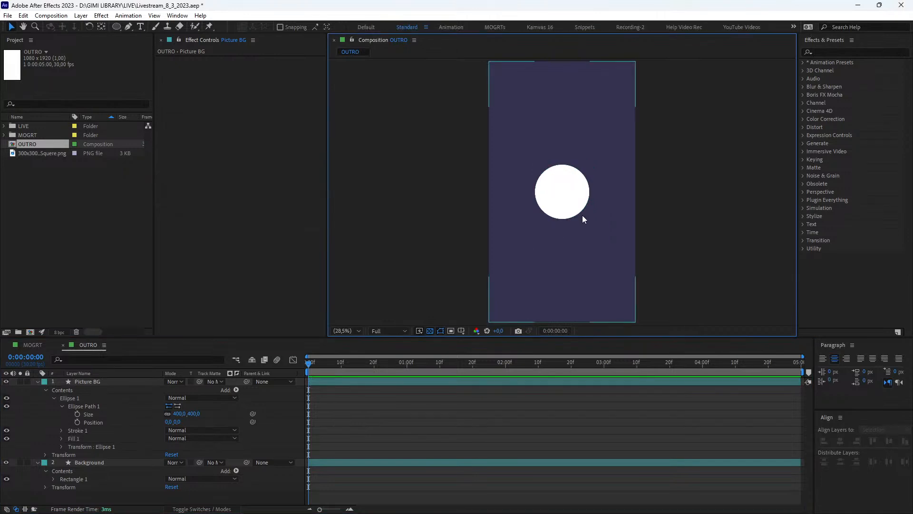
Step: Hide the Picture BG layer and duplicate it as a new layer named Matte
left_click(565, 189)
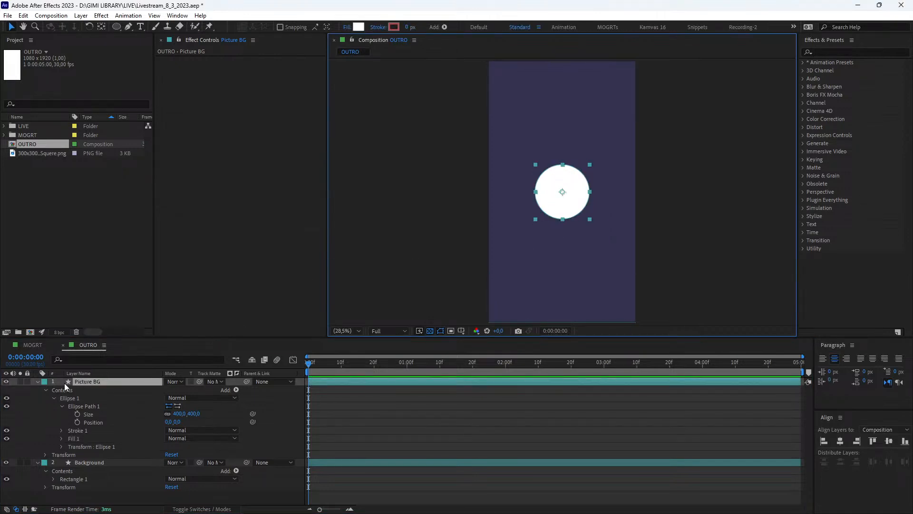
left_click(6, 381)
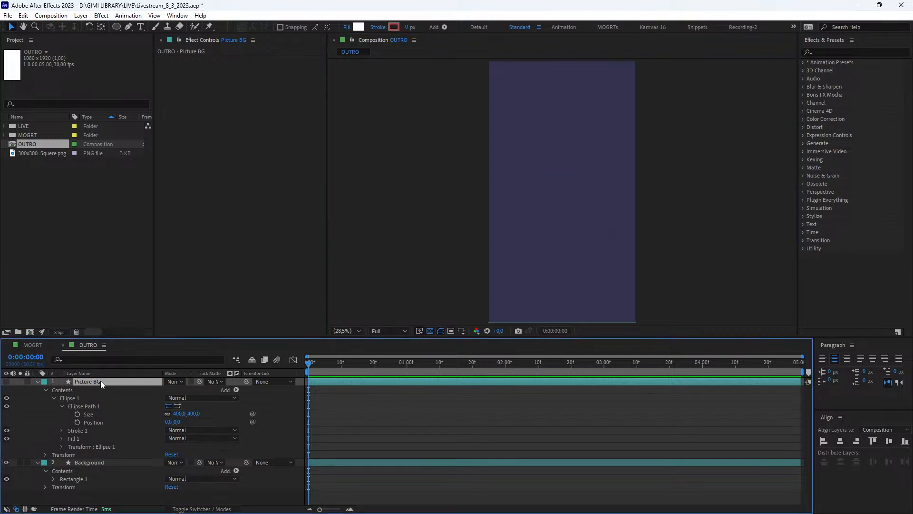
key("ctrl+d")
key("Return")
key("Right")
key("BackSpace")
key("BackSpace")
key("BackSpace")
key("BackSpace")
key("BackSpace")
key("BackSpace")
key("BackSpace")
key("BackSpace")
key("BackSpace")
key("BackSpace")
key("BackSpace")
key("BackSpace")
type("Matte")
key("Return")
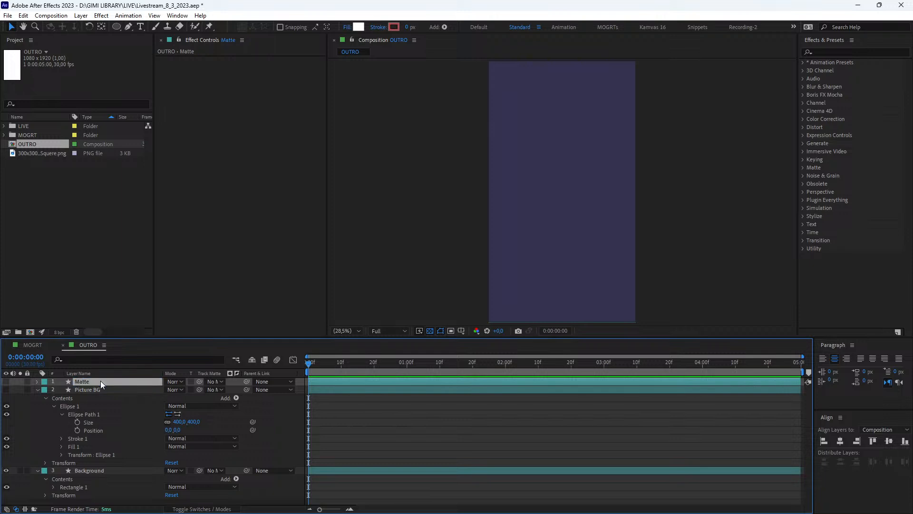
Step: Show the Matte layer and set its ellipse path size to 2300 x 2300 so that it covers the whole frame
left_click(6, 382)
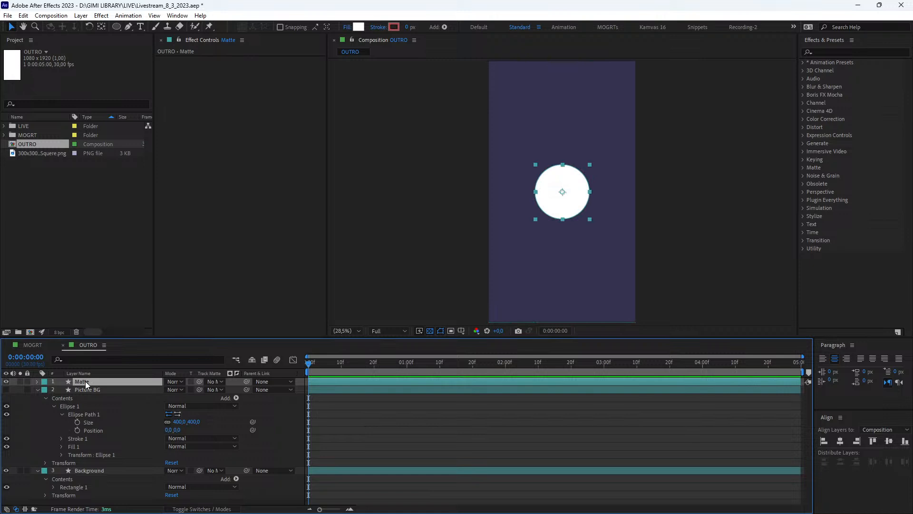
left_click(37, 381)
left_click(46, 390)
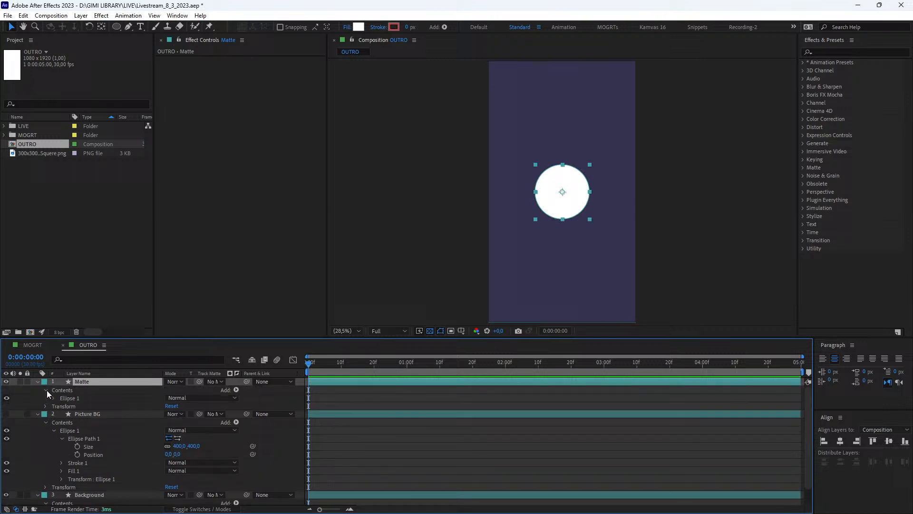
left_click(53, 398)
left_click(62, 406)
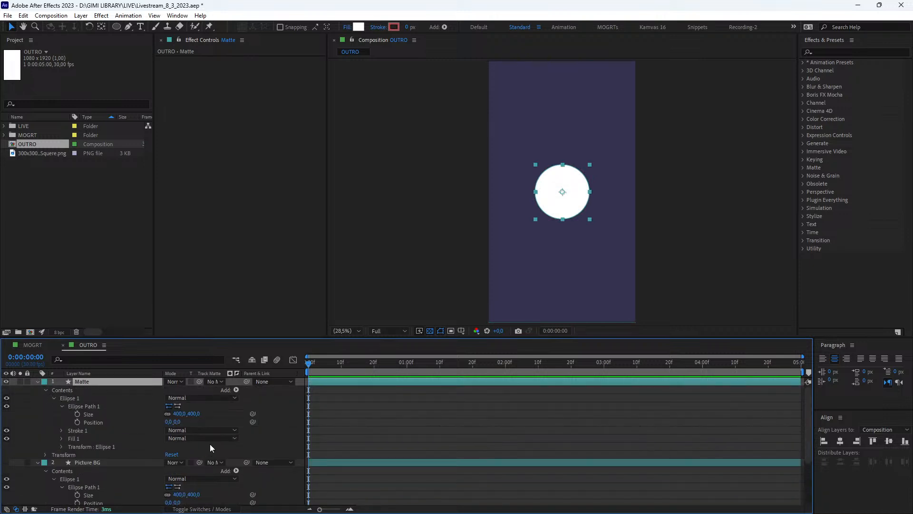
left_click_drag(181, 413, 812, 511)
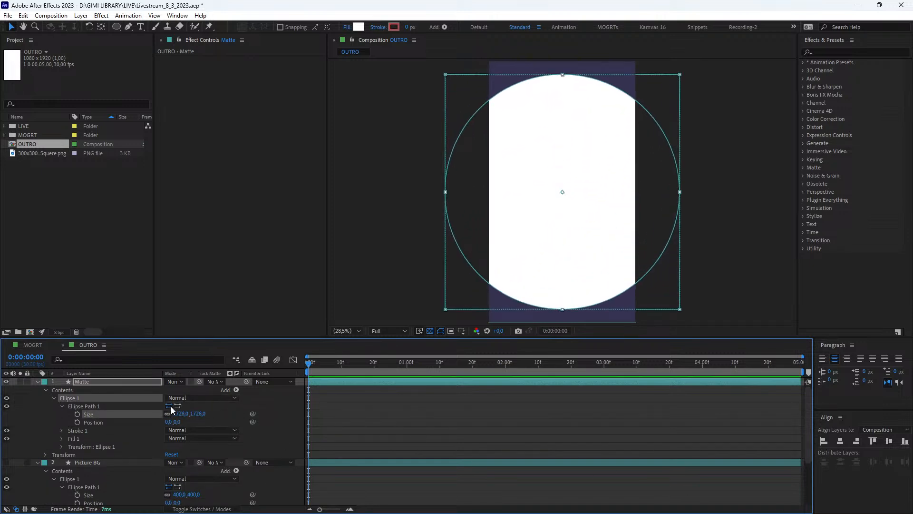
left_click_drag(181, 413, 630, 198)
key("comma")
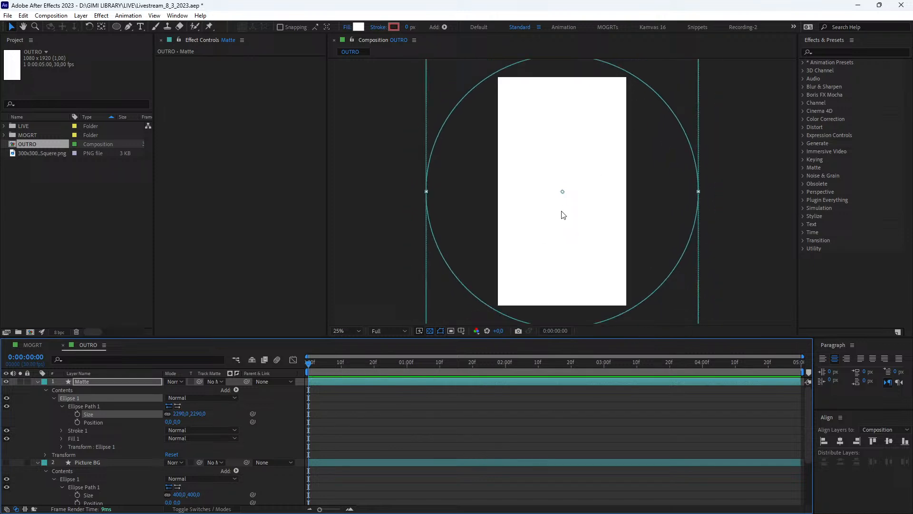
left_click_drag(180, 414, 183, 413)
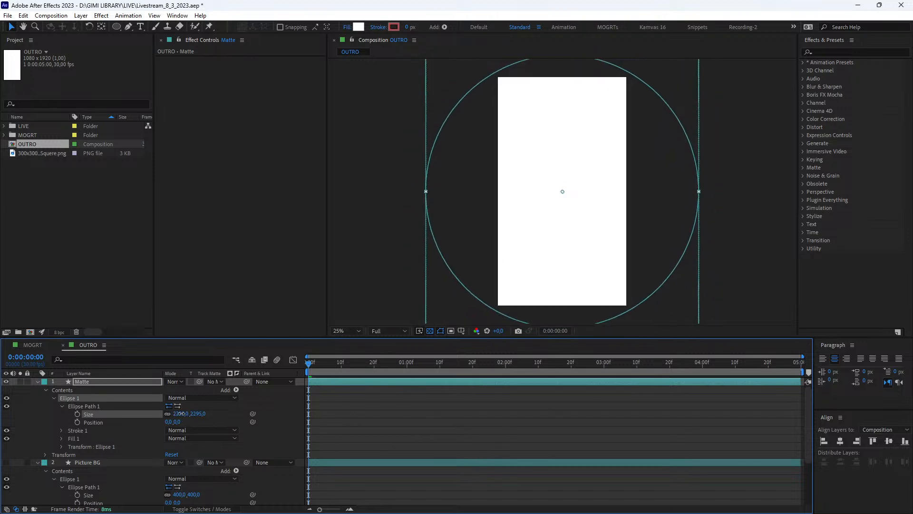
left_click(181, 413)
type("2300")
key("Return")
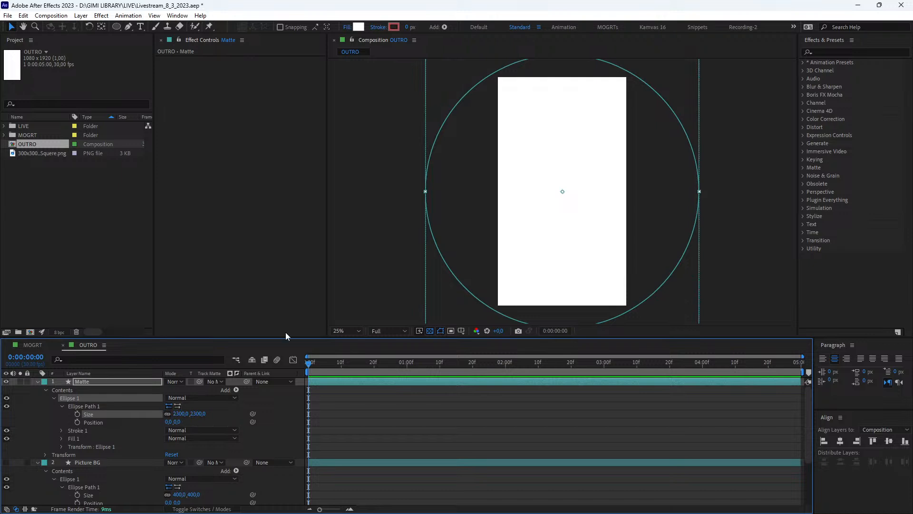
Step: Add a 100% Scale keyframe to the Matte layer at the start of the composition
left_click(110, 381)
left_click_drag(344, 363, 288, 365)
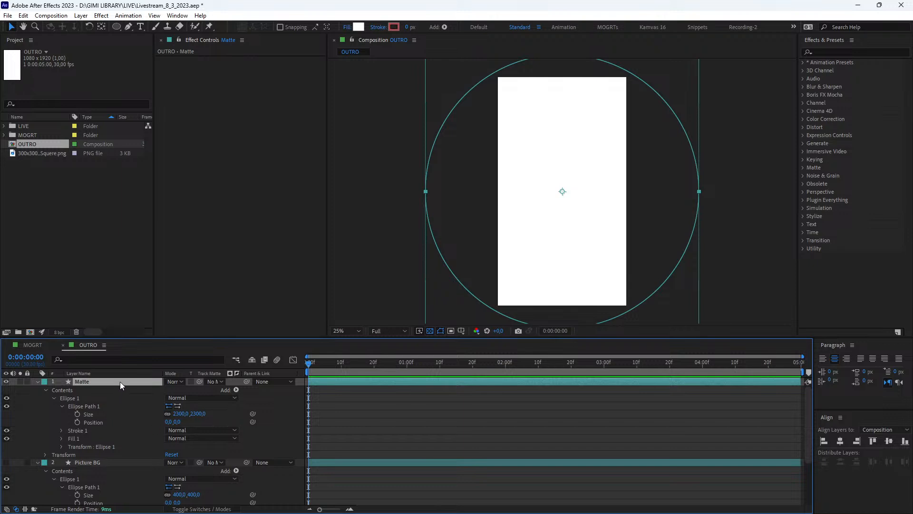
key("s")
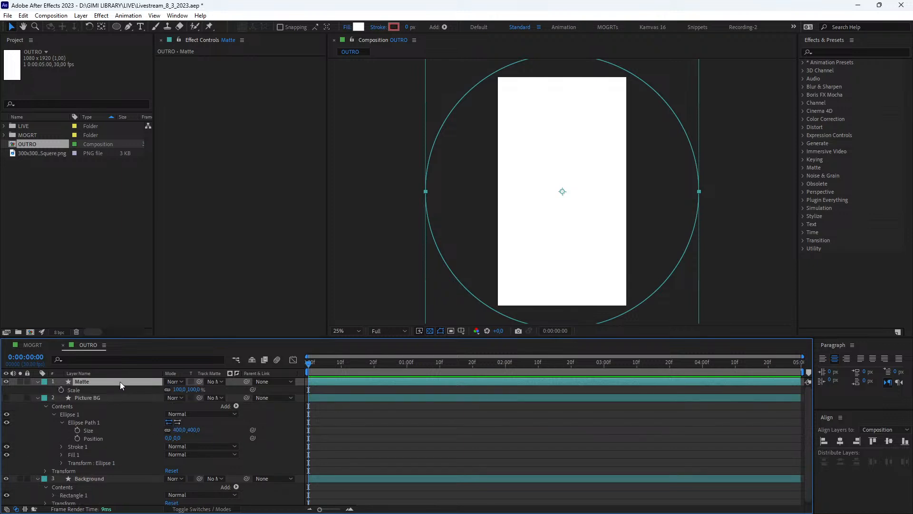
left_click(62, 389)
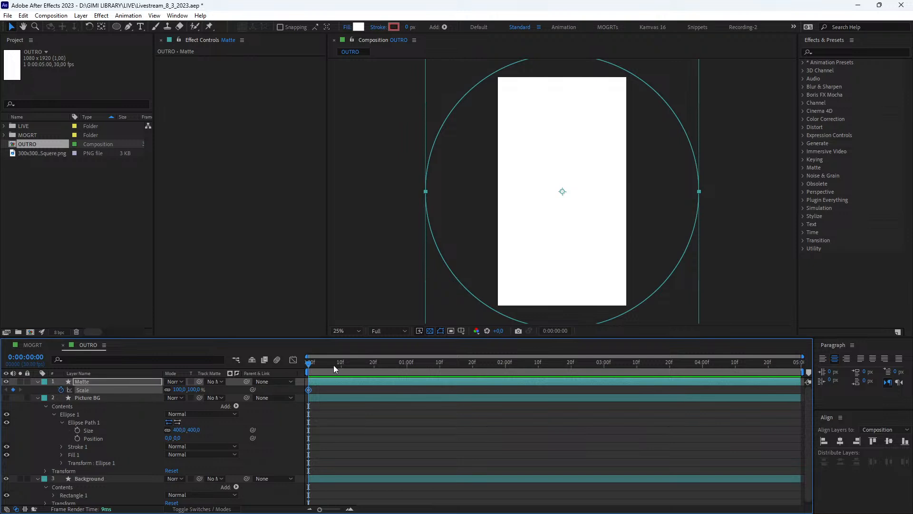
Step: Set the Matte layer's Scale to 0% at 0:00:00:25 to keyframe the circle shrinking away
left_click_drag(324, 364, 389, 366)
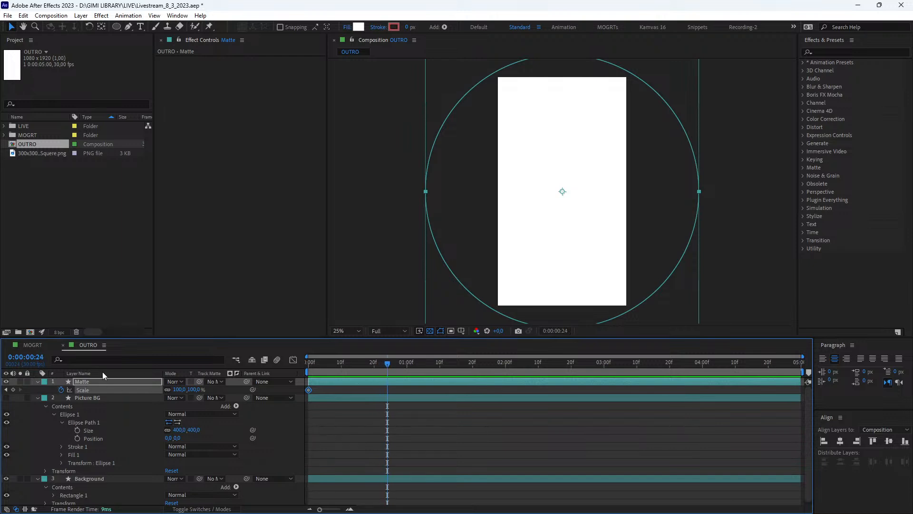
key("Page_Down")
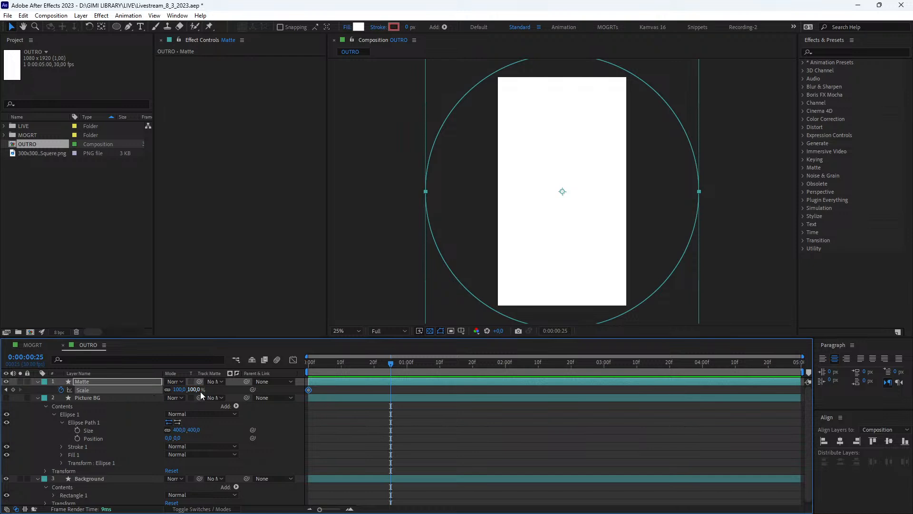
left_click(199, 390)
type("0")
key("Return")
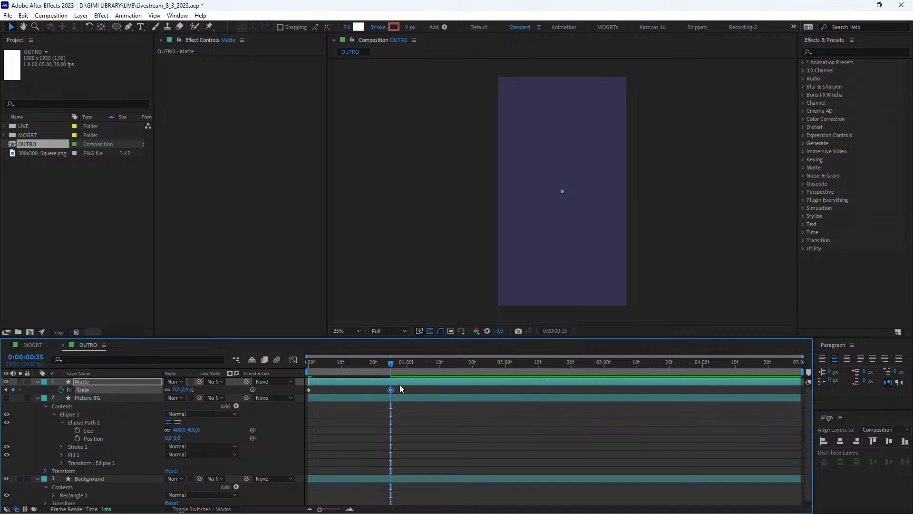
Step: Apply Easy Ease to both Matte Scale keyframes and end the work area just past two seconds for previewing
right_click(310, 390)
mouse_move(360, 384)
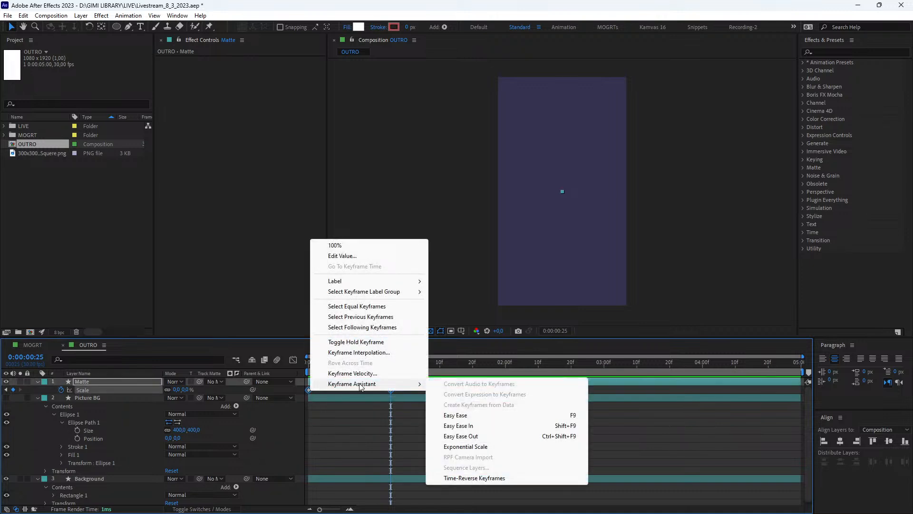
left_click(496, 417)
left_click_drag(419, 364, 509, 369)
key("n")
left_click_drag(452, 361, 256, 368)
key("space")
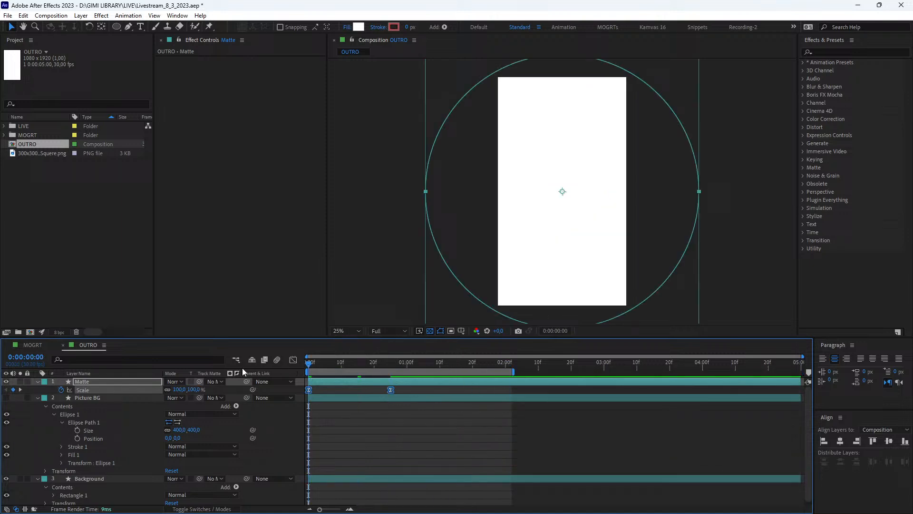
Step: Try shaping the Matte Scale easing in the speed graph with a fast start and slow finish, previewing the motion
left_click(293, 359)
right_click(372, 411)
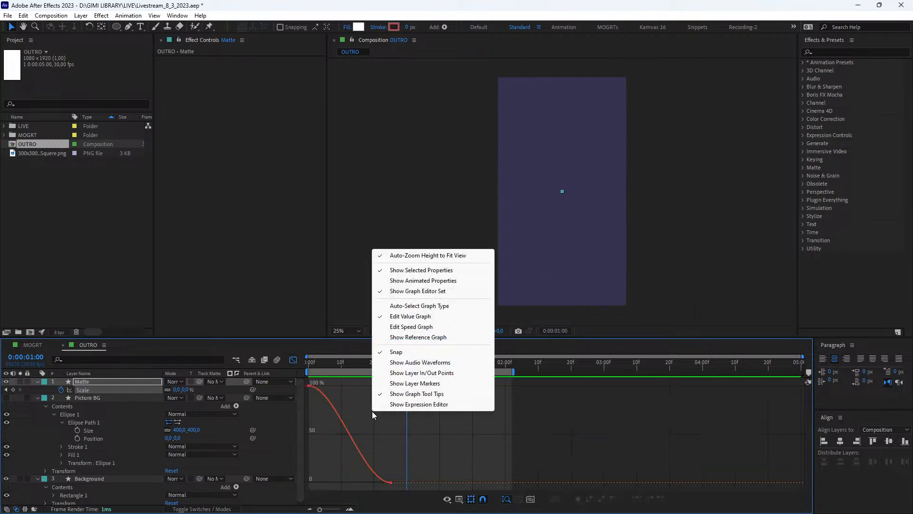
left_click(400, 327)
left_click_drag(433, 414, 329, 383)
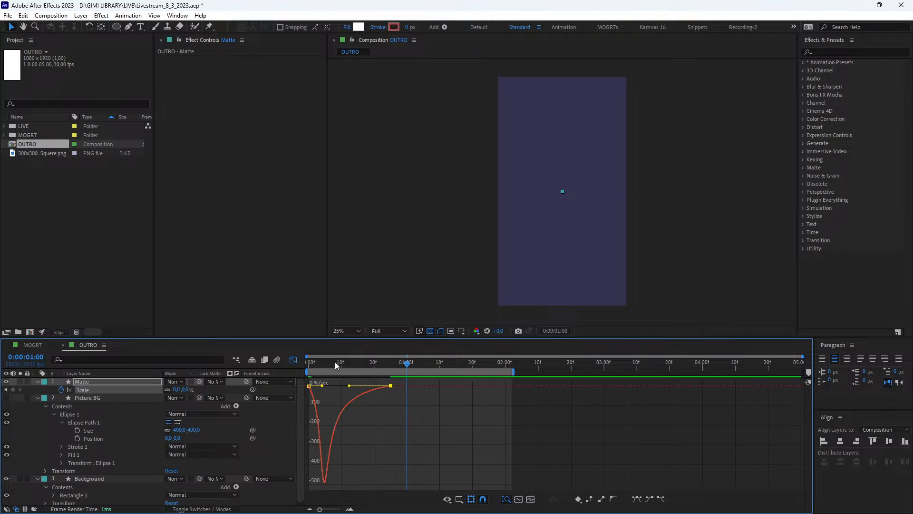
key("space")
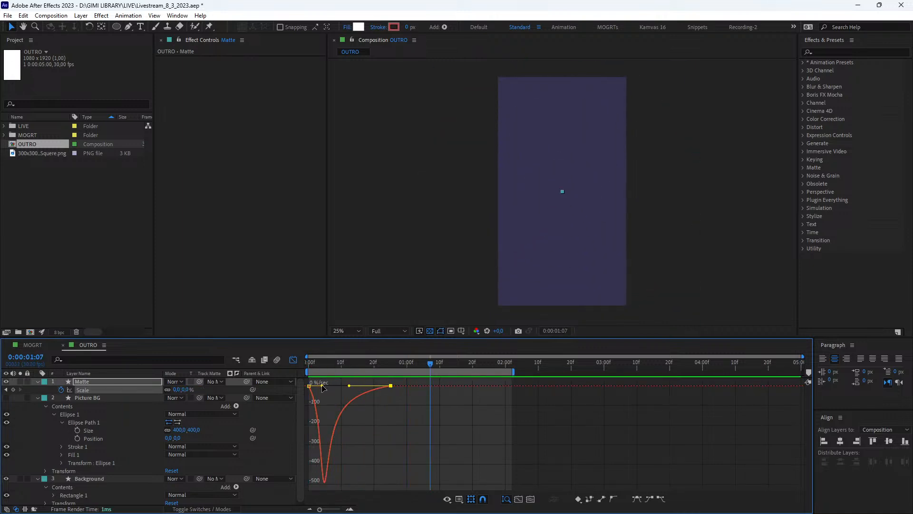
left_click_drag(334, 396, 288, 363)
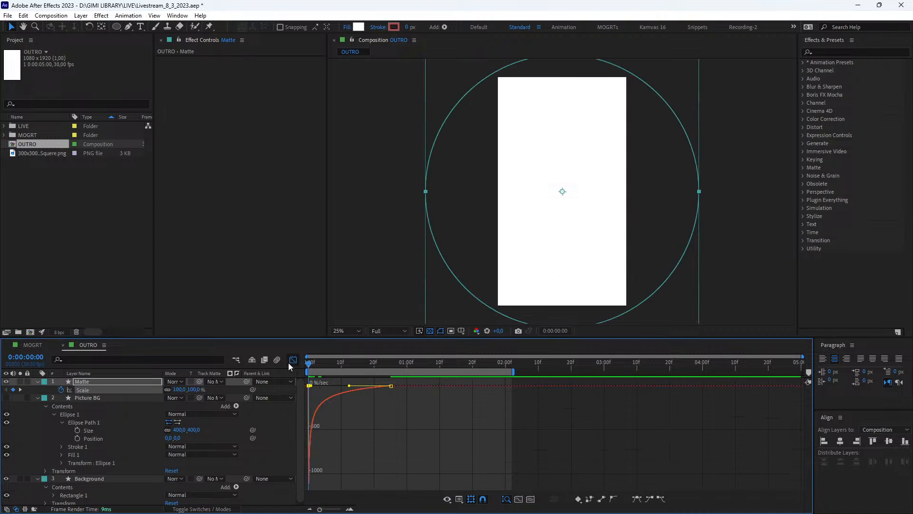
key("space")
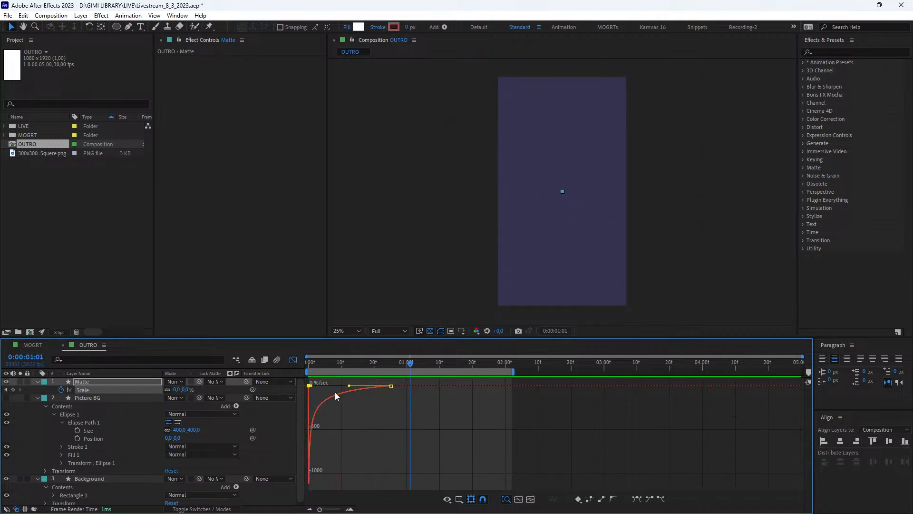
Step: Reapply Easy Ease to both Matte Scale keyframes and extend the last keyframe's value graph handle back to the start
left_click(429, 415)
left_click_drag(402, 380, 301, 495)
key("F9")
right_click(362, 434)
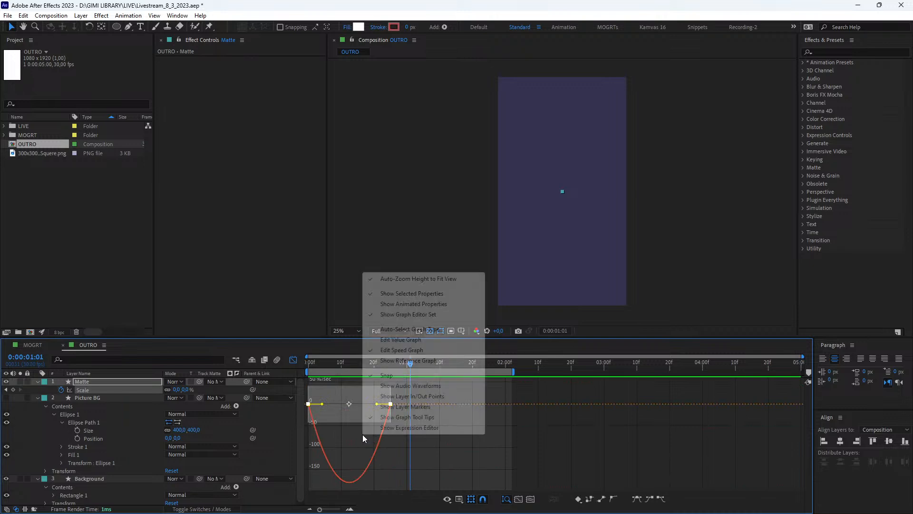
left_click(403, 339)
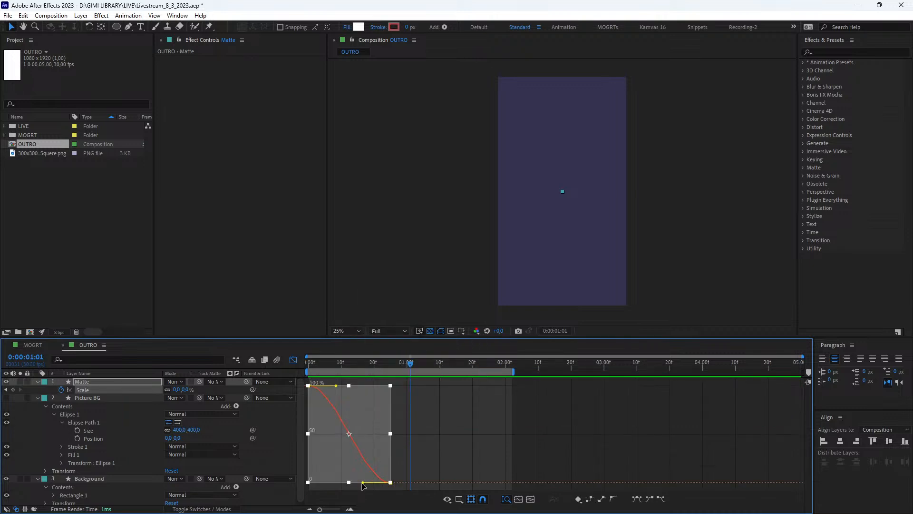
left_click_drag(363, 484, 309, 484)
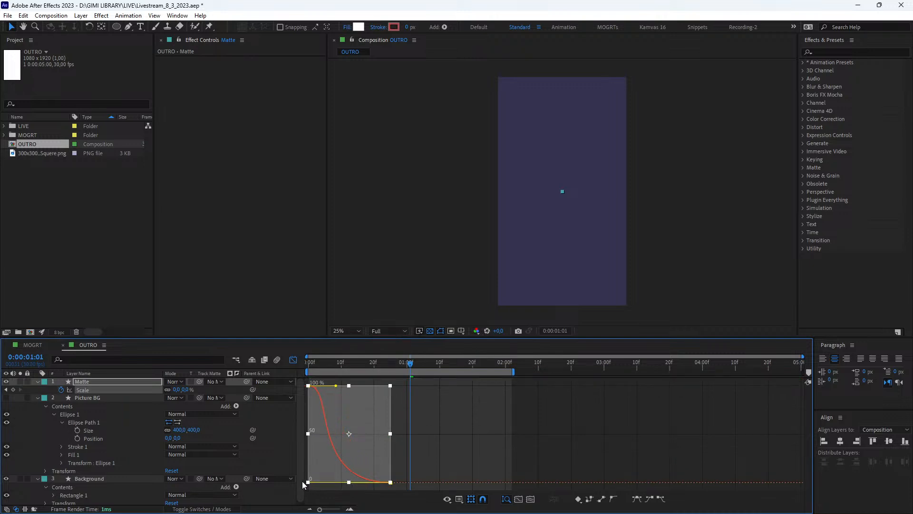
Step: Move the Matte layer's 0% Scale keyframe to 0:00:00:20
left_click(294, 360)
left_click(375, 362)
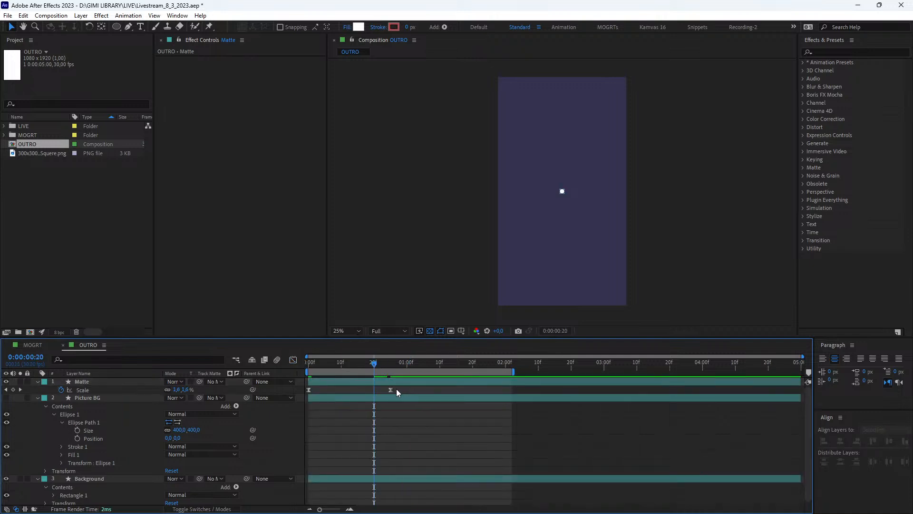
left_click_drag(391, 390, 375, 390)
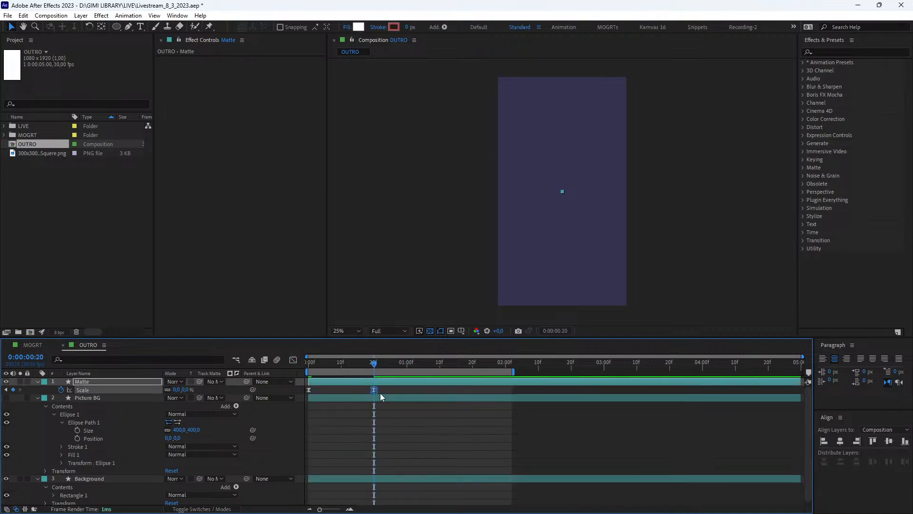
Step: Pull the first Matte Scale keyframe's value graph handle steeply downward for an abrupt start, and preview the animation
left_click(293, 360)
left_click(309, 363)
key("space")
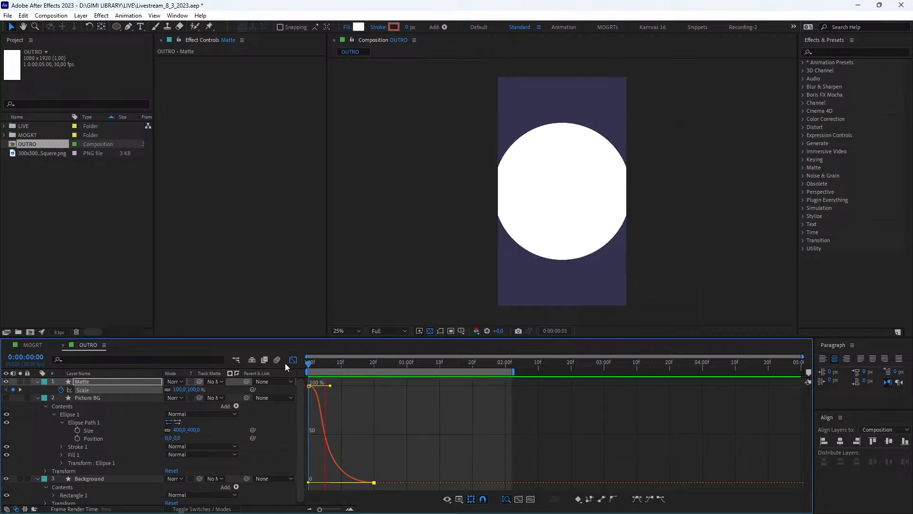
left_click_drag(332, 386, 296, 443)
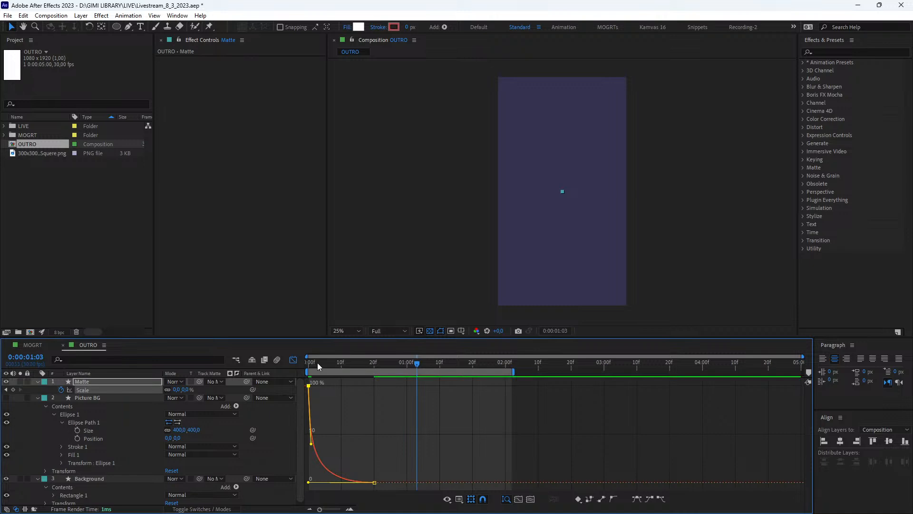
left_click_drag(318, 362, 292, 361)
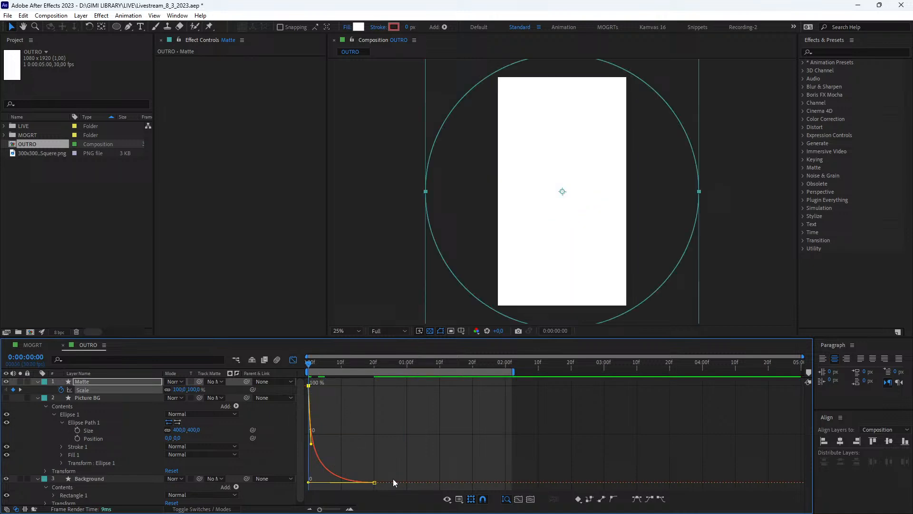
key("space")
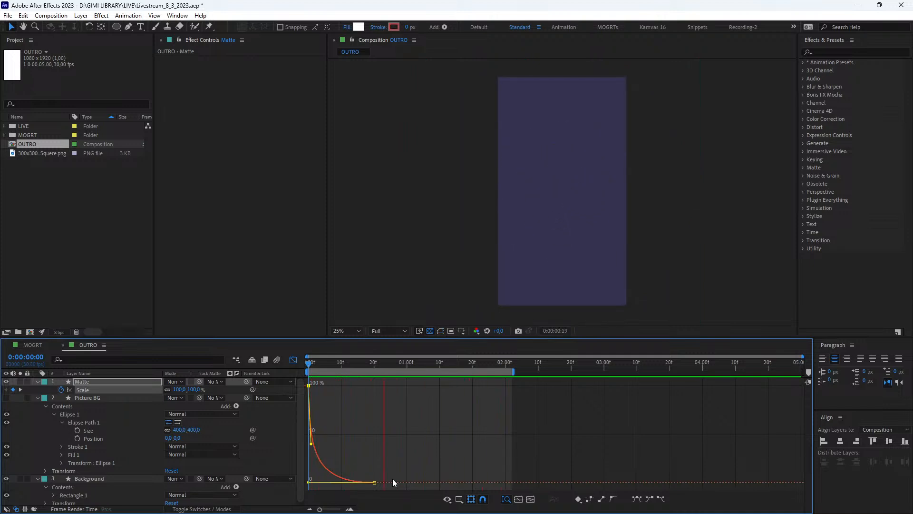
key("space")
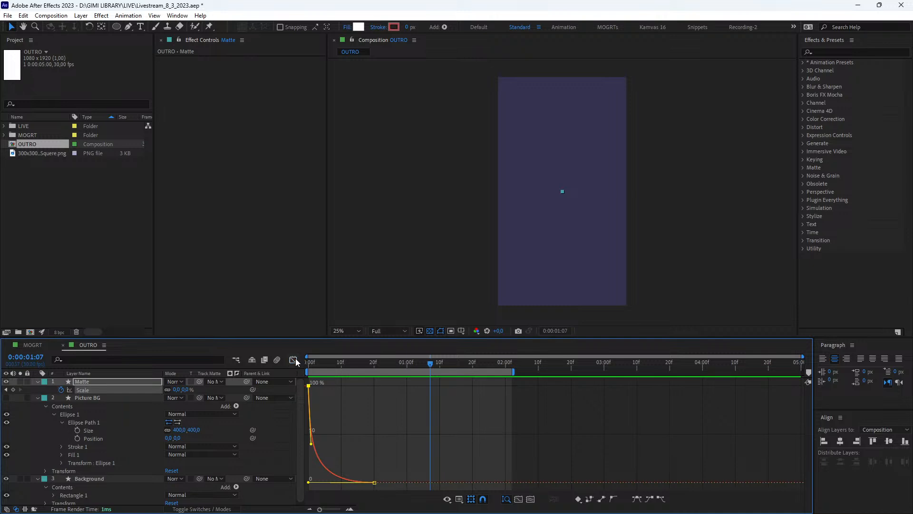
left_click(294, 360)
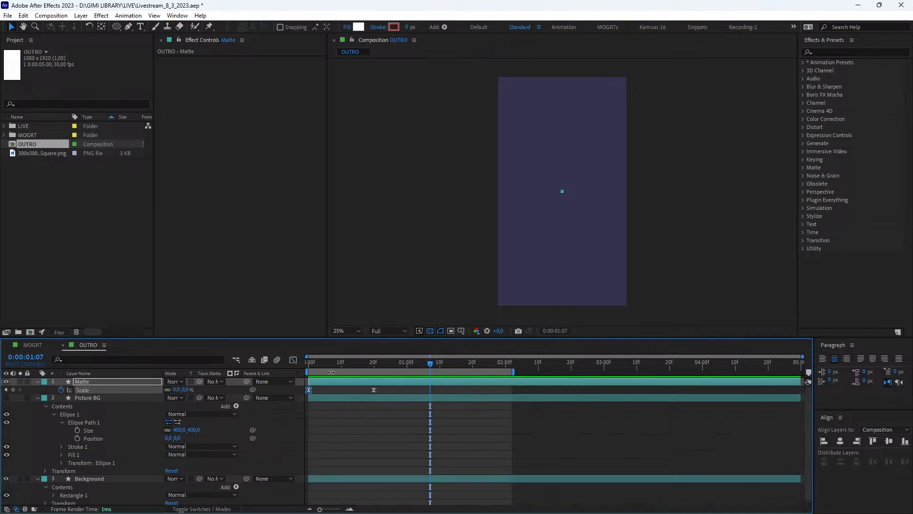
Step: Assign the Matte layer as the Background layer's track matte and check the result near the start of the animation
left_click(38, 398)
left_click(94, 405)
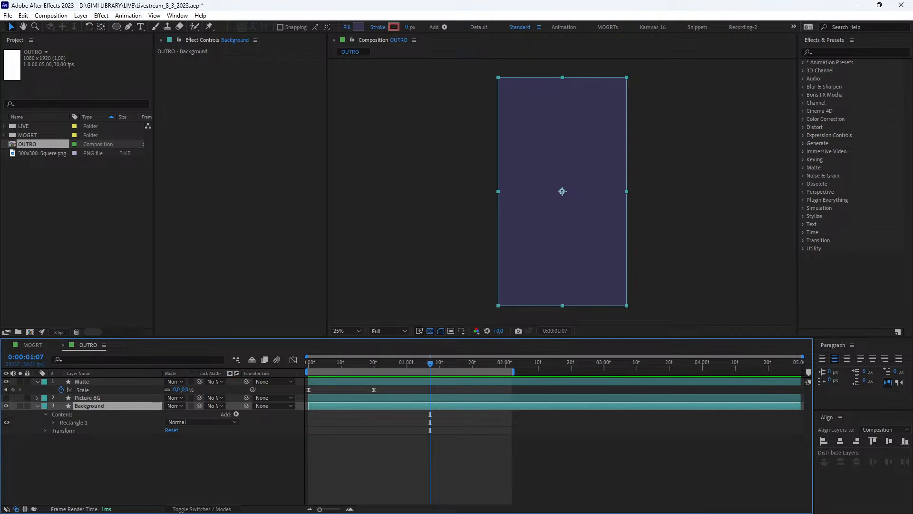
left_click(193, 509)
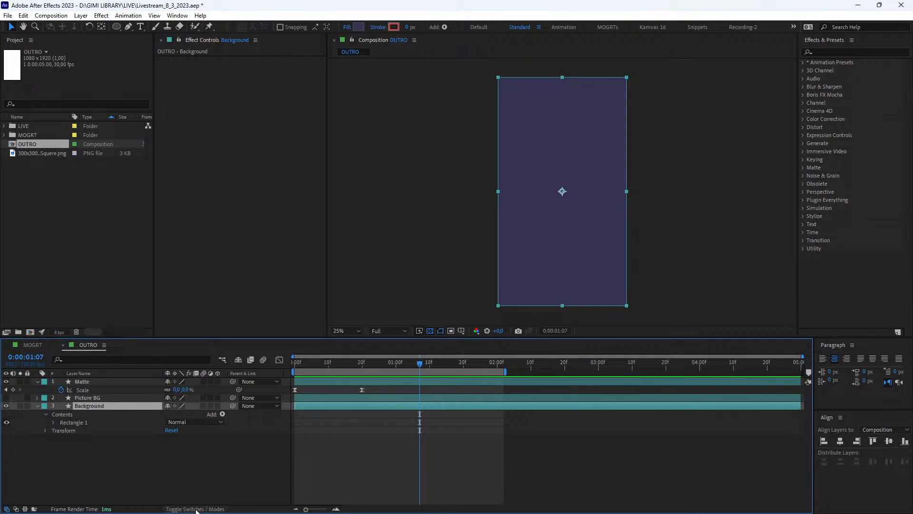
left_click(194, 509)
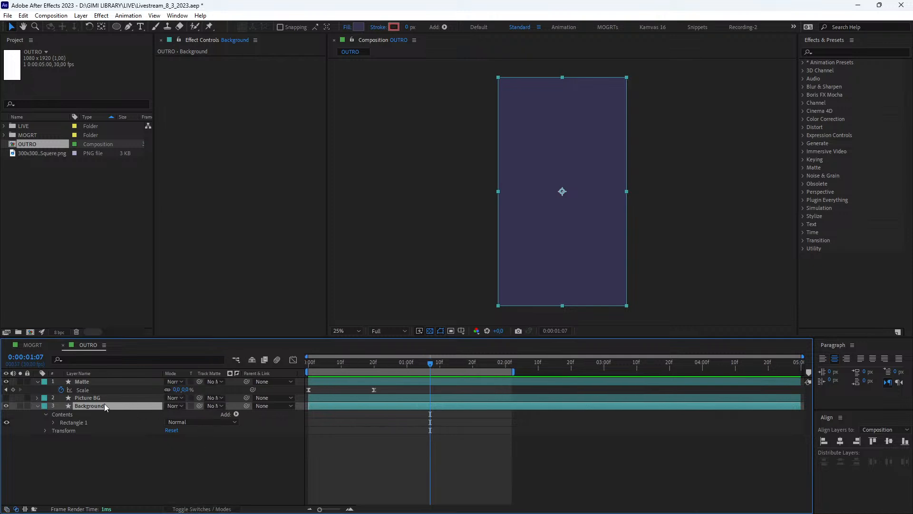
left_click(215, 406)
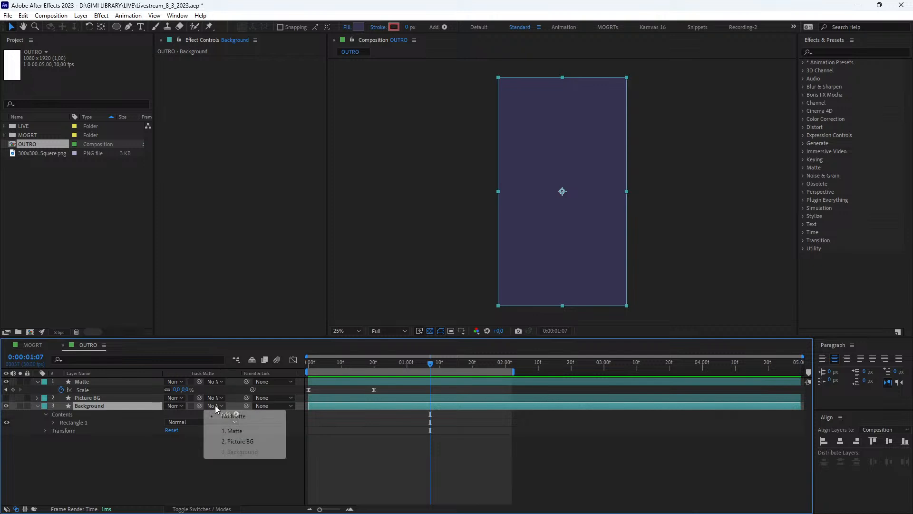
left_click(242, 430)
left_click_drag(384, 361, 330, 380)
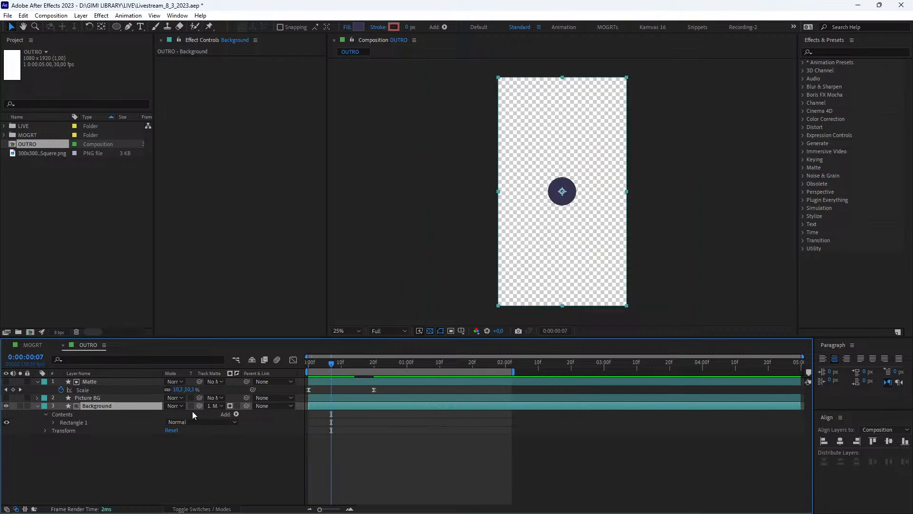
Step: Invert the Background layer's track matte and preview the reveal from the first frame
left_click(238, 406)
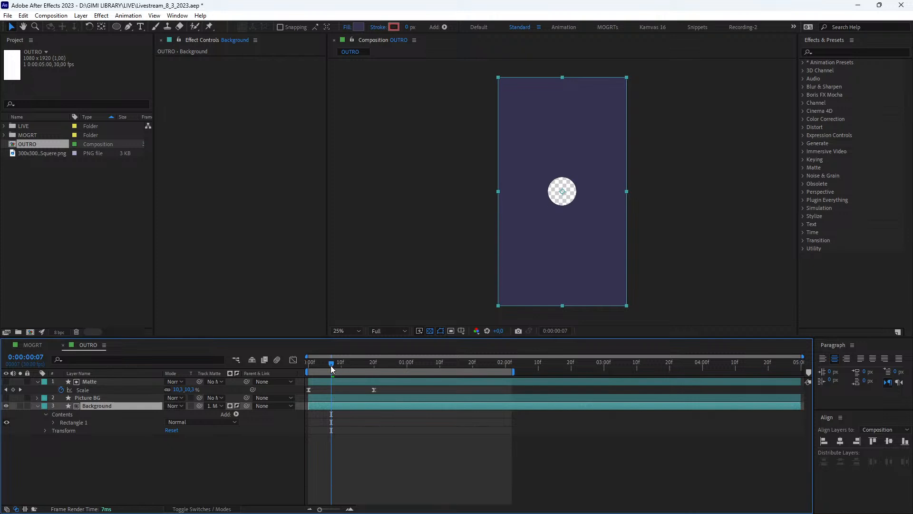
left_click_drag(332, 367, 292, 372)
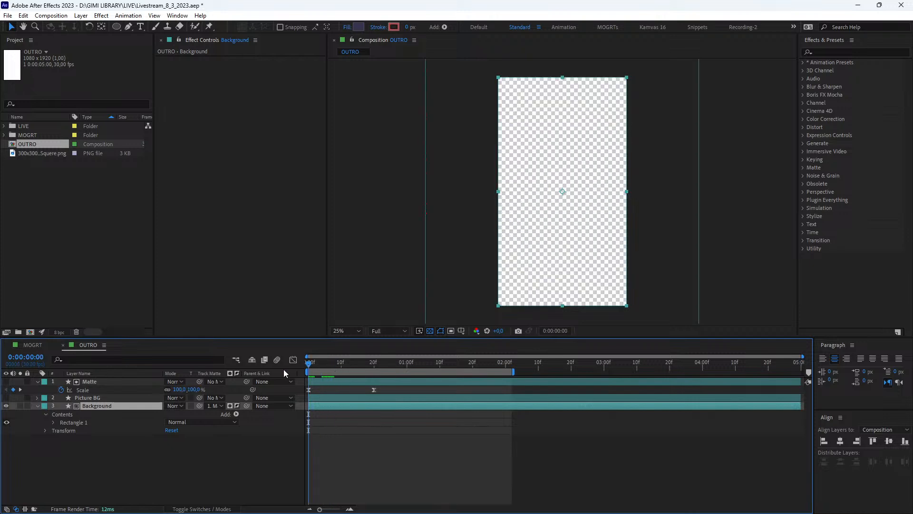
key("space")
key("space")
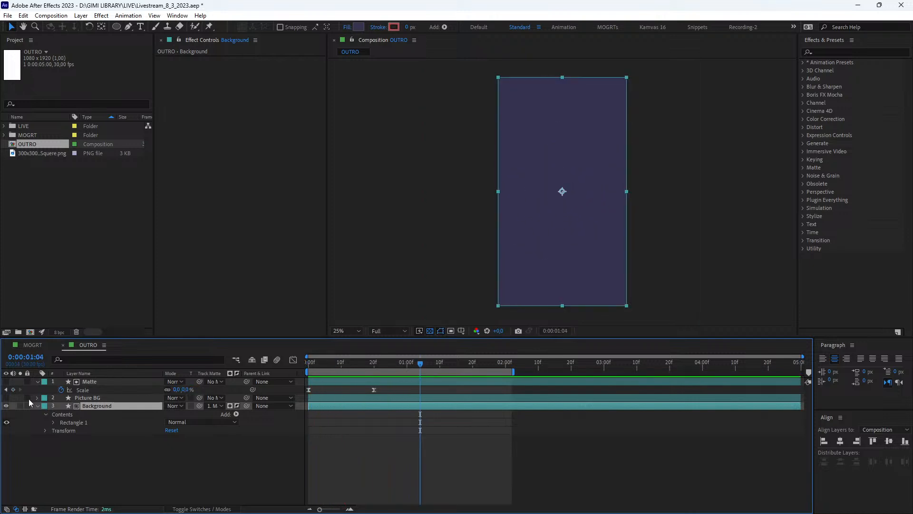
Step: Move the Picture BG layer above Matte at the top of the layer stack and make it visible
left_click(91, 397)
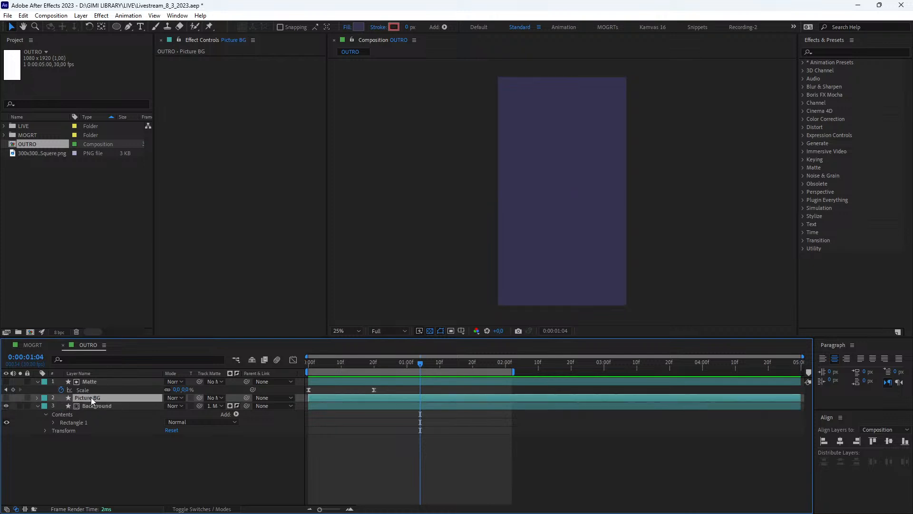
left_click_drag(90, 399, 95, 380)
left_click(6, 381)
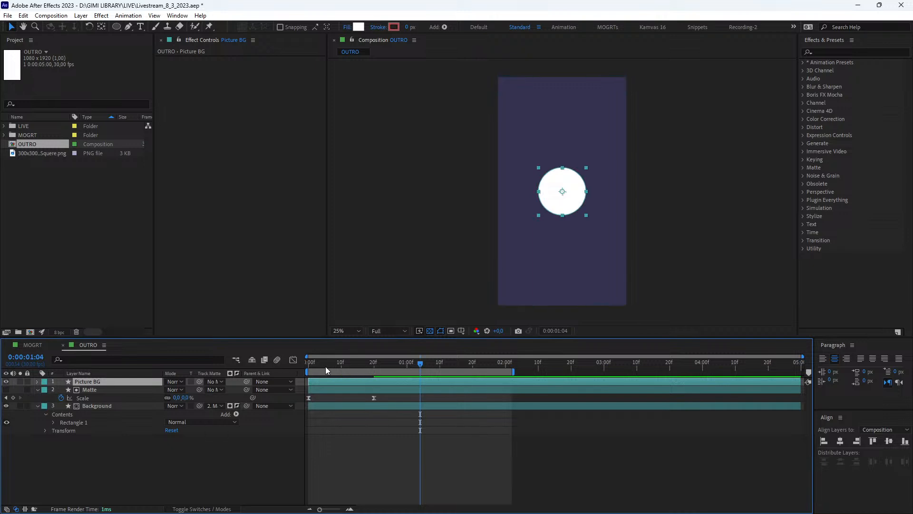
Step: Shift the Picture BG layer in time so it starts at 0:00:00:20, and preview the animation
left_click_drag(325, 364, 298, 365)
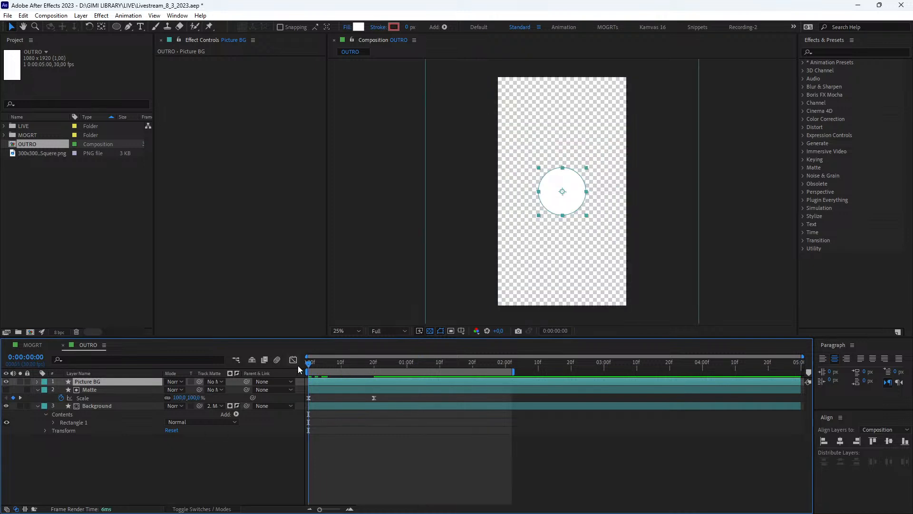
left_click_drag(322, 381, 387, 381)
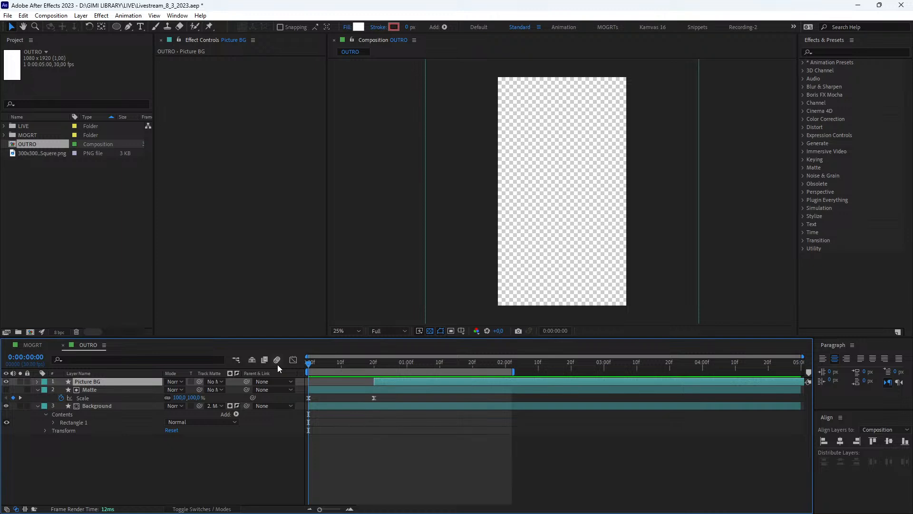
key("space")
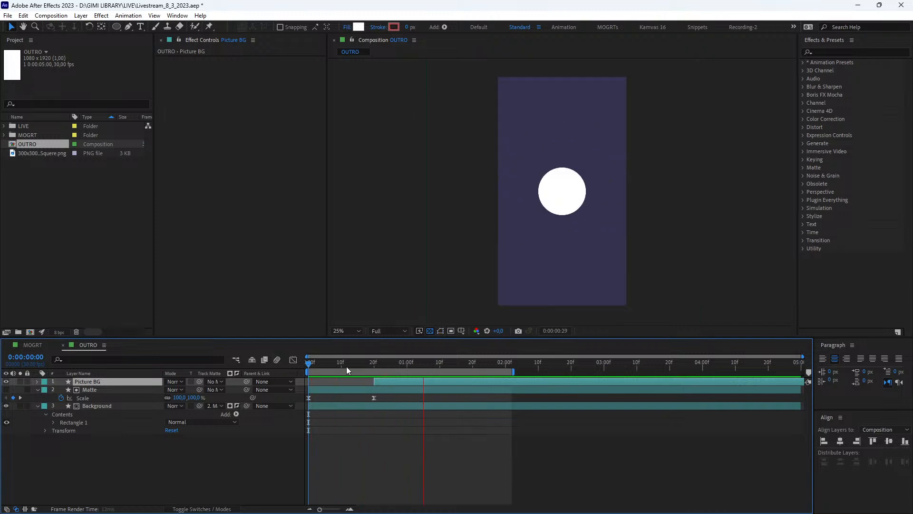
Step: Add a Scale keyframe of 0% to the Picture BG layer at 0:00:00:20
left_click(364, 361)
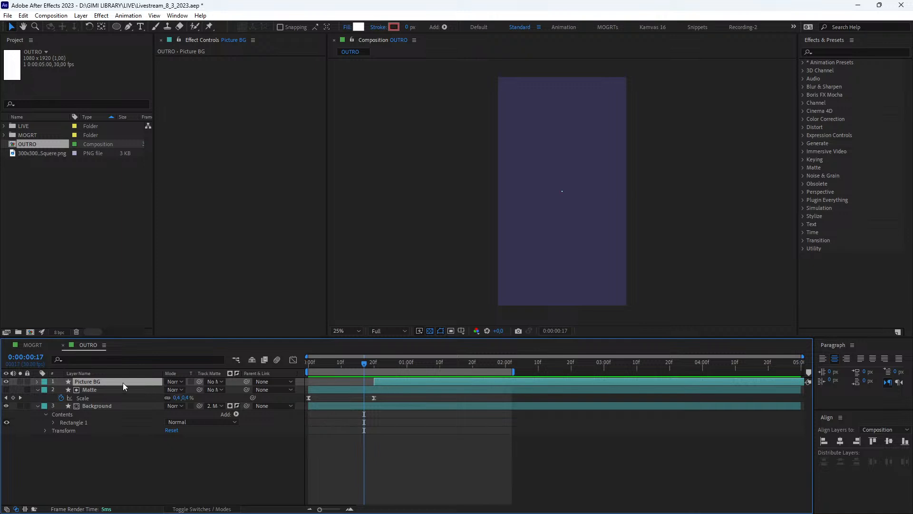
key("s")
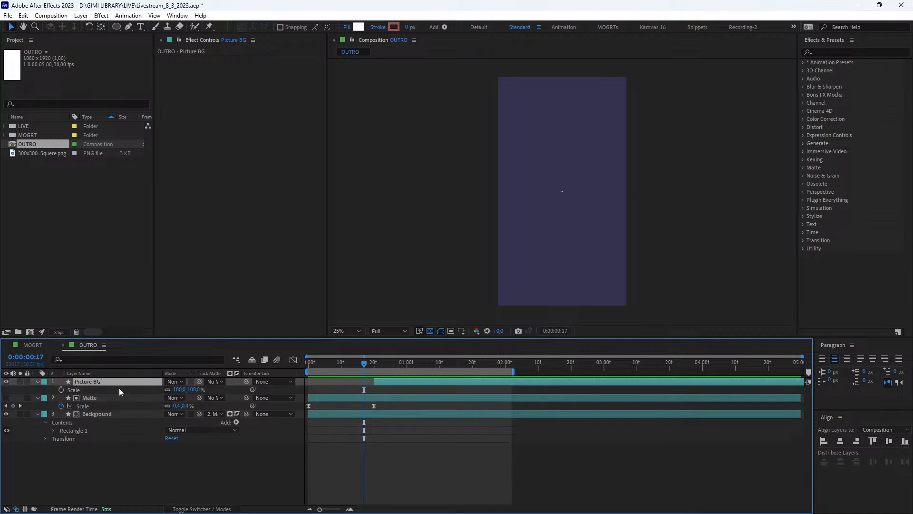
left_click_drag(363, 364, 298, 372)
left_click_drag(427, 364, 375, 365)
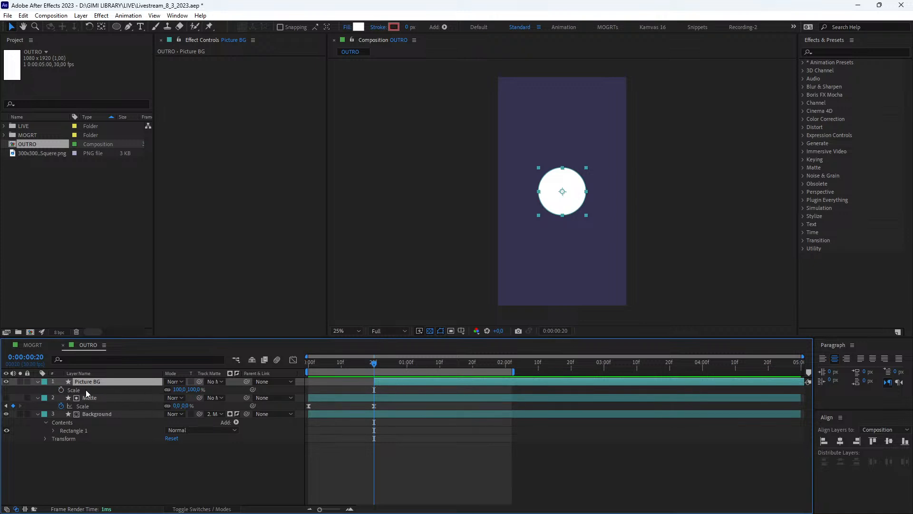
left_click(60, 390)
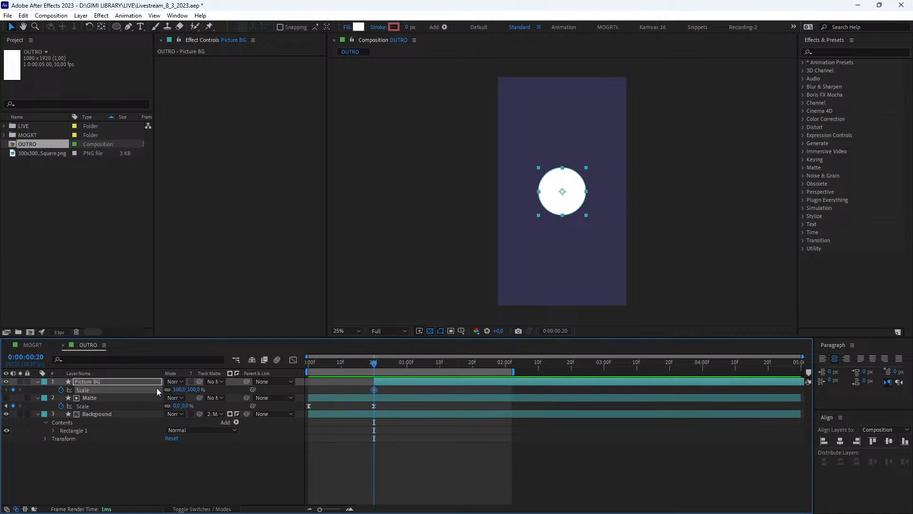
left_click(191, 390)
type("0")
key("Return")
Step: Add a Scale keyframe of 100% to the Picture BG layer at 0:00:01:05
key("shift+Page_Down")
key("Page_Down")
key("Page_Down")
key("Page_Down")
key("Page_Down")
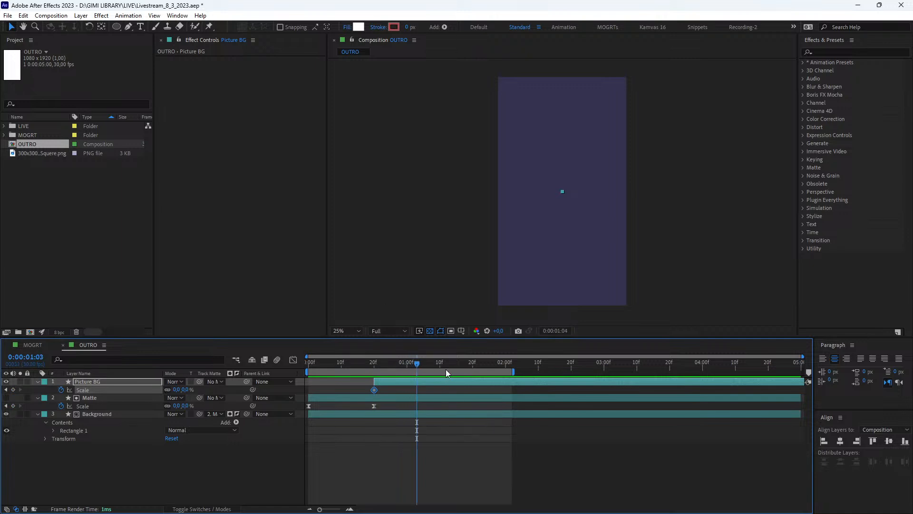
key("Page_Down")
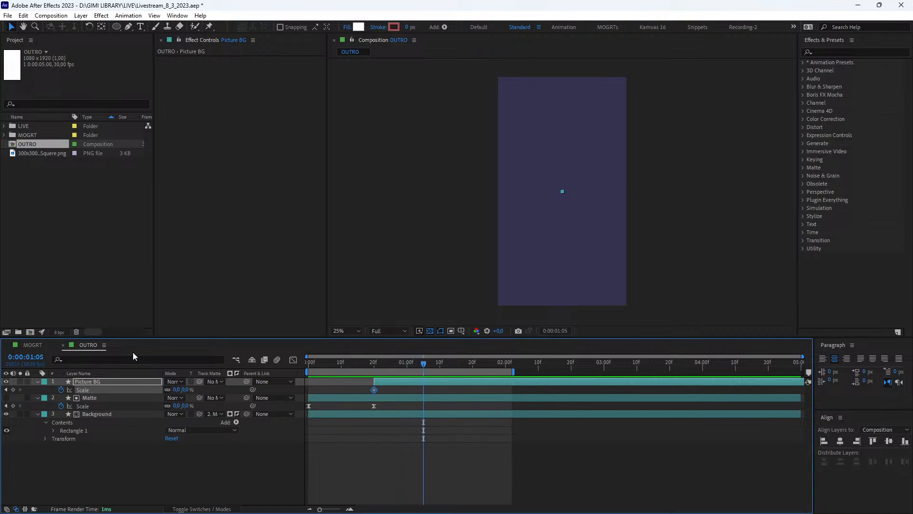
left_click(186, 390)
type("100")
key("Return")
Step: Apply Easy Ease to both Picture BG Scale keyframes, extend the last keyframe's value graph handle back to the first keyframe's time, and preview
left_click_drag(361, 390, 436, 393)
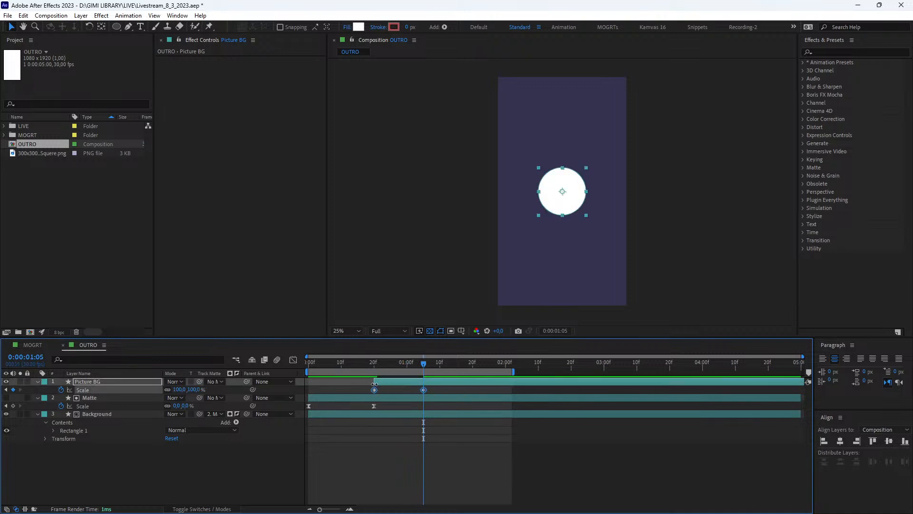
key("F9")
left_click(293, 359)
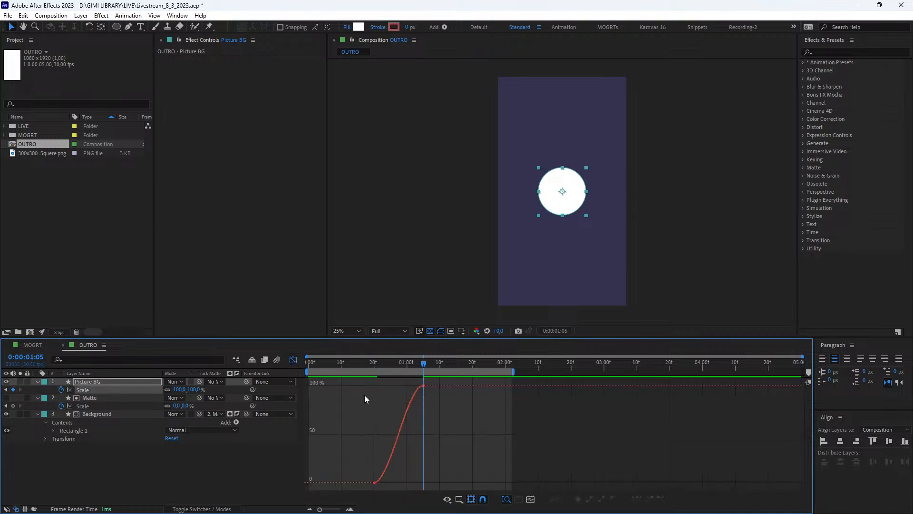
left_click_drag(444, 398, 397, 378)
left_click_drag(406, 386, 372, 388)
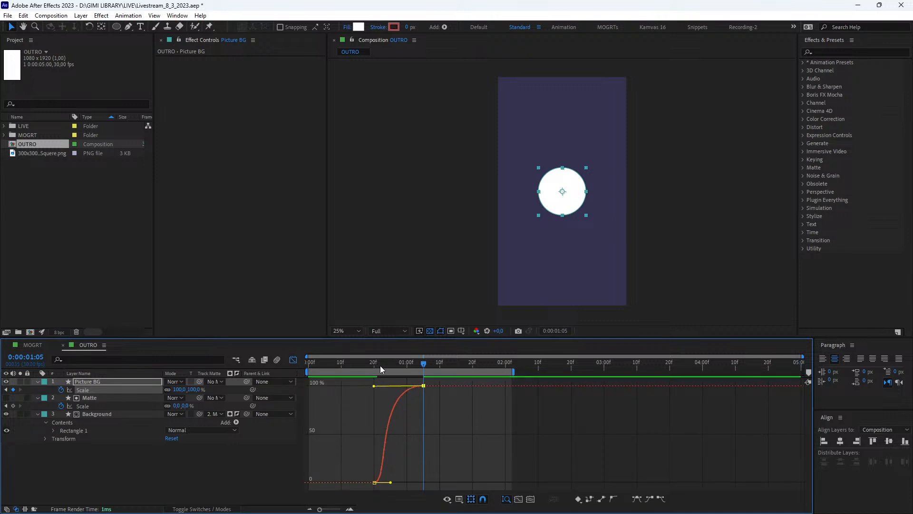
left_click(360, 367)
key("space")
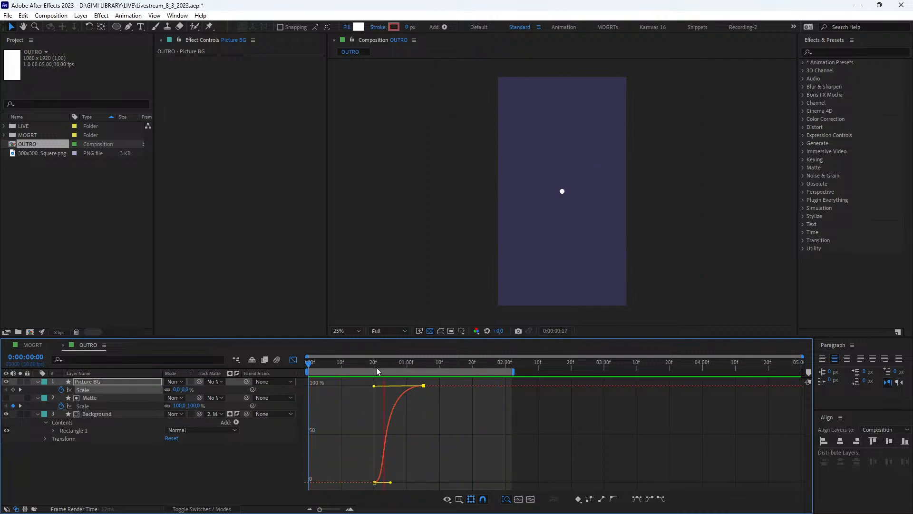
key("space")
Step: Raise the last Picture BG Scale keyframe's handle slightly, pull the first keyframe's handle steeply upward for an abrupt start, and preview
left_click_drag(375, 386, 347, 386)
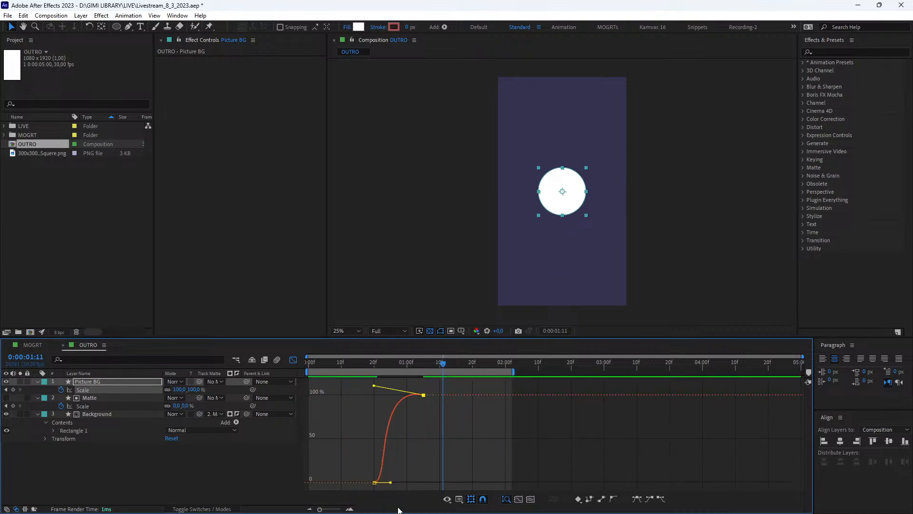
left_click_drag(390, 482, 358, 440)
key("space")
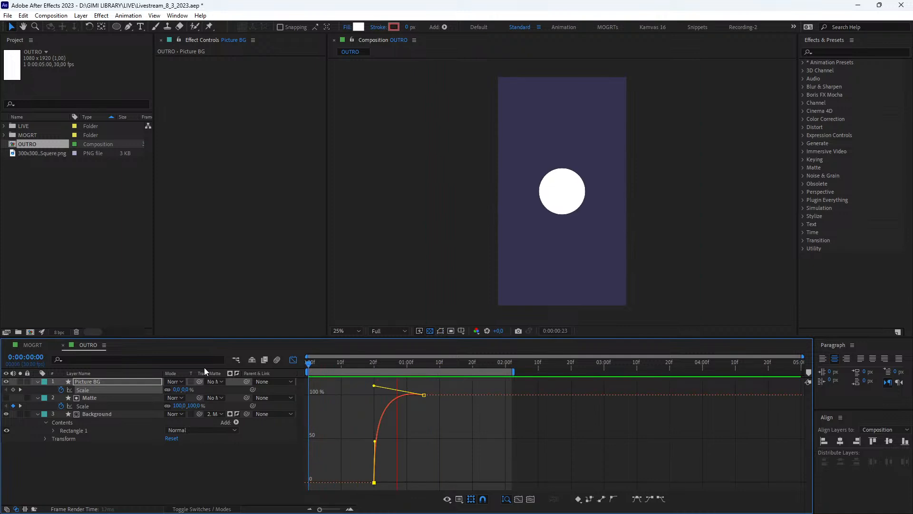
Step: Leave the graph view, shift the Picture BG layer earlier to start at about 0:00:00:15, and preview the timing
left_click(293, 360)
left_click_drag(403, 381, 272, 364)
key("space")
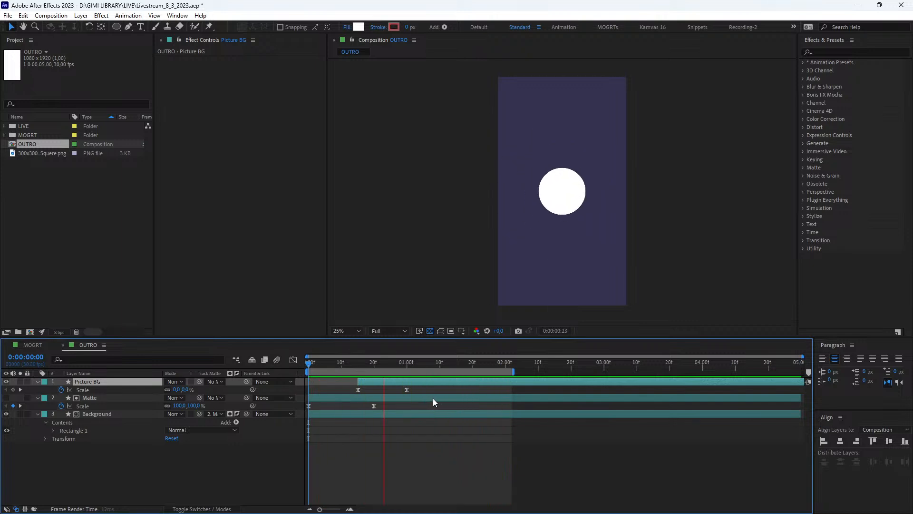
key("space")
Step: Duplicate the Picture BG layer and rename the copy Picture Matte
left_click(113, 463)
left_click(83, 380)
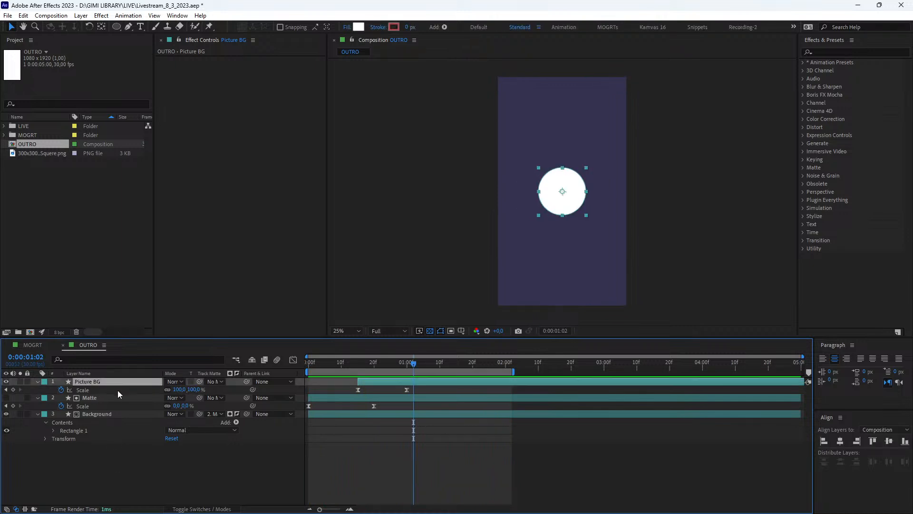
key("ctrl+d")
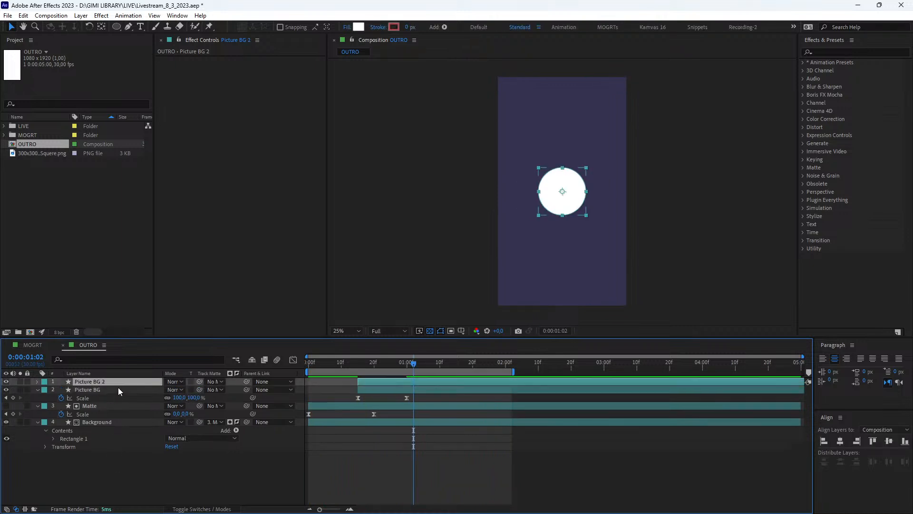
key("Return")
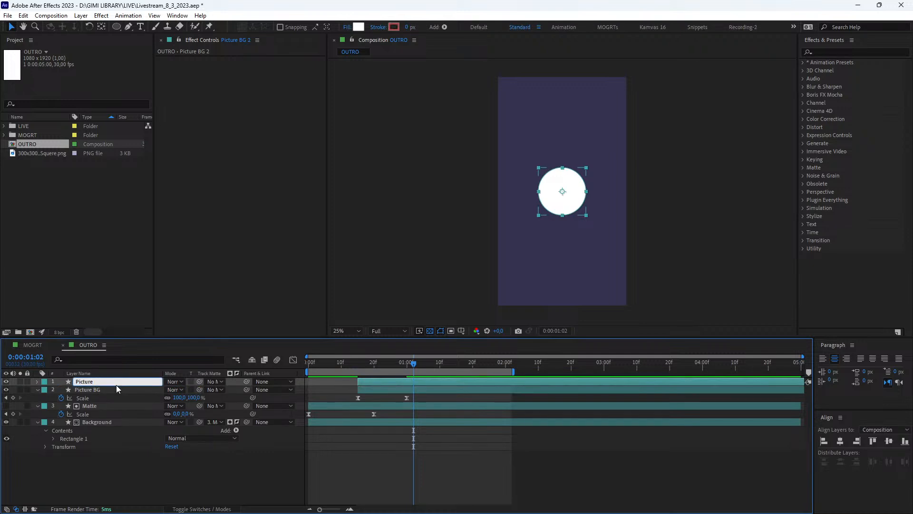
type("Matte")
key("Return")
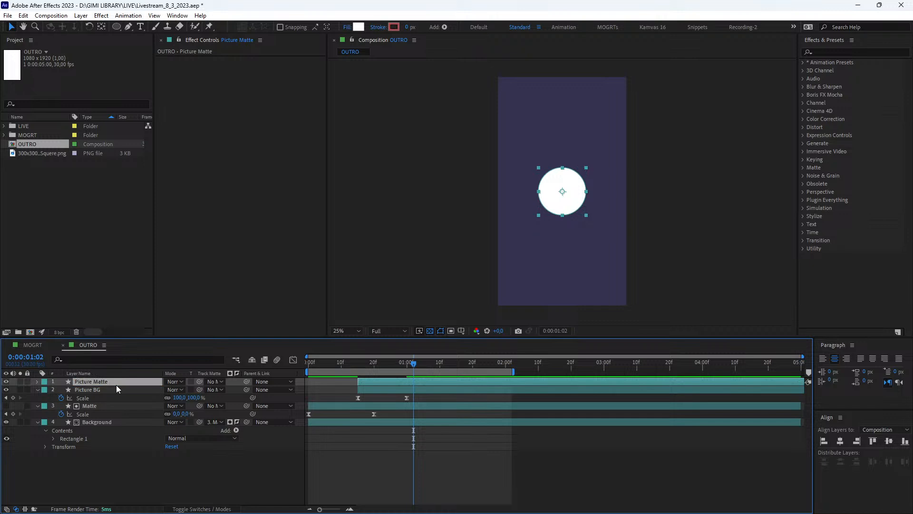
Step: Reduce the Picture Matte ellipse's size, trying 380 and settling on 350 x 350
key("u")
key("u")
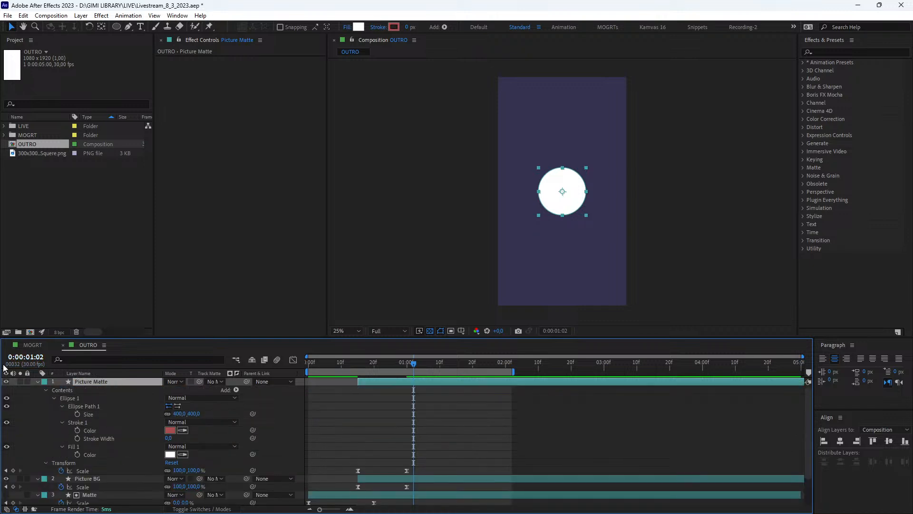
left_click(180, 414)
type("380")
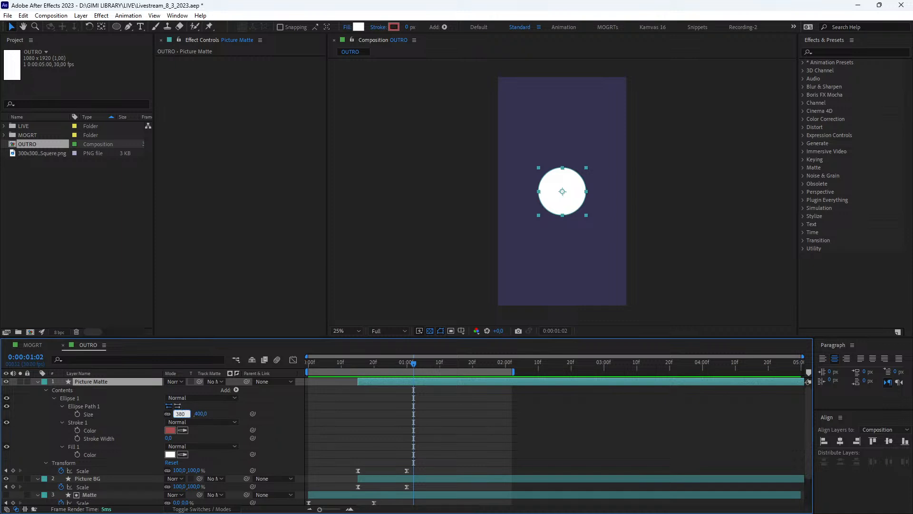
key("Return")
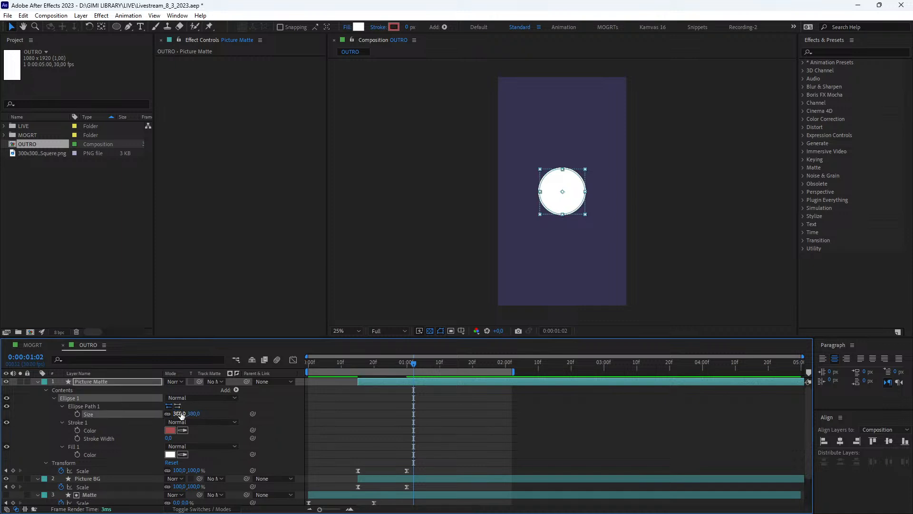
left_click(180, 414)
type("350")
key("Return")
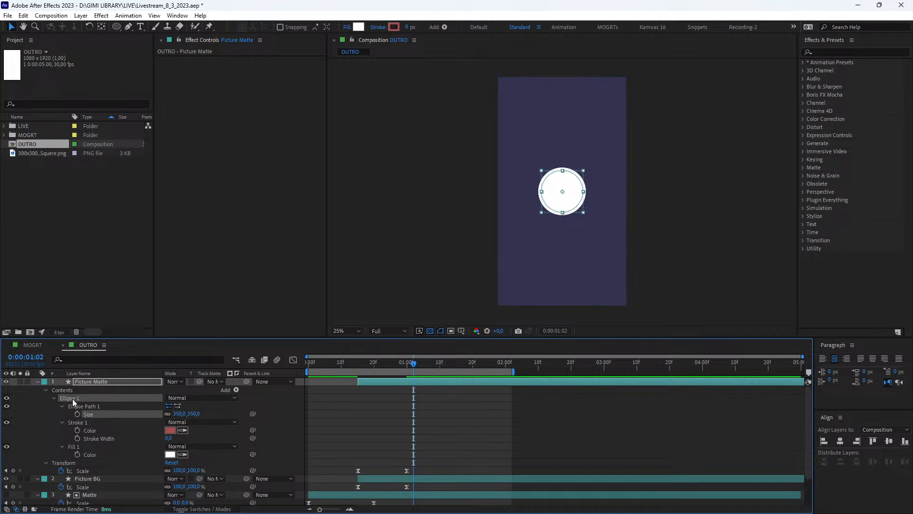
left_click(89, 381)
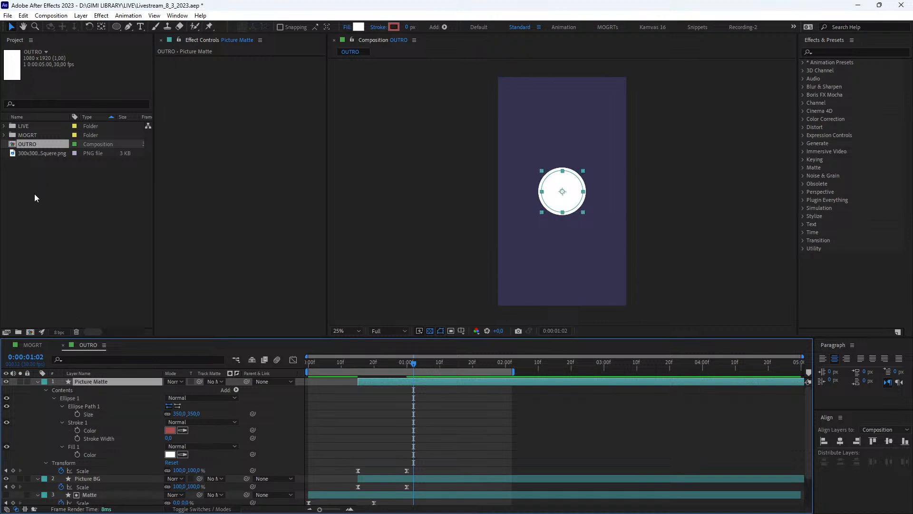
Step: Create a new composition named Picture, 350 x 350 px
left_click(51, 16)
left_click(70, 26)
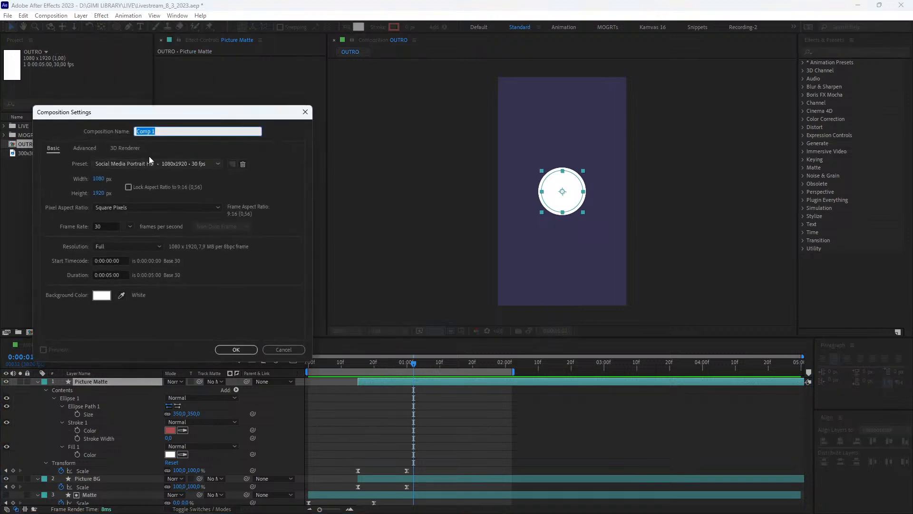
type("Picture")
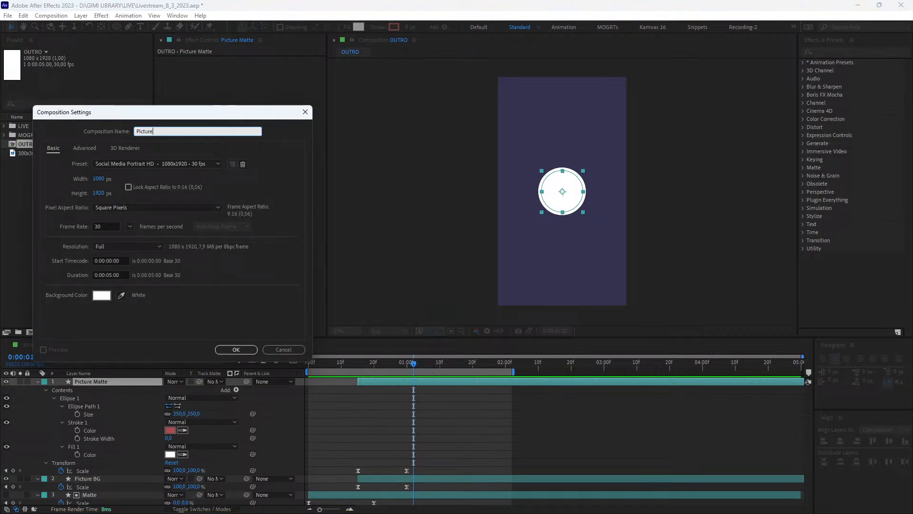
left_click(99, 178)
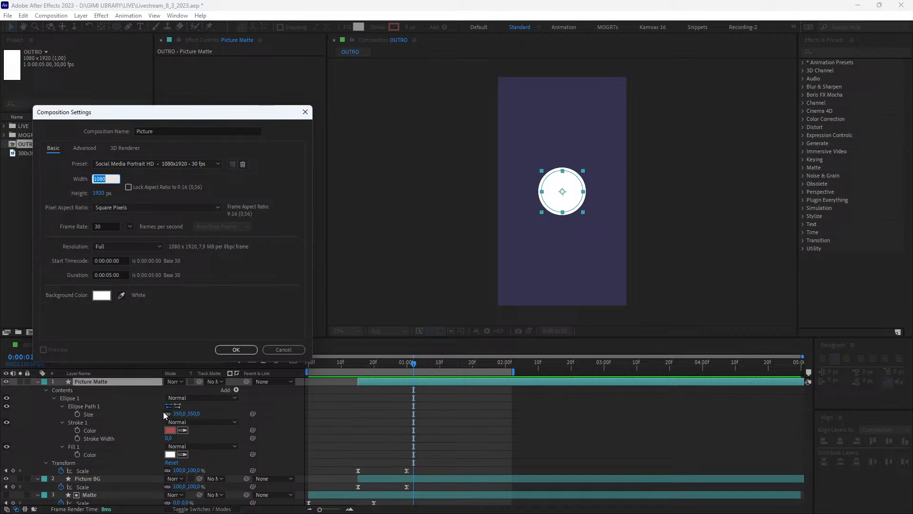
type("350")
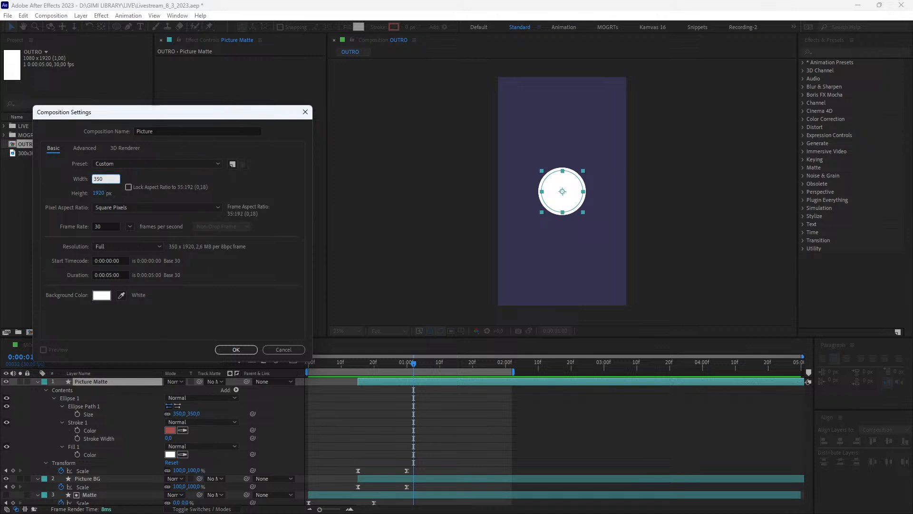
key("Tab")
type("350")
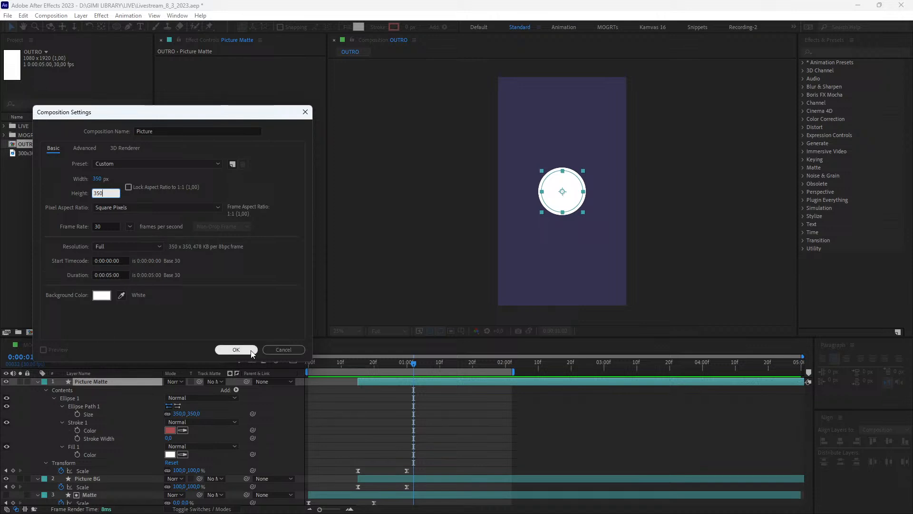
left_click(238, 350)
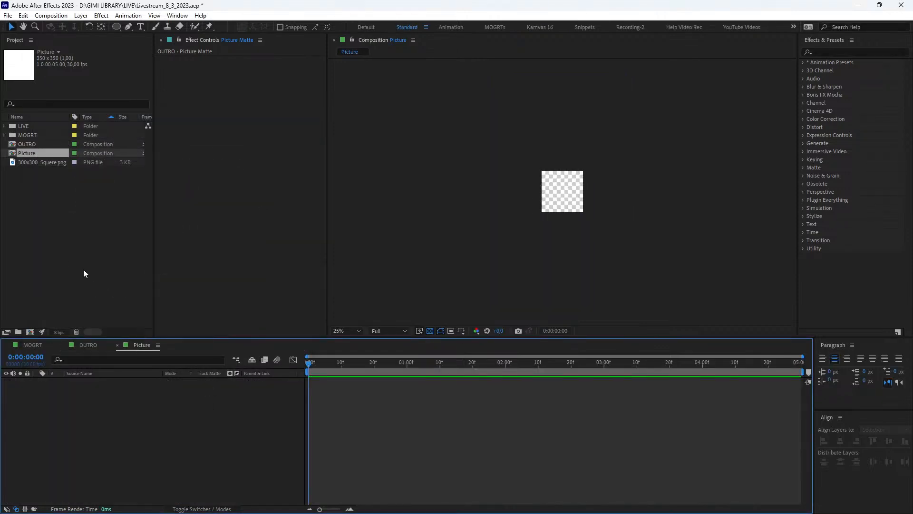
Step: Import Logo_300x300.png from the 8-3-2023 folder into the project
scroll(572, 190, "up", 1)
scroll(570, 198, "up", 1)
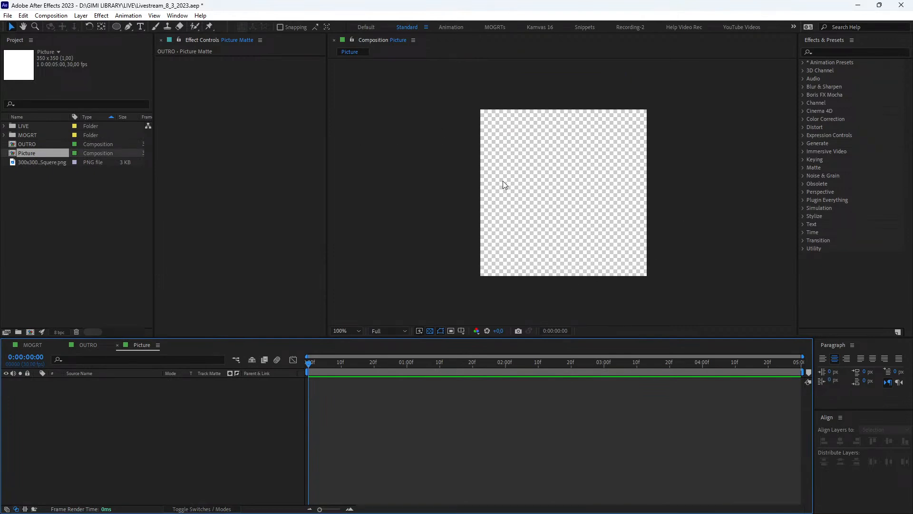
left_click(29, 163)
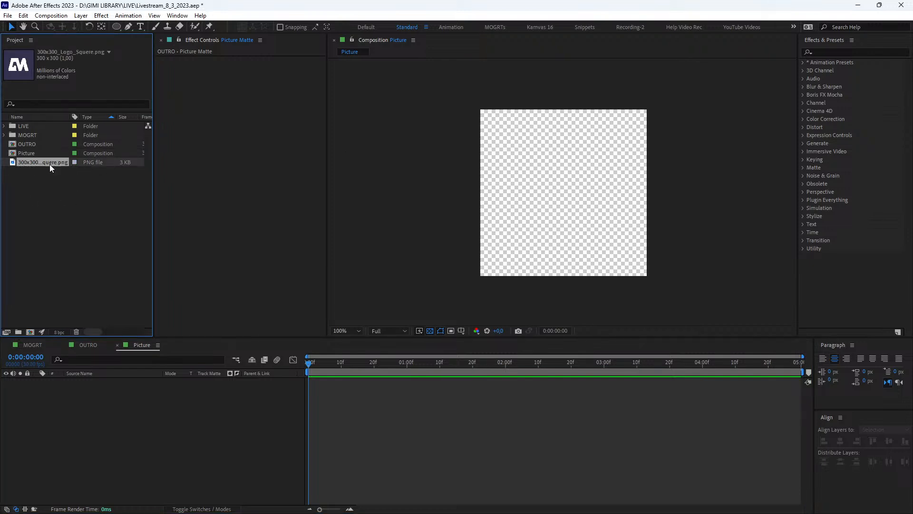
left_click(56, 239)
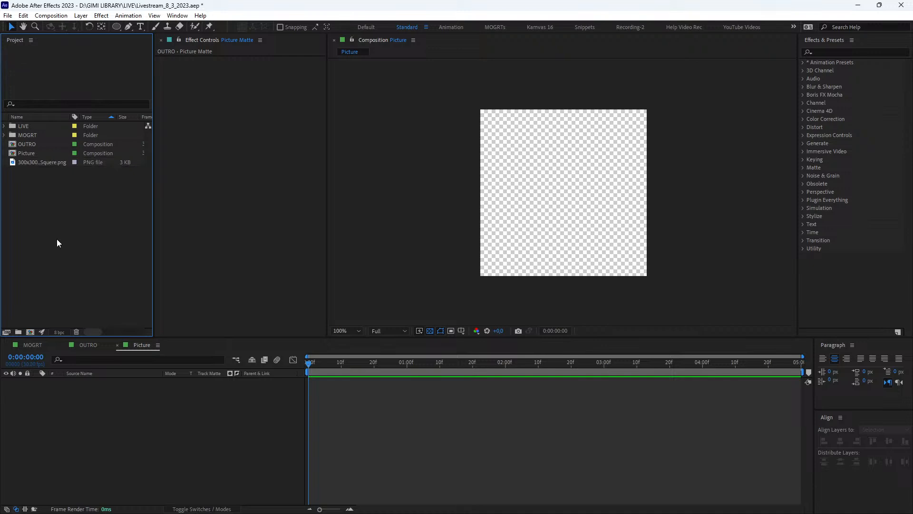
double_click(56, 239)
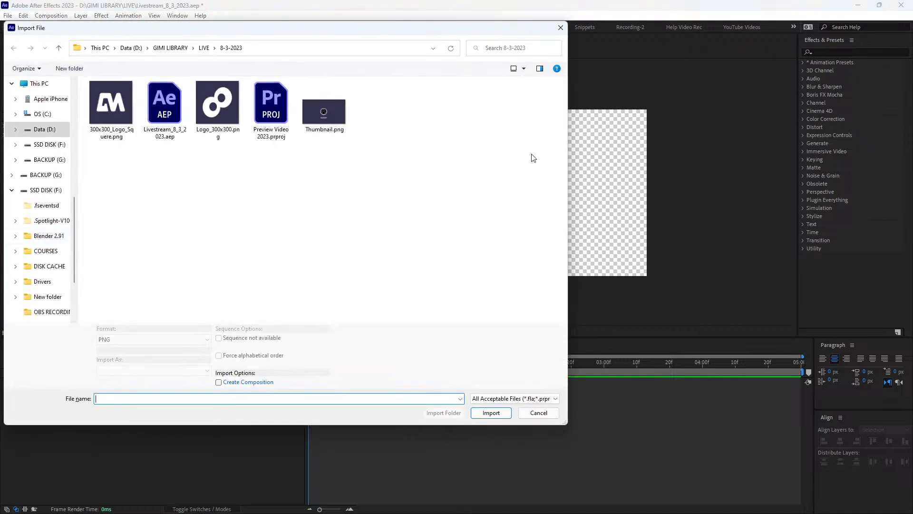
left_click(227, 106)
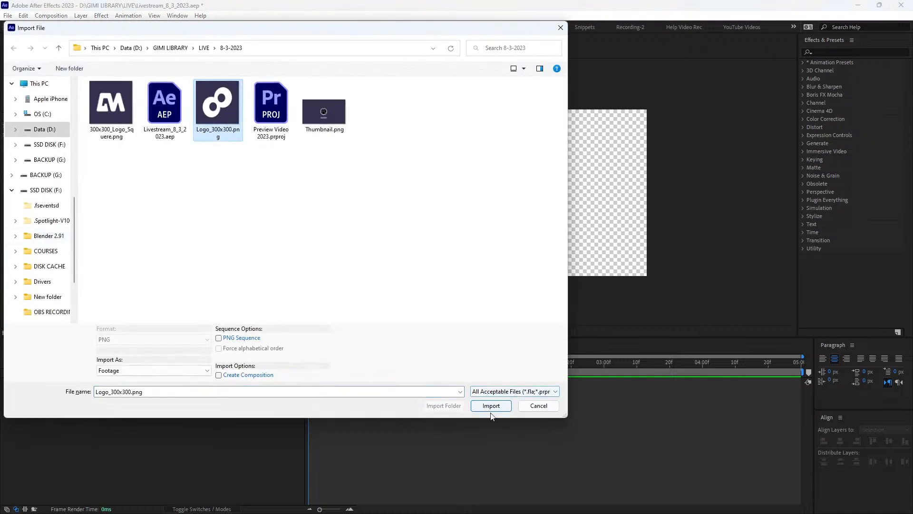
key("Return")
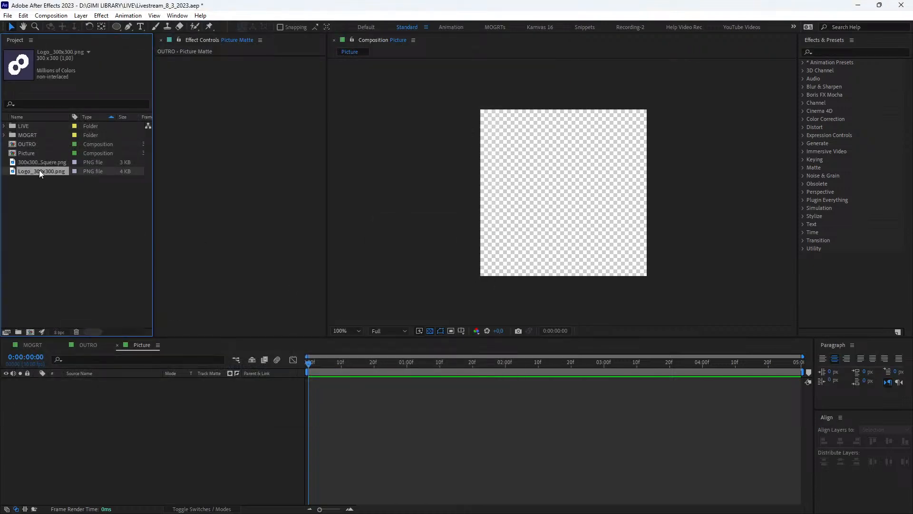
Step: Add 300x300_Logo_Squere.png to the Picture composition and scale it to 122% so it fills the frame
left_click_drag(39, 163, 84, 425)
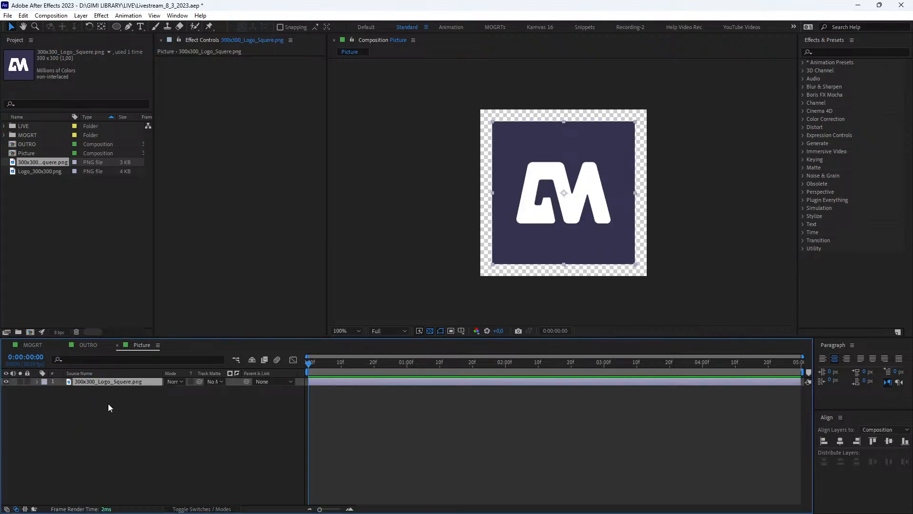
key("s")
left_click_drag(195, 389, 205, 390)
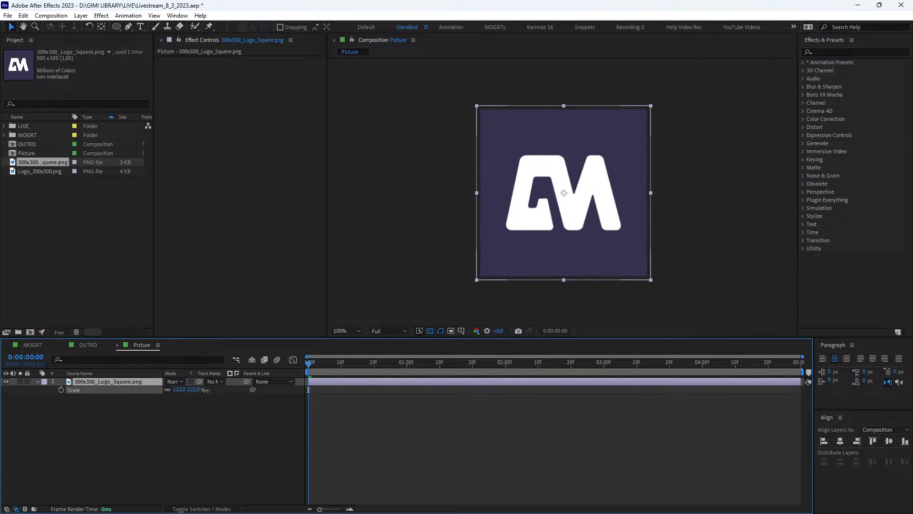
left_click(167, 447)
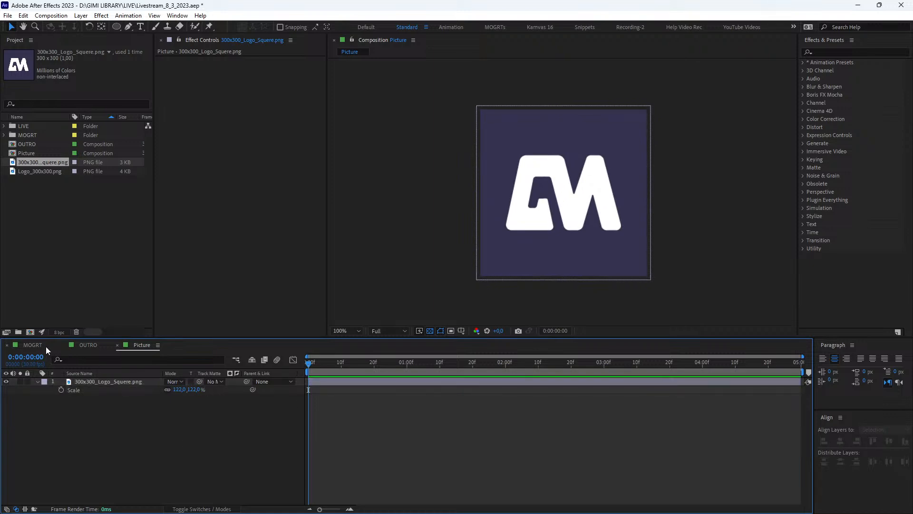
Step: Place the Picture composition above the Picture Matte layer in OUTRO and use Picture Matte as its track matte
left_click(71, 345)
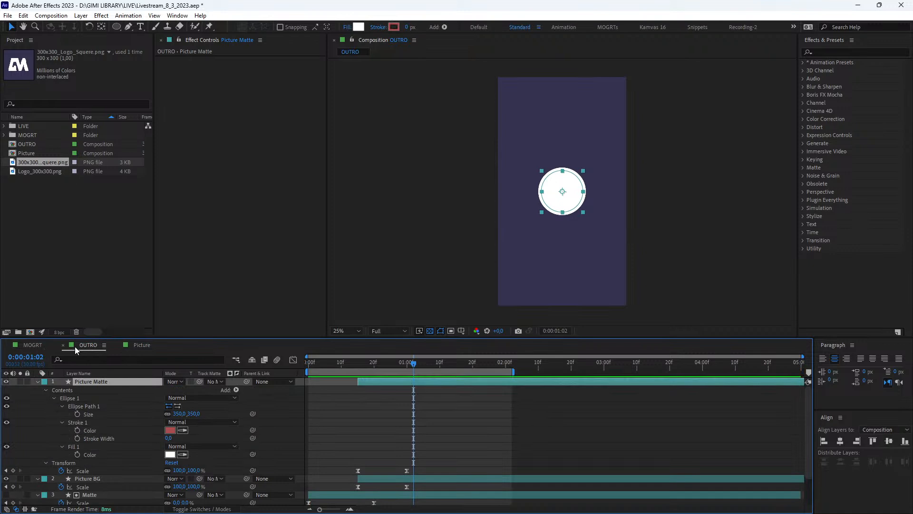
left_click(37, 382)
left_click_drag(26, 152, 83, 378)
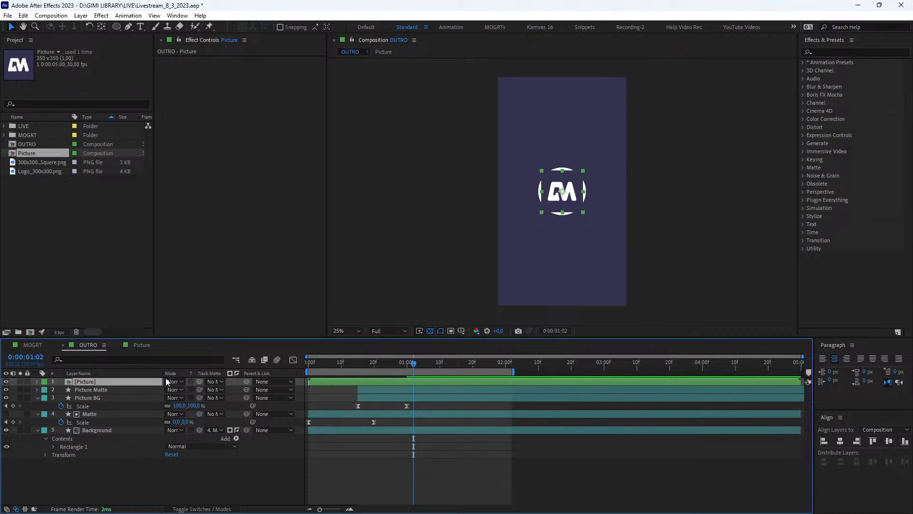
left_click(212, 381)
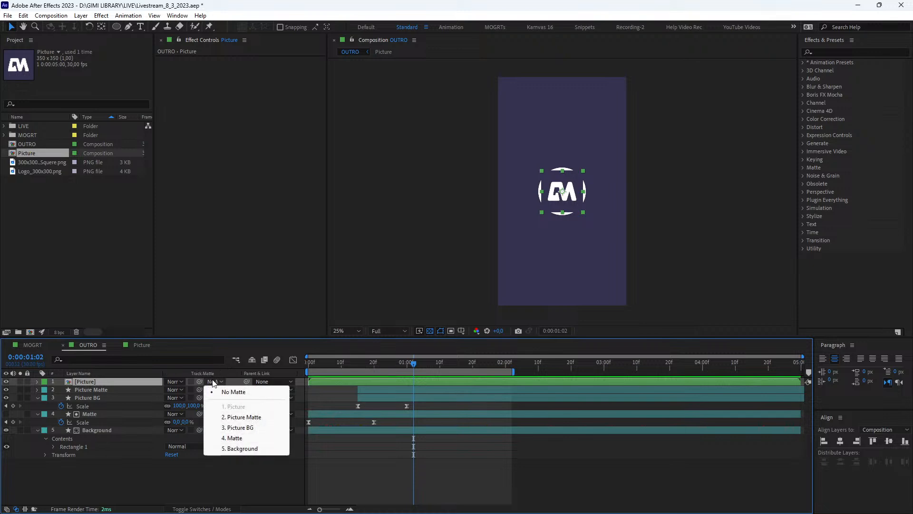
left_click(244, 417)
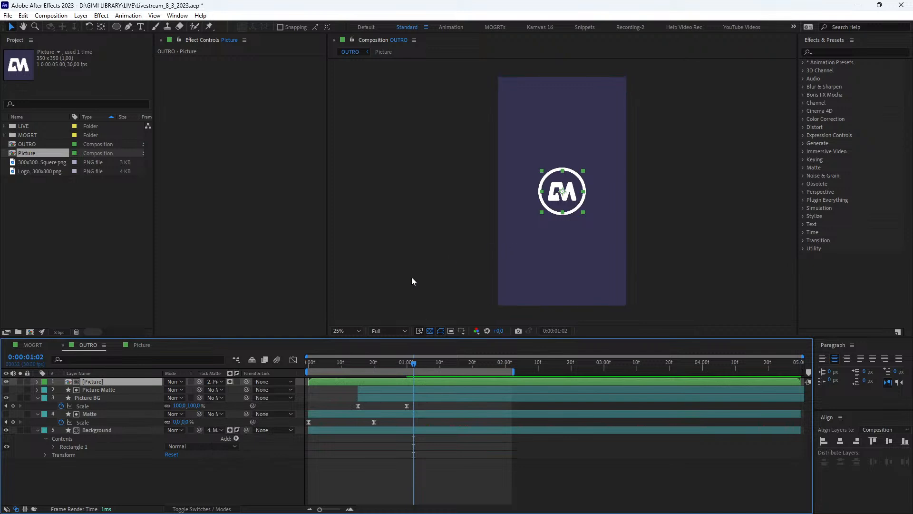
Step: Delay the Picture Matte layer, trying a start at 0:00:00:20 and settling on about 0:00:00:18, previewing the timing each time
left_click(106, 390)
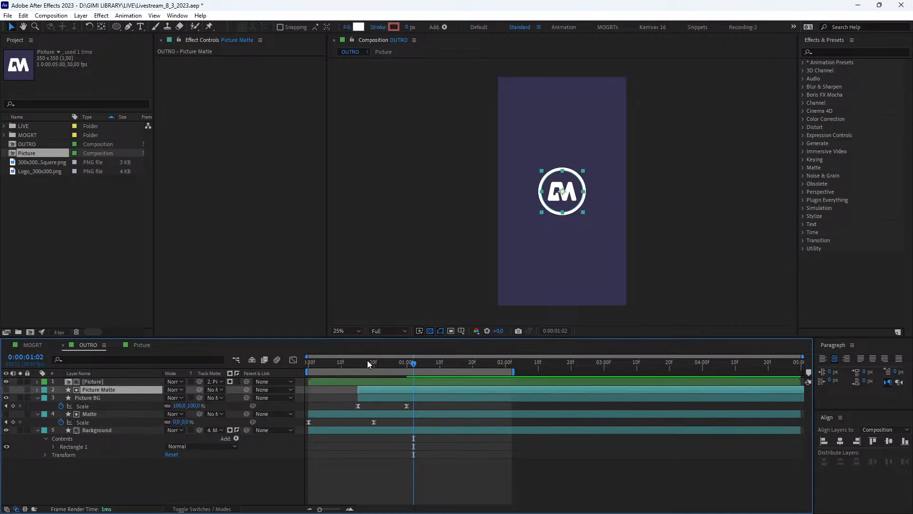
left_click_drag(367, 361, 272, 367)
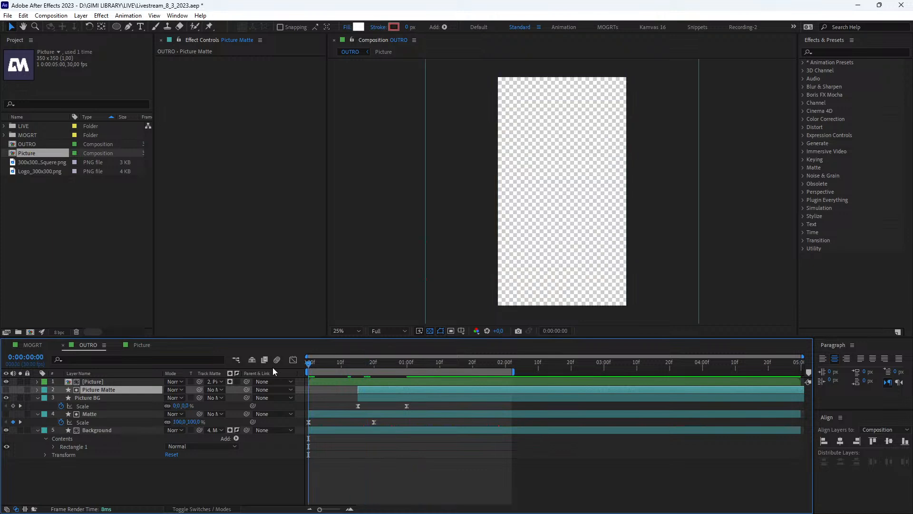
key("space")
key("space")
left_click_drag(363, 365, 395, 387)
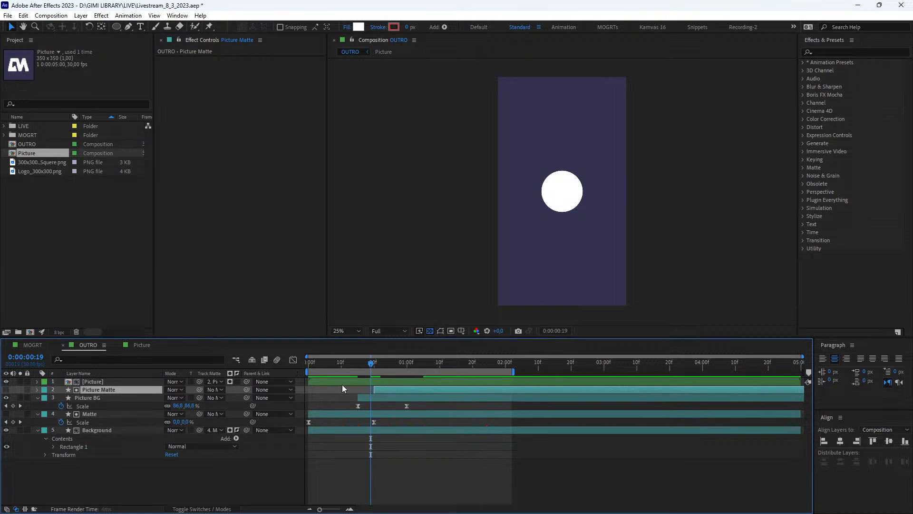
key("space")
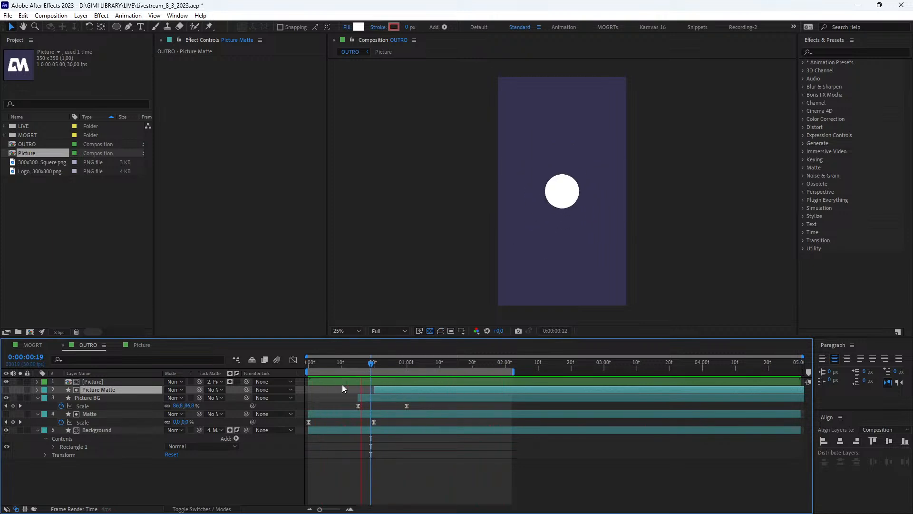
key("space")
left_click_drag(393, 385, 375, 390)
key("Home")
key("space")
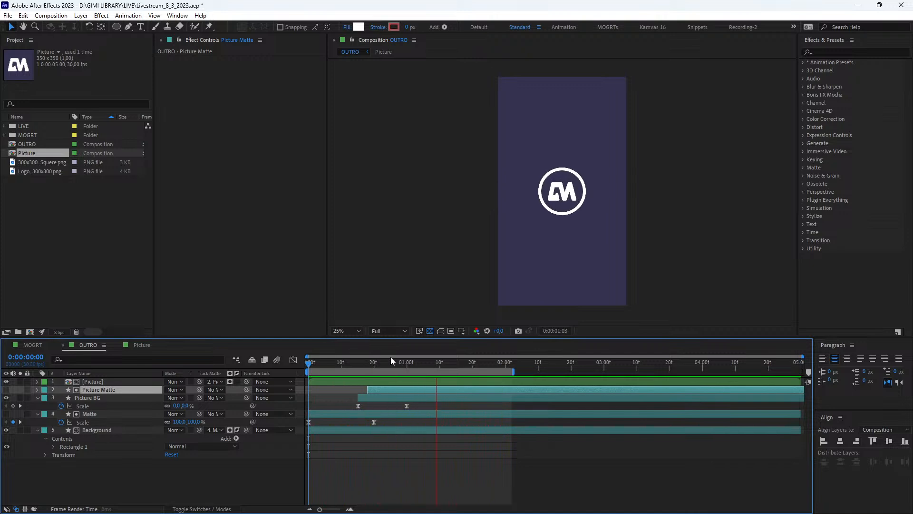
Step: Collapse the expanded properties of all layers in the OUTRO timeline and deselect them
left_click(135, 471)
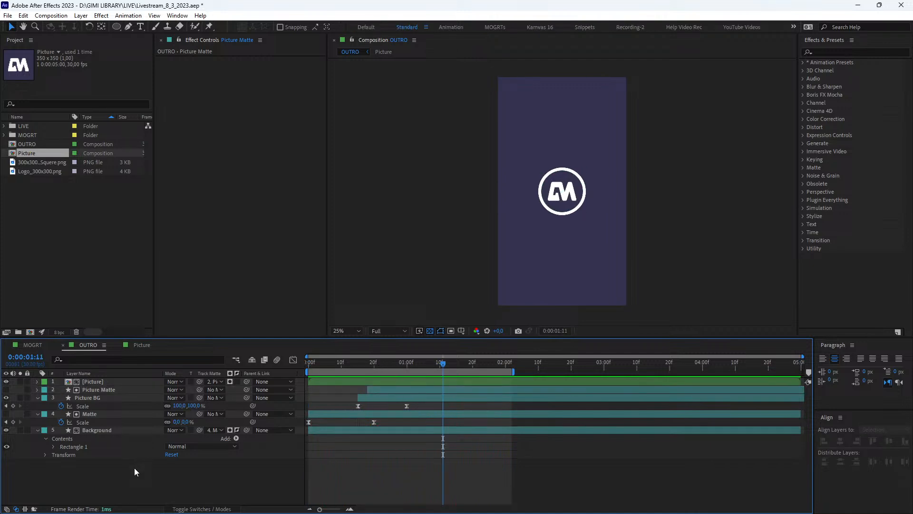
left_click_drag(134, 467, 105, 383)
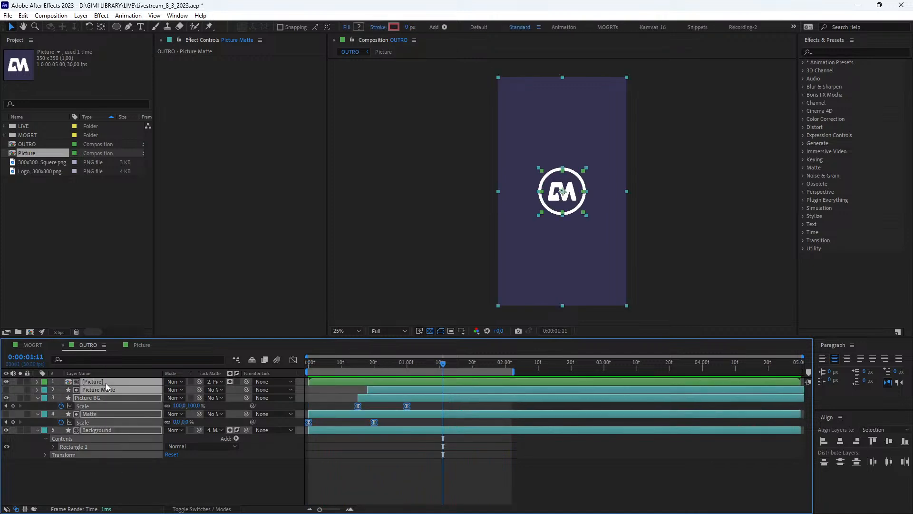
key("u")
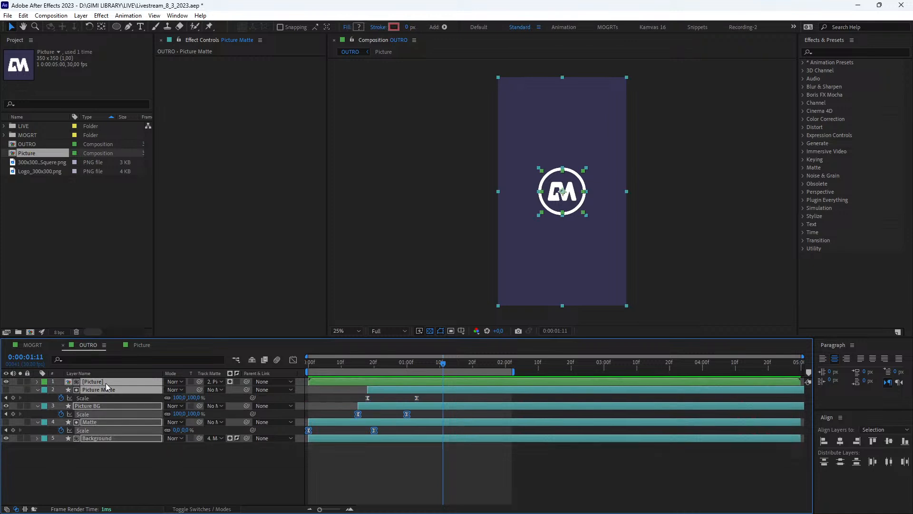
key("u")
left_click(150, 430)
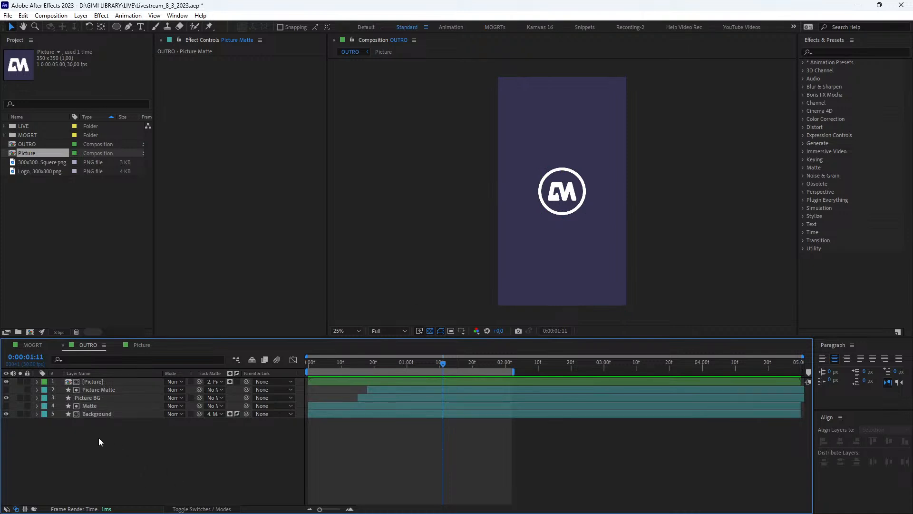
Step: Add a text layer reading GimiMedia below the circular logo
left_click(140, 28)
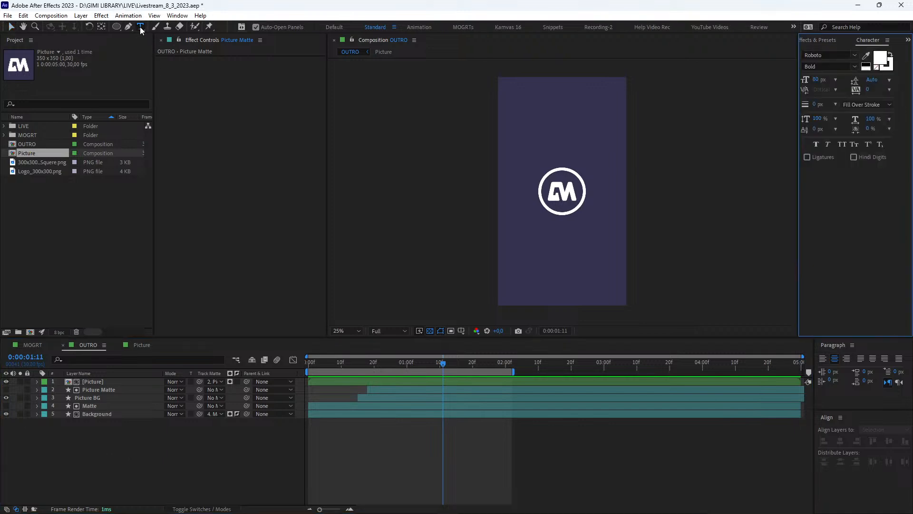
left_click(550, 247)
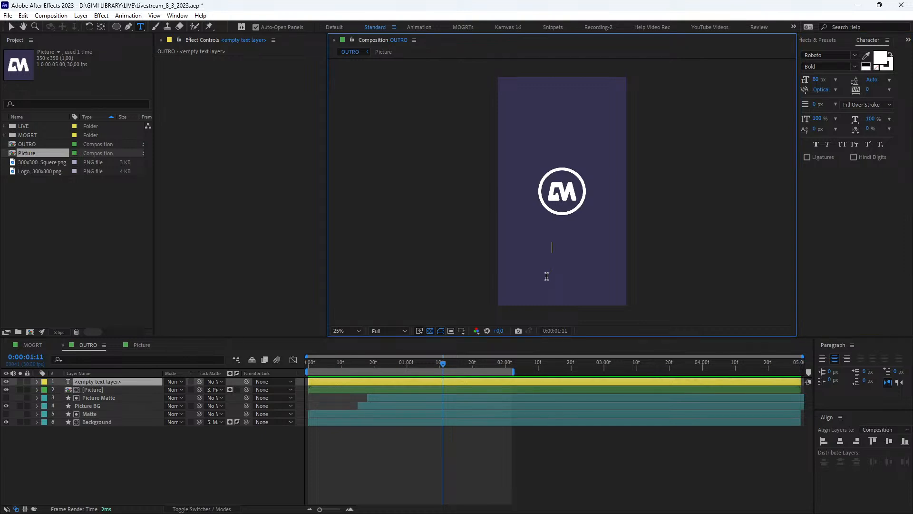
type("Gimi")
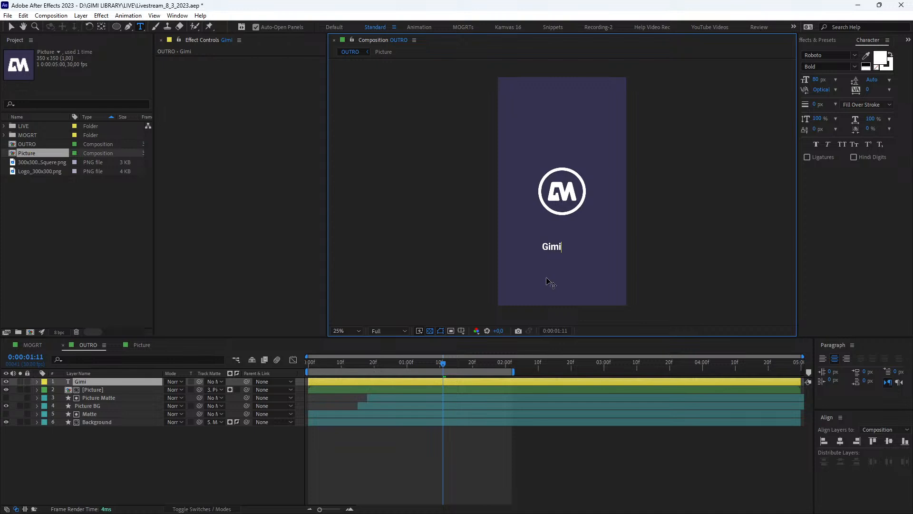
type("Media")
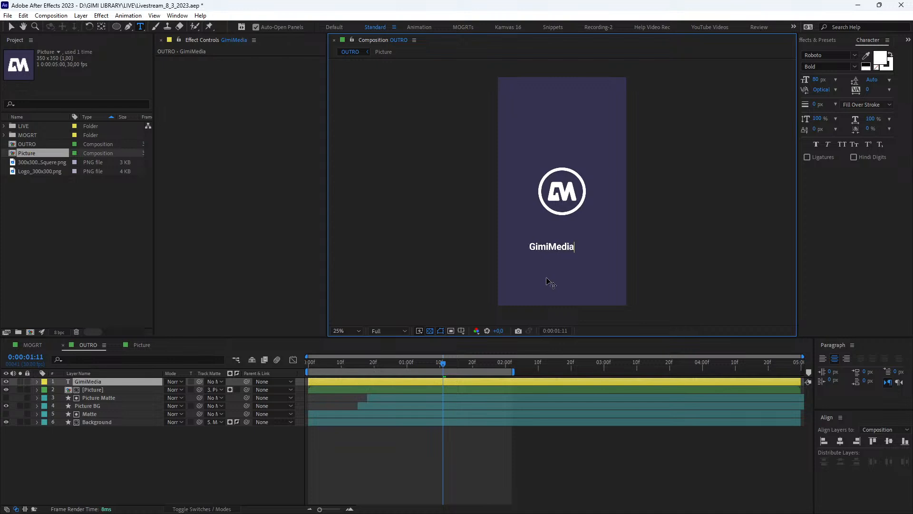
left_click(100, 507)
key("F2")
Step: Set the GimiMedia text's font size to 85 px
left_click(88, 381)
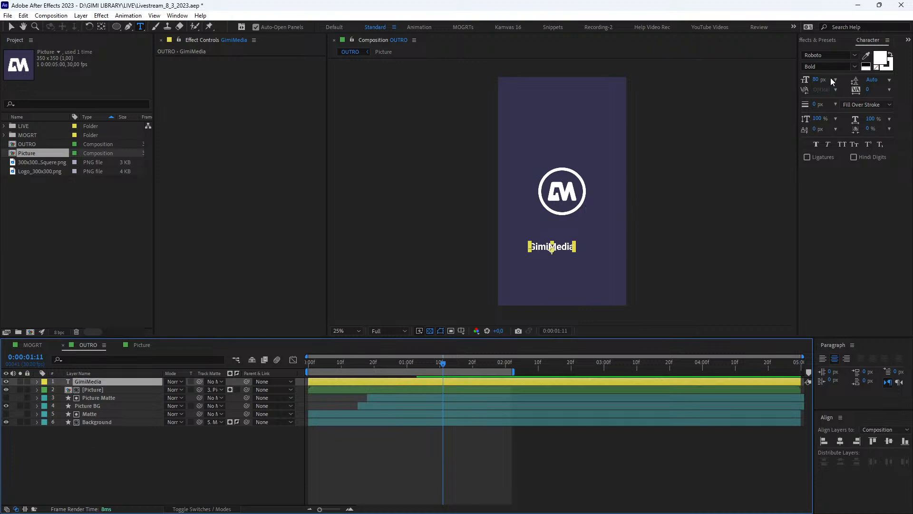
left_click(818, 79)
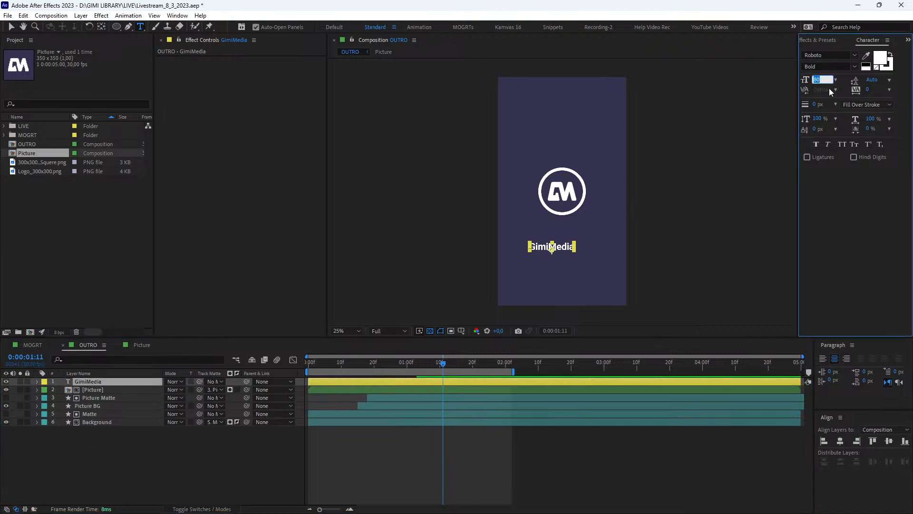
type("85")
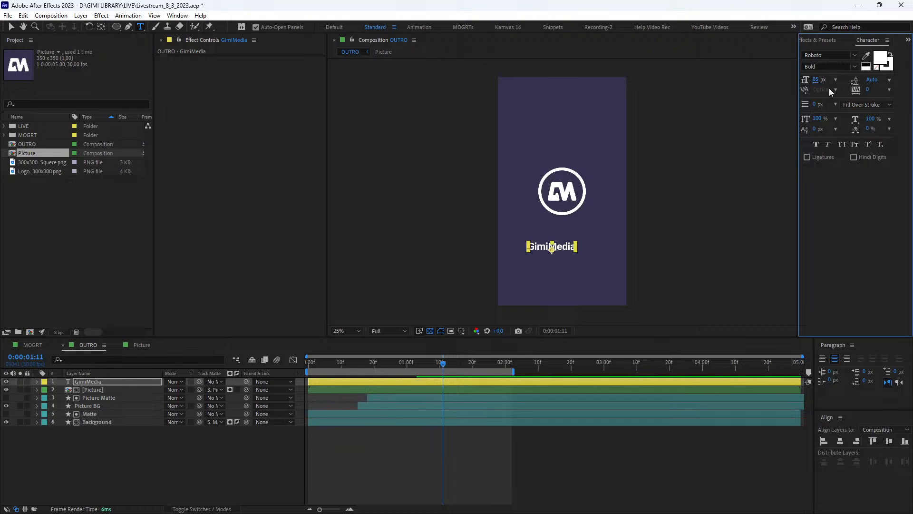
Step: Center the GimiMedia text layer horizontally in the composition
left_click(255, 464)
key("v")
left_click(113, 375)
left_click(111, 381)
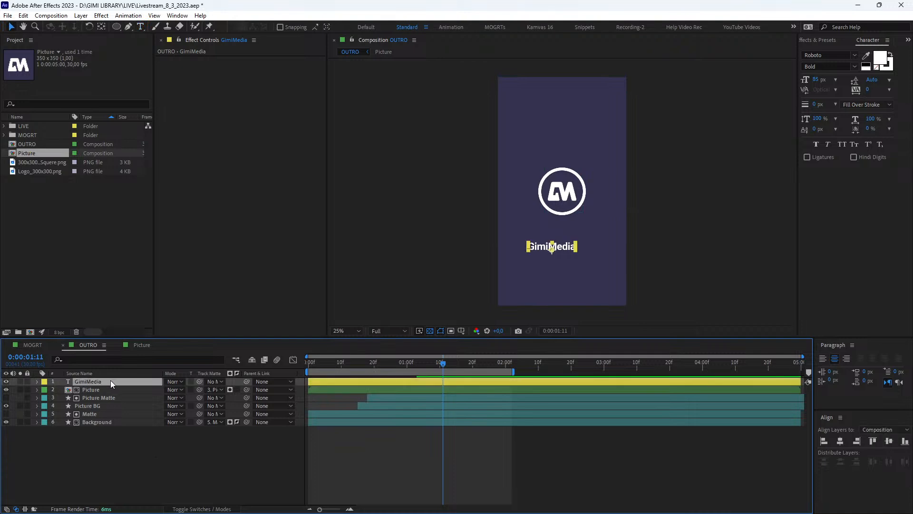
left_click(826, 418)
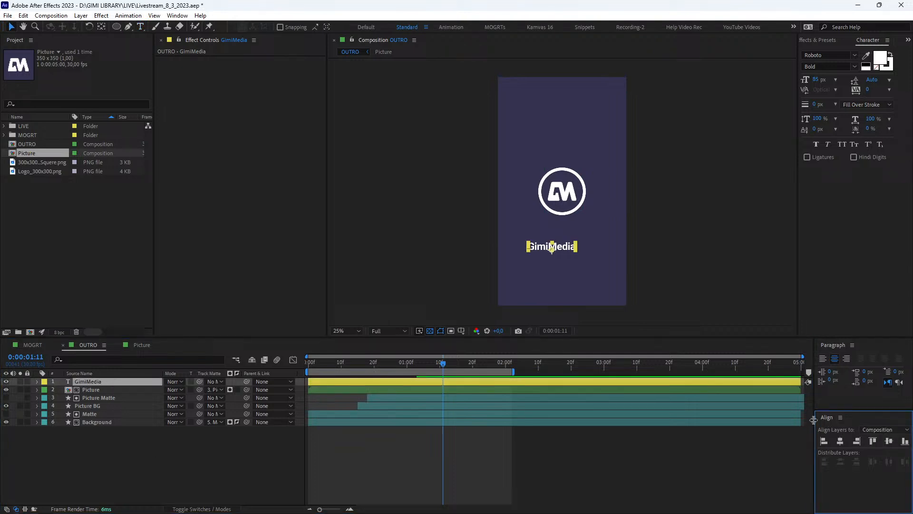
left_click(840, 441)
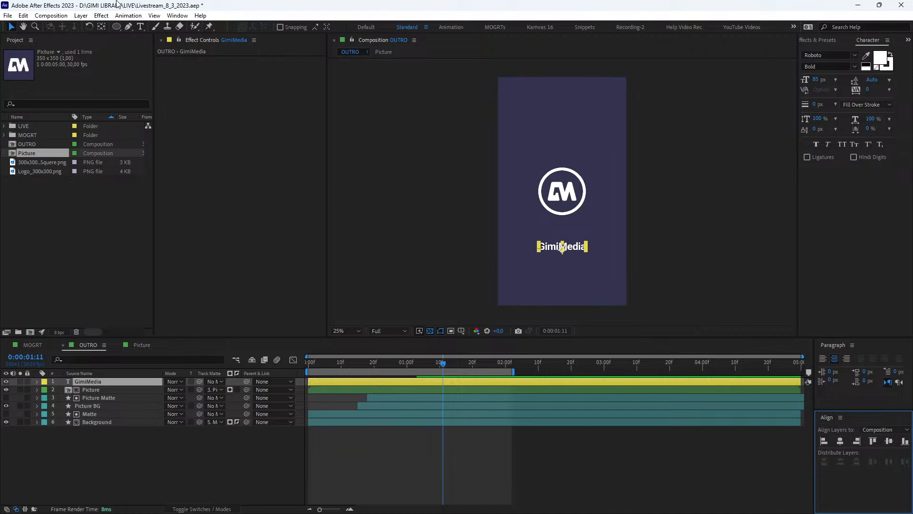
left_click(177, 15)
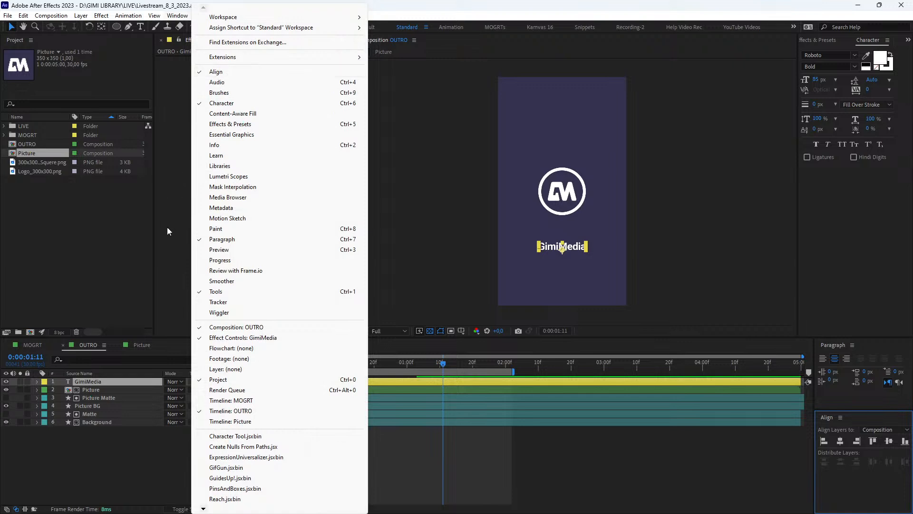
left_click(235, 232)
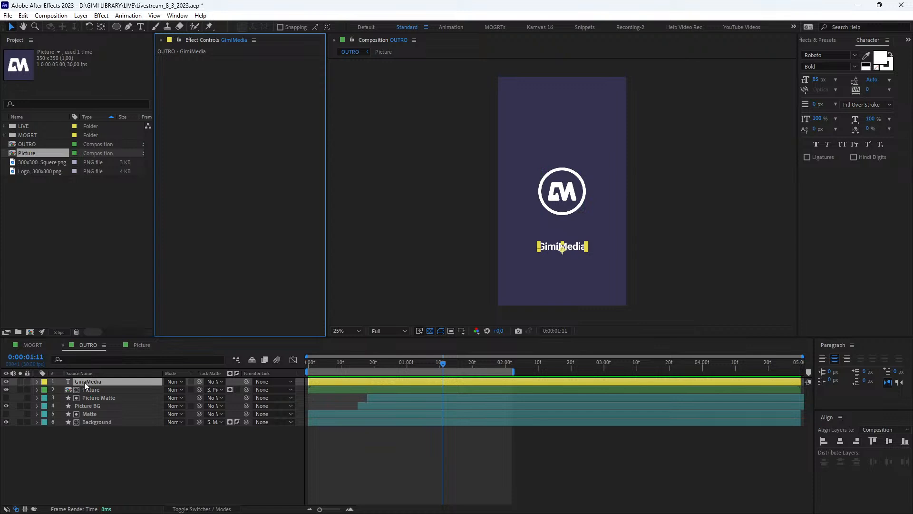
Step: Set the GimiMedia layer's Position to 540, 1300, just below the circular logo
key("p")
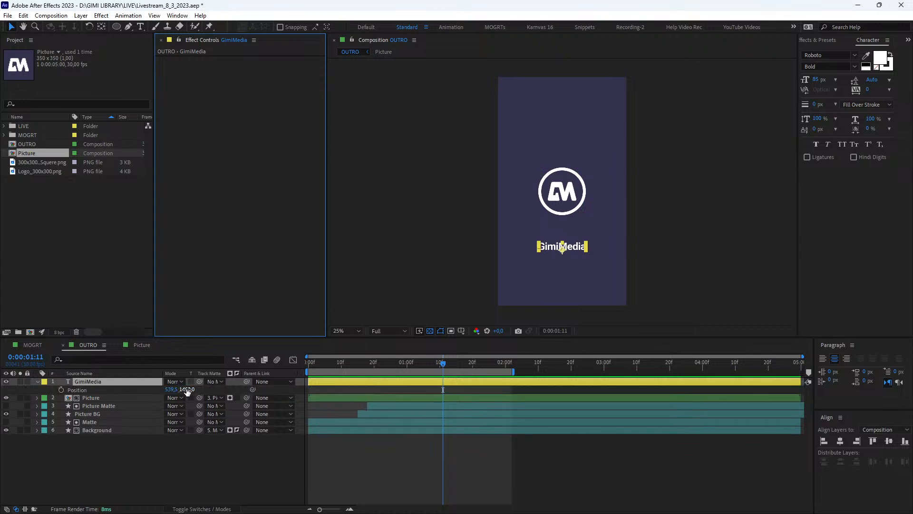
left_click_drag(187, 390, 139, 391)
left_click(165, 472)
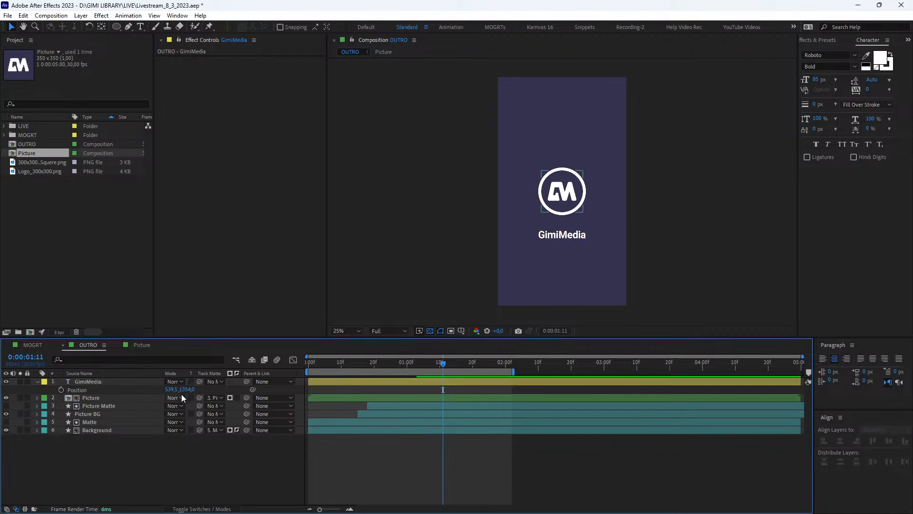
left_click(188, 389)
type("1300")
key("Return")
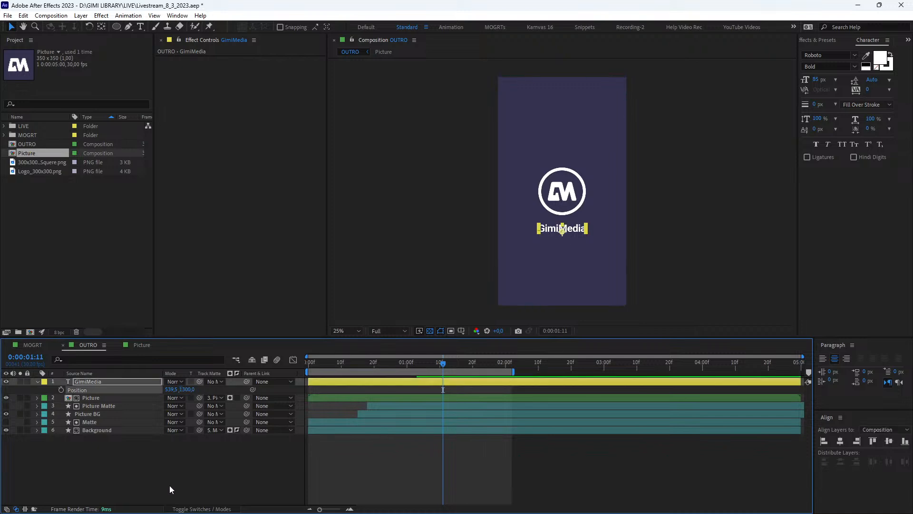
left_click(176, 389)
type("540")
key("Return")
left_click(218, 472)
Step: Add a Position text animator to the GimiMedia layer and set its value to 0, 120
left_click(92, 380)
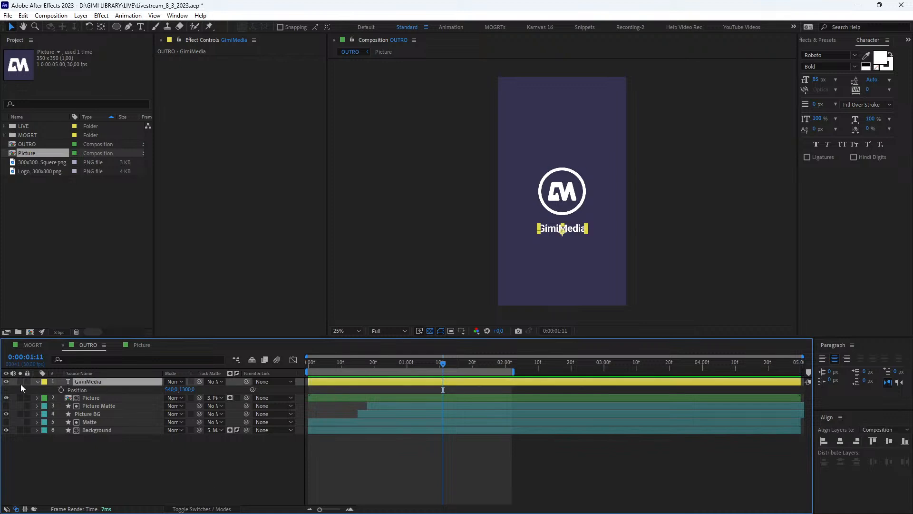
left_click(38, 381)
left_click(38, 382)
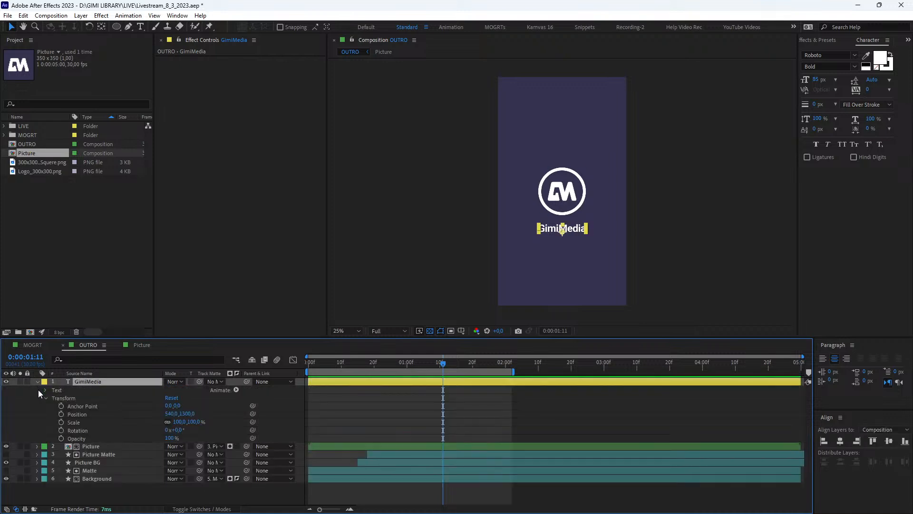
left_click(45, 390)
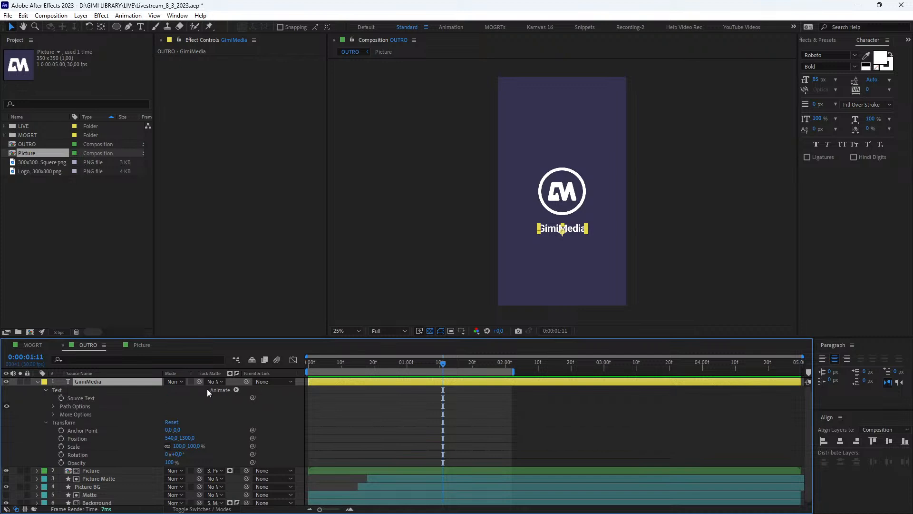
left_click(236, 390)
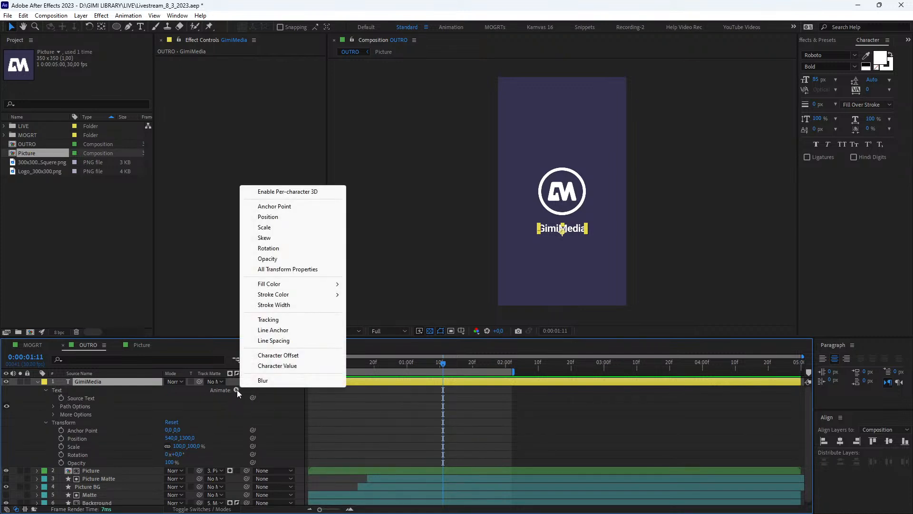
left_click(269, 217)
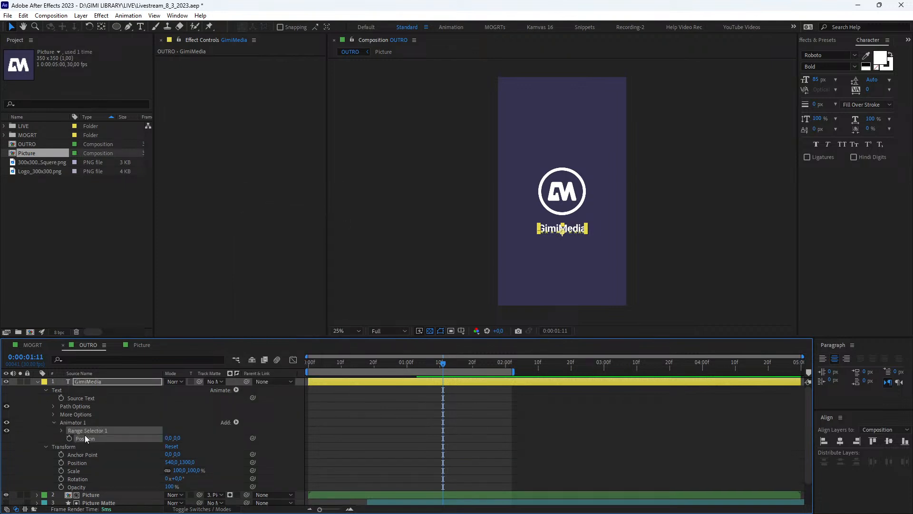
left_click_drag(177, 438, 224, 441)
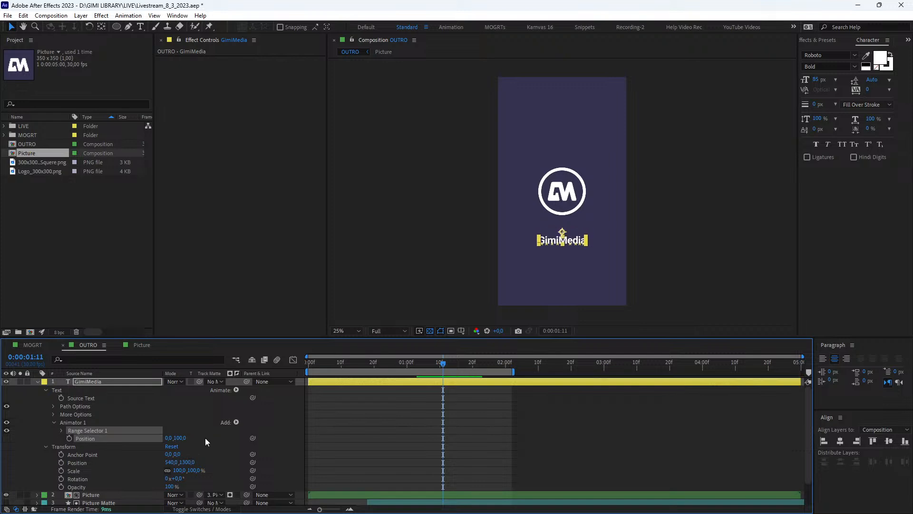
left_click(183, 437)
type("120")
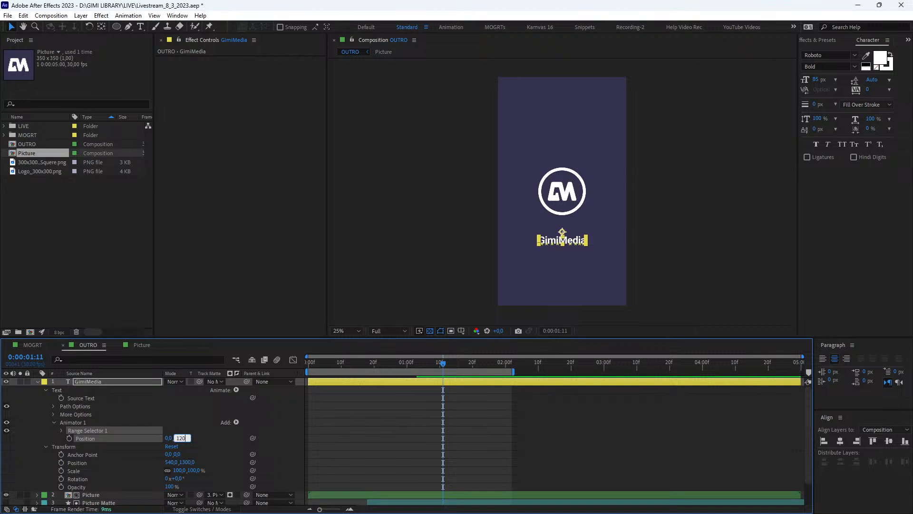
key("Return")
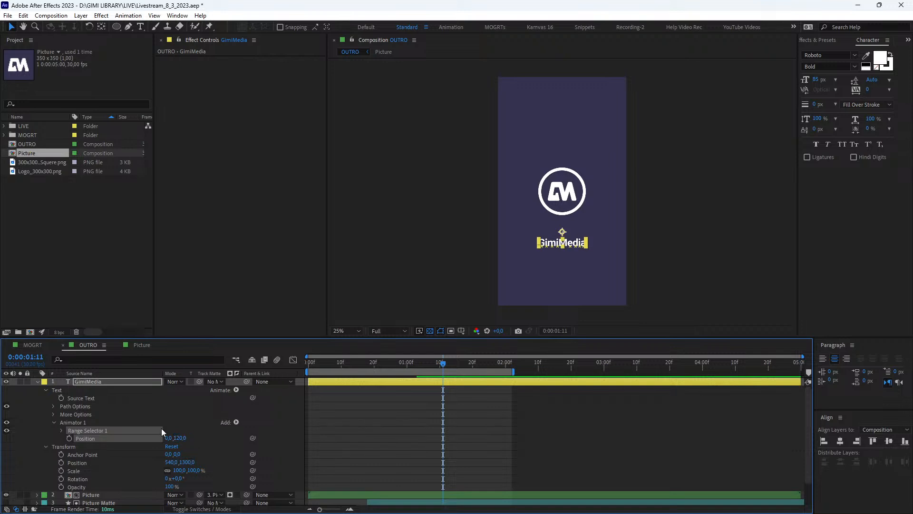
Step: Add Opacity and Tracking properties to Animator 1 of the GimiMedia text
left_click(75, 421)
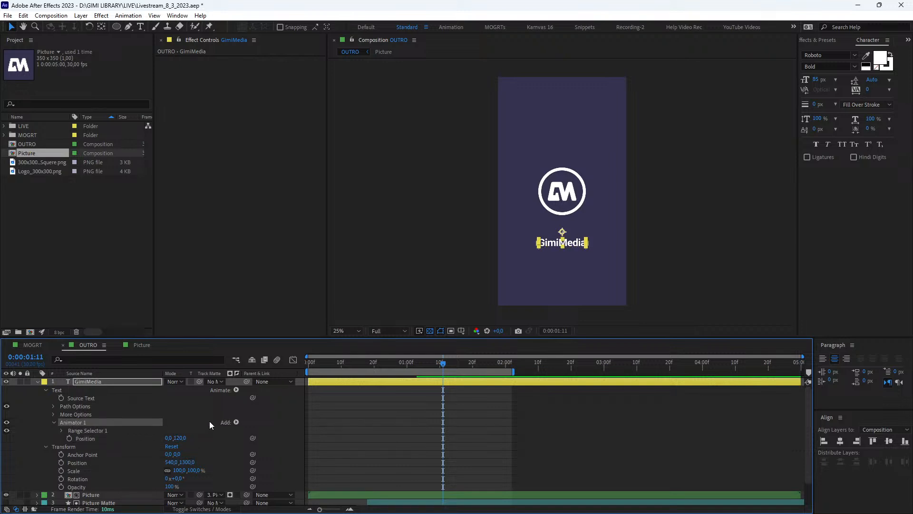
left_click(236, 422)
mouse_move(262, 426)
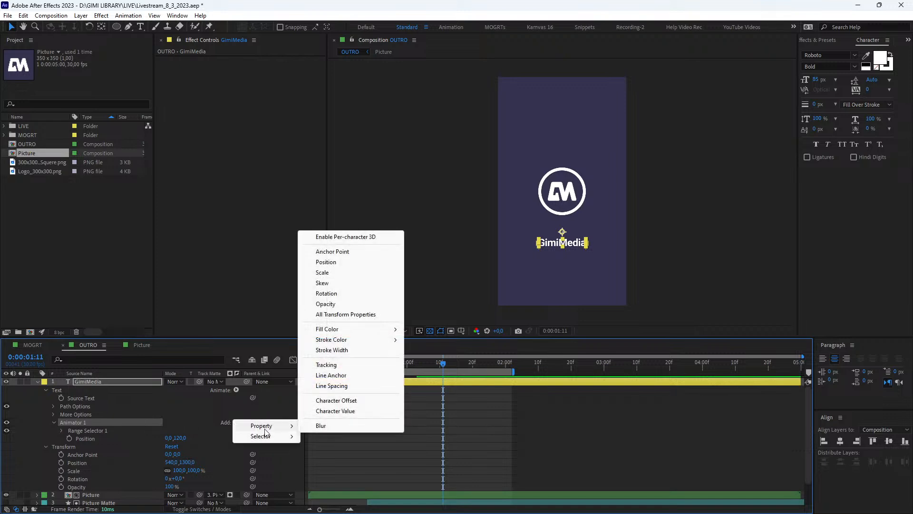
left_click(327, 303)
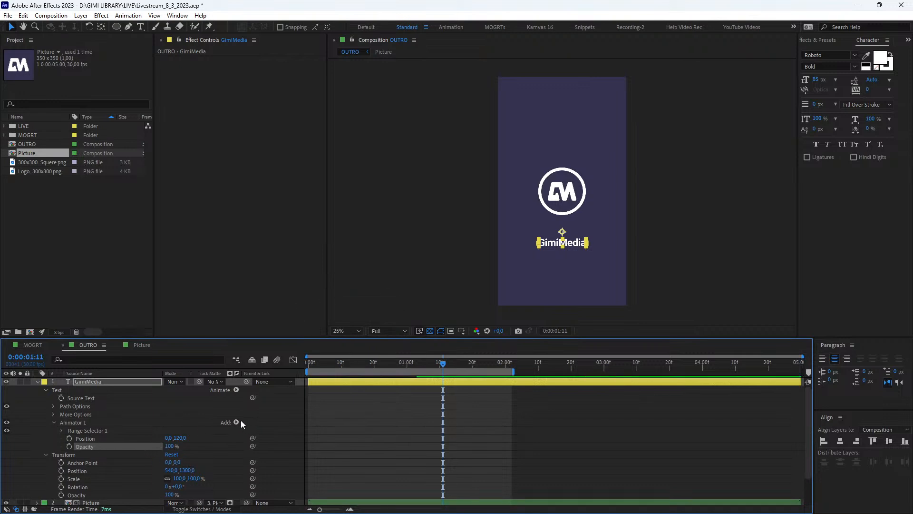
left_click(238, 421)
mouse_move(263, 426)
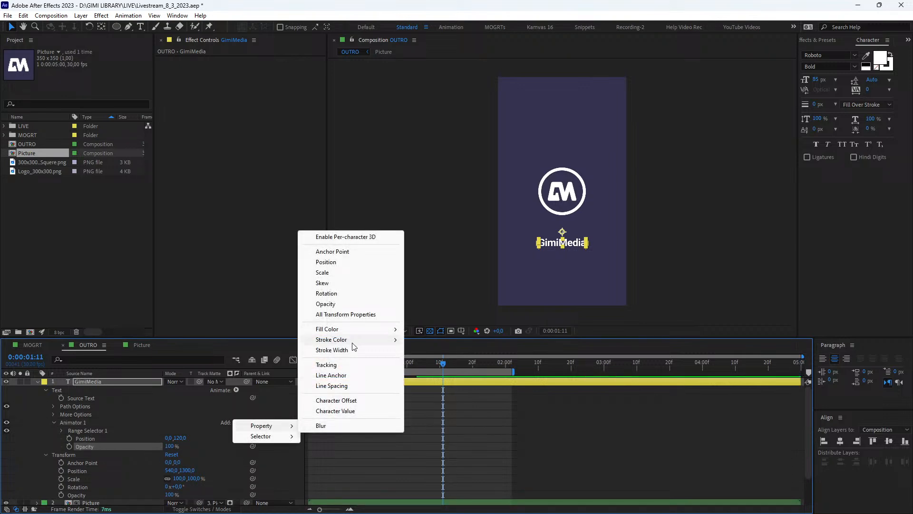
left_click(333, 364)
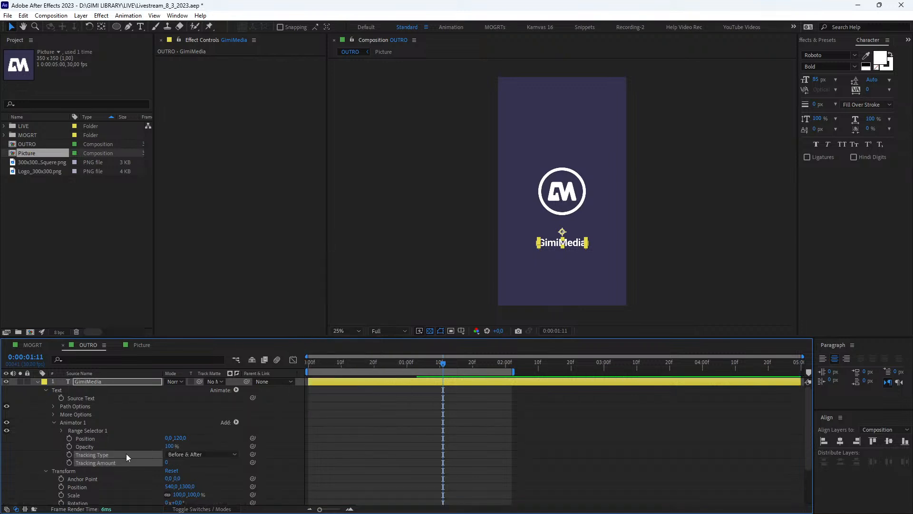
Step: Set Animator 1's Tracking Amount to -50 and its Opacity to 0%
scroll(119, 452, "down", 1)
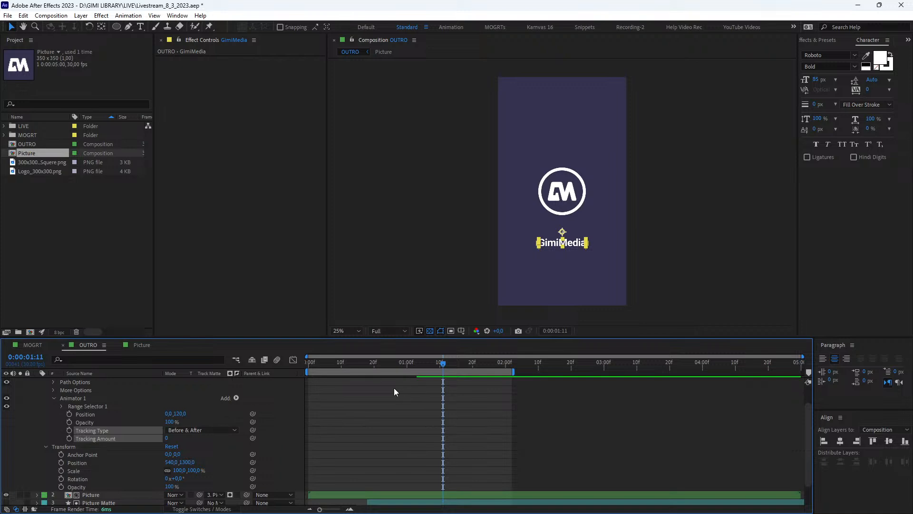
scroll(394, 387, "up", 1)
left_click_drag(366, 362, 404, 363)
scroll(389, 398, "down", 3)
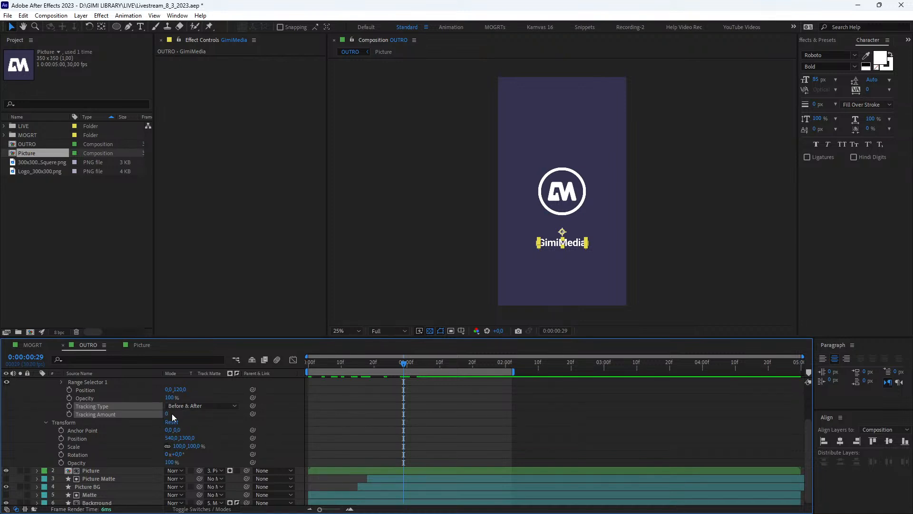
left_click_drag(167, 414, 145, 413)
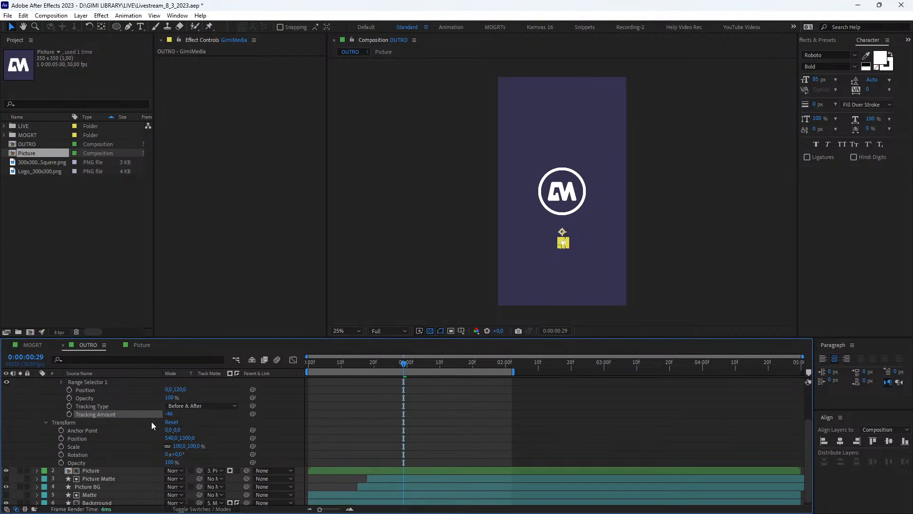
left_click(169, 413)
type("-50")
key("Return")
left_click_drag(170, 397, 62, 402)
scroll(341, 421, "up", 2)
Step: Expand Range Selector 1 and shift the GimiMedia layer in time to start at 0:00:00:25
left_click(78, 431)
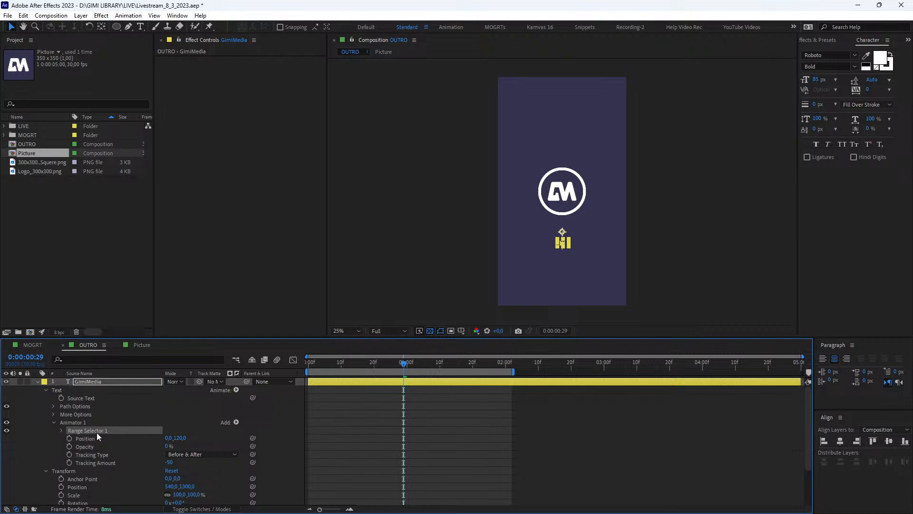
left_click(62, 430)
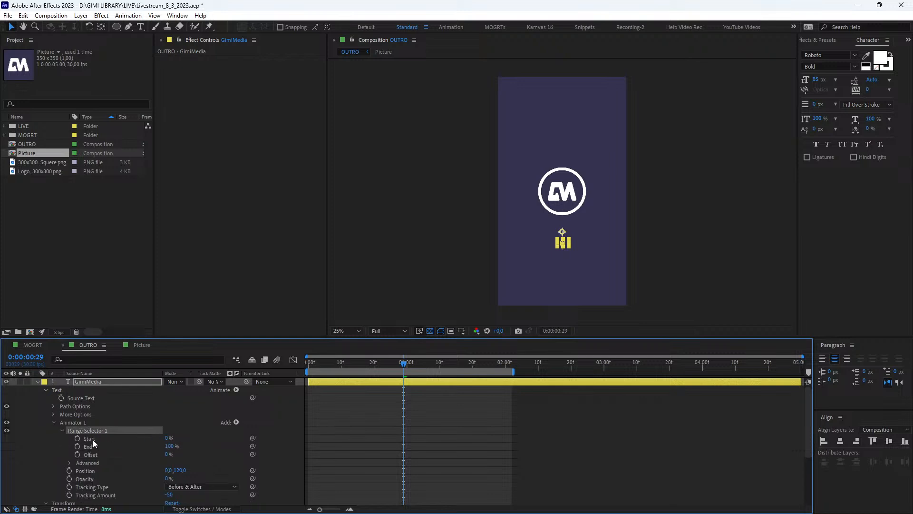
left_click_drag(398, 361, 391, 384)
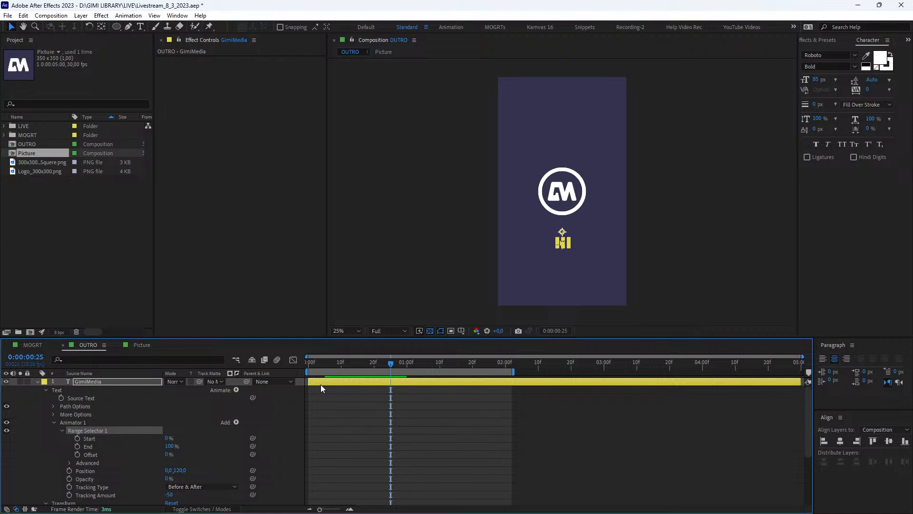
left_click_drag(313, 382, 383, 385)
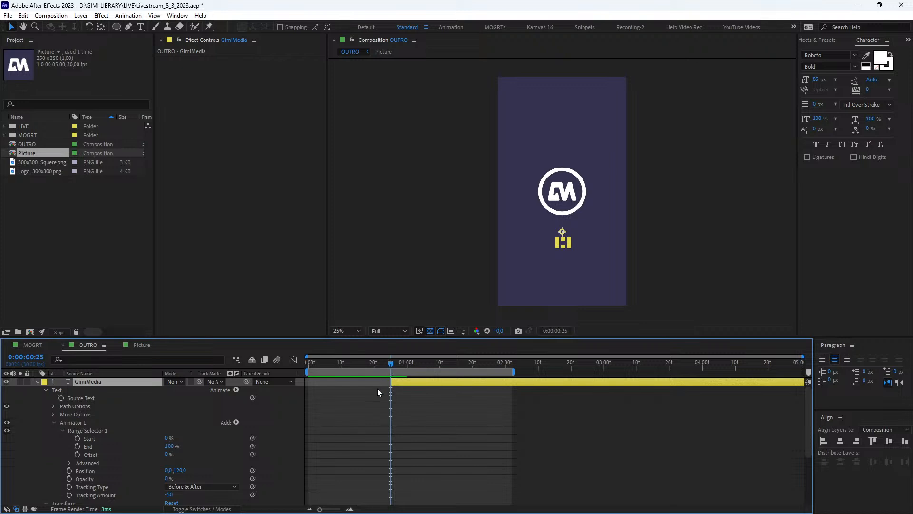
Step: Keyframe Range Selector 1's Start from 0% at 0:00:00:25 to 100% at 0:00:01:15, with Easy Ease on both keyframes
left_click(79, 431)
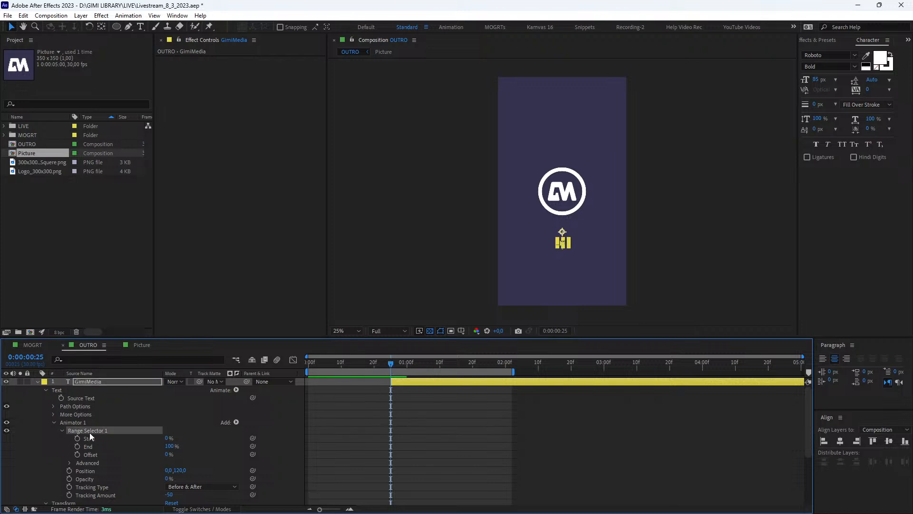
left_click(77, 438)
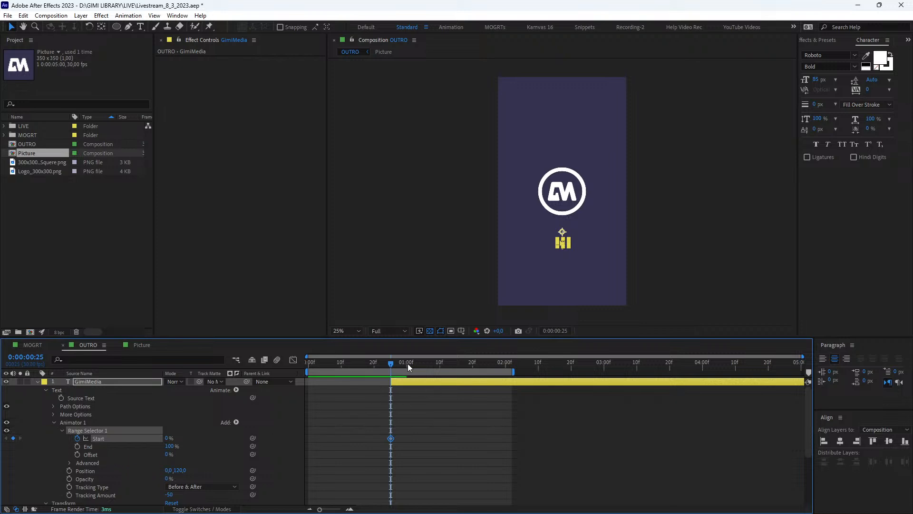
key("space")
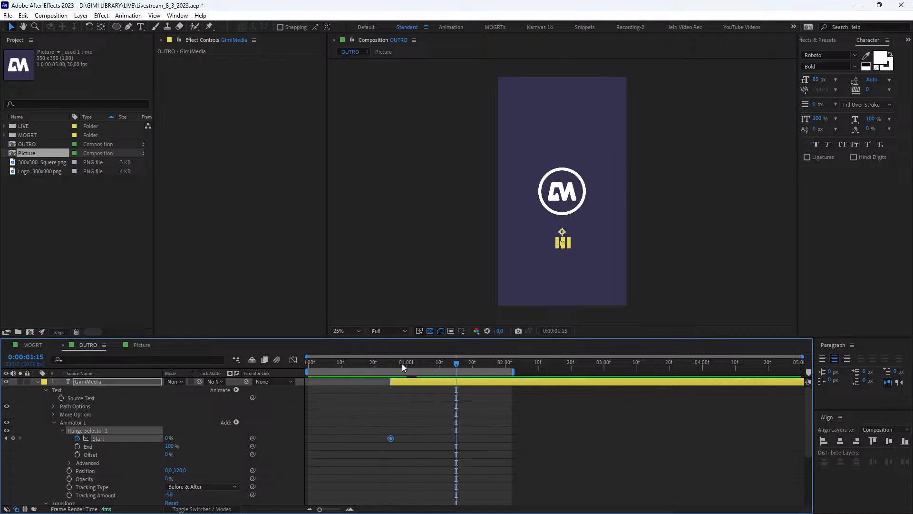
left_click_drag(166, 442, 228, 440)
left_click_drag(481, 458, 376, 432)
key("F9")
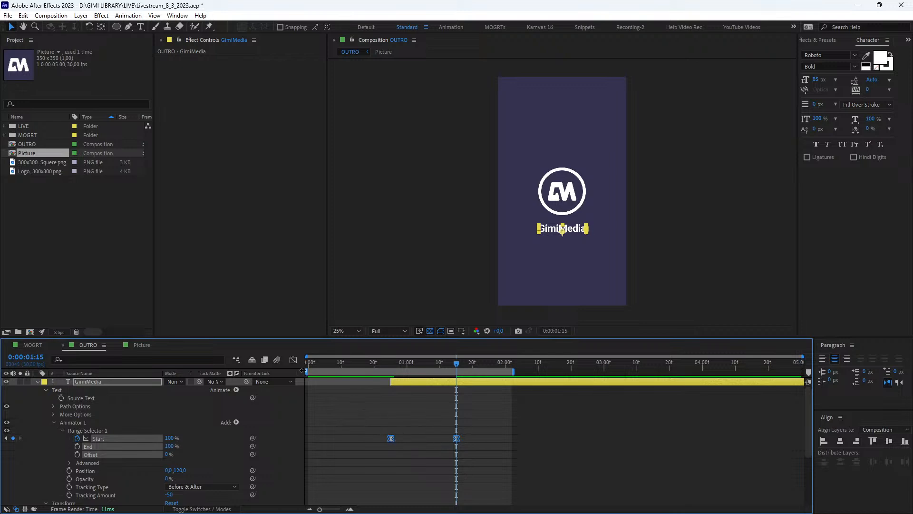
Step: Shape the Start keyframes' speed graph into an early peak of about 600 %/sec with a long ease-out
left_click(293, 360)
left_click_drag(495, 424, 425, 391)
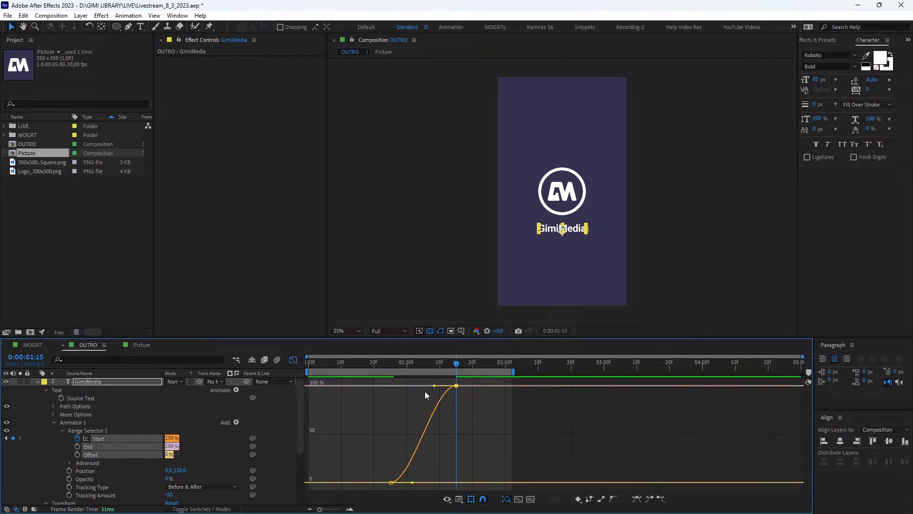
right_click(386, 421)
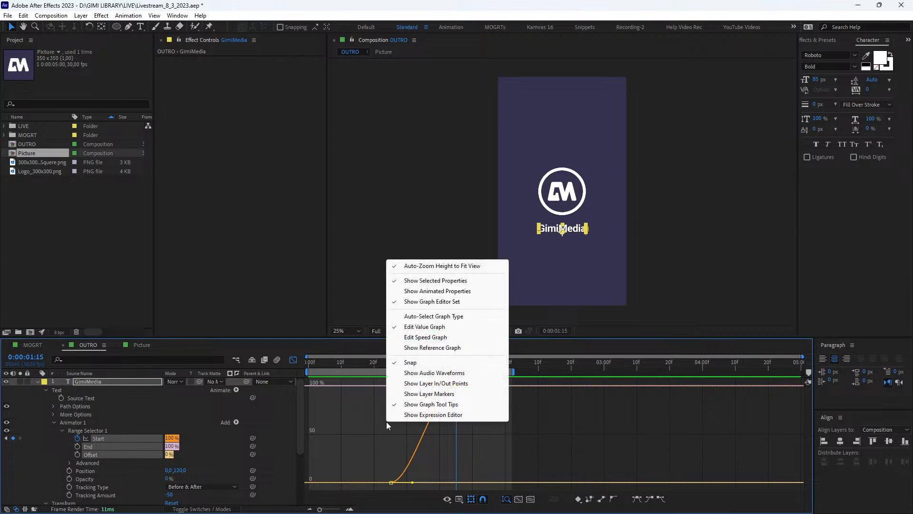
left_click(414, 337)
left_click_drag(452, 468, 414, 481)
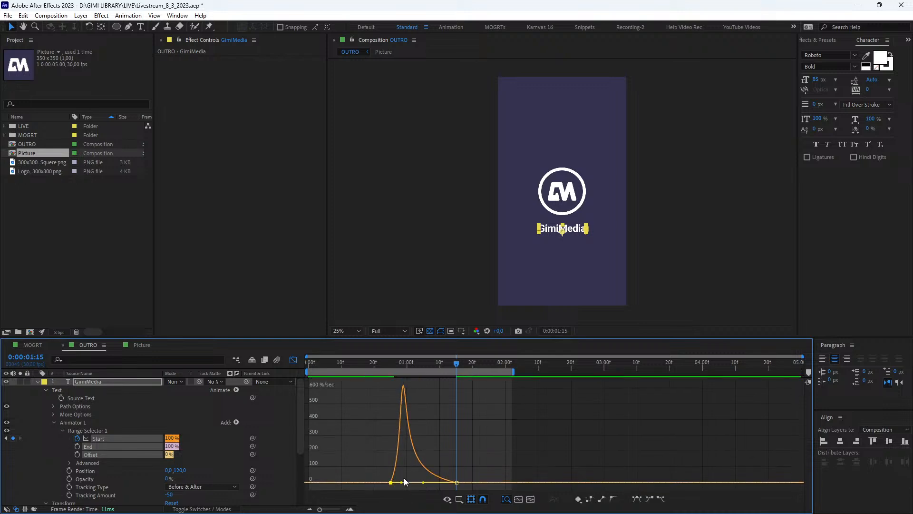
Step: Reshape the Start speed graph into a narrow central peak of about 1500 %/sec, preview it from 0:00:00:23, and close the Graph Editor
left_click_drag(404, 482, 417, 482)
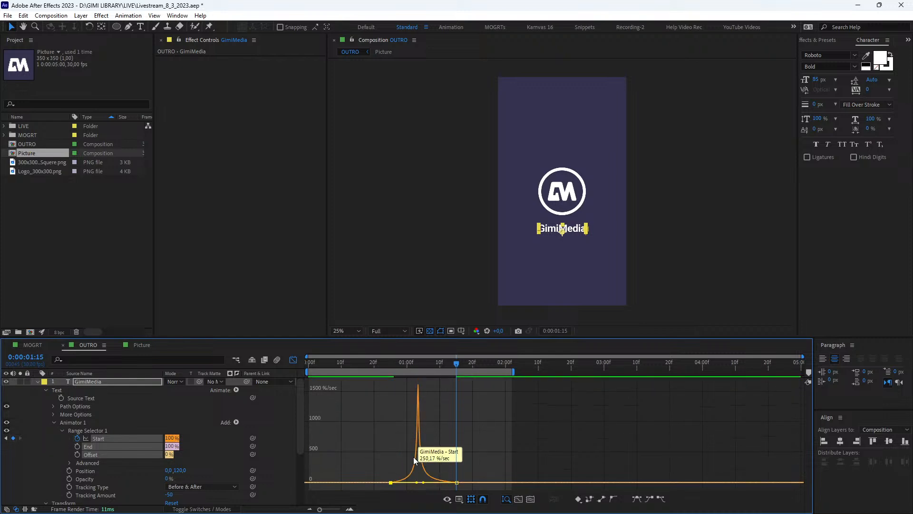
left_click(384, 366)
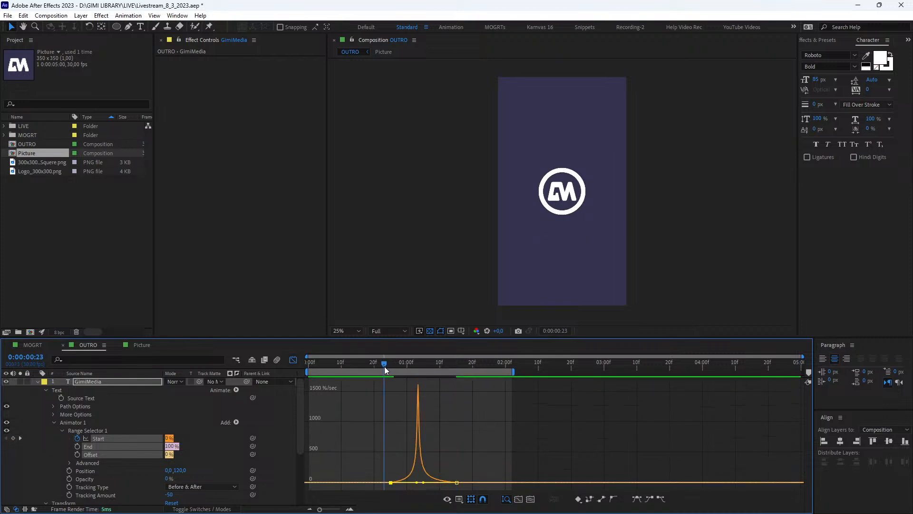
key("space")
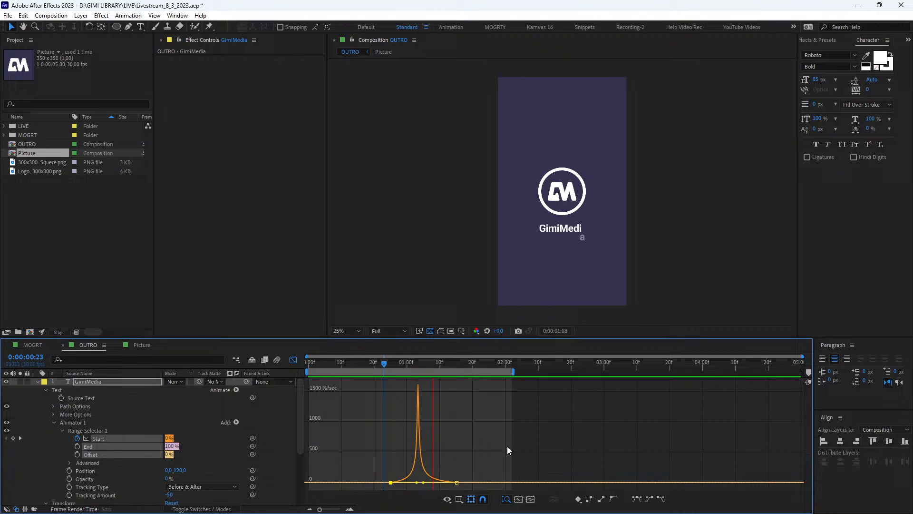
key("space")
left_click(321, 362)
left_click(293, 360)
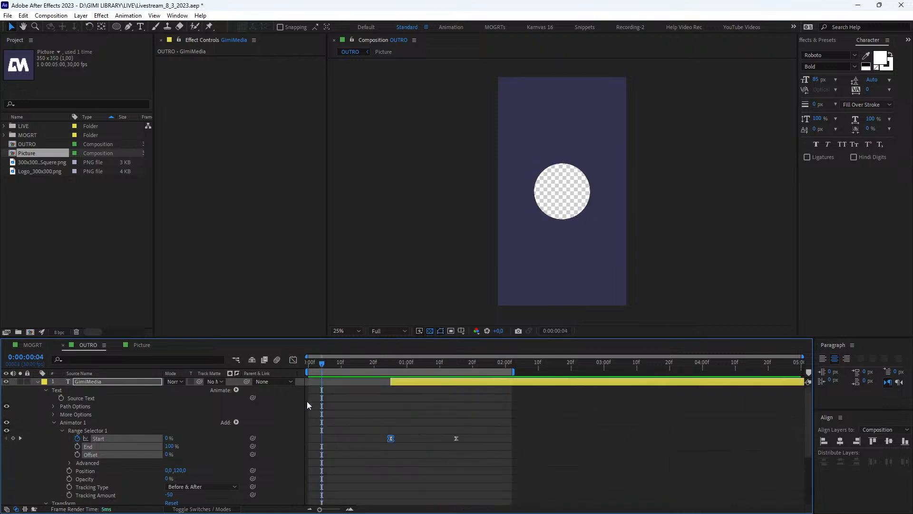
Step: Collapse the expanded properties of every layer in the OUTRO timeline and deselect all layers
left_click(47, 451)
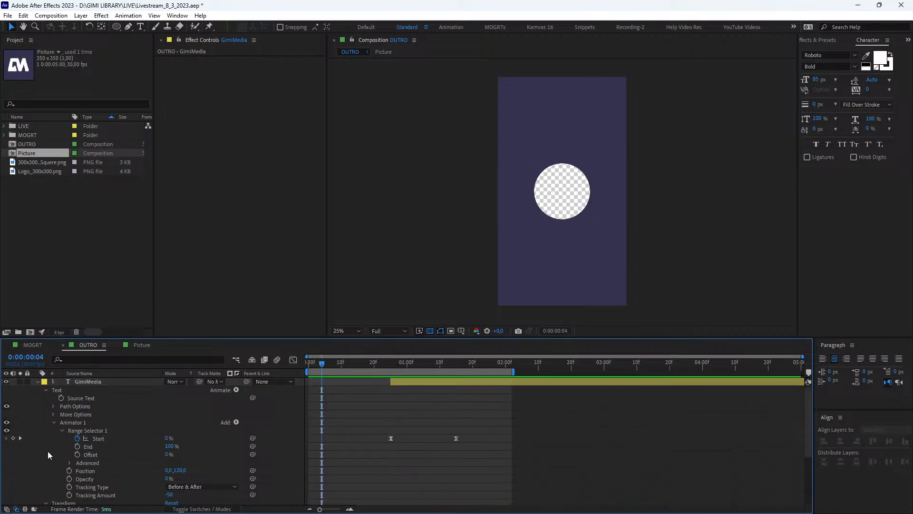
key("ctrl+a")
key("u")
key("u")
left_click(113, 464)
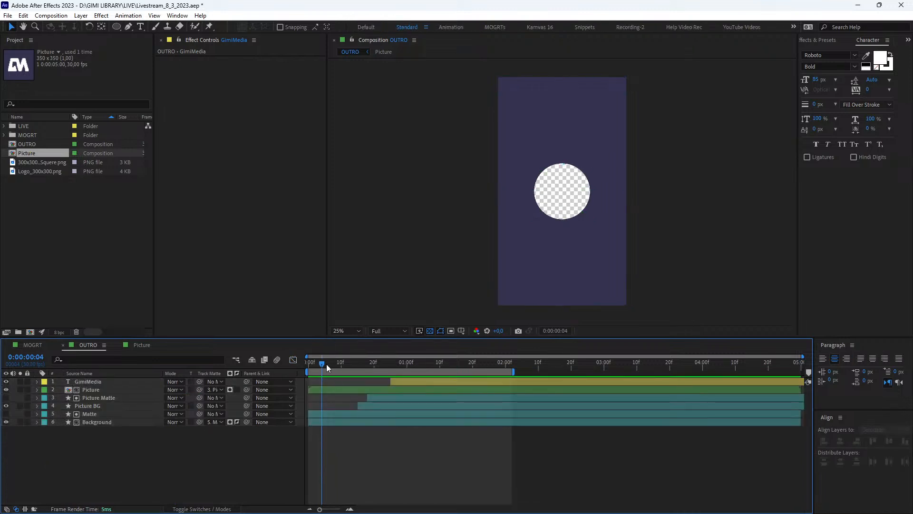
Step: Play the outro from 0:00:00:00, extend the work area to the composition's end, and preview the animation again
left_click_drag(325, 364, 298, 371)
key("space")
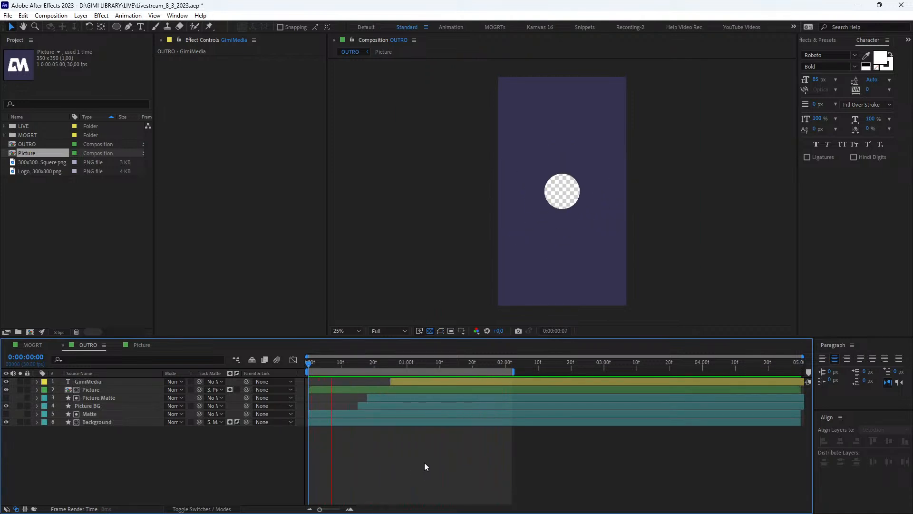
key("space")
left_click_drag(515, 370, 810, 366)
key("space")
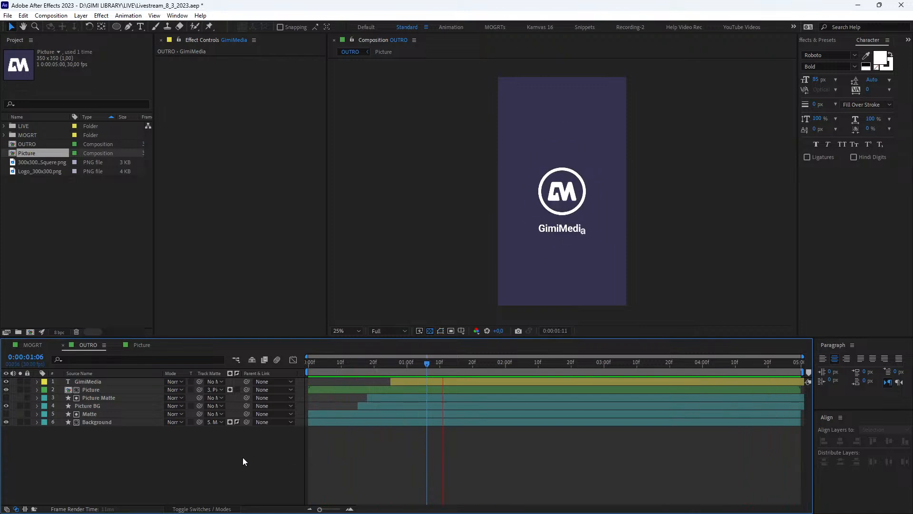
key("space")
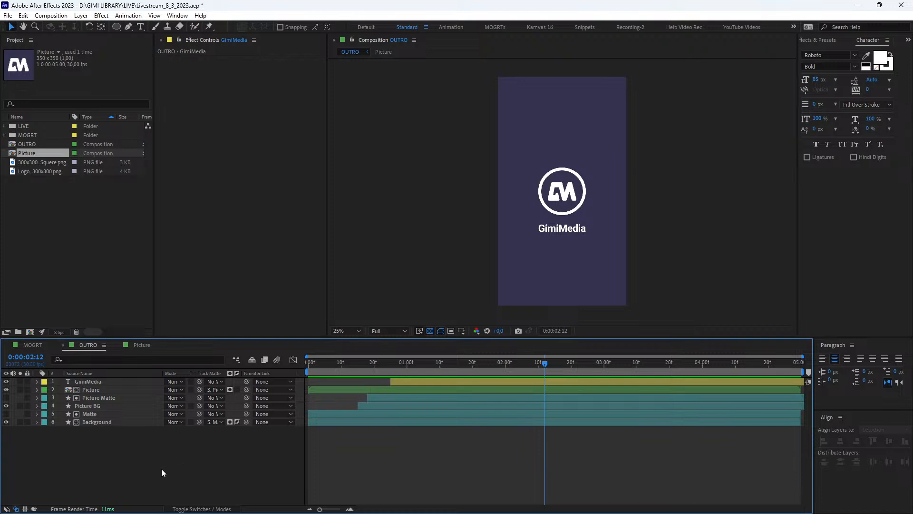
Step: Close the old MOGRT composition's timeline and rename the OUTRO composition to MOGRT in the project
left_click(84, 240)
left_click(8, 345)
left_click(115, 445)
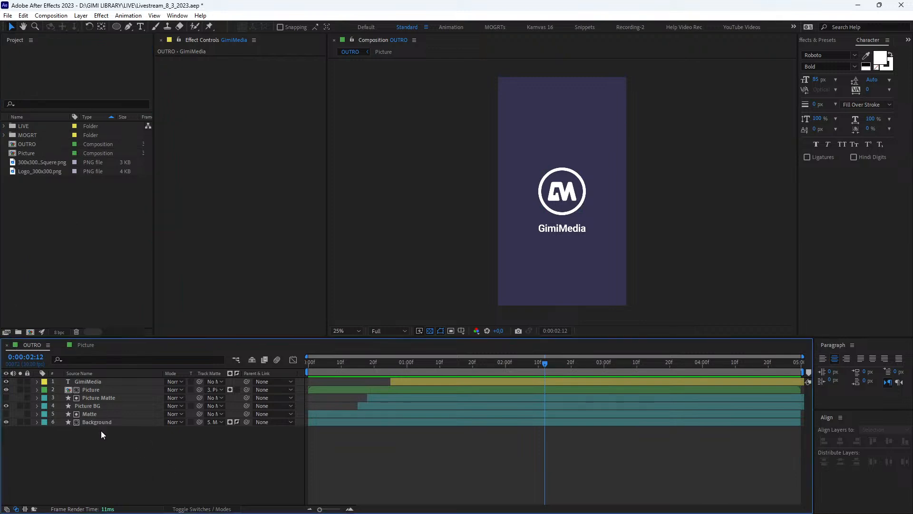
left_click(30, 144)
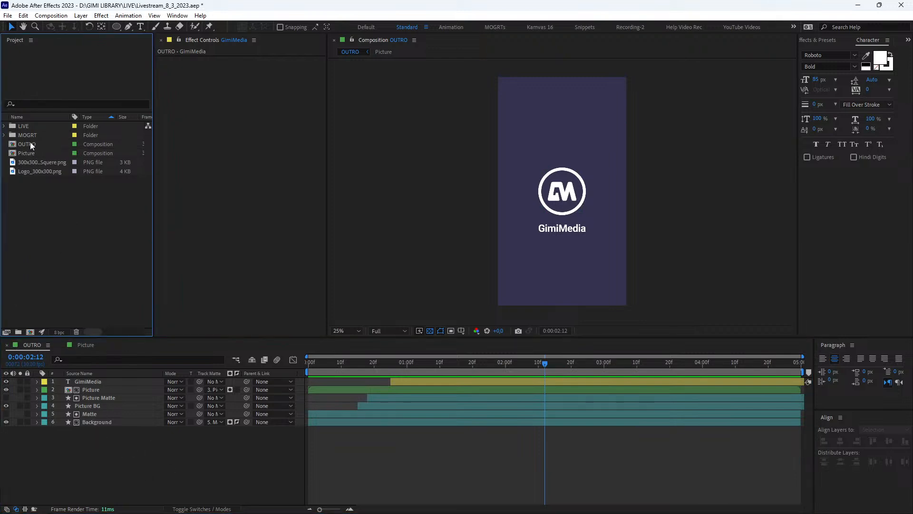
key("Return")
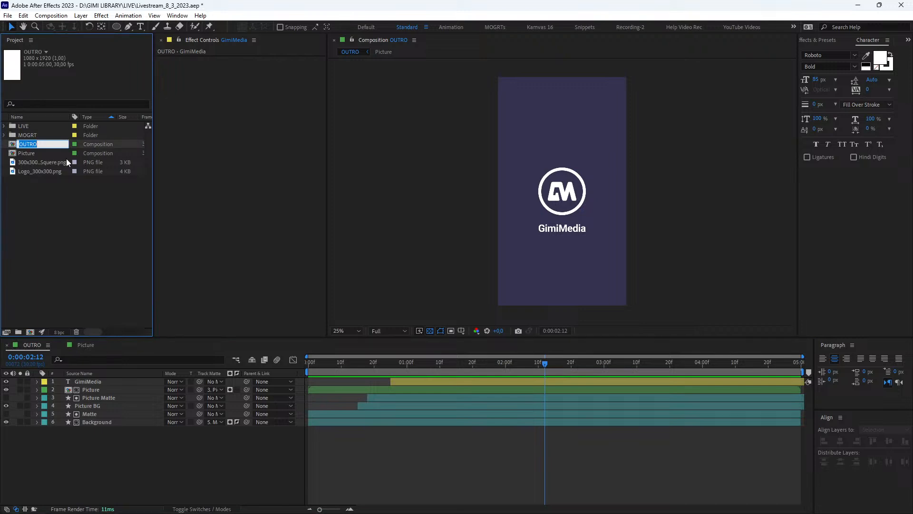
type("MOGRT")
key("Return")
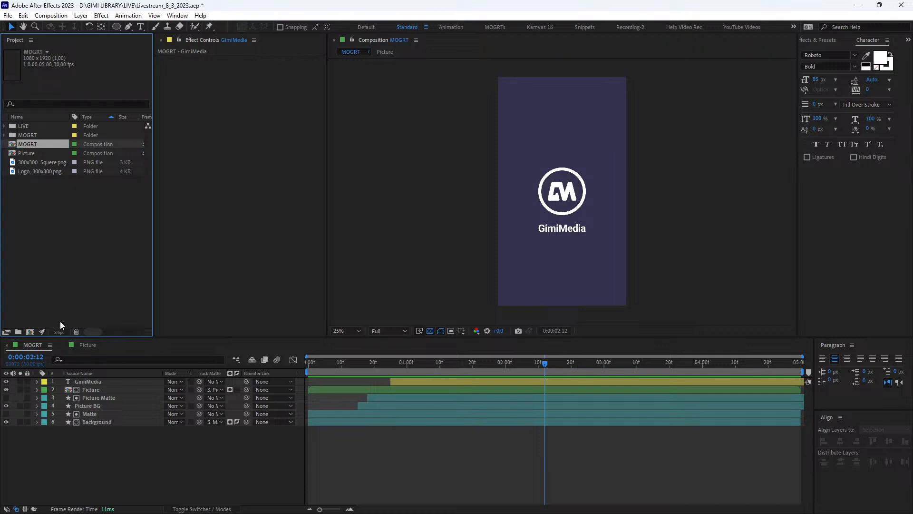
Step: Pre-compose all six layers into a new composition named OUTRO and scrub the result to 0:00:00:28
left_click_drag(145, 452, 53, 376)
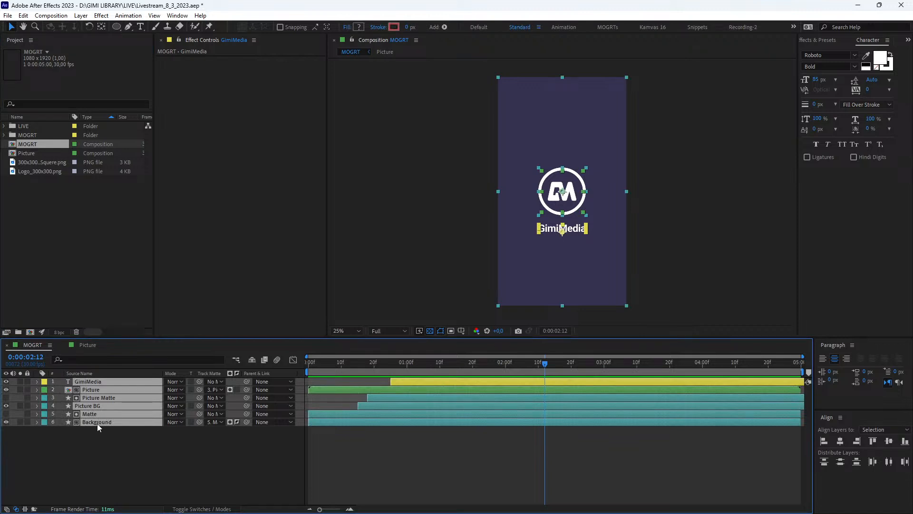
key("ctrl+shift+c")
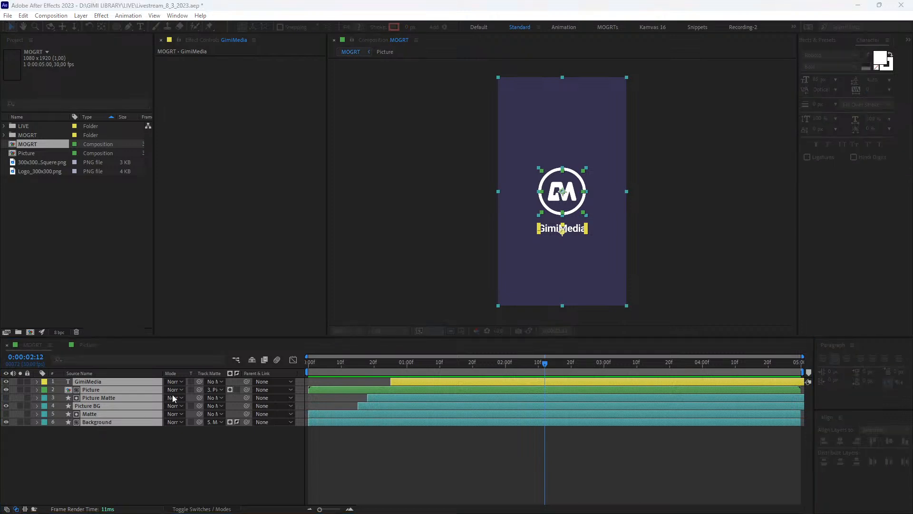
left_click_drag(235, 346, 221, 143)
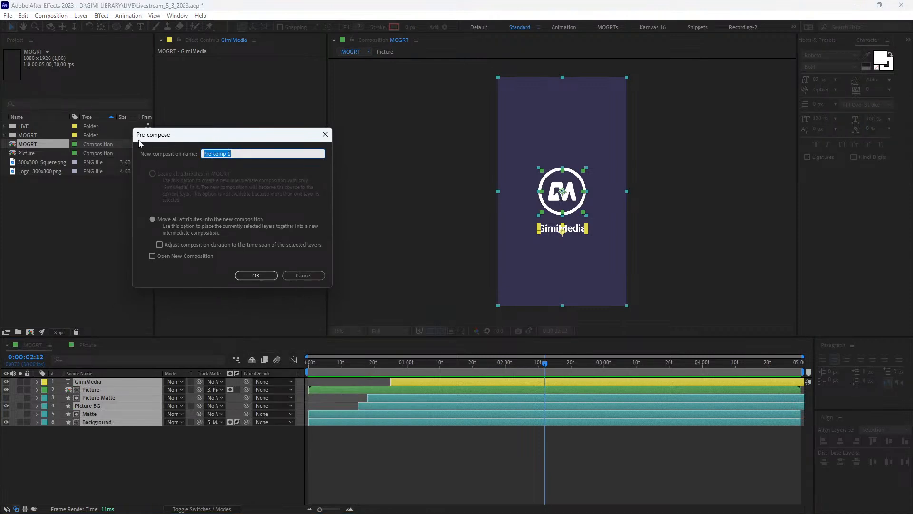
type("MOGRT")
key("Return")
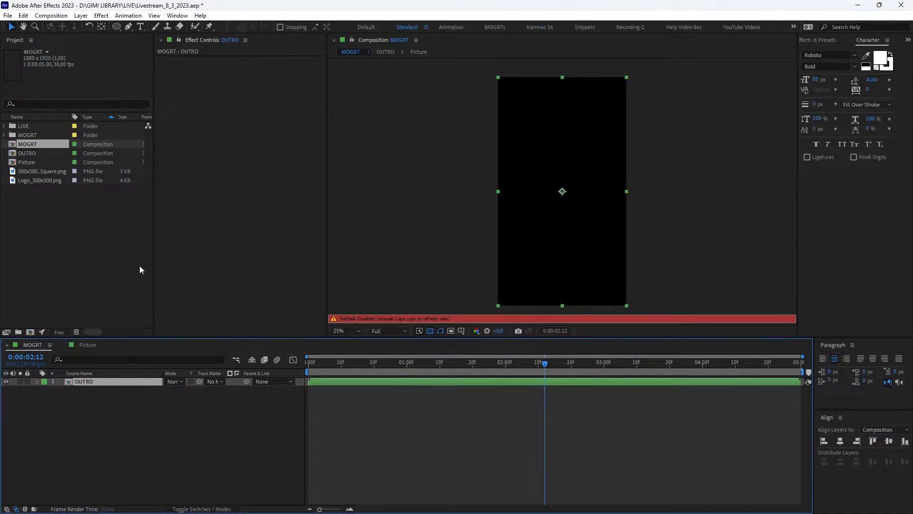
key("Caps_Lock")
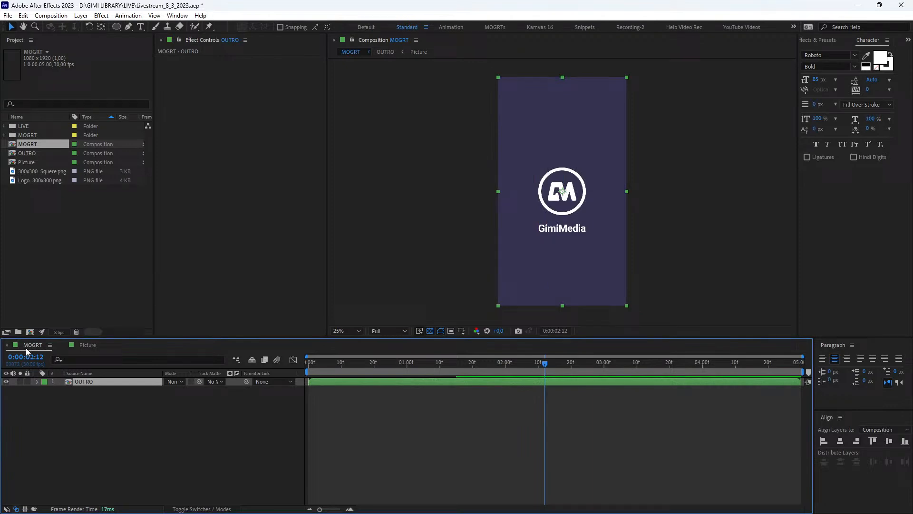
left_click(87, 406)
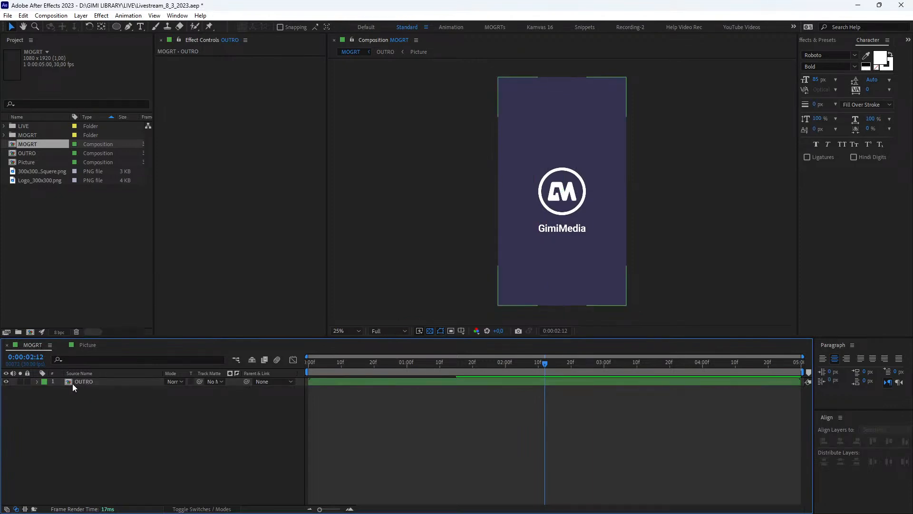
left_click(77, 381)
left_click_drag(329, 365, 400, 369)
left_click(98, 402)
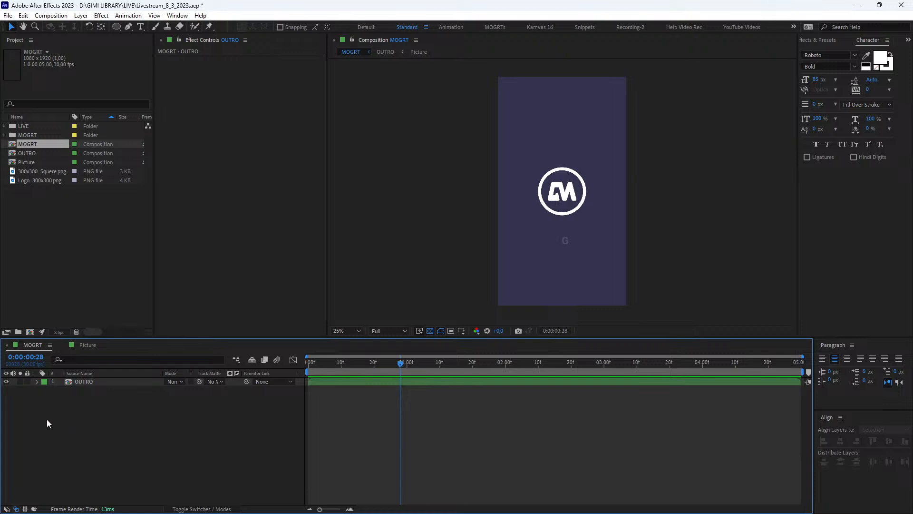
Step: Add a null object to the MOGRT composition and rename it MOGRT Controls
right_click(78, 417)
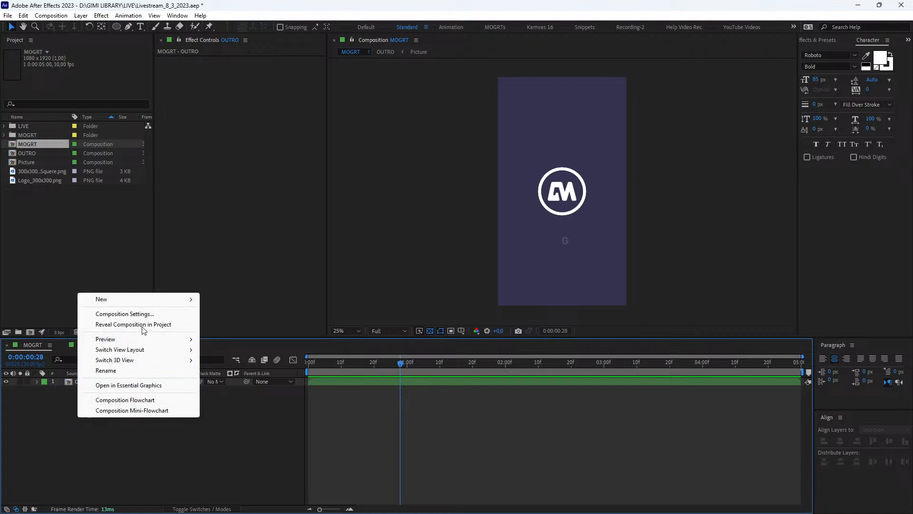
mouse_move(141, 302)
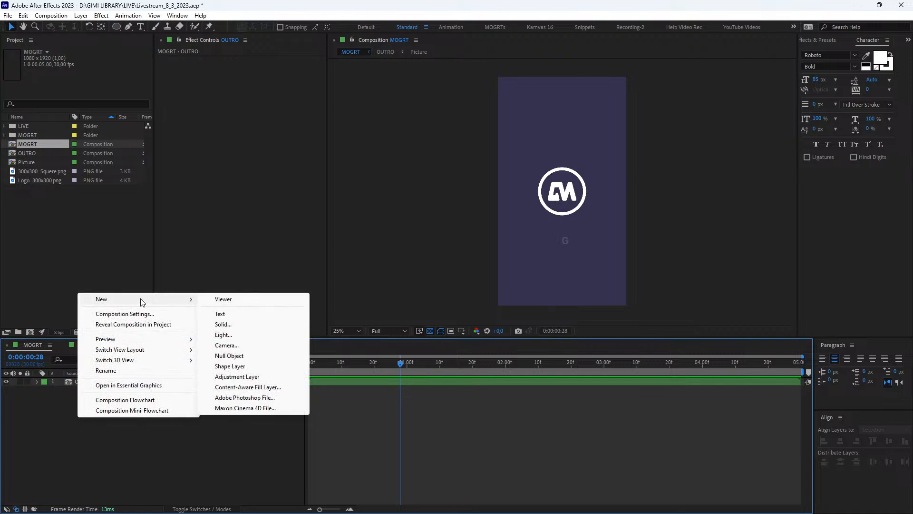
left_click(239, 355)
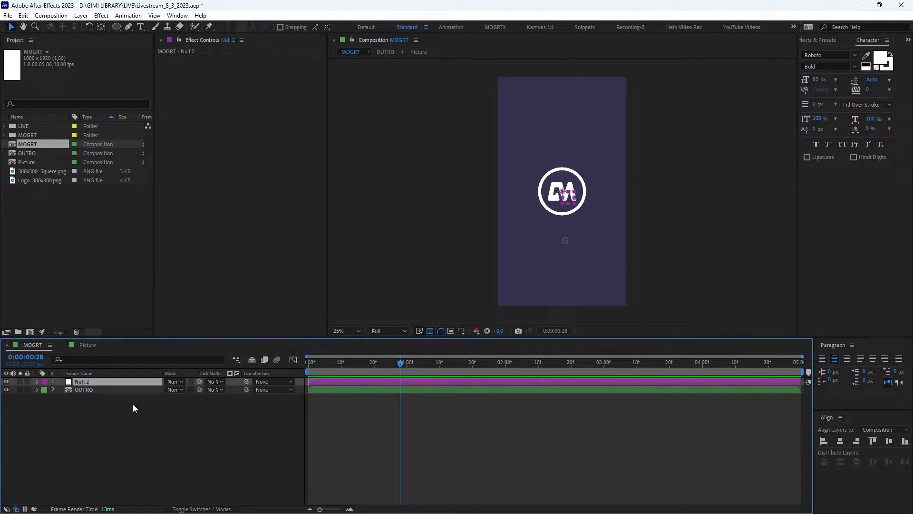
key("Return")
type("M")
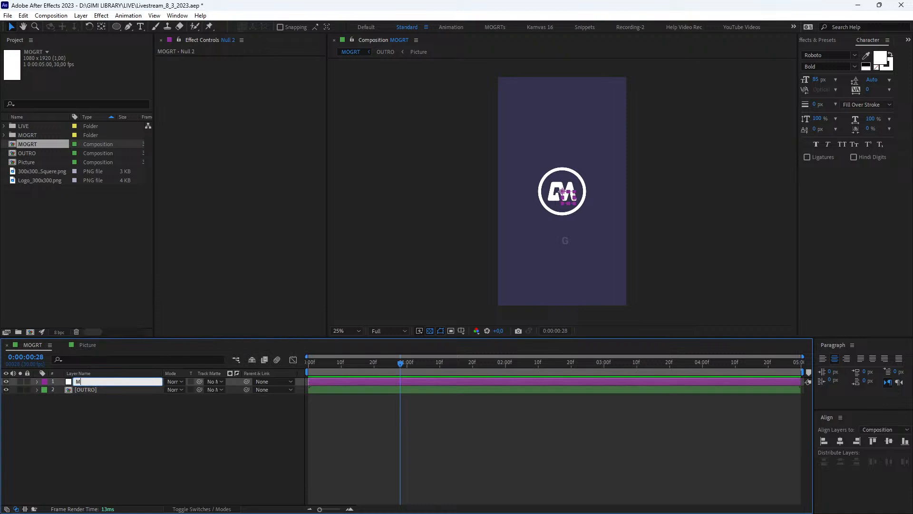
type("OGRT Controls")
key("Return")
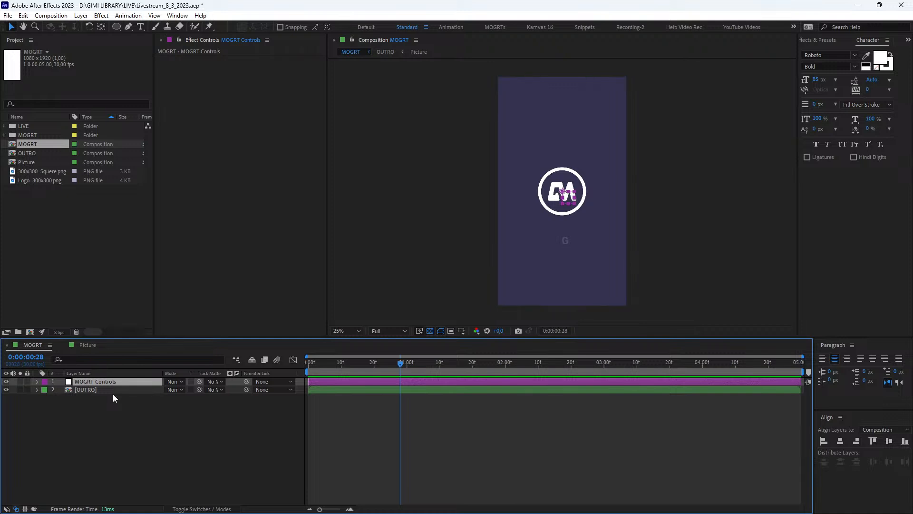
Step: Search Effects & Presets for "contro" and apply the Color Control effect to the MOGRT Controls null
left_click(104, 403)
left_click(95, 382)
left_click(837, 40)
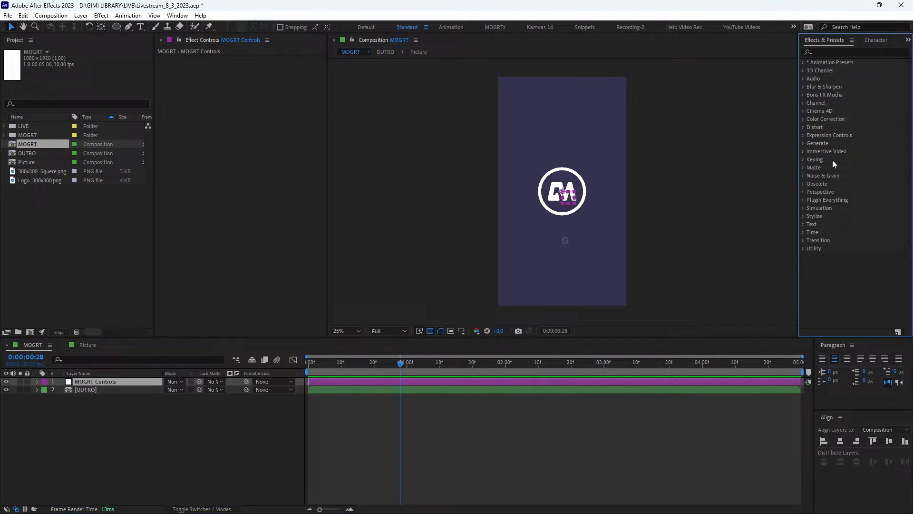
left_click(177, 16)
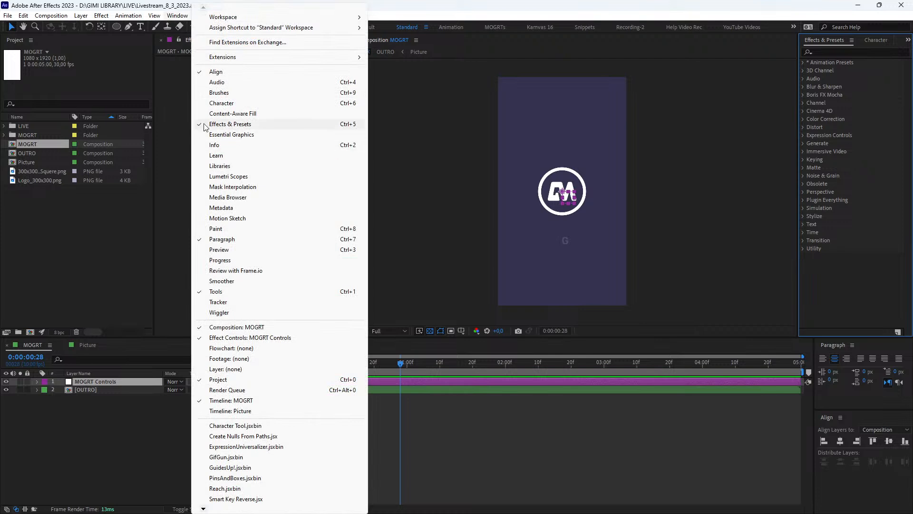
left_click(838, 52)
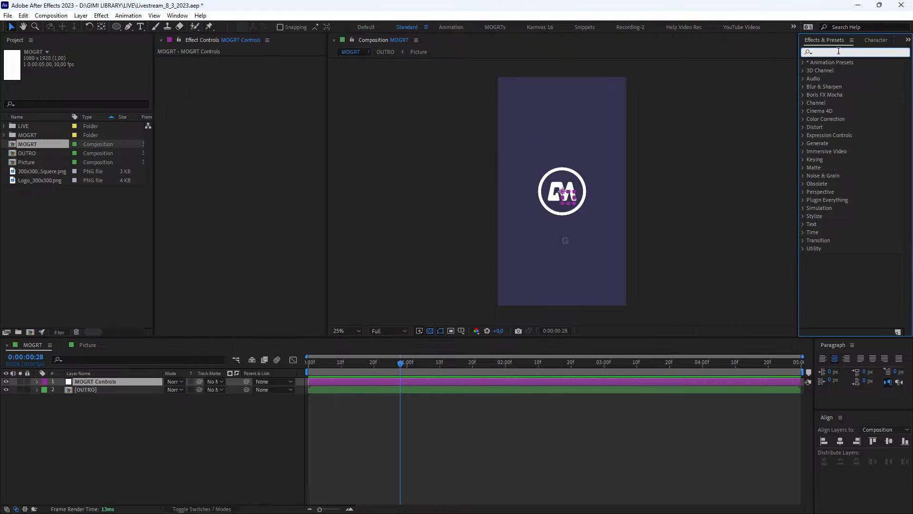
type("contol")
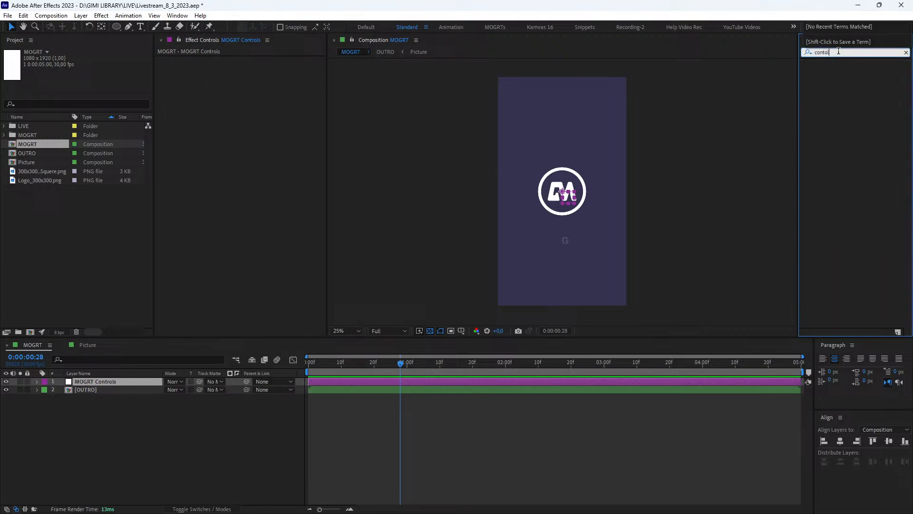
key("BackSpace")
key("BackSpace")
key("BackSpace")
type("tro")
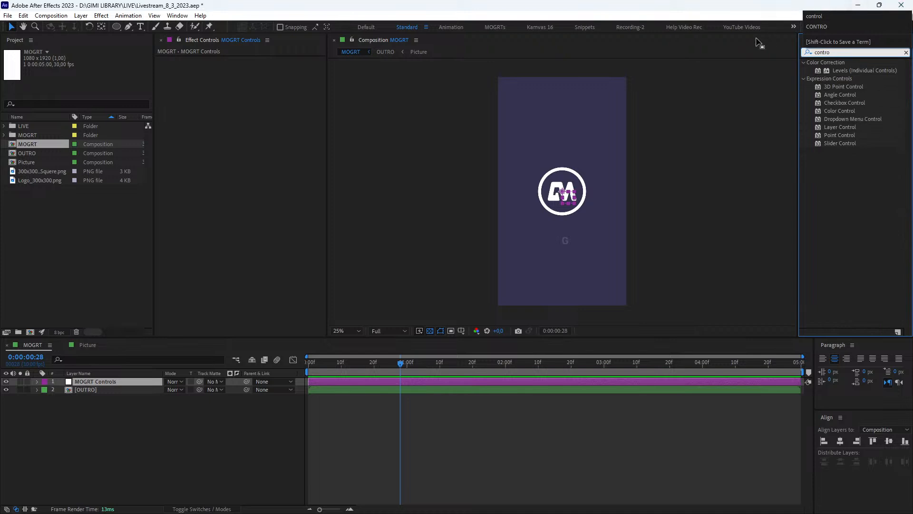
left_click(829, 81)
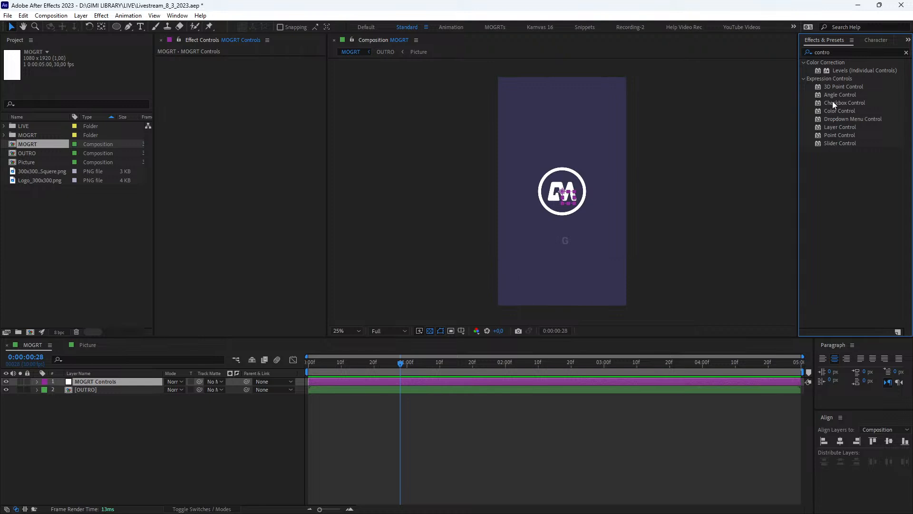
left_click_drag(834, 111, 305, 115)
left_click_drag(167, 275, 116, 387)
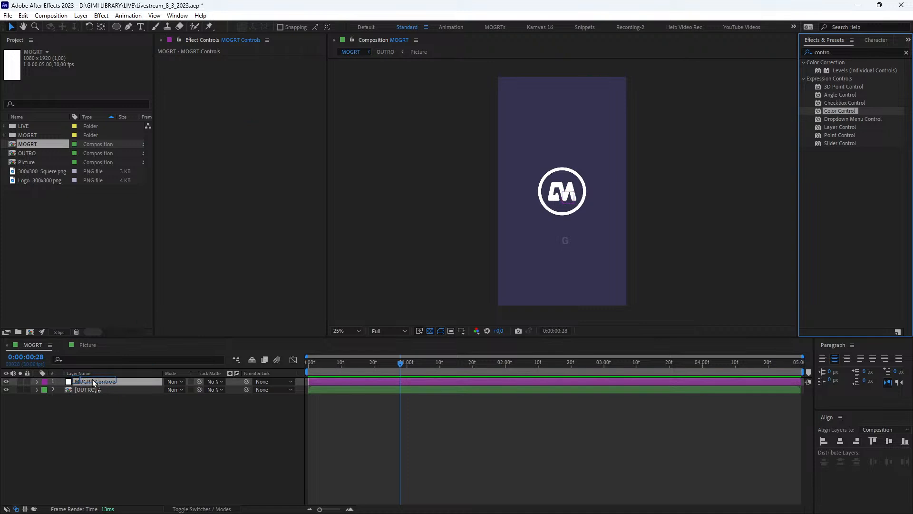
left_click_drag(93, 380, 93, 381)
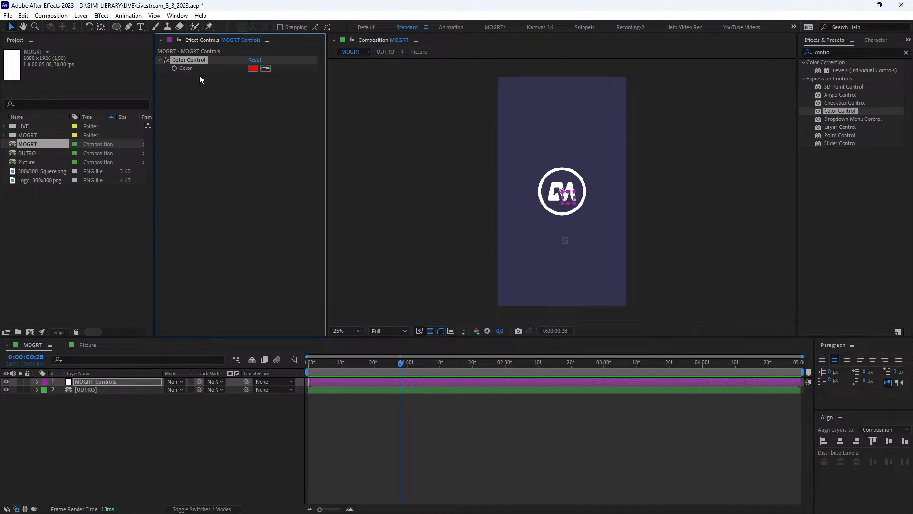
right_click(106, 381)
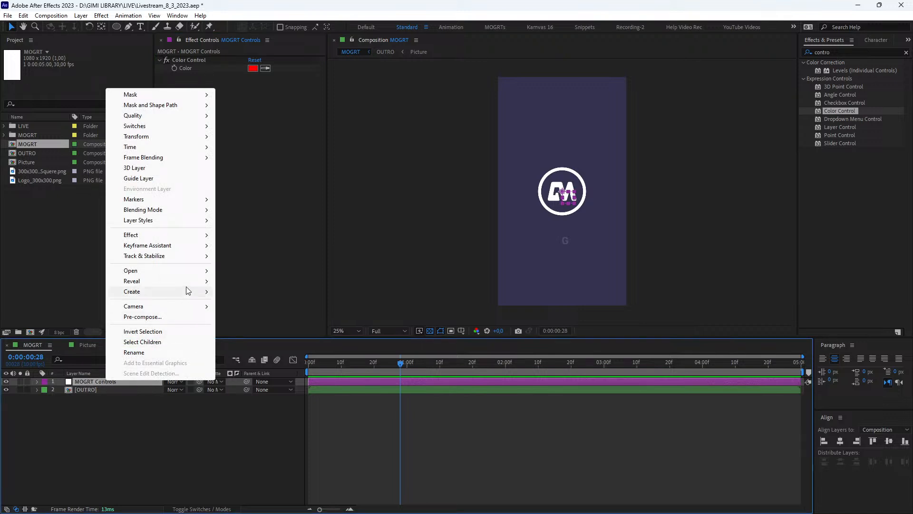
mouse_move(202, 271)
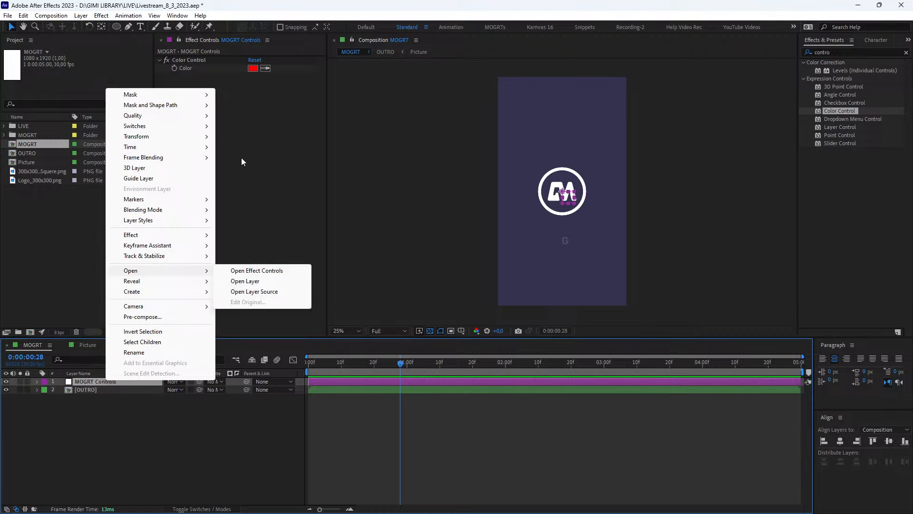
left_click(257, 171)
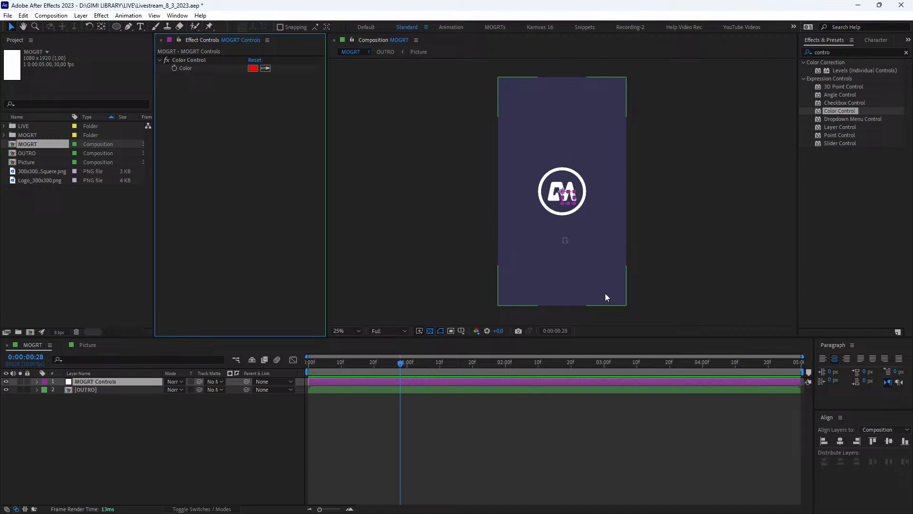
Step: Apply the Slider Control effect to the MOGRT Controls null, below its Color Control
left_click(830, 143)
left_click_drag(843, 146, 238, 140)
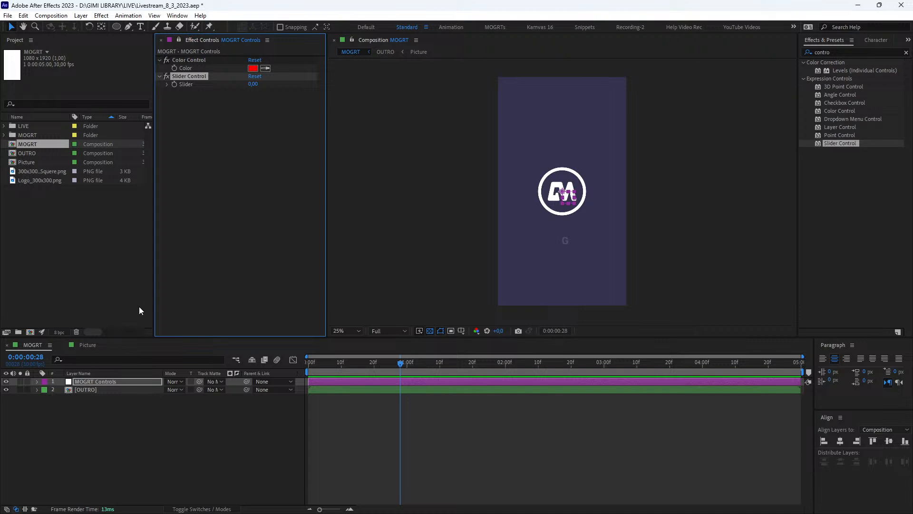
left_click(42, 248)
left_click(72, 346)
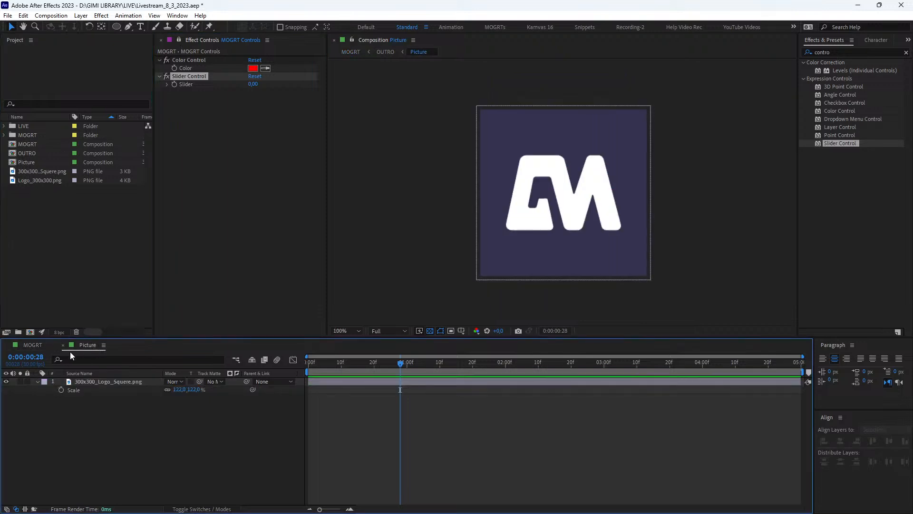
left_click(33, 346)
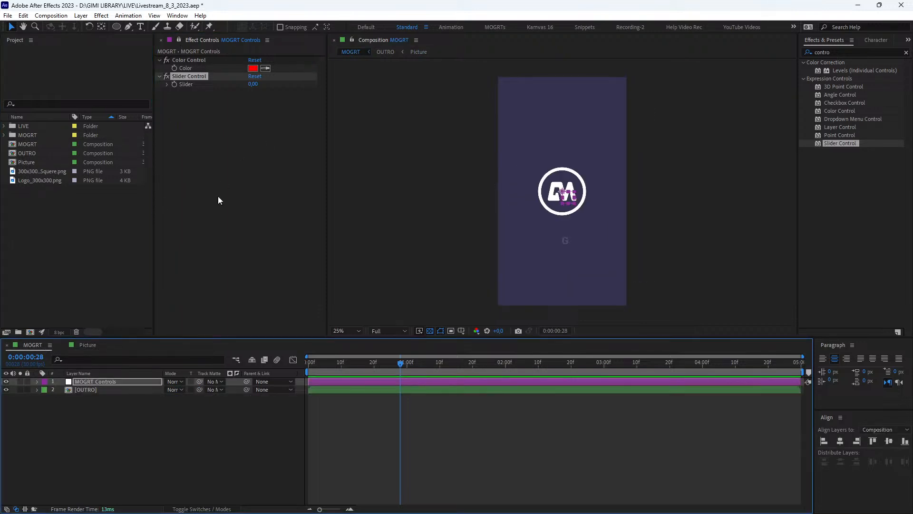
left_click(206, 137)
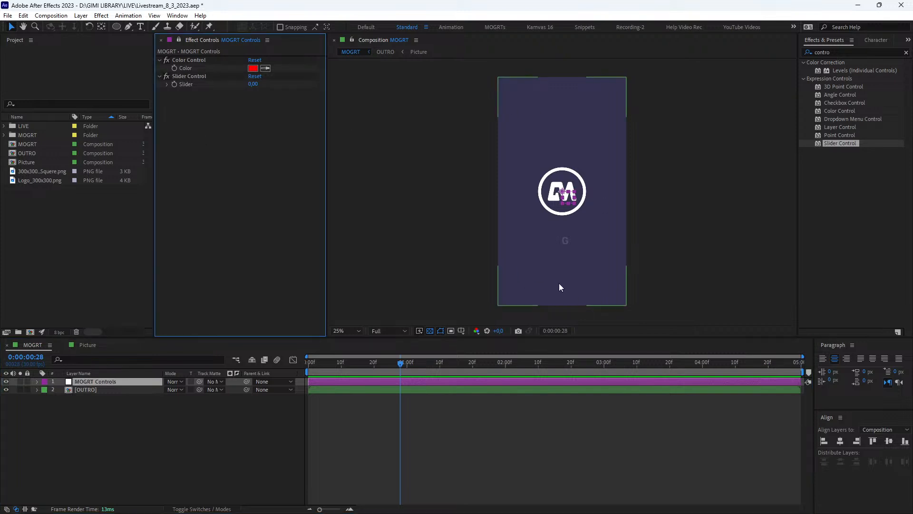
Step: Rename the null's Color Control effect to BGColor and its Slider Control effect to BGOpacity
left_click(198, 60)
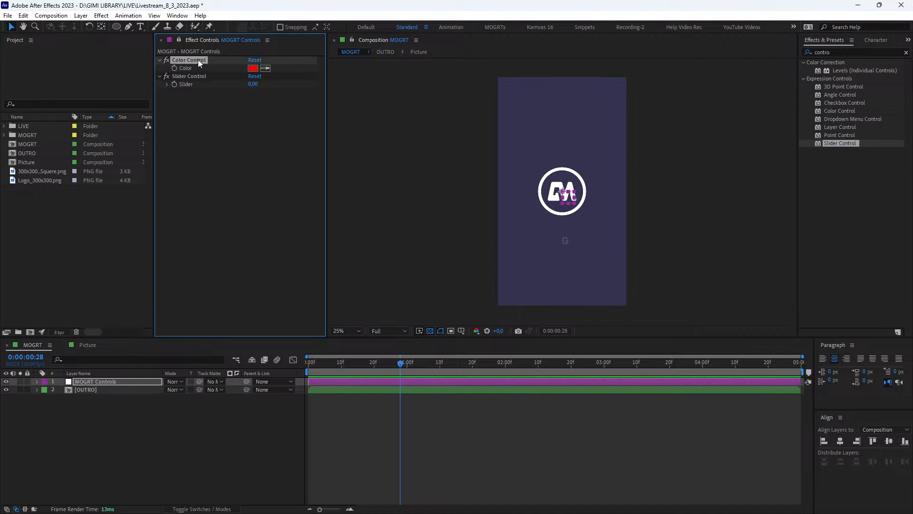
key("Return")
type("BGColor")
key("Return")
left_click(185, 73)
key("Return")
type("BG")
type("city")
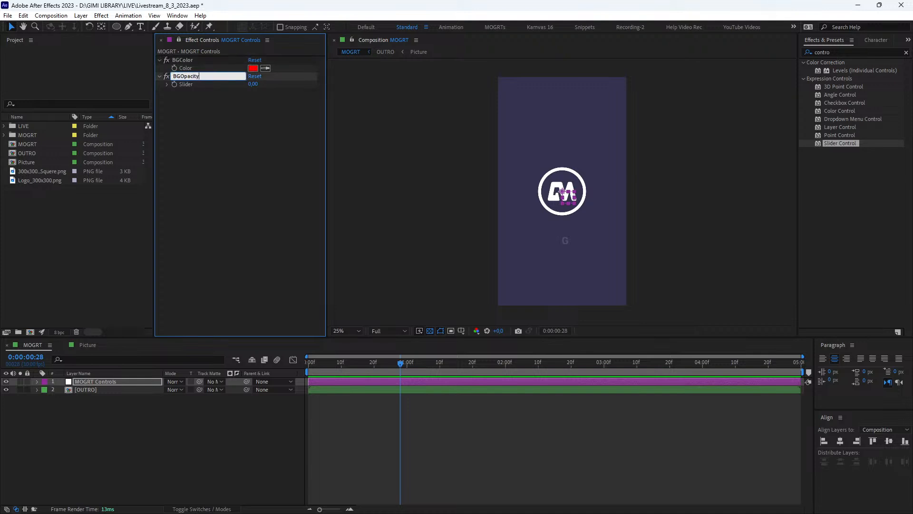
key("Return")
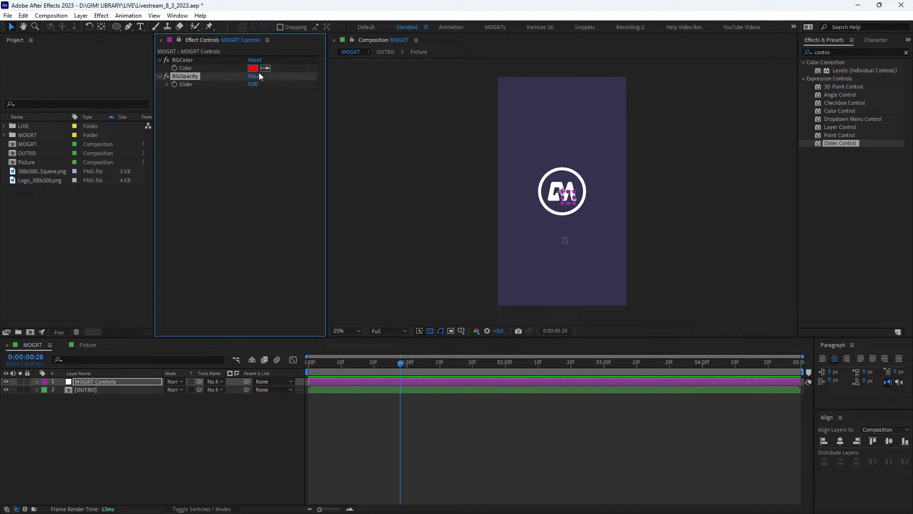
Step: Open the OUTRO composition, reveal the Background layer's modified shape properties and delete Stroke 1 from its rectangle
double_click(90, 391)
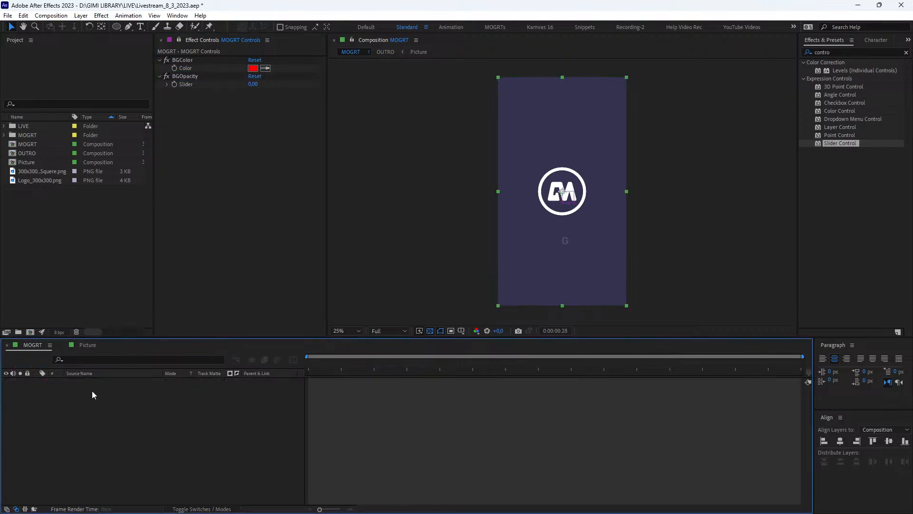
left_click(90, 423)
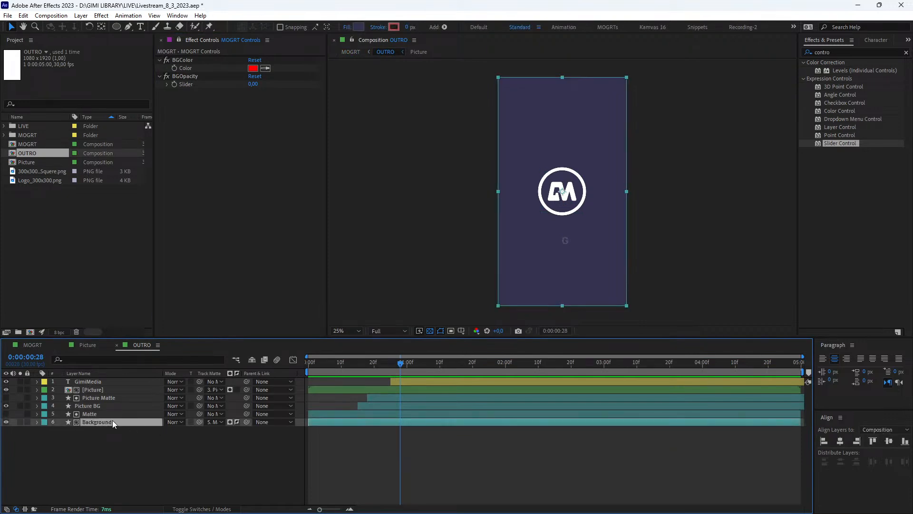
key("u")
key("u")
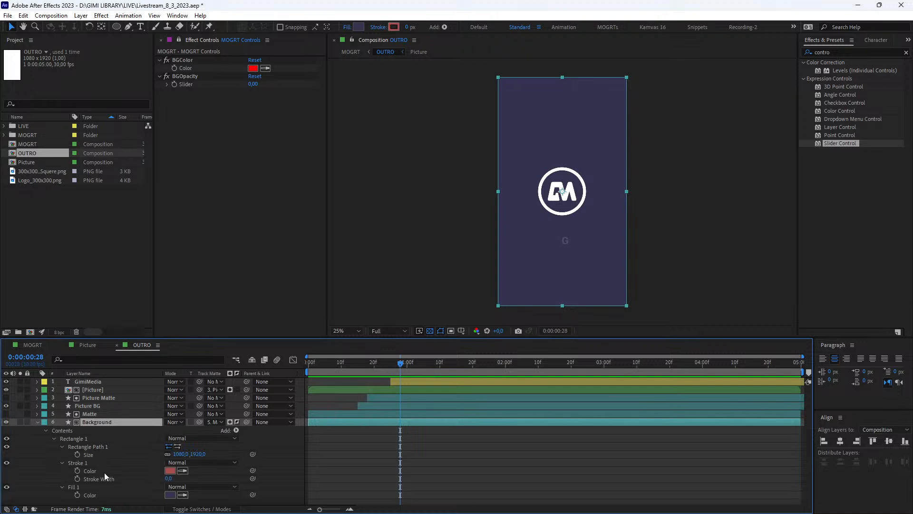
left_click(81, 462)
key("Delete")
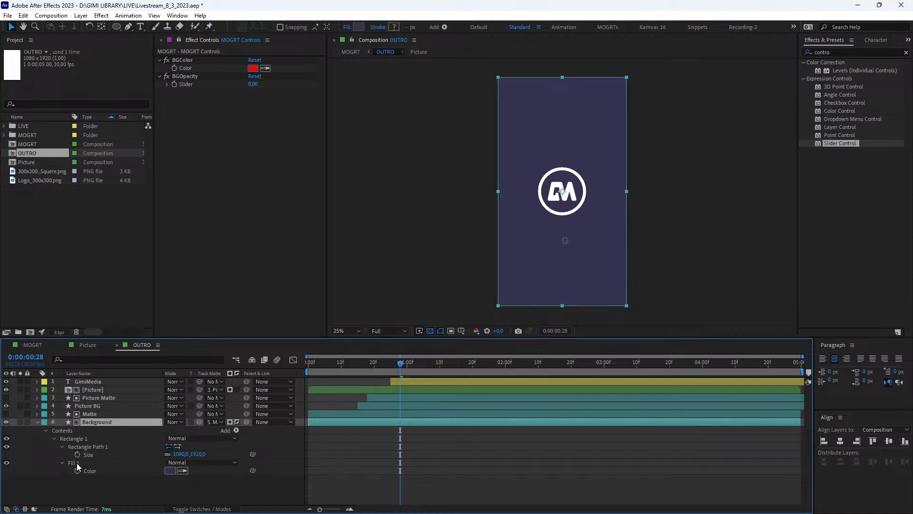
Step: Link the Fill 1 color of the Background rectangle to the BGColor control's Color property with the pick whip
left_click(91, 470)
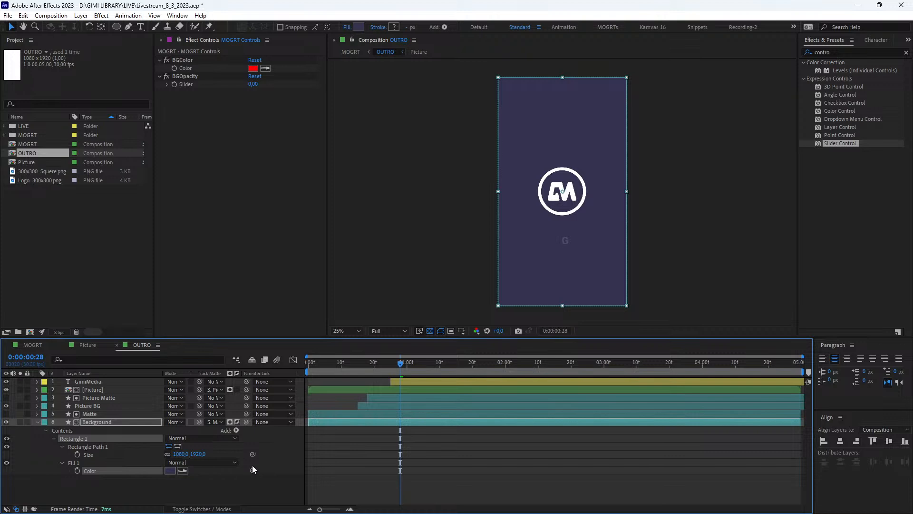
left_click_drag(252, 470, 193, 69)
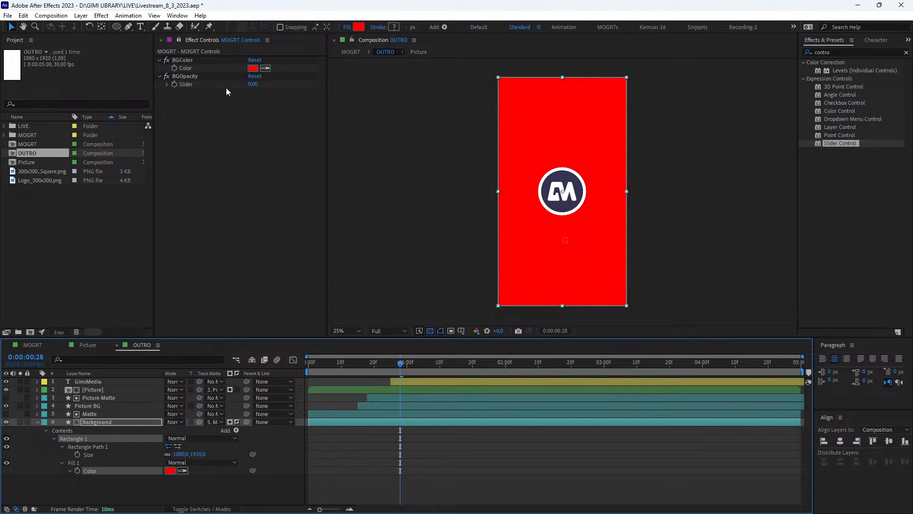
Step: Set the BGColor control's color to dark red 480F0F to test the background link
left_click(189, 61)
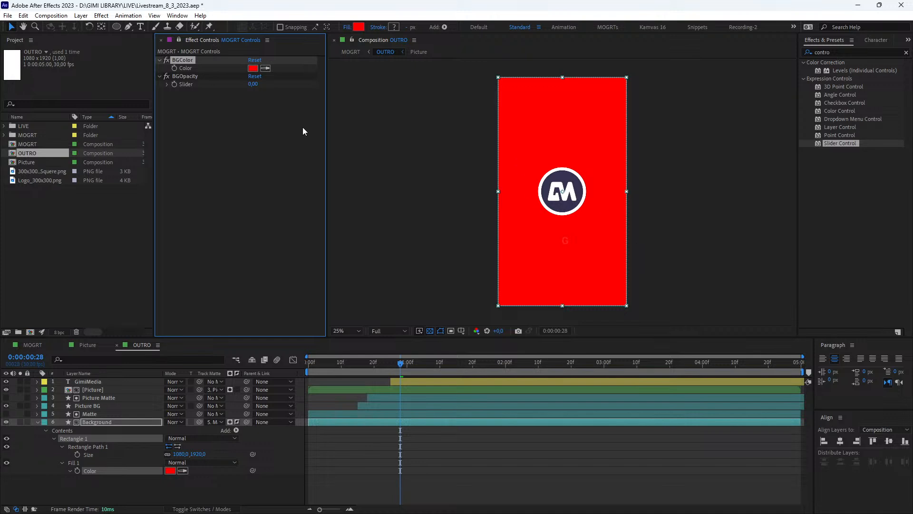
left_click(253, 68)
left_click(265, 198)
left_click(270, 203)
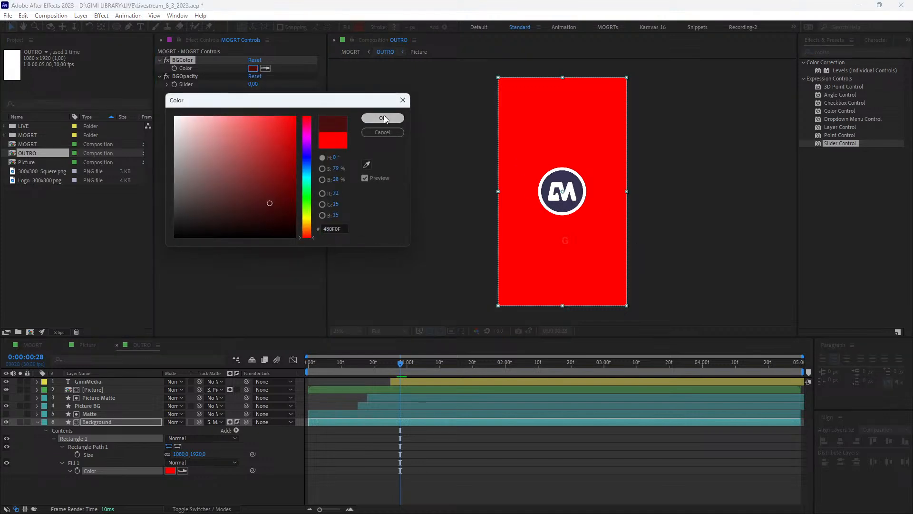
left_click(384, 119)
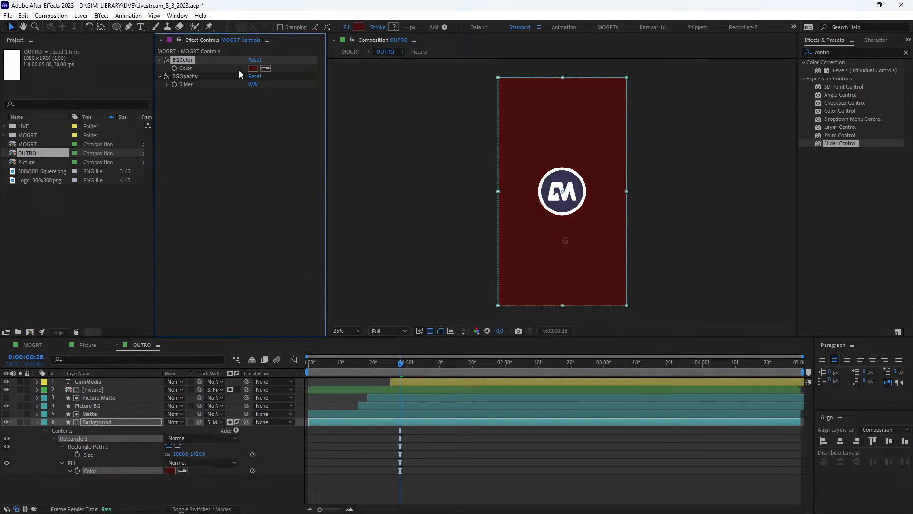
Step: Set the BGColor control to the dark blue sampled from the logo's circle in the composition
left_click(265, 69)
left_click(560, 178)
left_click(221, 215)
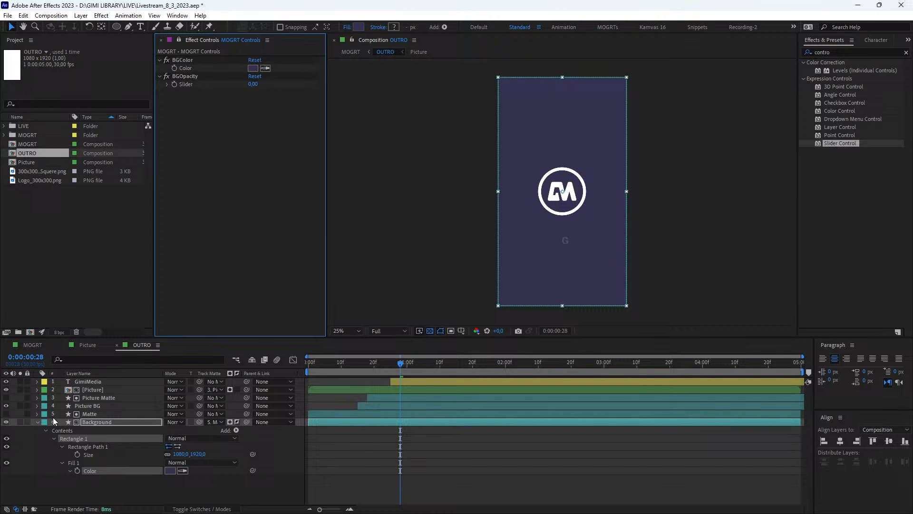
Step: Link the Background layer's Opacity to the BGOpacity slider of the MOGRT Controls
left_click(98, 422)
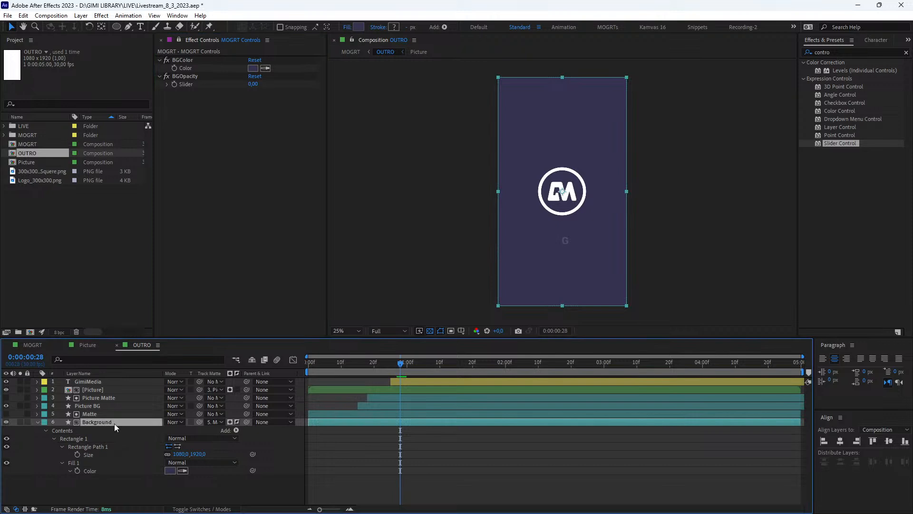
key("t")
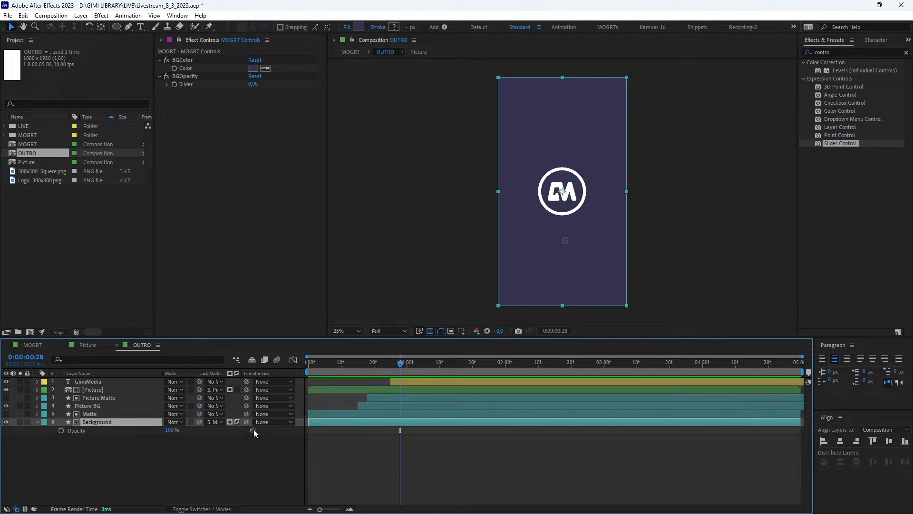
left_click_drag(253, 429, 187, 85)
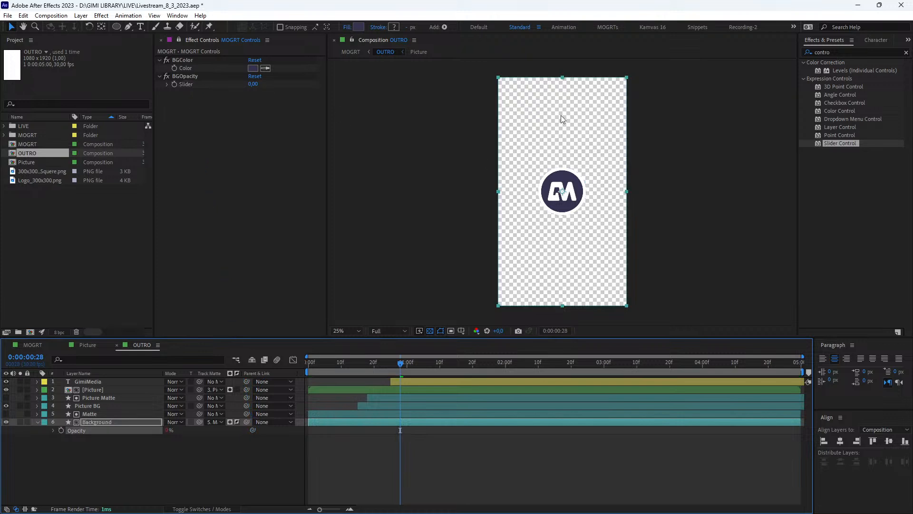
Step: Set the BGOpacity slider to 100
left_click(252, 85)
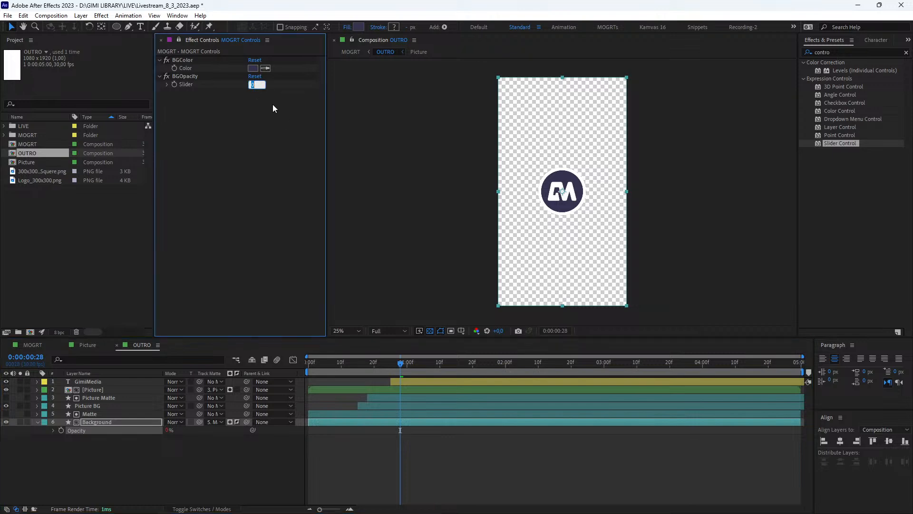
left_click(258, 112)
left_click(253, 84)
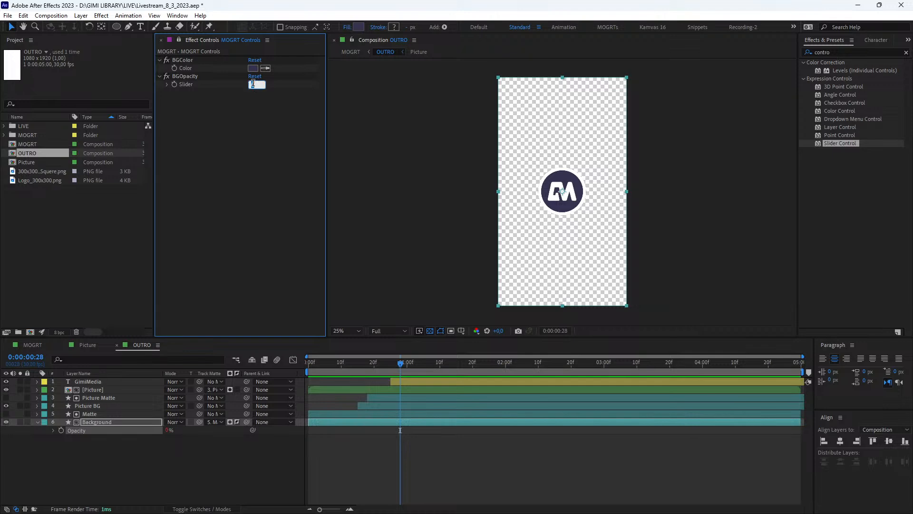
type("100")
key("Return")
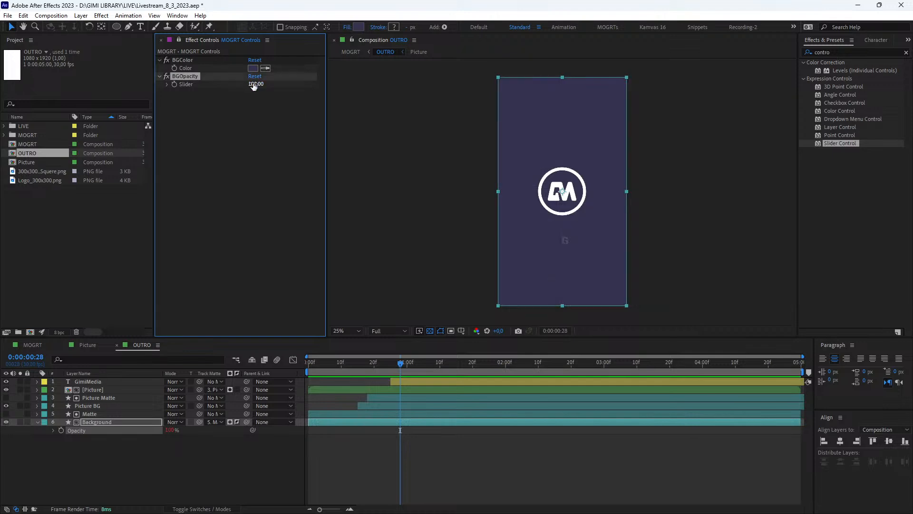
Step: Try the BGOpacity slider at 41, and restore it to 100
left_click_drag(258, 85, 229, 86)
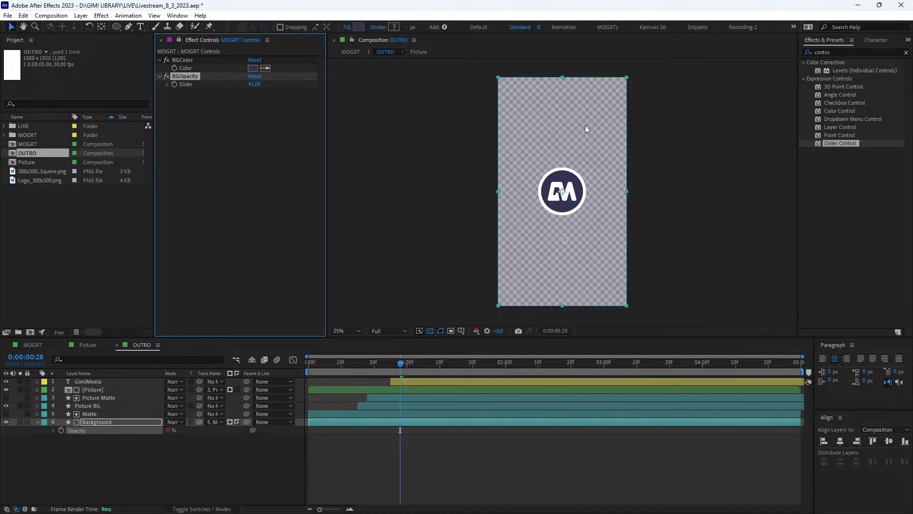
left_click(256, 84)
type("100")
key("Return")
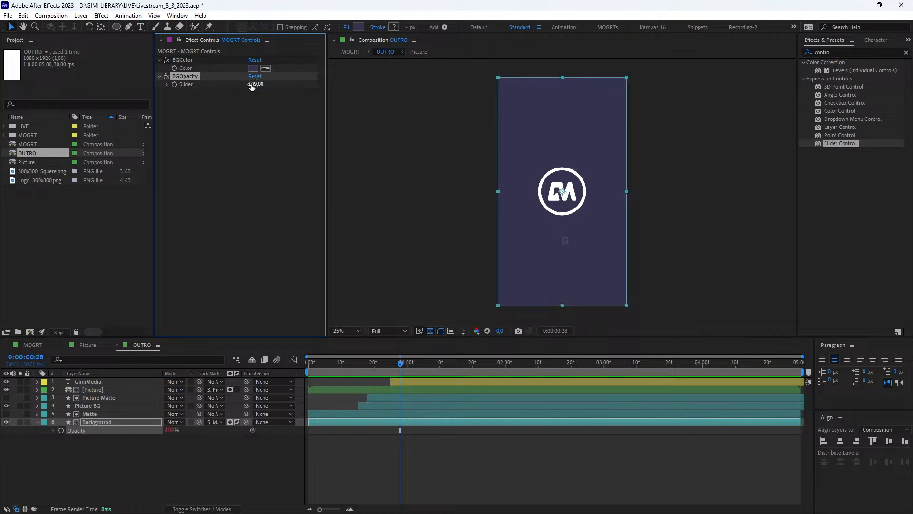
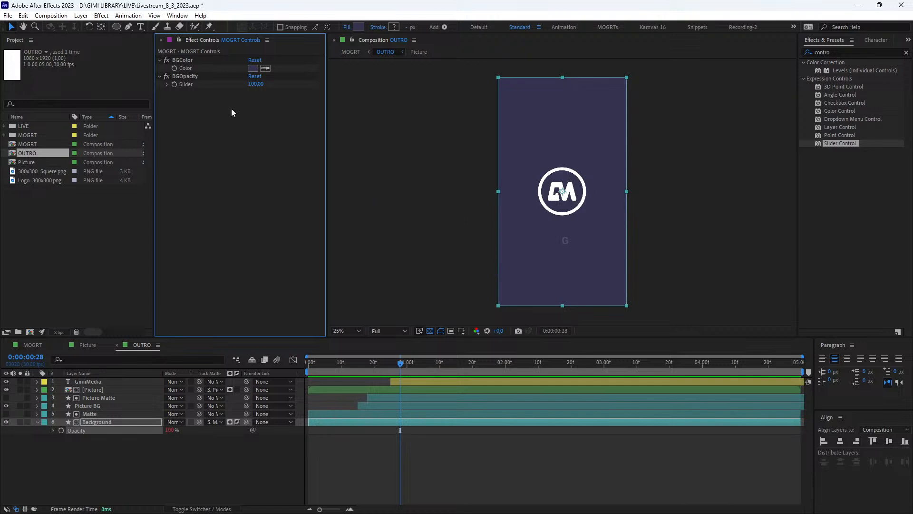
Step: Duplicate the BGColor control and place the copy below BGOpacity
left_click(182, 62)
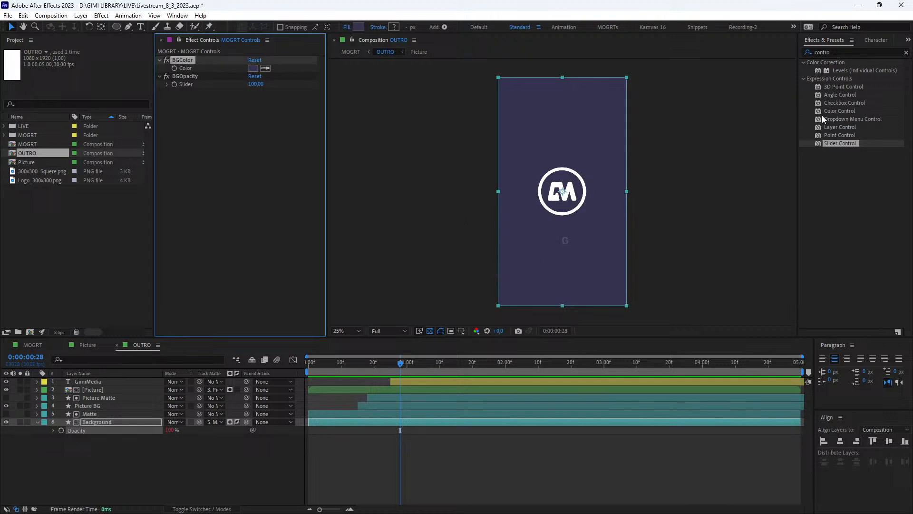
left_click(840, 111)
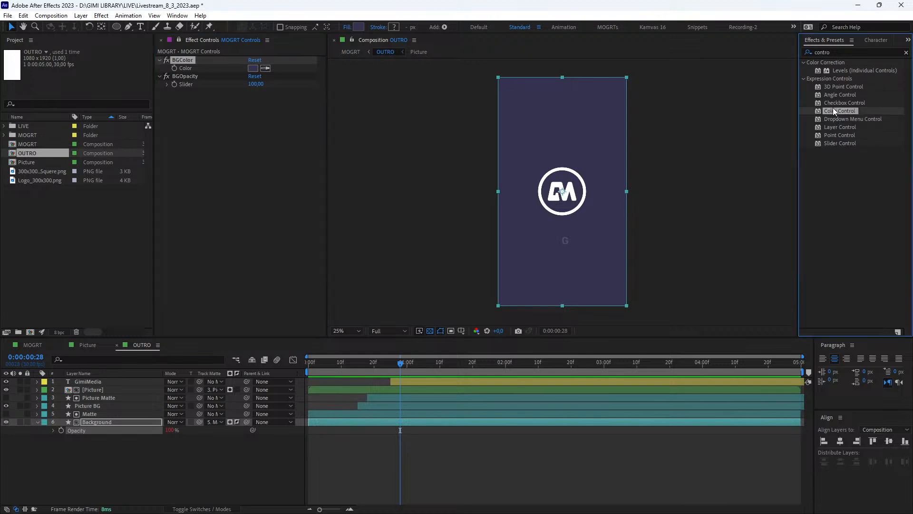
mouse_move(839, 110)
left_mouse_down()
mouse_move(770, 124)
mouse_move(183, 167)
mouse_move(805, 158)
mouse_move(851, 122)
left_mouse_up()
left_click(198, 94)
left_click(172, 61)
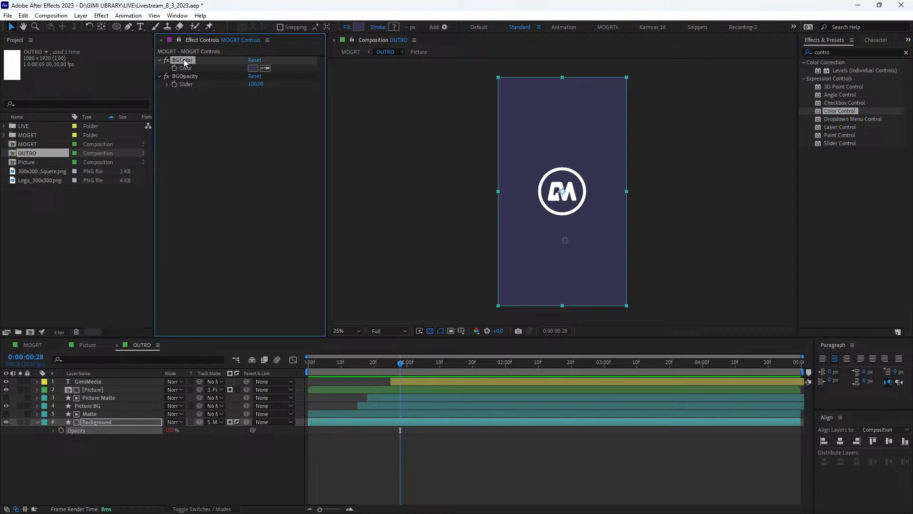
key("ctrl+d")
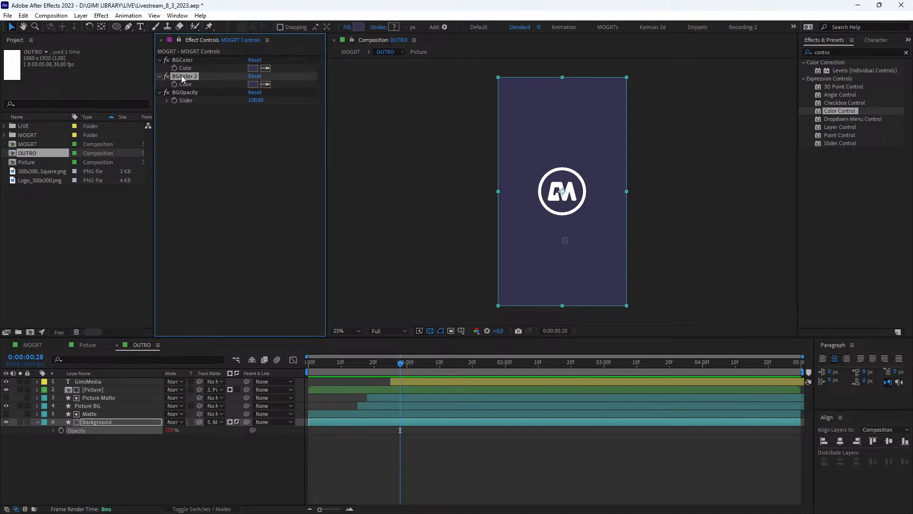
left_click_drag(181, 76, 193, 152)
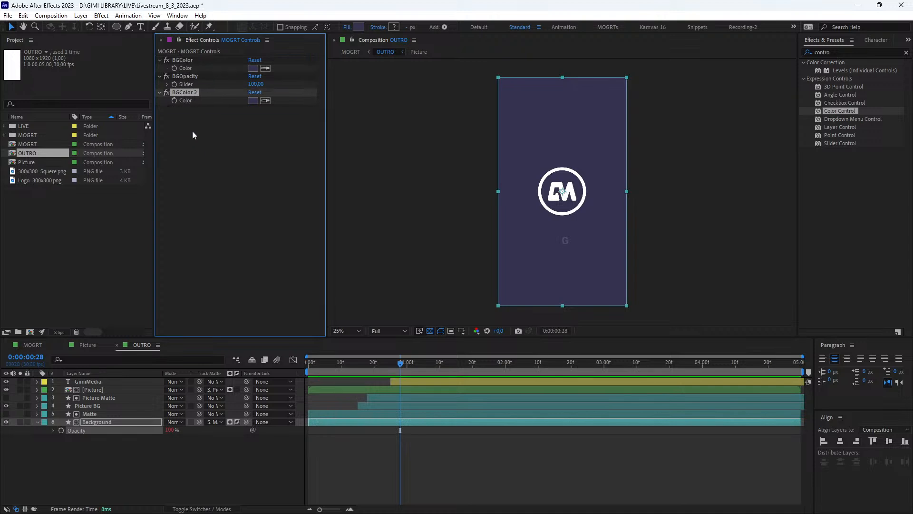
Step: Rename the duplicated color control as PictureBG
key("Return")
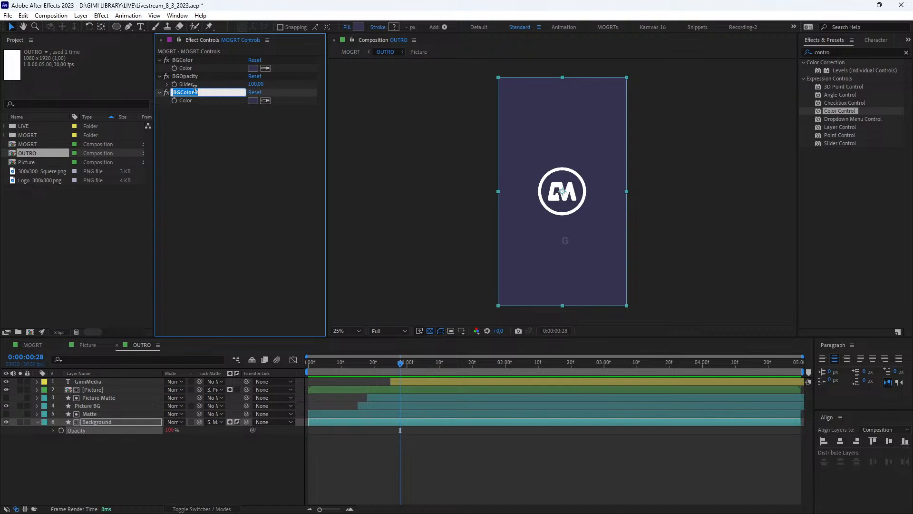
type("PictureBGF")
key("Return")
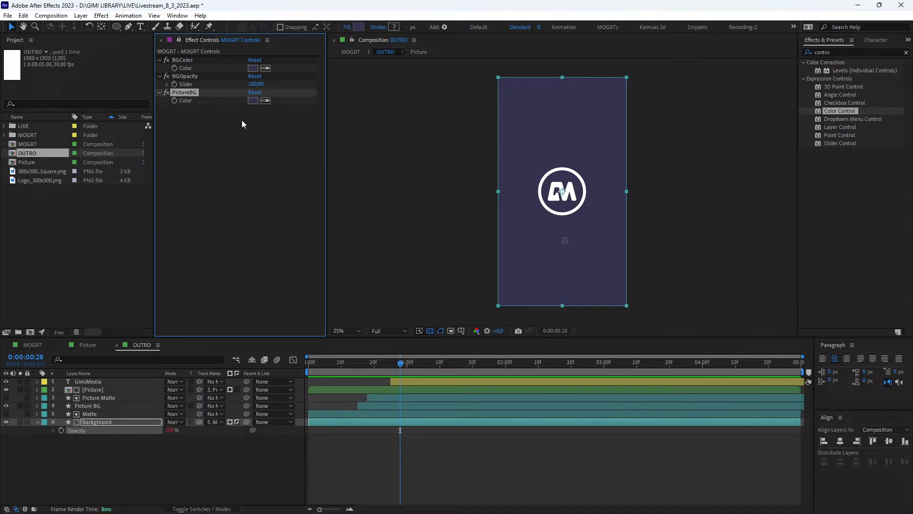
Step: Delete Stroke 1 from the ellipse of the Picture BG layer
left_click(93, 407)
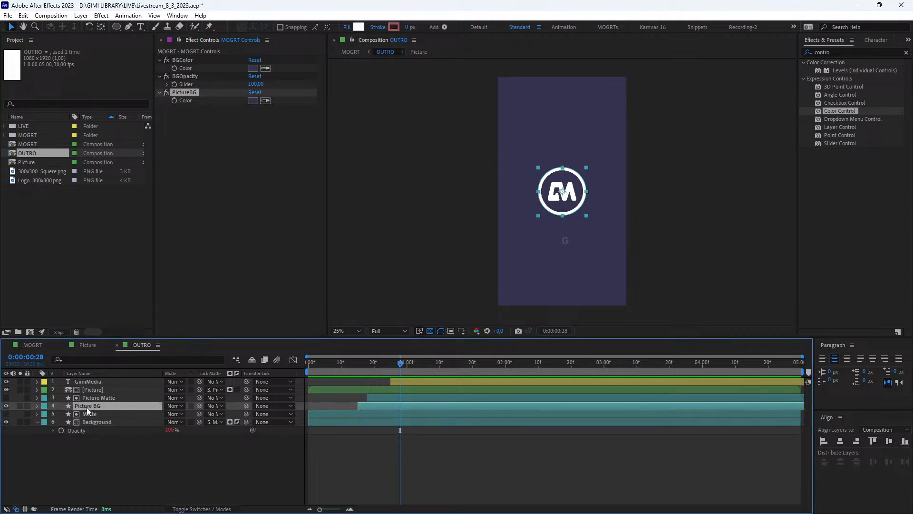
key("u")
key("u")
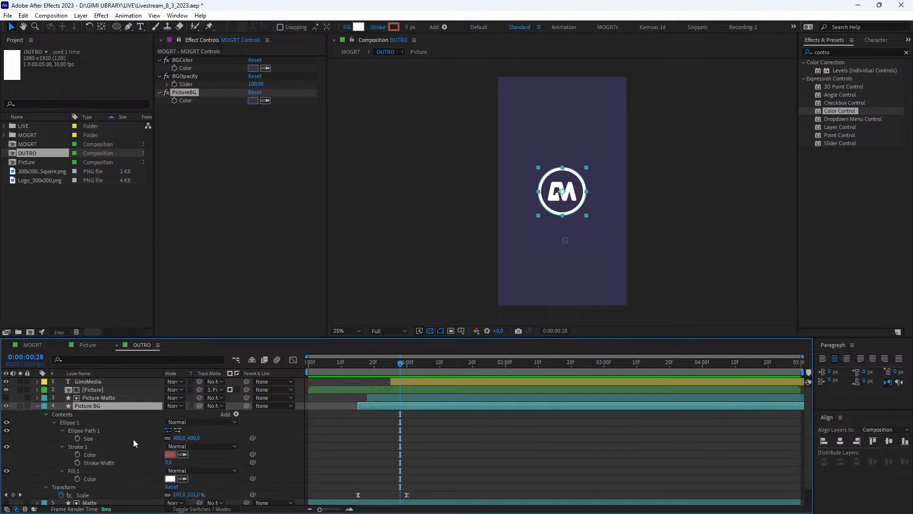
left_click(75, 446)
key("Delete")
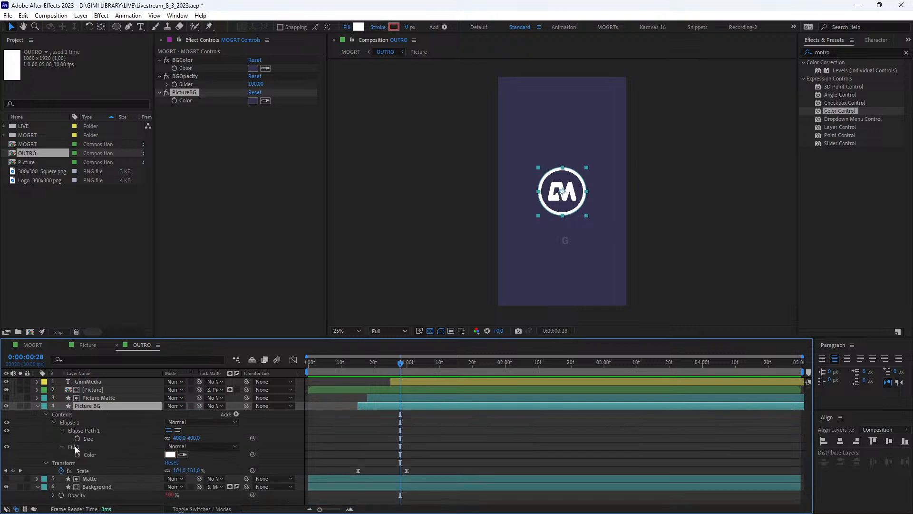
Step: Link the Picture BG ellipse's fill color to the PictureBG control and set that control to white (FFFFFF)
left_click(93, 454)
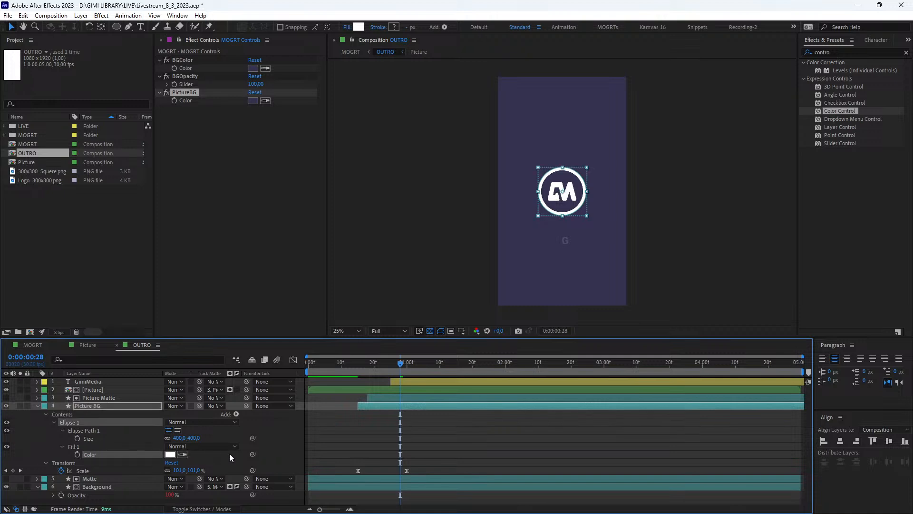
left_click_drag(253, 454, 184, 102)
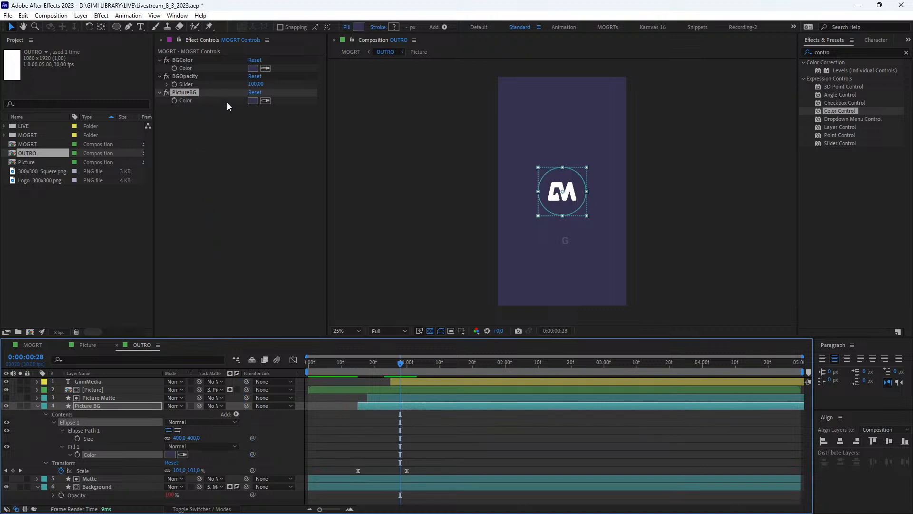
left_click(253, 100)
left_click(175, 117)
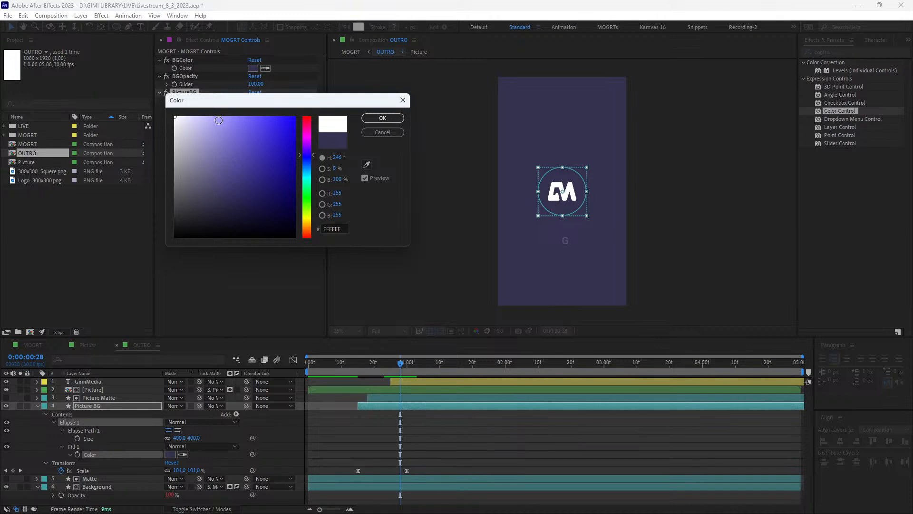
left_click(385, 118)
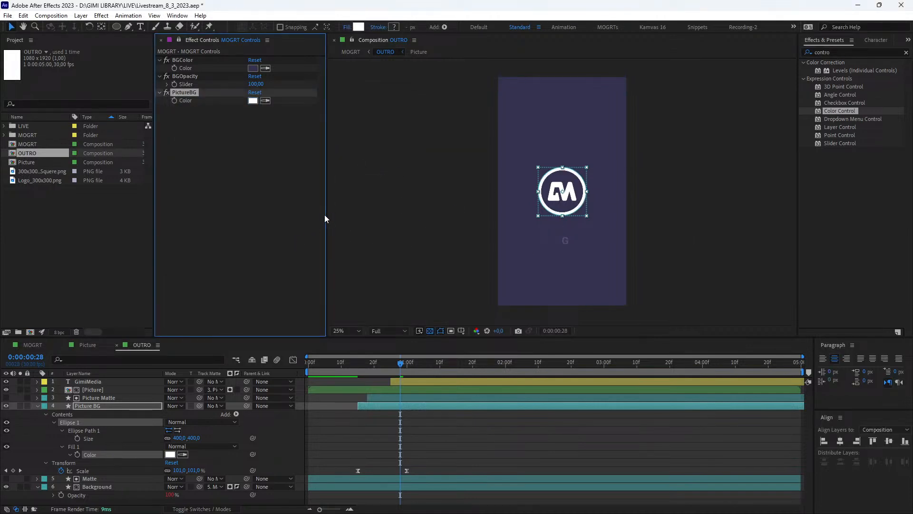
left_click(270, 209)
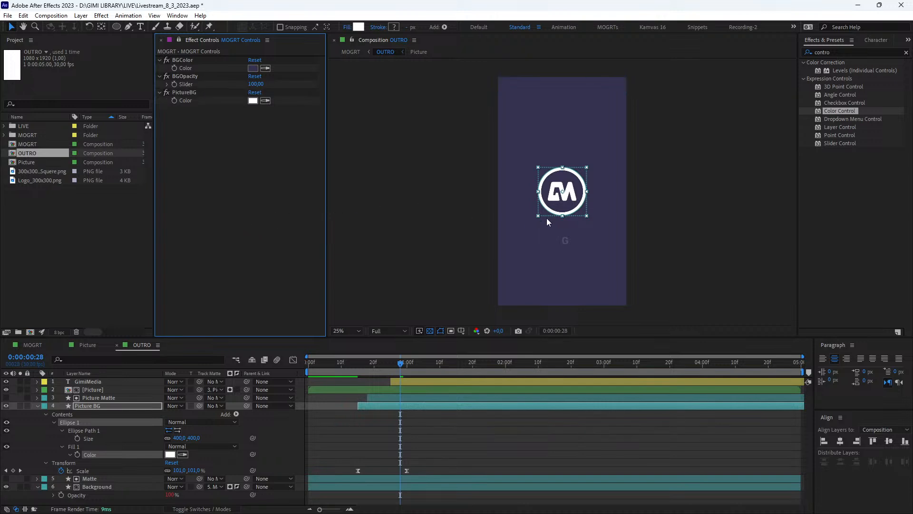
Step: Move the playhead to 0:00:01:21 and collapse the properties of the Picture BG and Background layers
left_click_drag(410, 361, 476, 361)
left_click(38, 405)
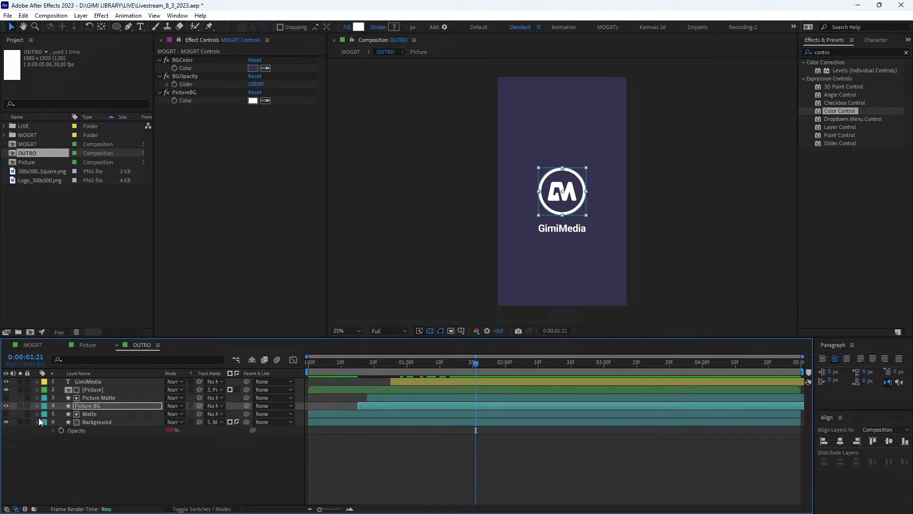
left_click(36, 422)
Step: Duplicate the PictureBG control and rename the copy as TextColor
left_click(190, 92)
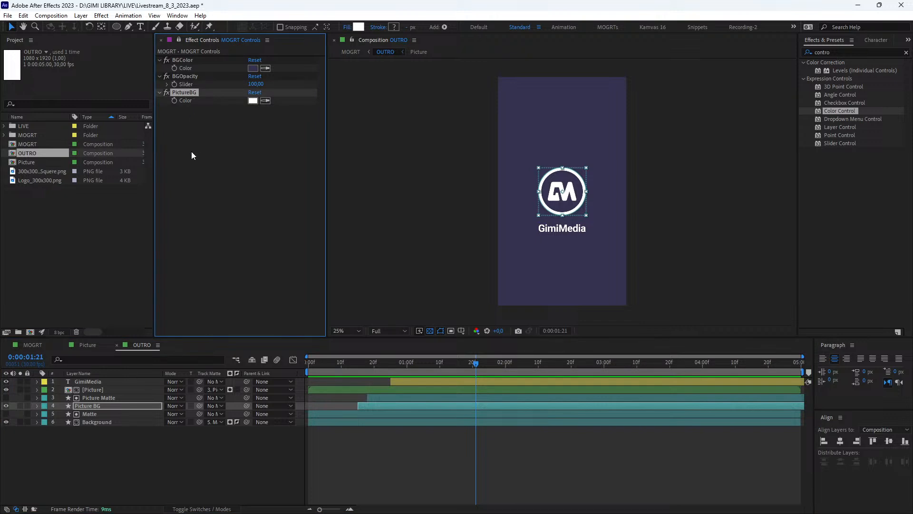
key("ctrl+d")
key("Return")
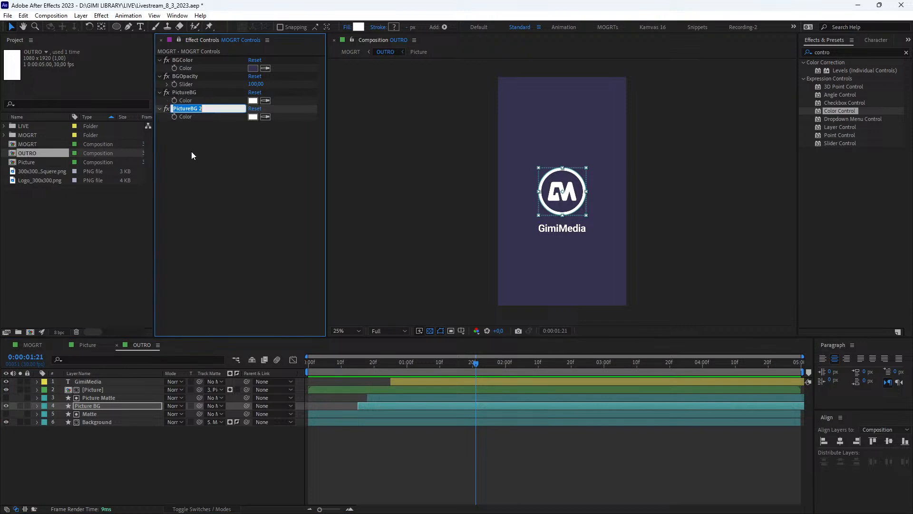
type("Colo")
type("lo")
key("BackSpace")
key("BackSpace")
key("BackSpace")
key("BackSpace")
type("Text Col")
key("BackSpace")
key("BackSpace")
key("BackSpace")
key("BackSpace")
type("Color")
key("Return")
Step: Expand the GimiMedia text layer's Text and Transform properties and apply a Fill effect to the layer
left_click(92, 381)
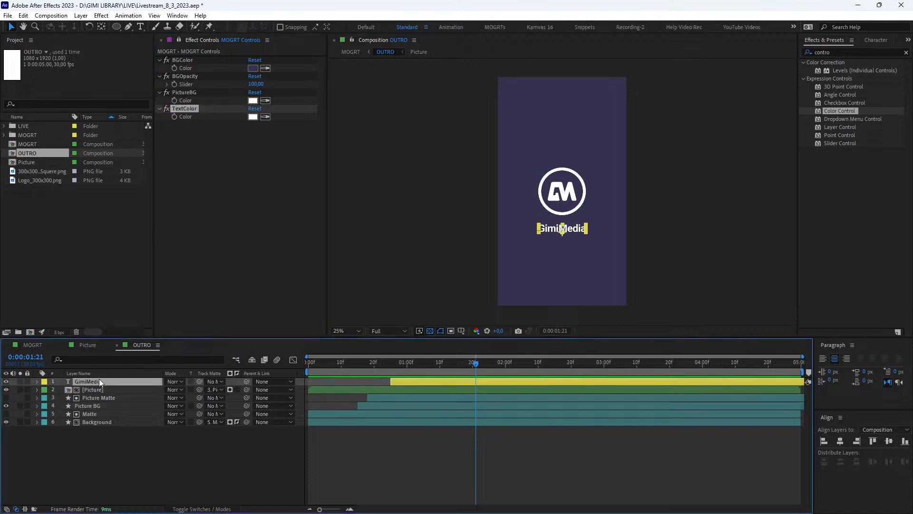
left_click(37, 382)
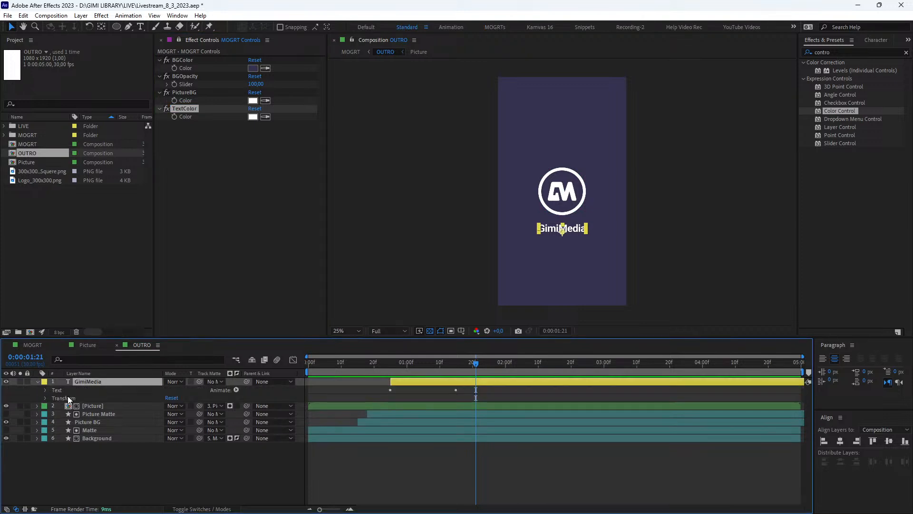
left_click(45, 390)
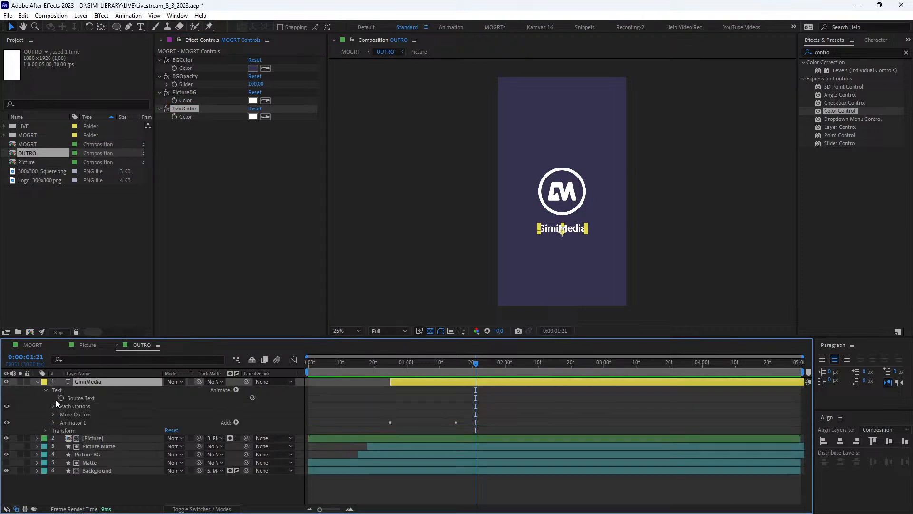
left_click(46, 430)
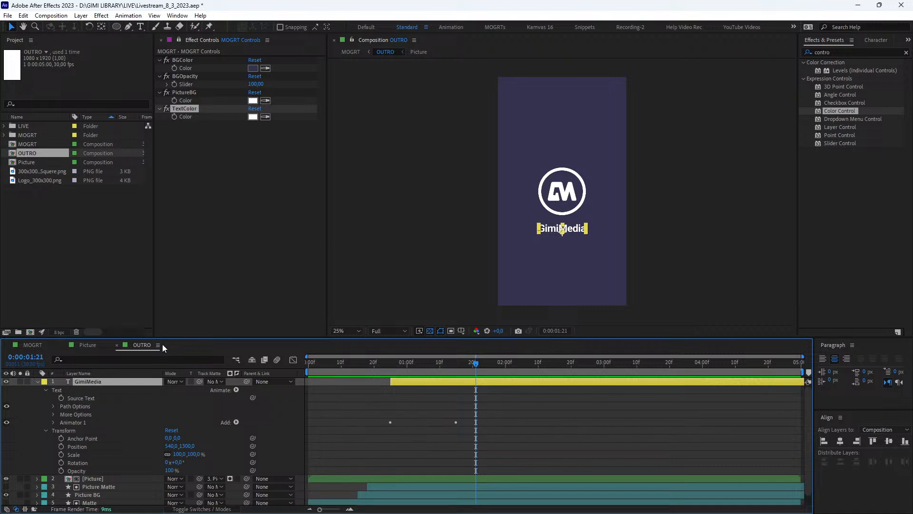
left_click(101, 17)
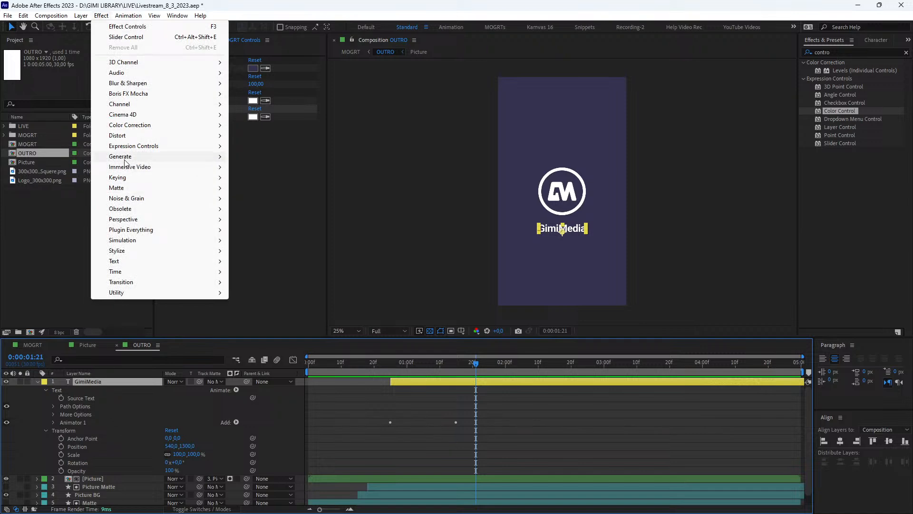
mouse_move(128, 157)
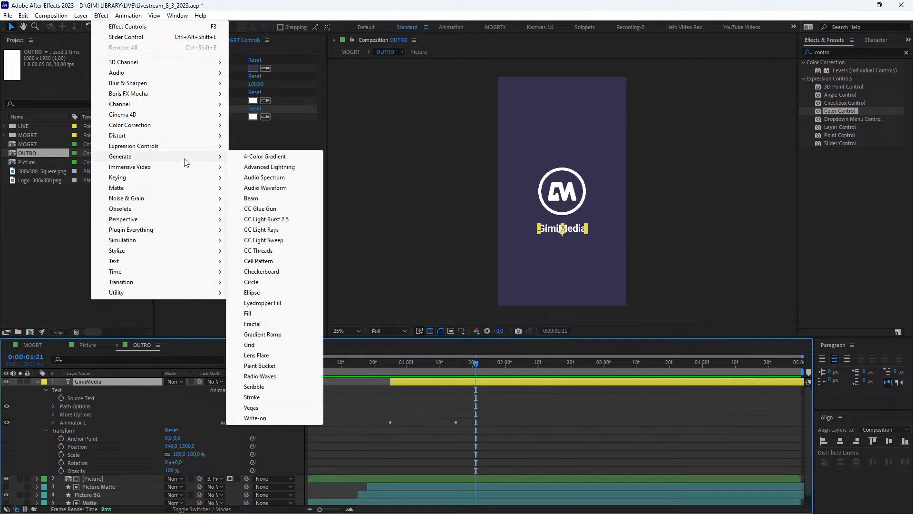
left_click(252, 313)
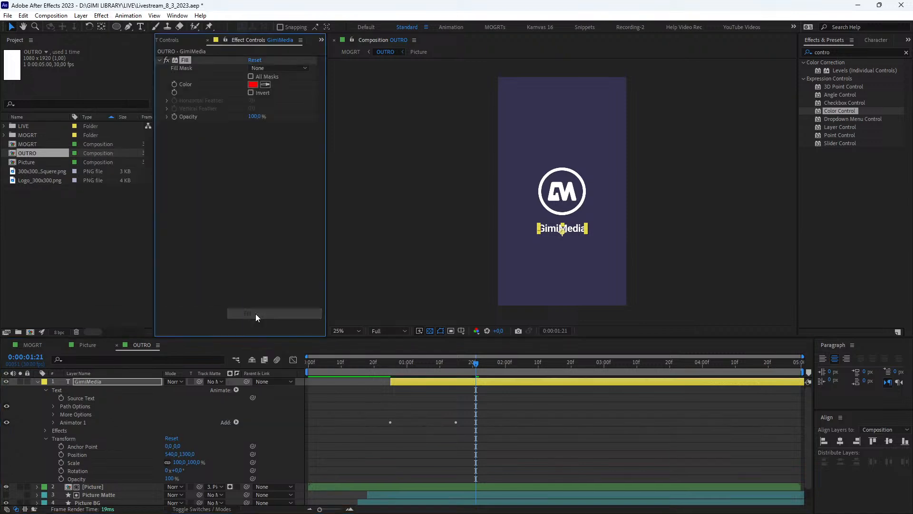
Step: Expand the GimiMedia layer's Fill effect and link its color to the TextColor control of the MOGRT Controls layer
left_click(190, 40)
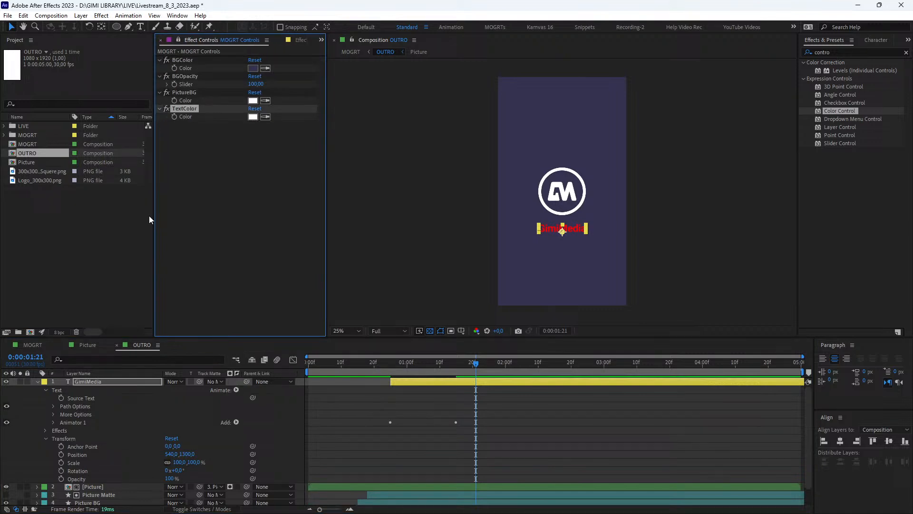
left_click(92, 382)
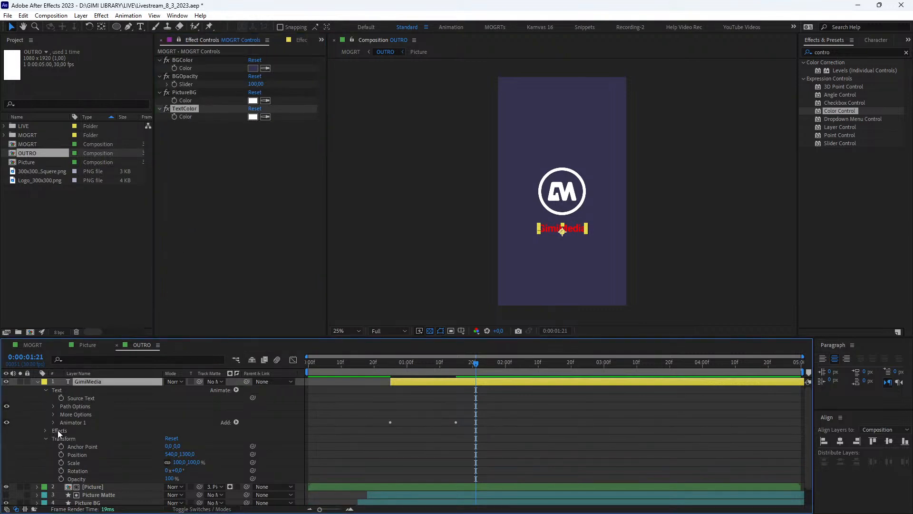
left_click(47, 430)
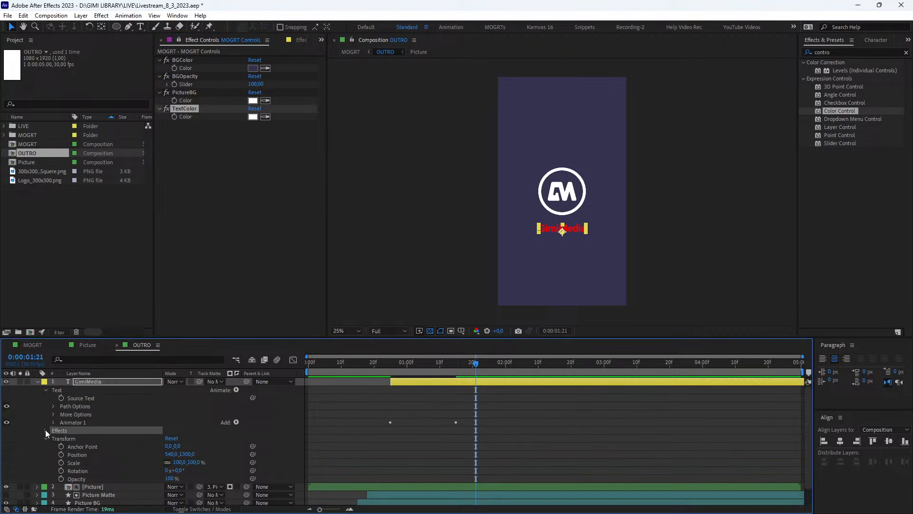
left_click(45, 430)
left_click(53, 438)
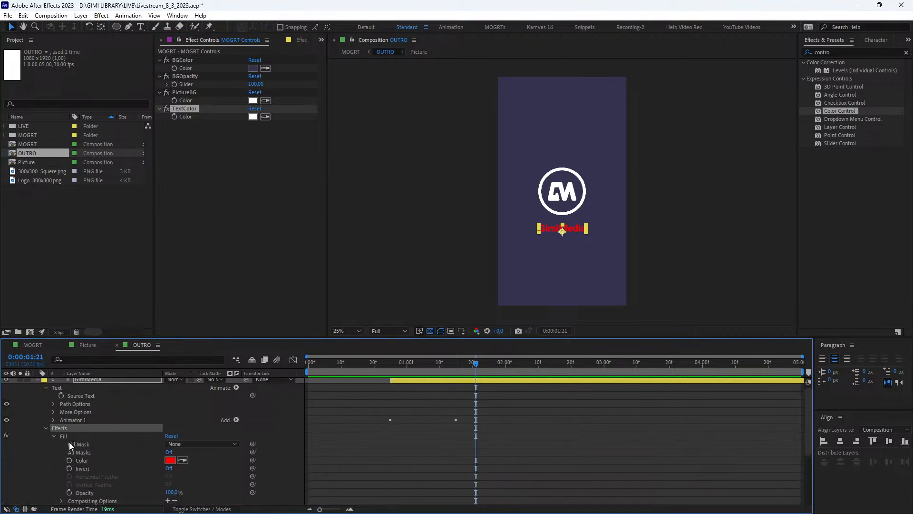
left_click_drag(253, 460, 189, 116)
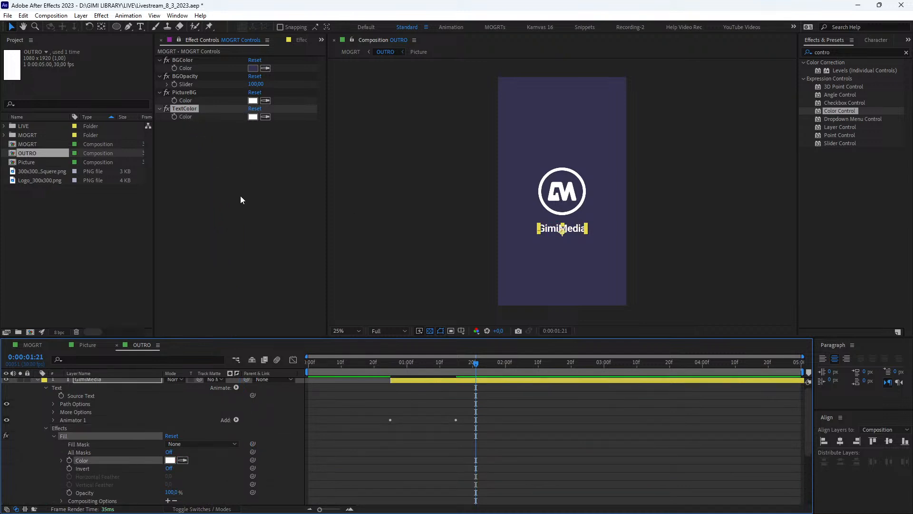
left_click(244, 203)
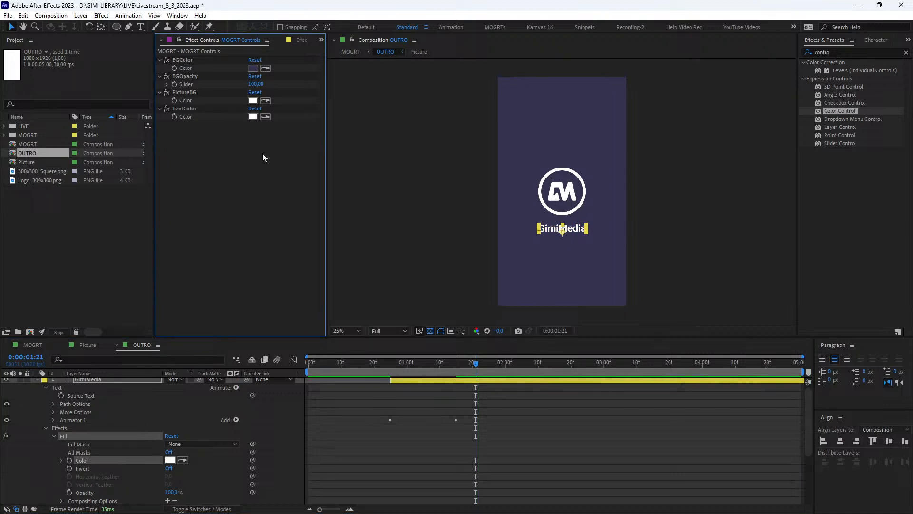
Step: Test the TextColor control by setting it to dark red and sample white back from the PictureBG swatch
left_click(252, 116)
left_click(295, 153)
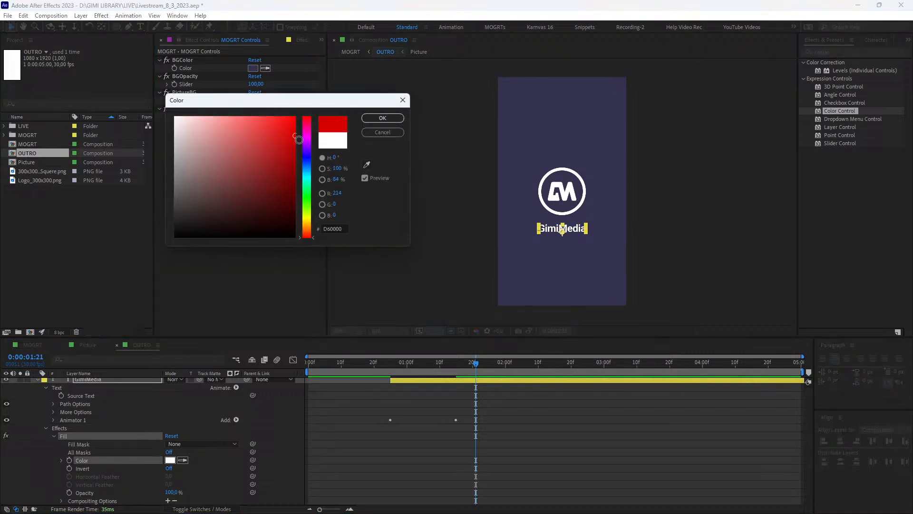
left_click(376, 118)
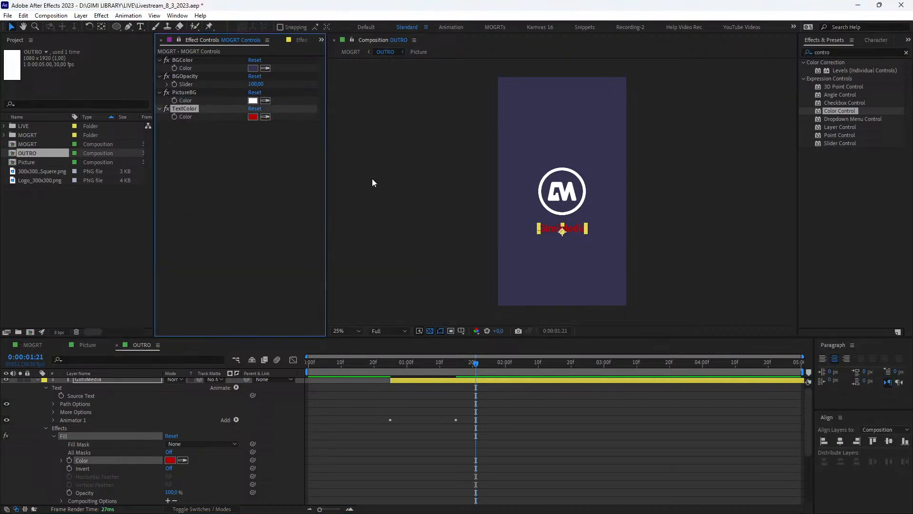
left_click(266, 117)
left_click(253, 100)
left_click(250, 188)
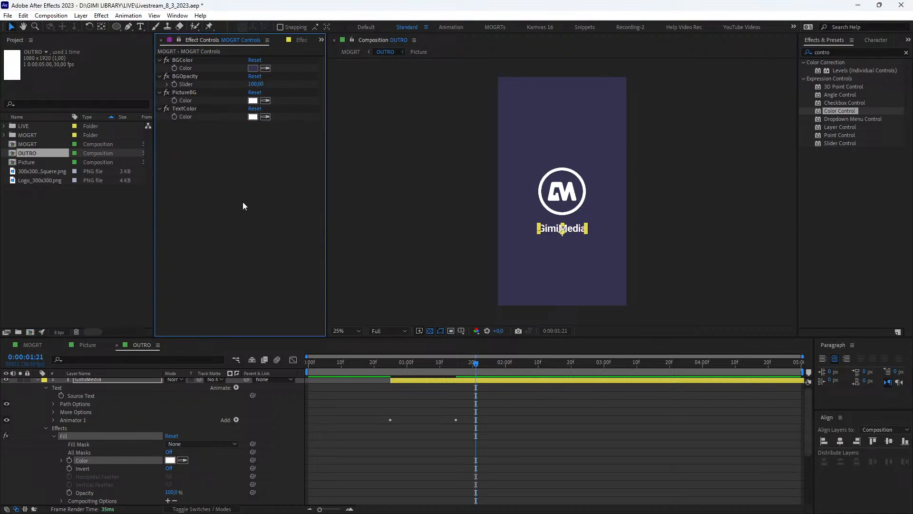
Step: Collapse the GimiMedia layer and set the second MOGRT composition in the list as primary in Essential Graphics
scroll(21, 411, "up", 1)
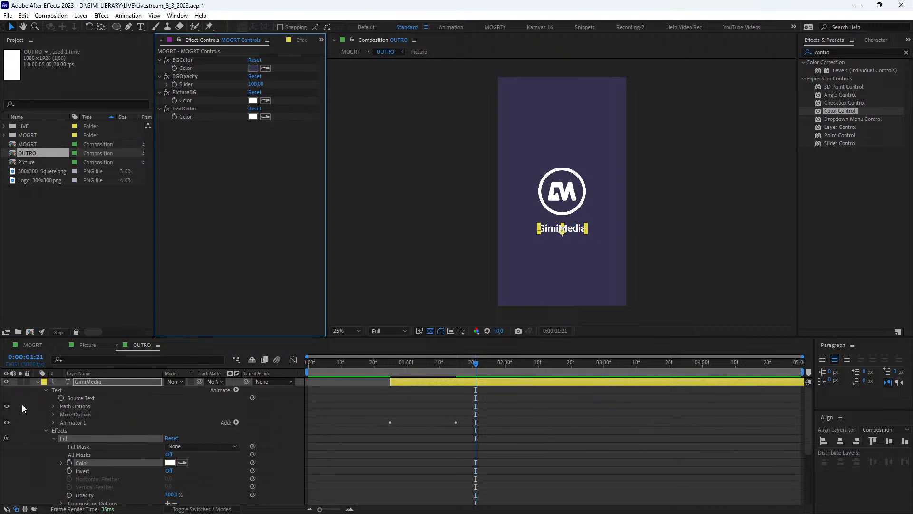
left_click(36, 382)
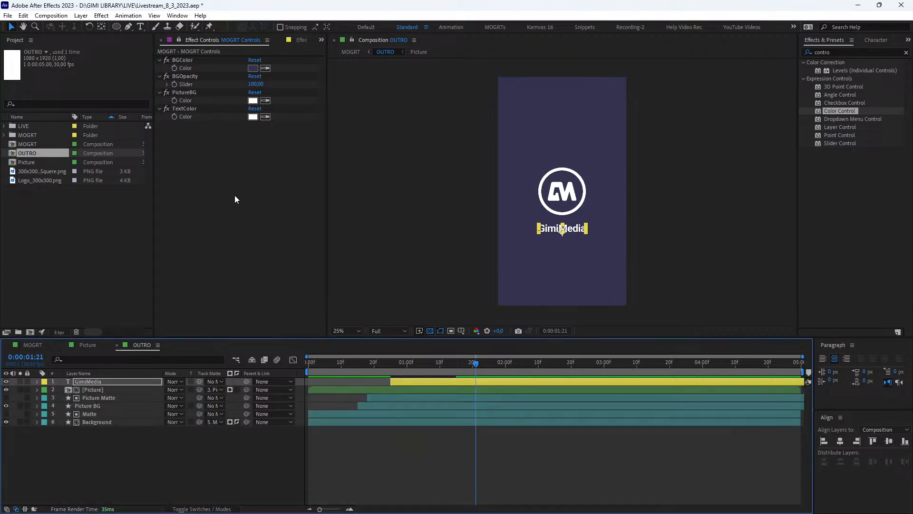
left_click(175, 17)
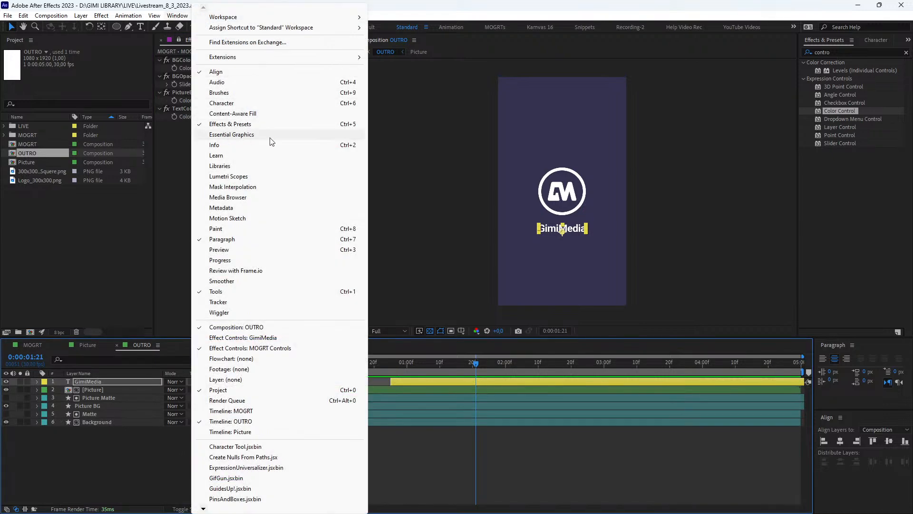
left_click(232, 135)
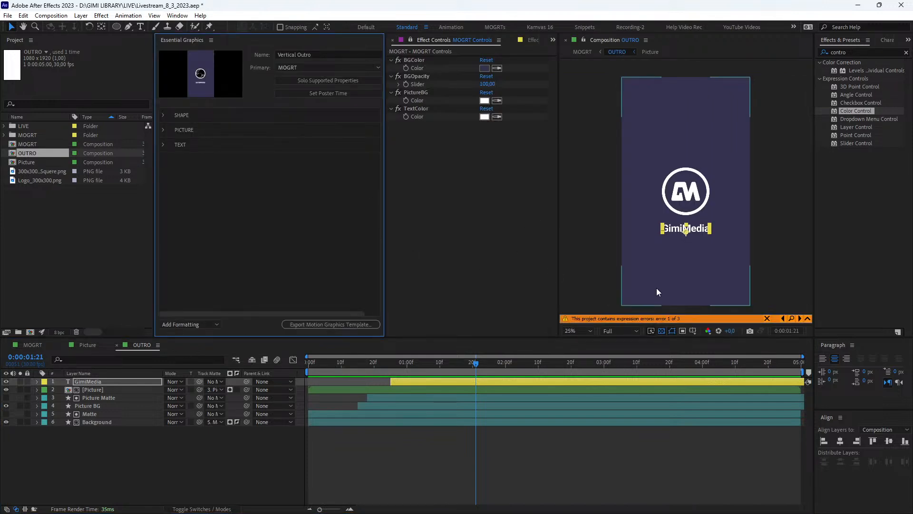
left_click(303, 64)
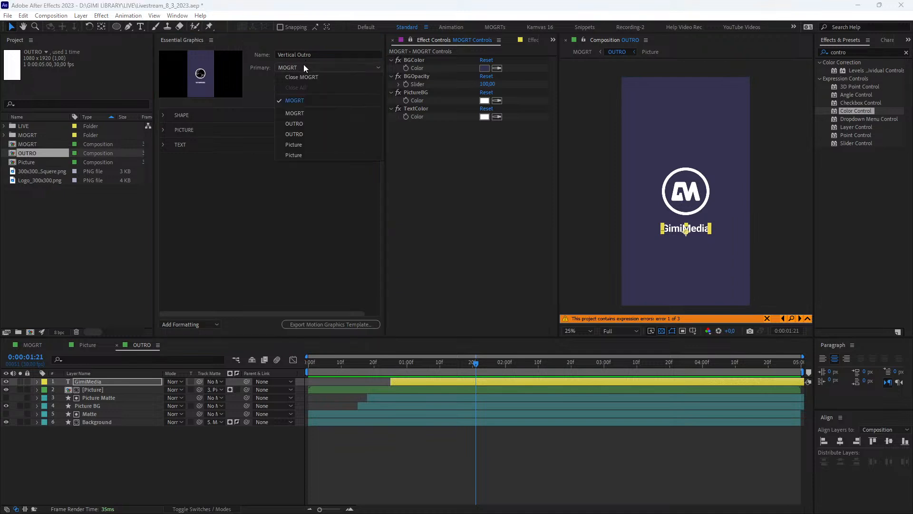
left_click(297, 112)
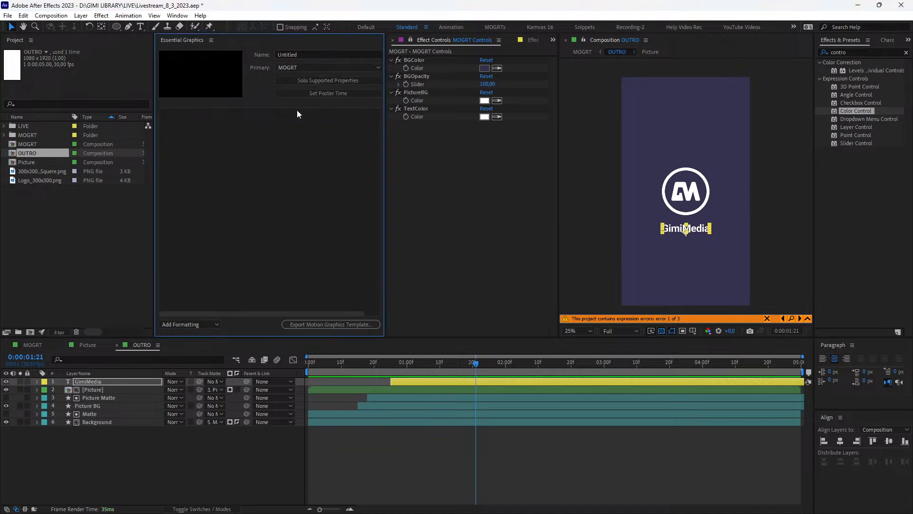
Step: Open the MOGRT composition, reveal the layer behind the project's expression error and scrub its composition to 0:00:01:12
left_click(175, 470)
left_click(32, 344)
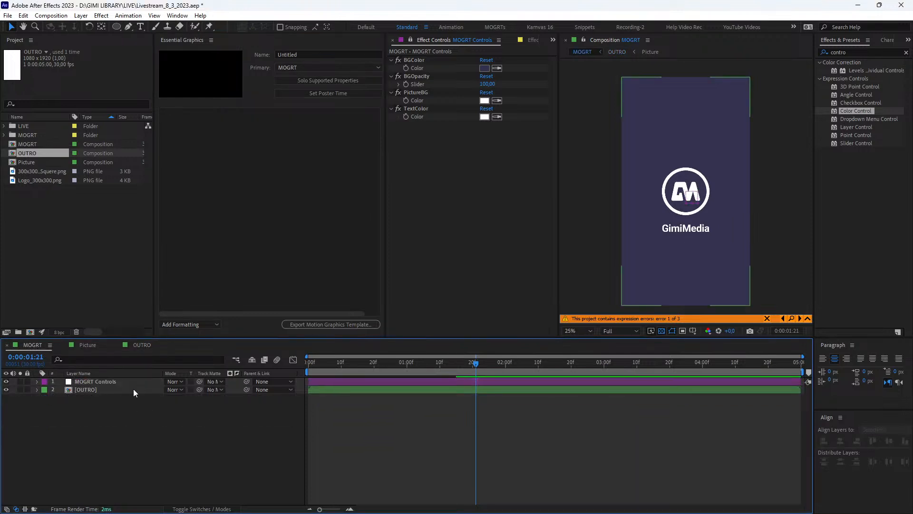
left_click(791, 319)
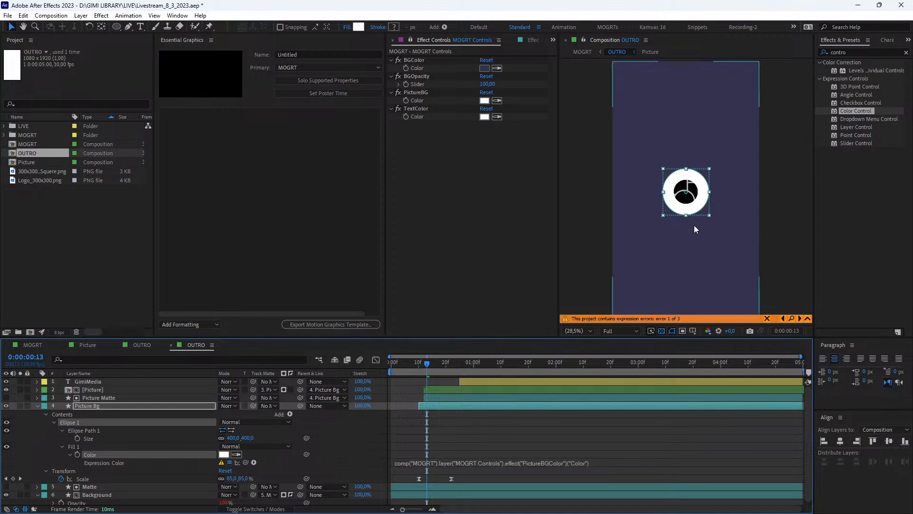
left_click_drag(446, 362, 506, 372)
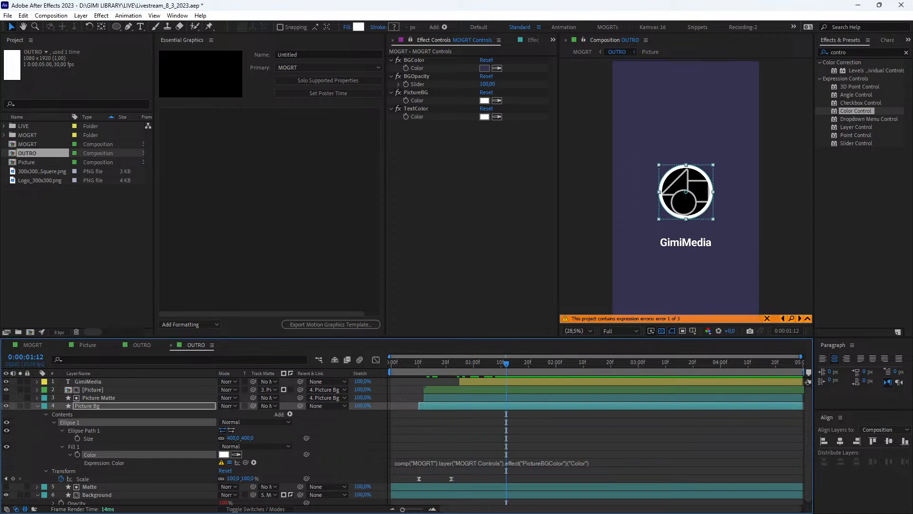
Step: Delete the MOGRT folder and its contents from the project
left_click(39, 235)
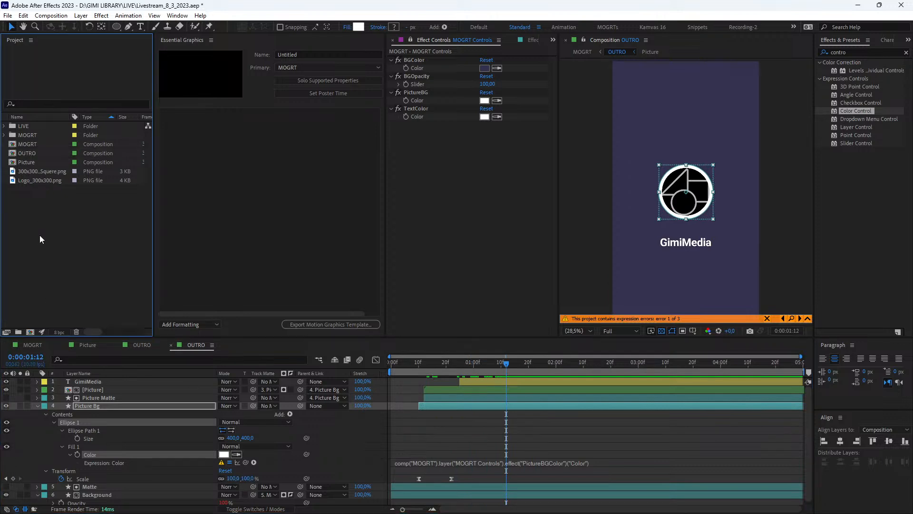
left_click(32, 134)
key("Delete")
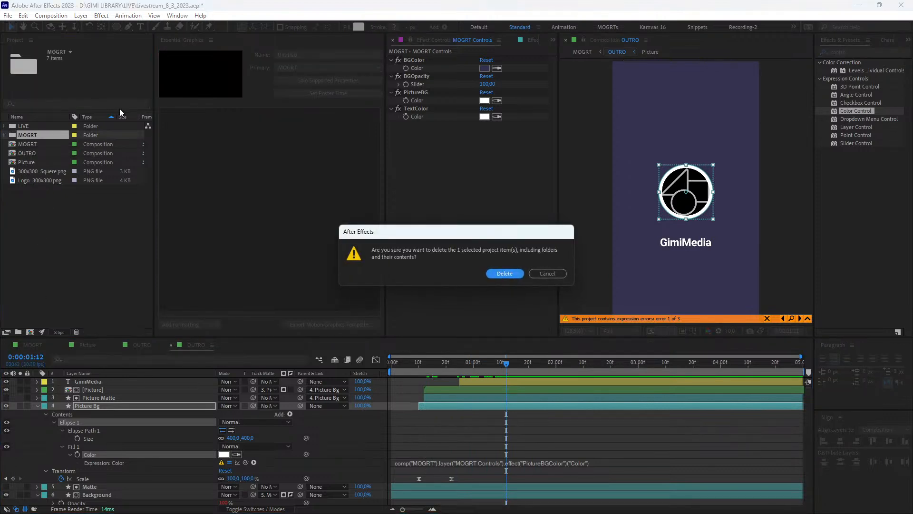
left_click(505, 273)
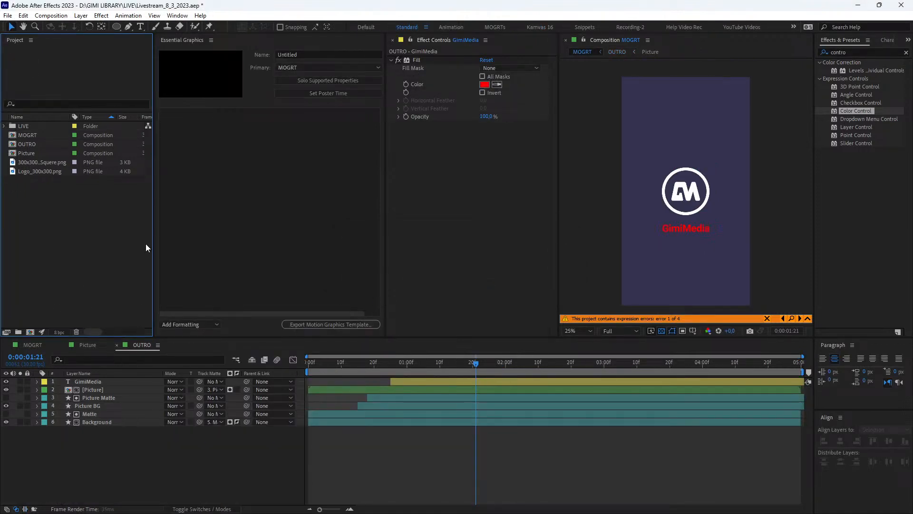
Step: Switch the Essential Graphics primary composition to OUTRO, close it and set MOGRT as primary
left_click(298, 67)
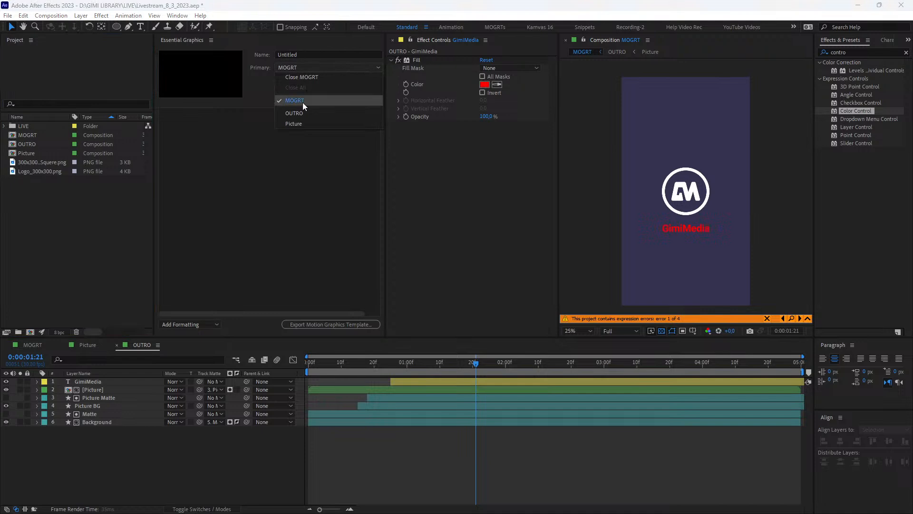
left_click(301, 111)
left_click(300, 69)
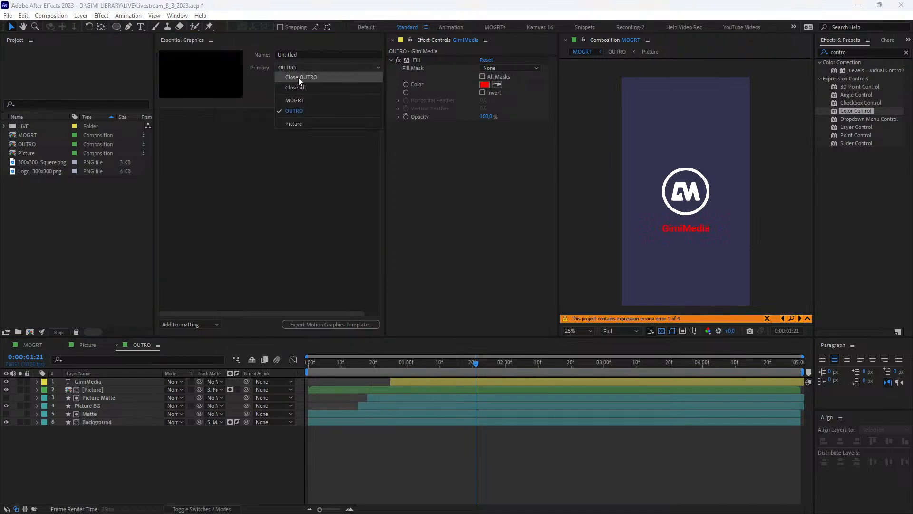
left_click(310, 76)
left_click(293, 67)
left_click(300, 100)
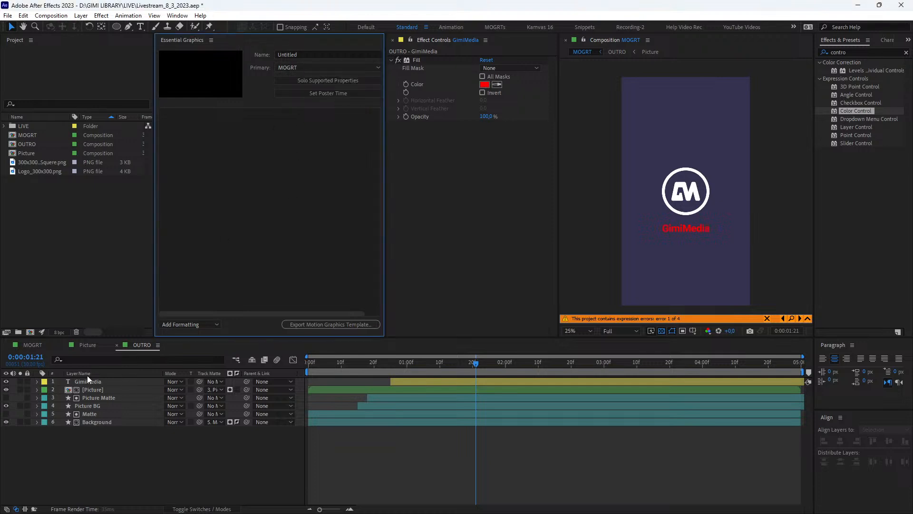
Step: Reveal the layer with the expression error and reopen the MOGRT composition to inspect its layers
left_click(791, 318)
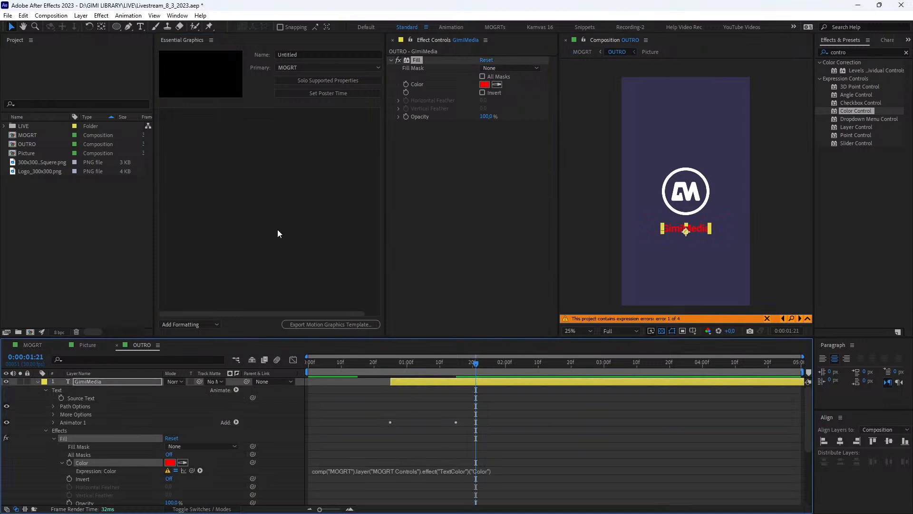
left_click(35, 344)
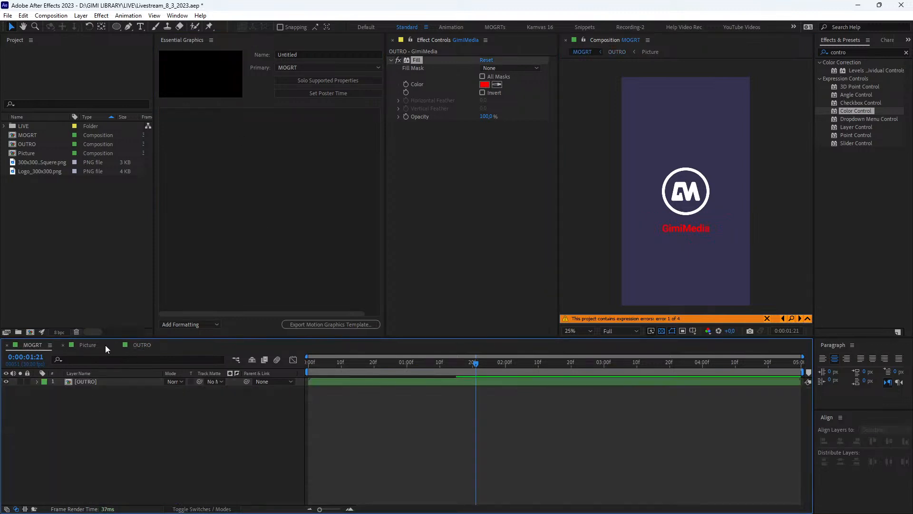
left_click(33, 137)
double_click(32, 136)
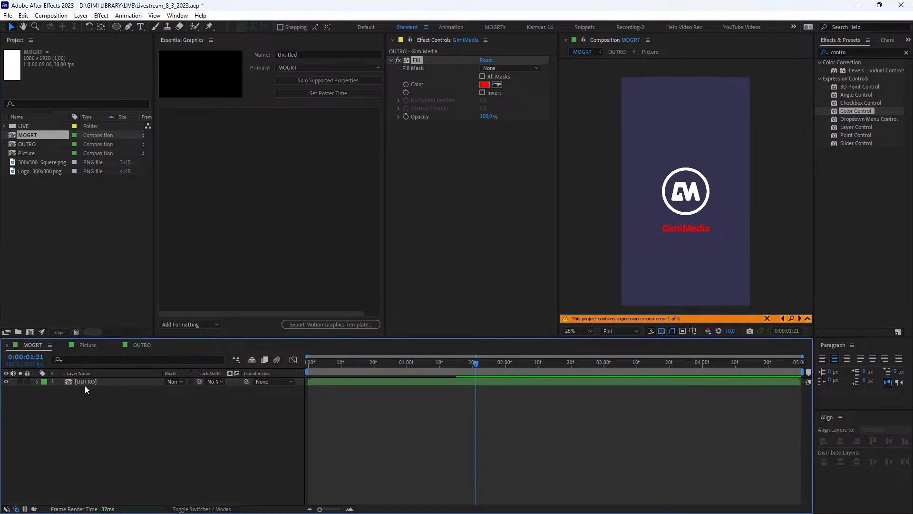
Step: Undo the deletion of the MOGRT folder and deselect the MOGRT Controls layer
key("ctrl+v")
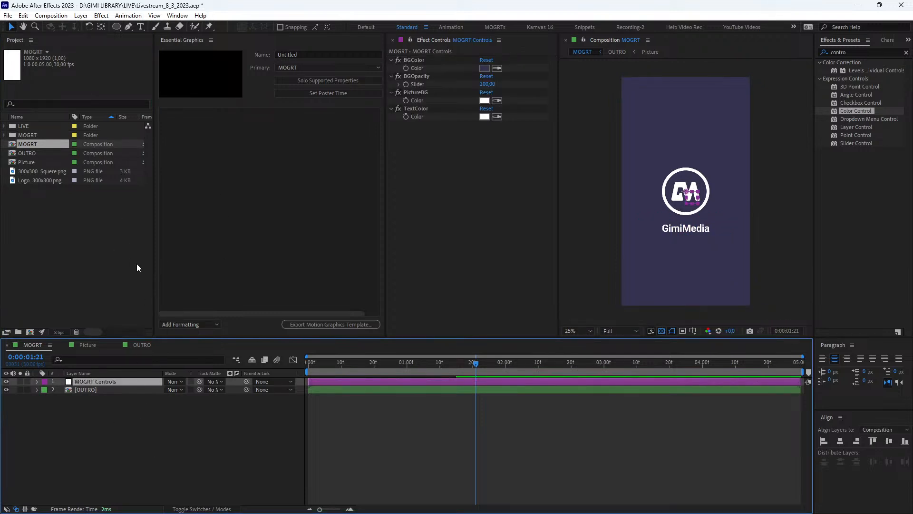
left_click(119, 453)
left_click(248, 178)
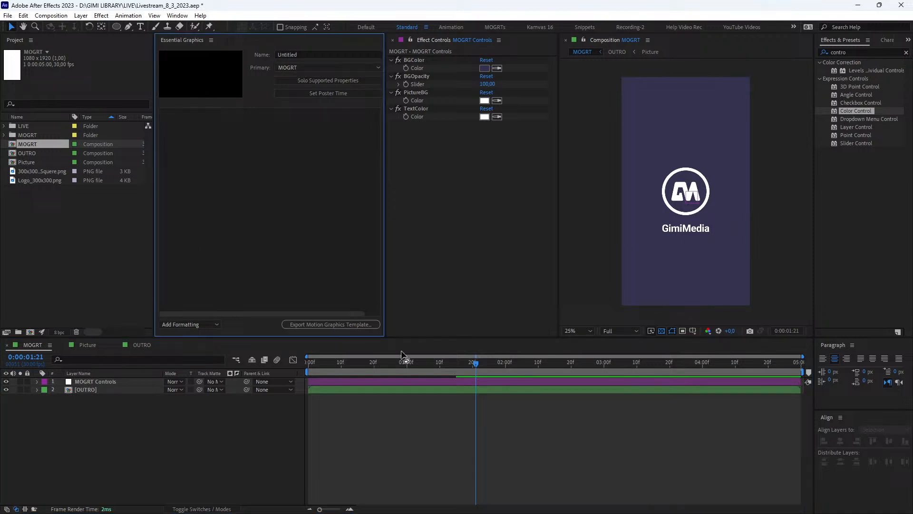
Step: Move the playhead to 0:00:02:16 in the MOGRT composition and check the primary composition in Essential Graphics
left_click_drag(404, 362, 557, 373)
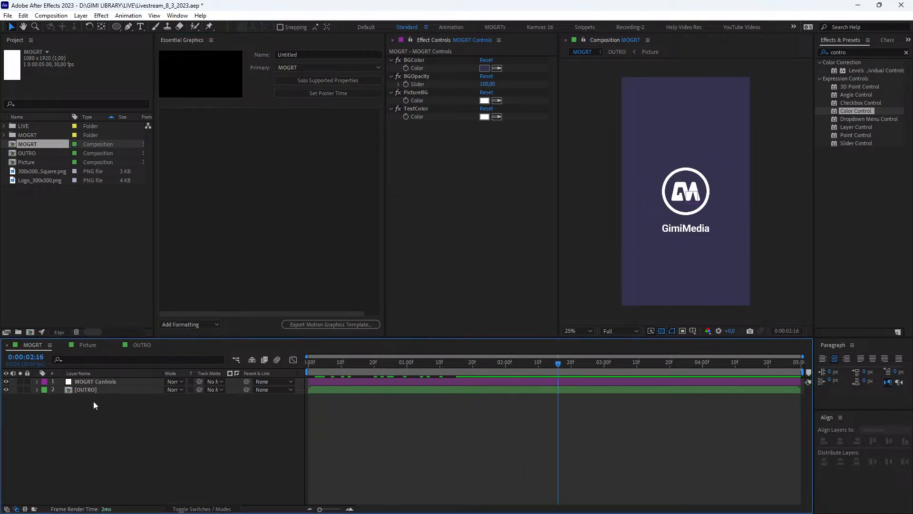
left_click(265, 173)
left_click(299, 69)
left_click(304, 64)
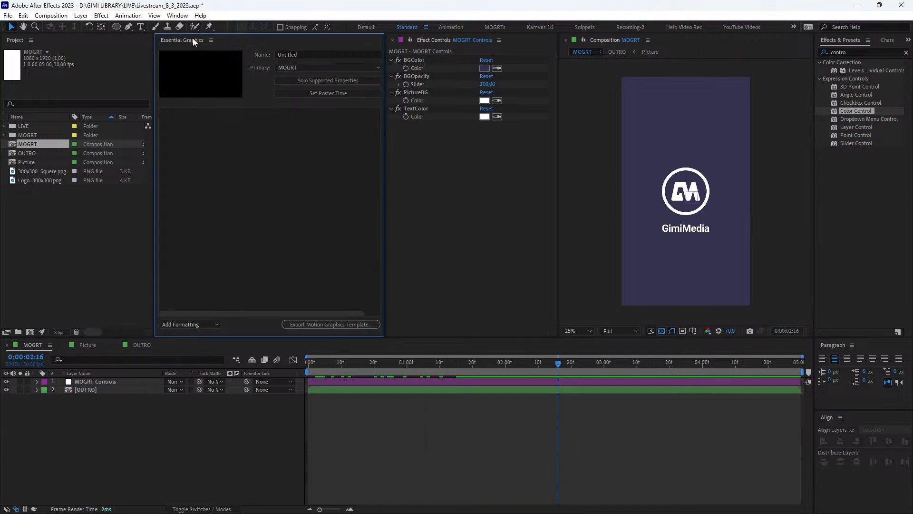
left_click(181, 15)
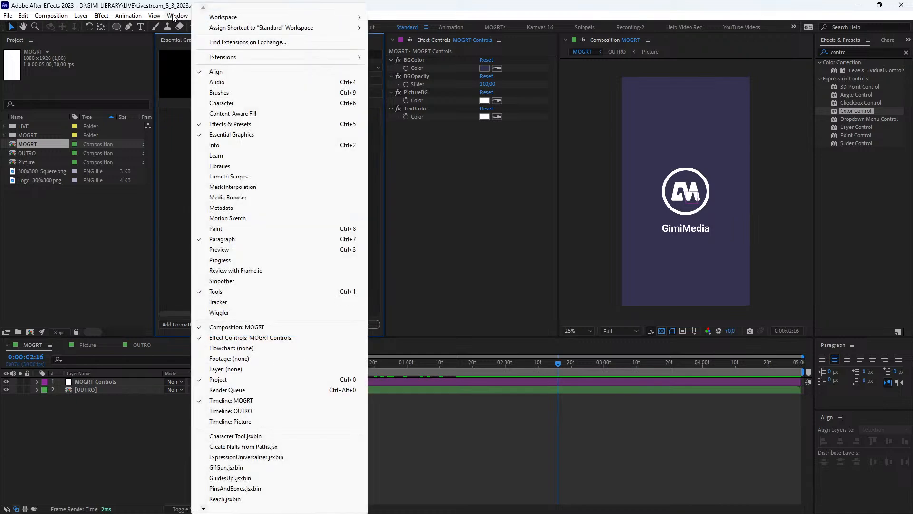
left_click(177, 17)
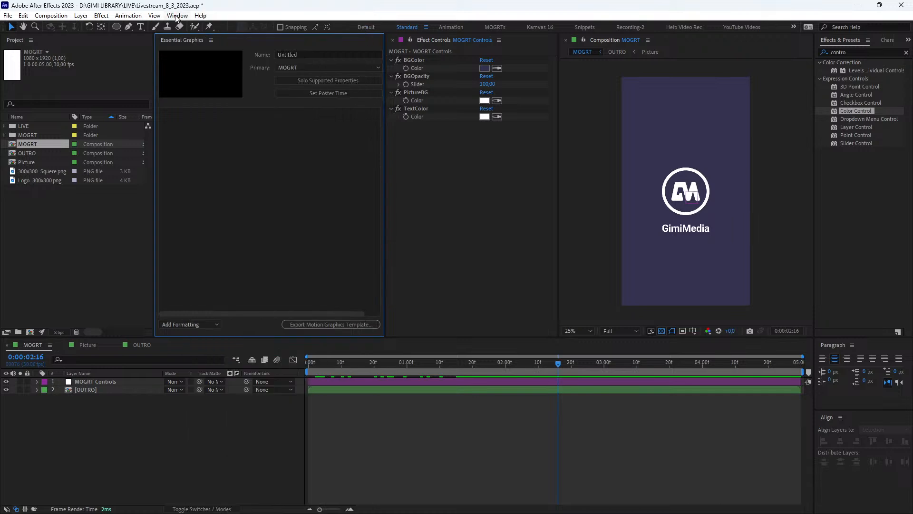
left_click(176, 17)
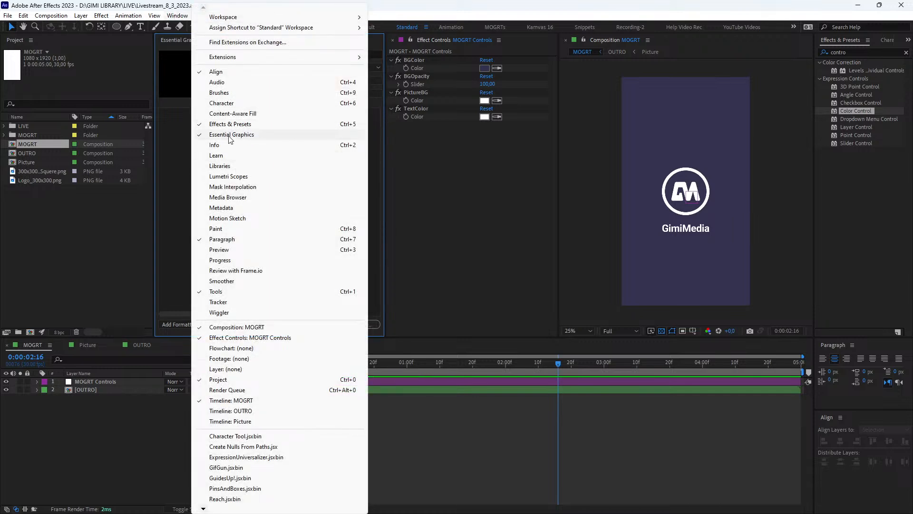
left_click(231, 135)
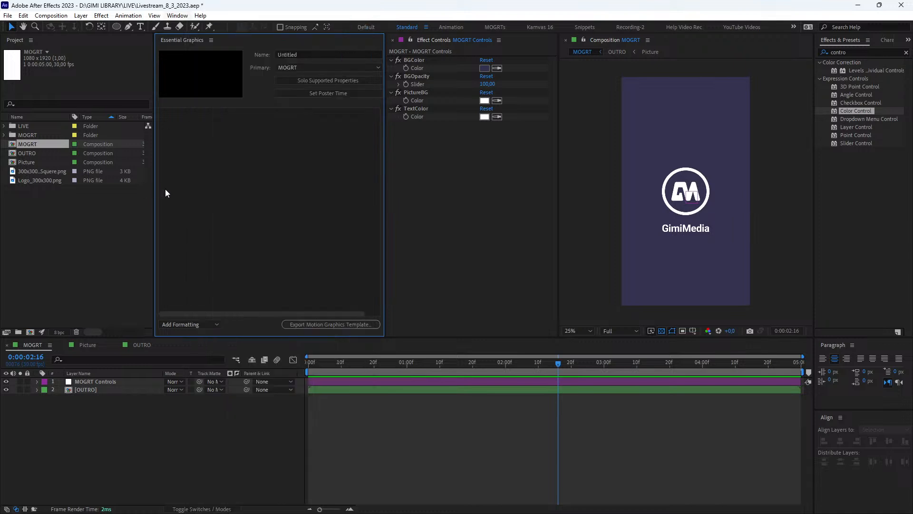
Step: Keep MOGRT as the primary composition in Essential Graphics and name the template Vertical Outro
left_click(298, 68)
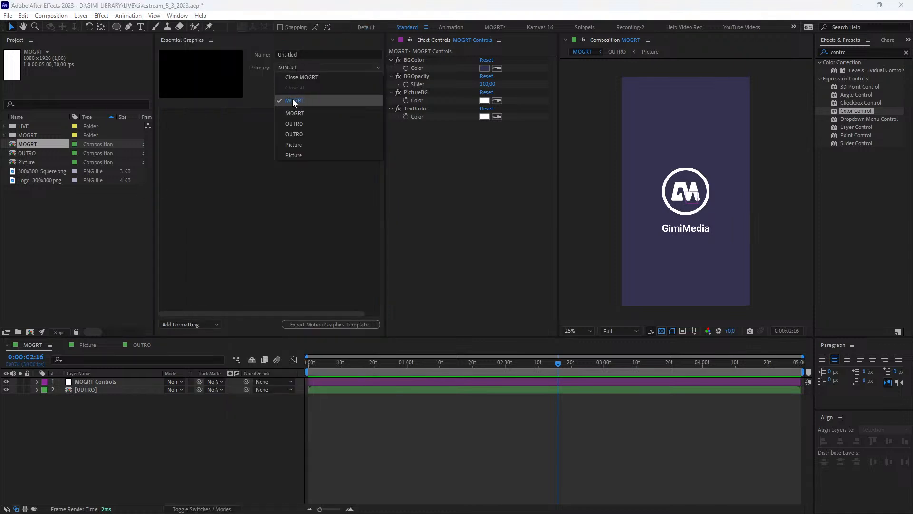
left_click(303, 100)
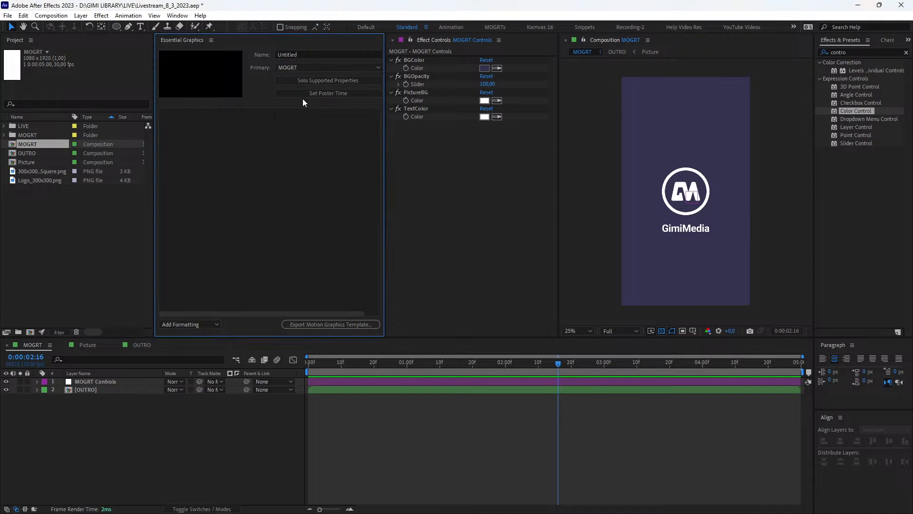
left_click(310, 55)
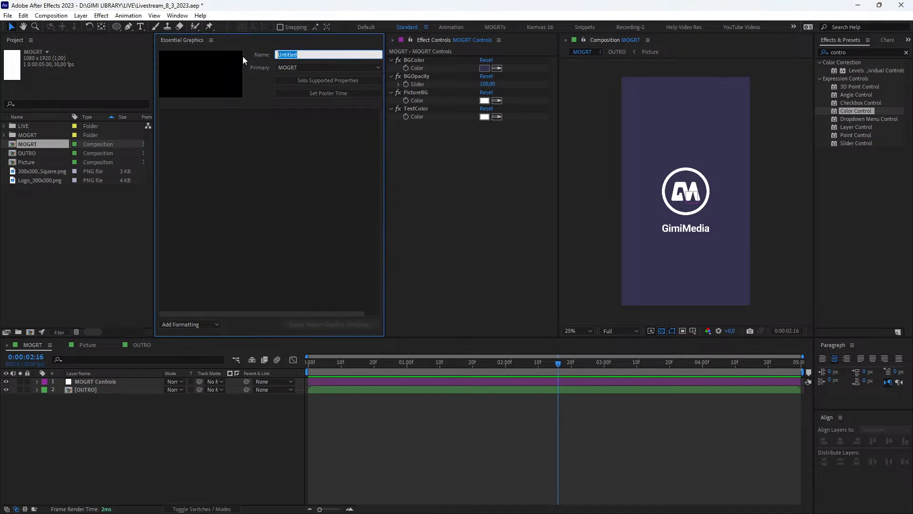
type("Vertical Outro")
key("Return")
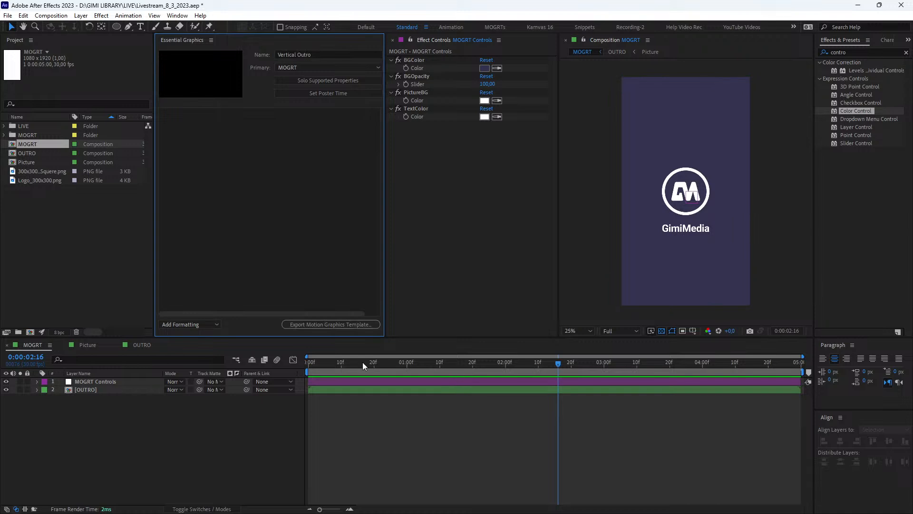
Step: Add the BGColor color and BGOpacity slider from the MOGRT Controls layer's effects to the Essential Graphics template
left_click(87, 380)
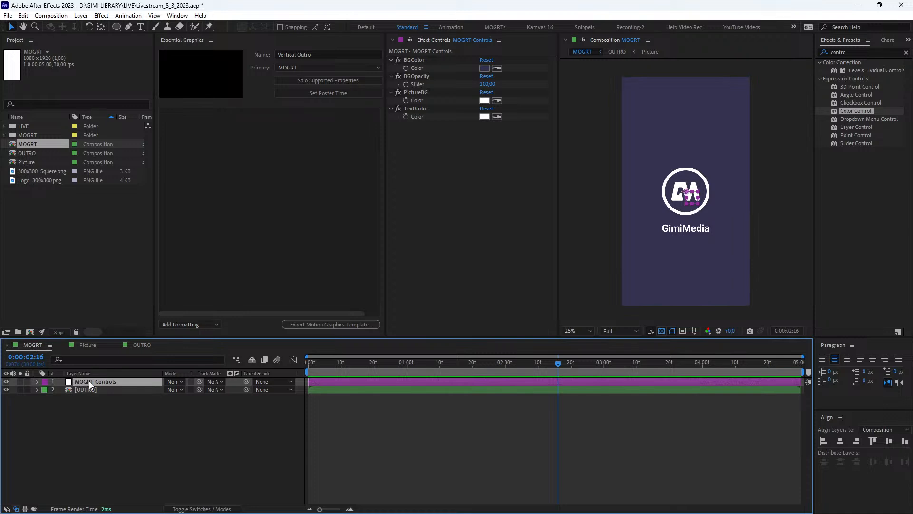
left_click(37, 381)
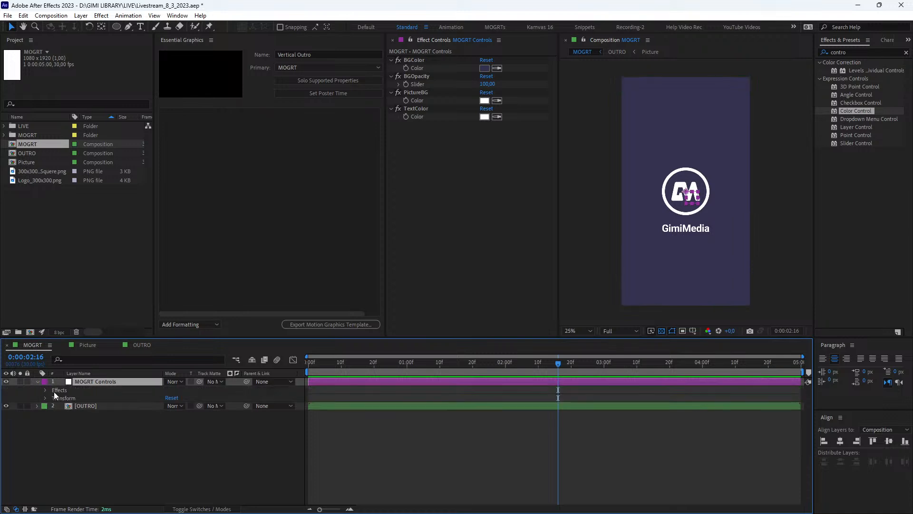
left_click(45, 390)
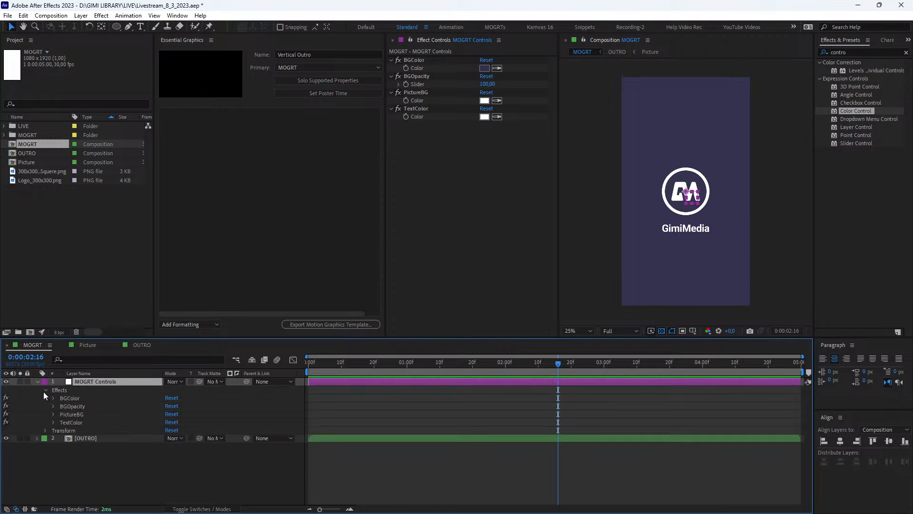
left_click(70, 398)
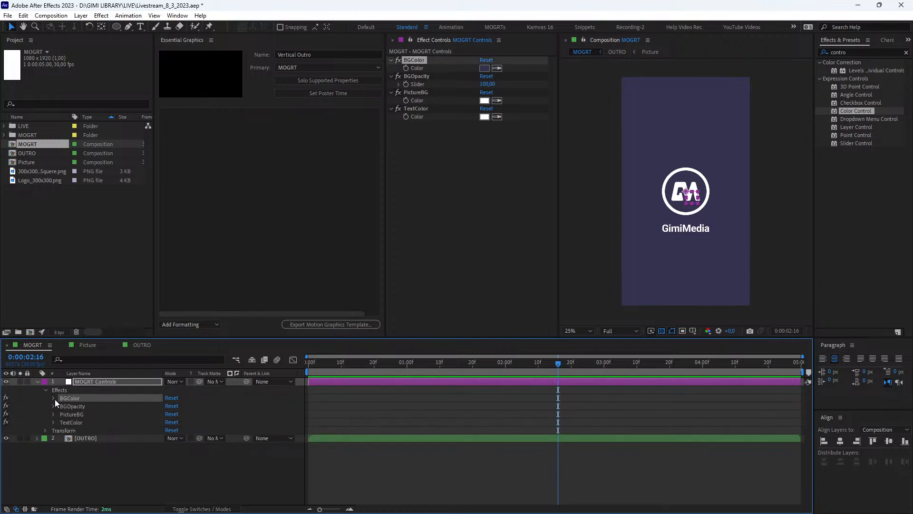
left_click(54, 398)
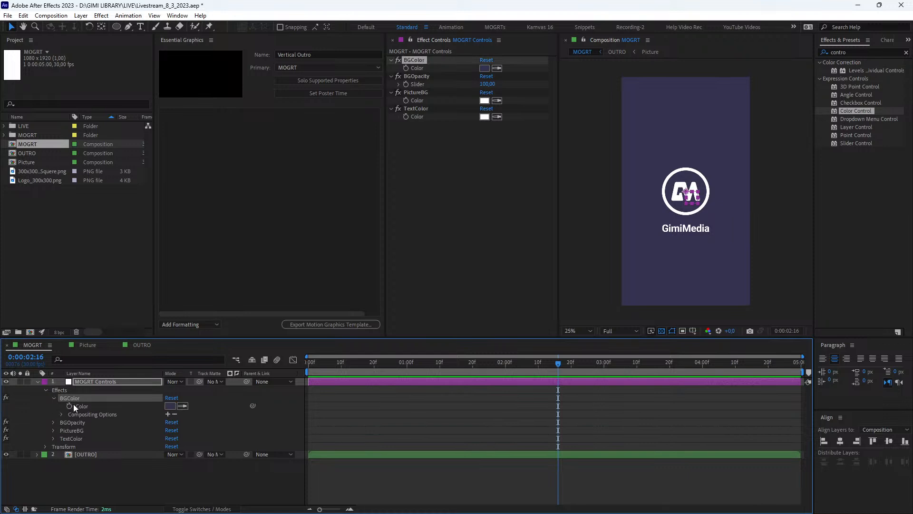
left_click_drag(81, 405, 265, 147)
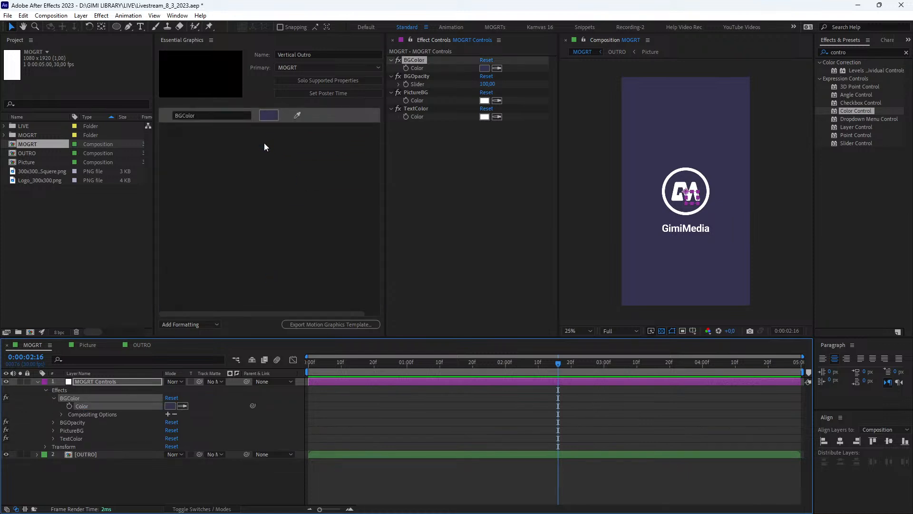
left_click(53, 422)
left_click_drag(81, 431, 231, 165)
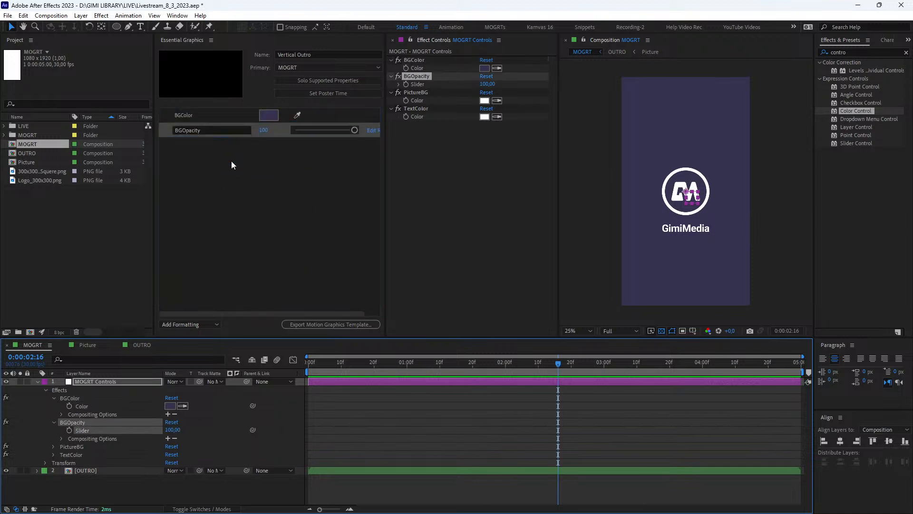
Step: Add a control group to the template and name it BACKGROUND
left_click(188, 324)
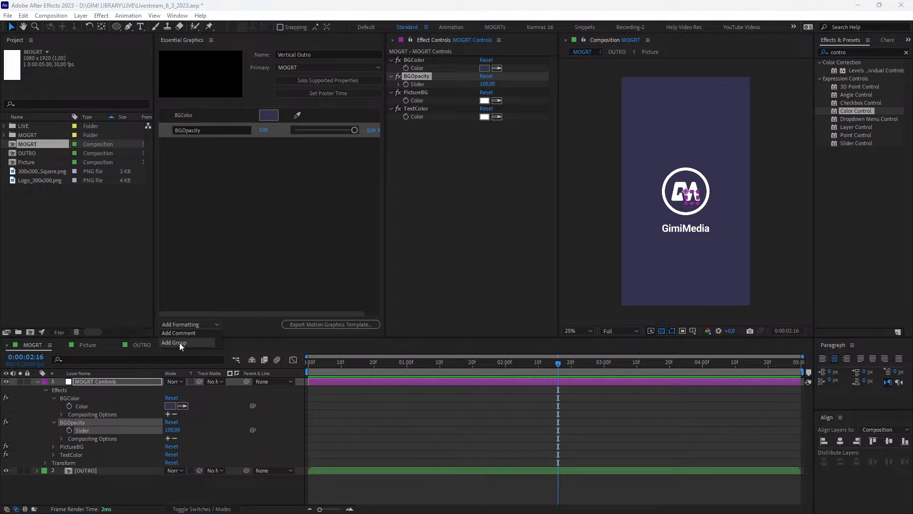
left_click(179, 343)
double_click(195, 144)
left_click_drag(197, 144, 141, 136)
double_click(191, 143)
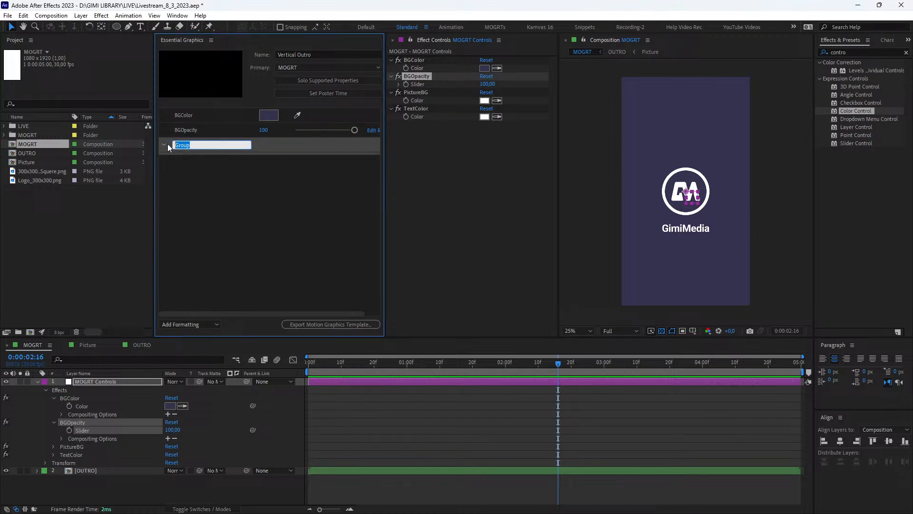
type("BACKGROUND")
key("Return")
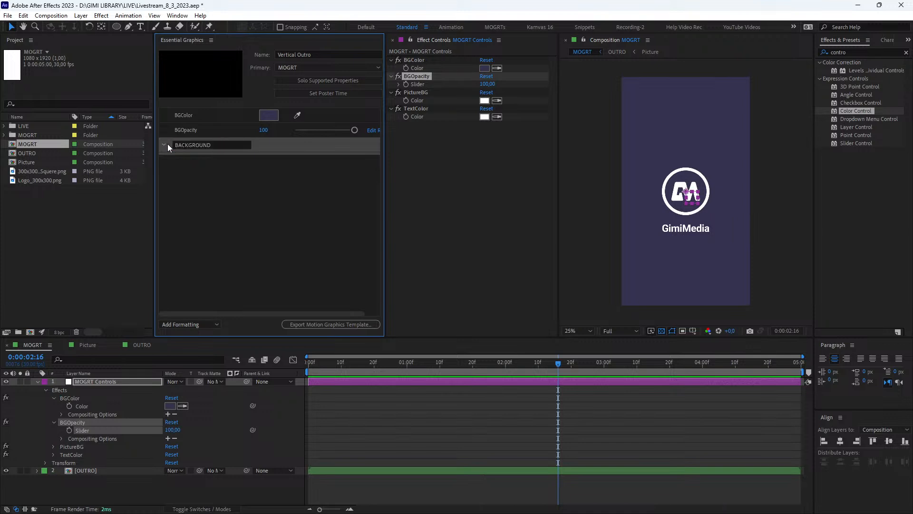
Step: Place the BGColor and BGOpacity controls inside the BACKGROUND group, with BGColor above BGOpacity
mouse_move(203, 115)
left_mouse_down()
mouse_move(203, 144)
mouse_move(211, 130)
left_mouse_up()
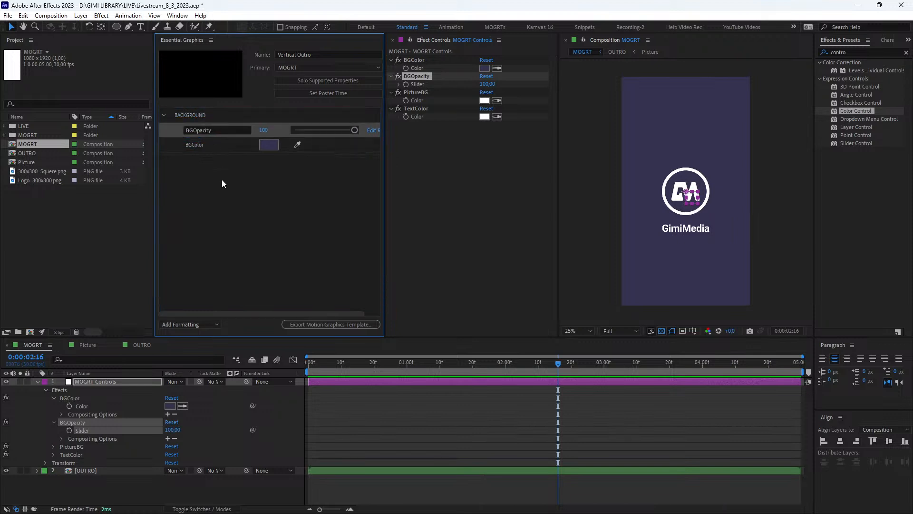
left_click(208, 130)
left_click_drag(253, 130, 253, 152)
Step: Rename the BACKGROUND group's controls to Color and Opacity by removing their BG prefixes
left_click(195, 131)
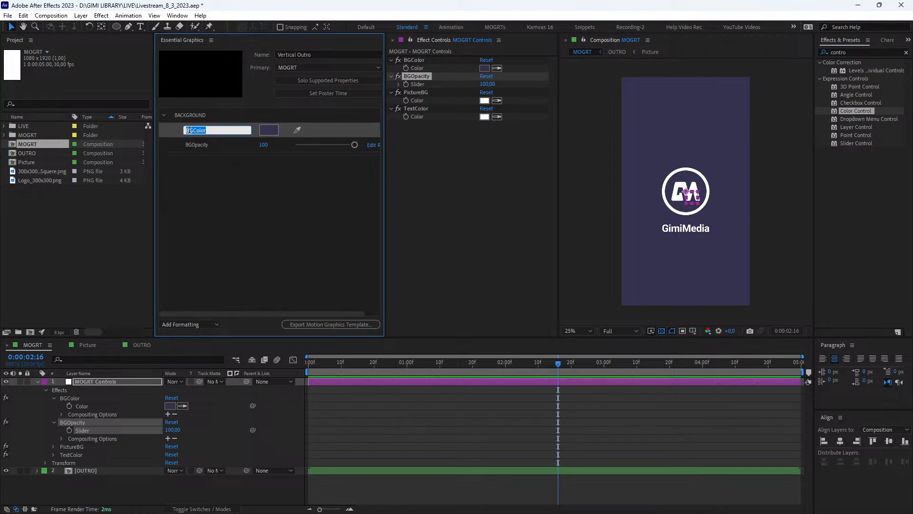
left_click(191, 130)
key("BackSpace")
key("BackSpace")
left_click(193, 145)
left_click_drag(193, 145, 176, 146)
key("BackSpace")
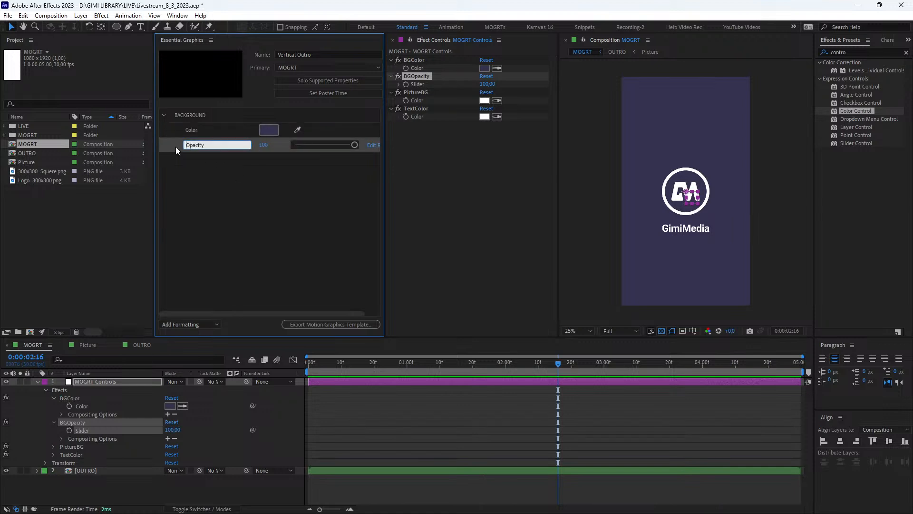
key("Return")
Step: Add a second control group below BACKGROUND and name it PICTURE
left_click(190, 323)
left_click(179, 340)
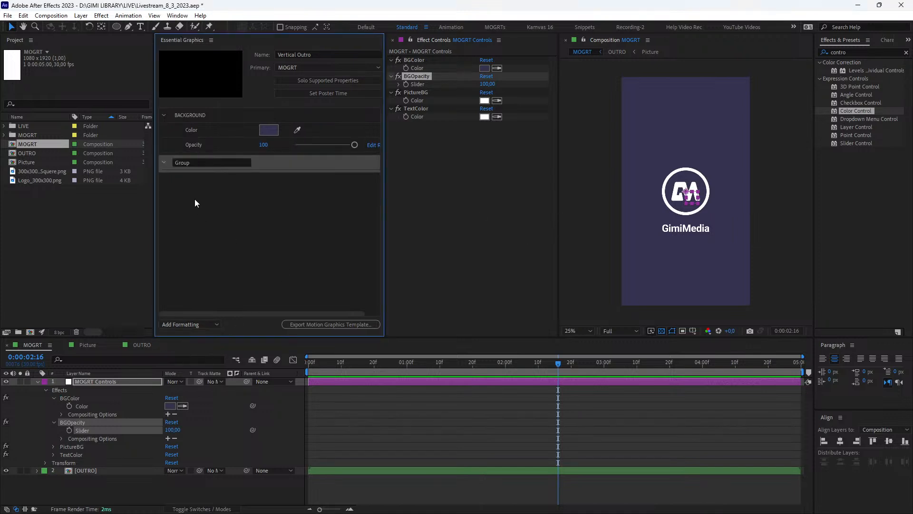
left_click_drag(200, 164, 145, 161)
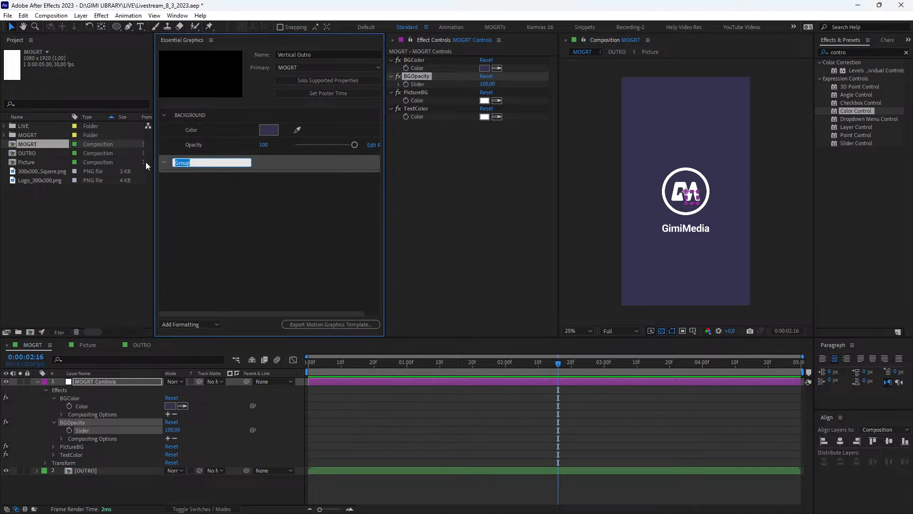
type("PIC")
type("RE")
key("Return")
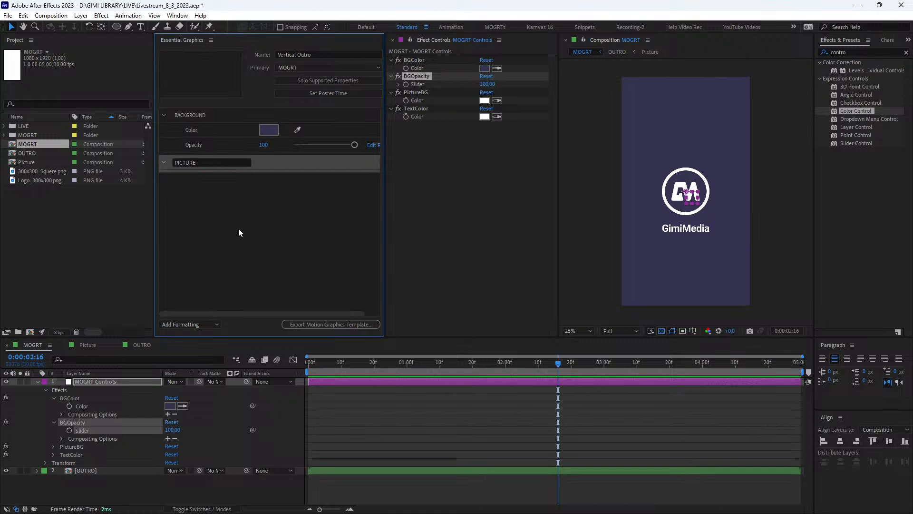
left_click(228, 242)
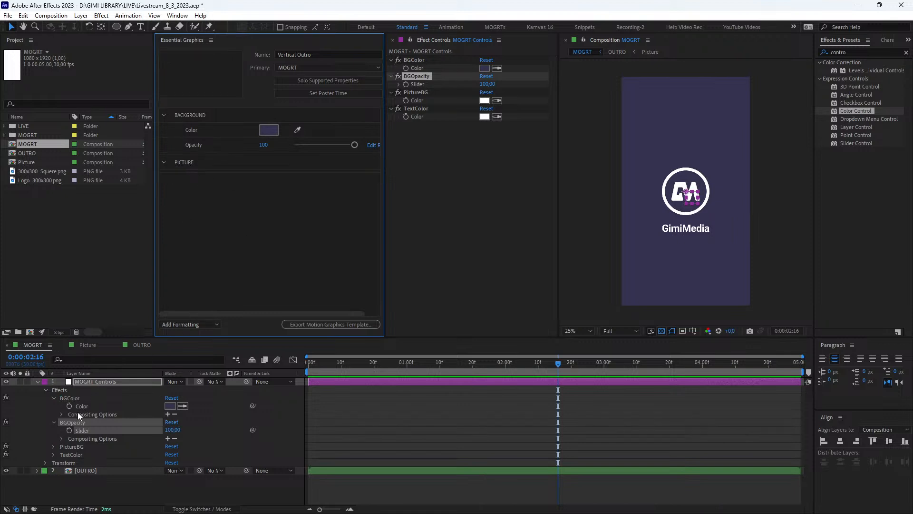
Step: Add the PictureBG color from the MOGRT Controls layer to the PICTURE group and rename it Color
left_click(54, 422)
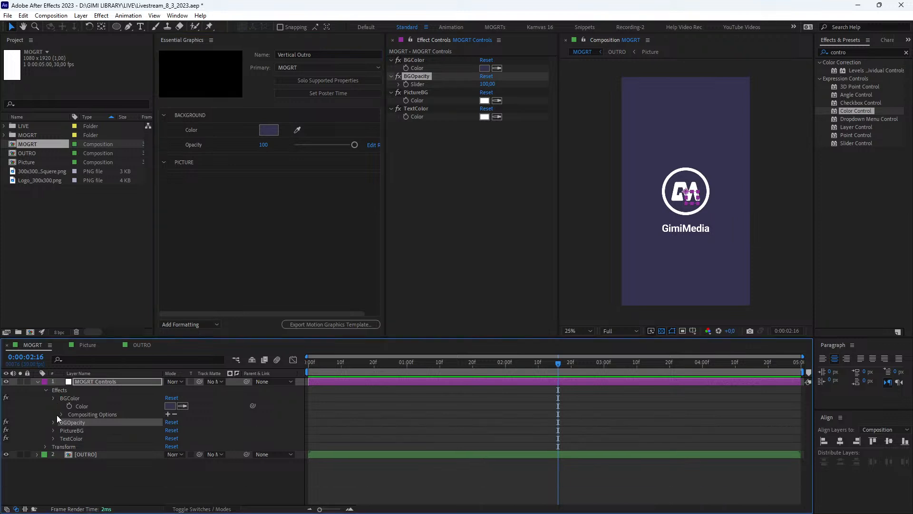
left_click(53, 398)
left_click(71, 414)
left_click(54, 414)
left_click_drag(75, 421, 213, 164)
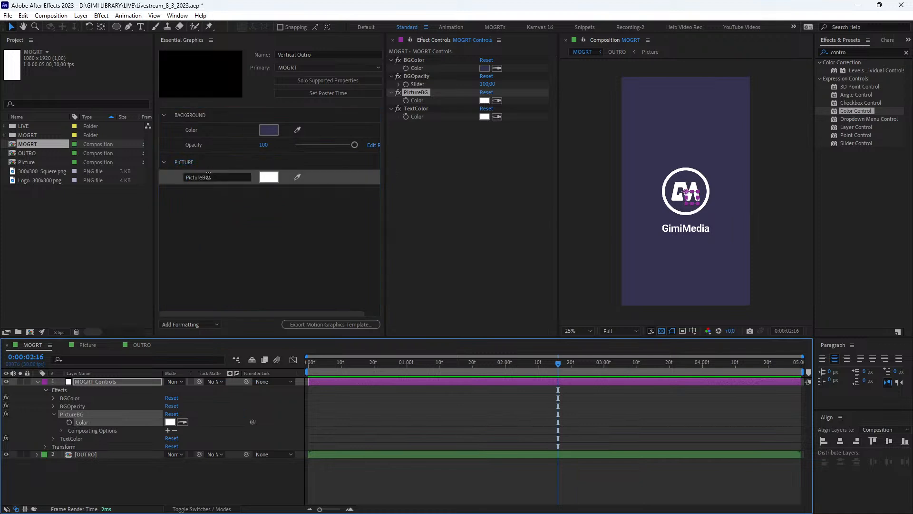
left_click(210, 176)
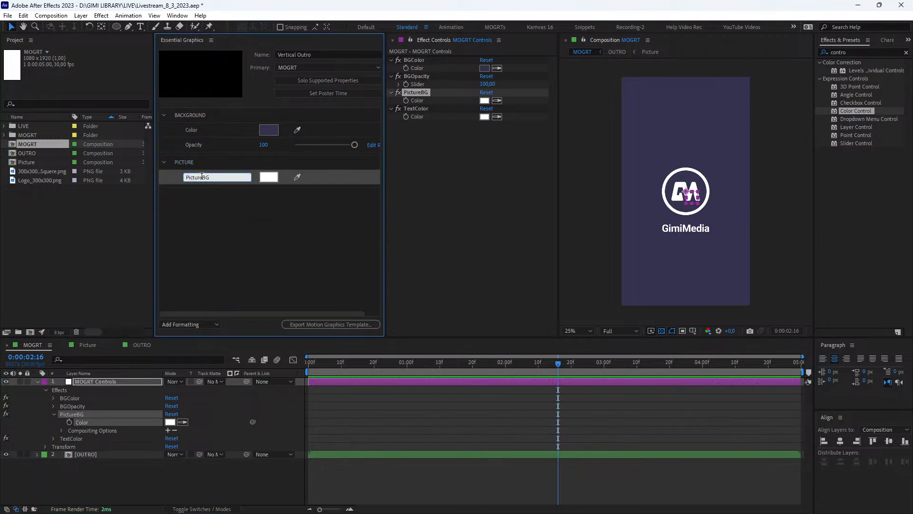
left_click_drag(219, 177, 165, 176)
type("Color")
key("Return")
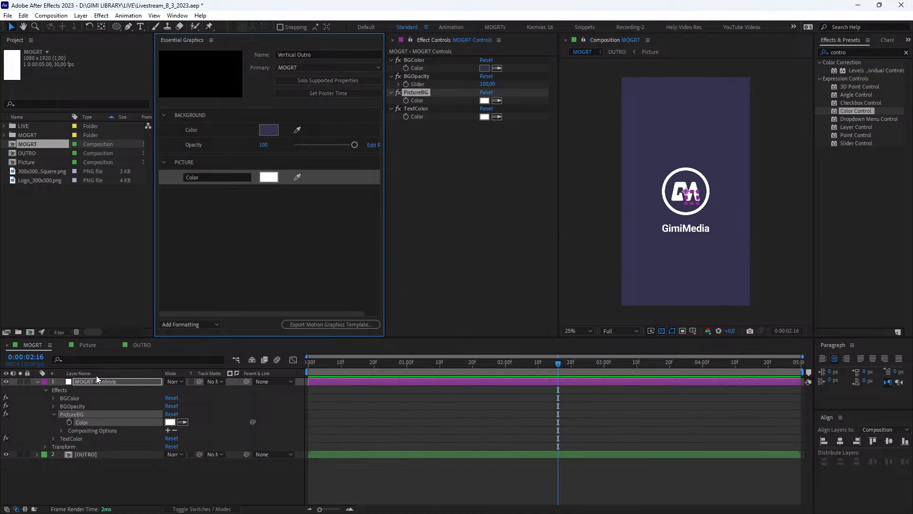
Step: Open the Picture composition nested in OUTRO and add its 300x300_Logo_Squere.png layer to the PICTURE group
double_click(84, 455)
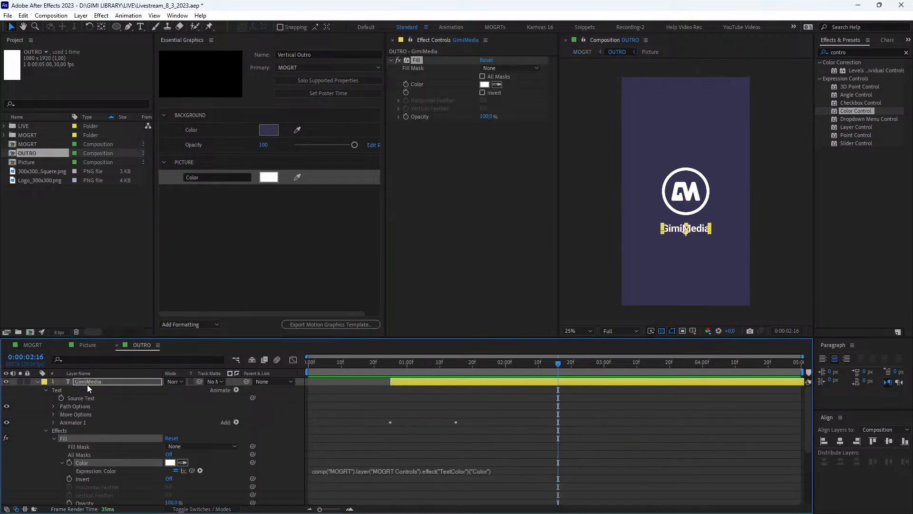
left_click(37, 382)
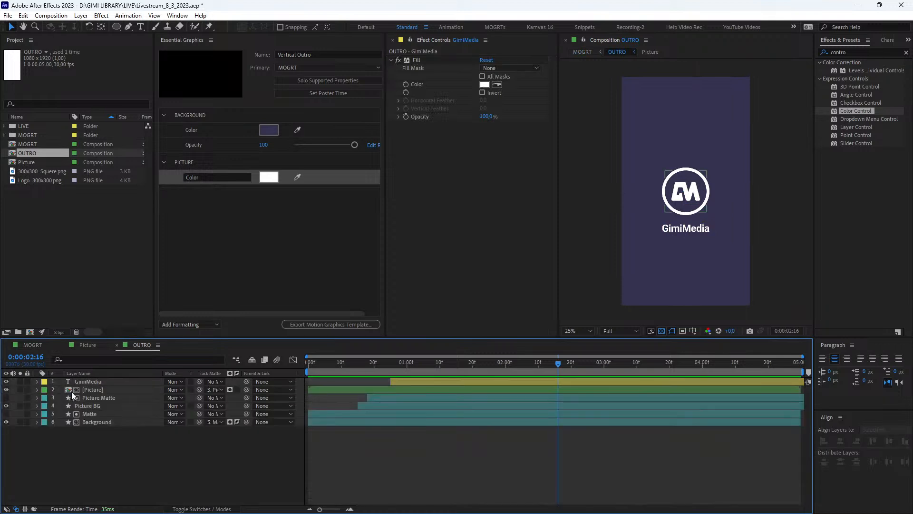
left_click(93, 390)
double_click(103, 390)
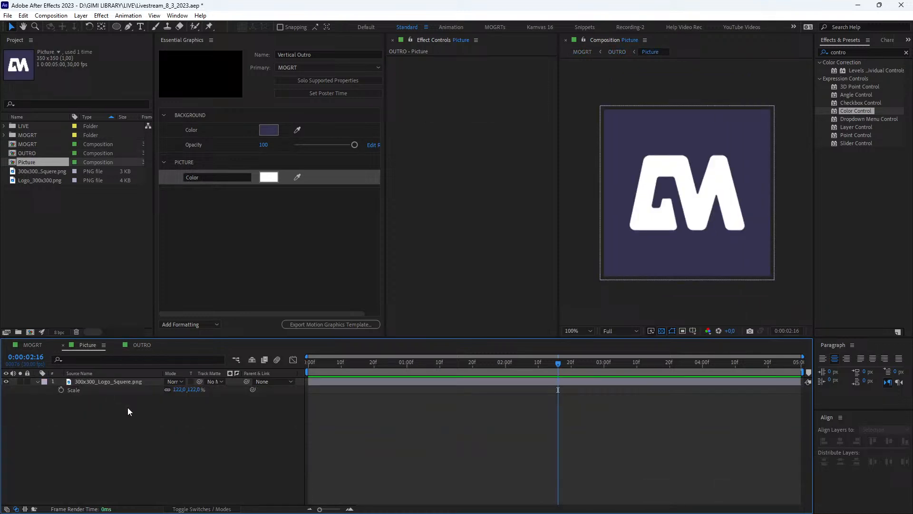
left_click(88, 381)
left_click_drag(110, 379, 255, 179)
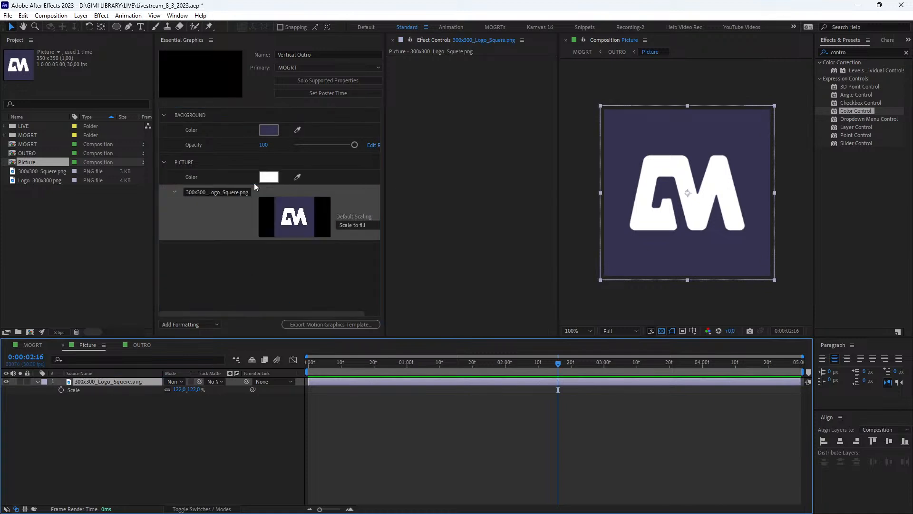
Step: Rename the logo media control in the PICTURE group to Add Picture
left_click(231, 192)
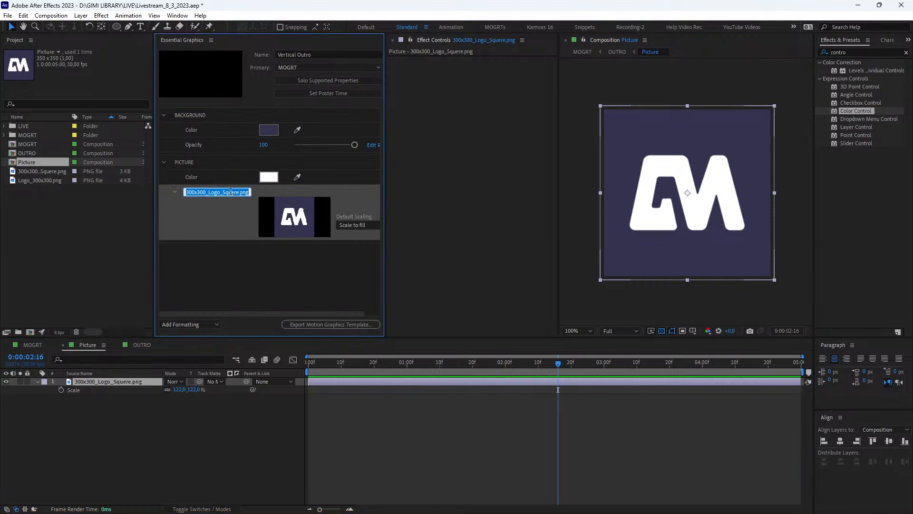
type("Add Picture")
left_click(305, 251)
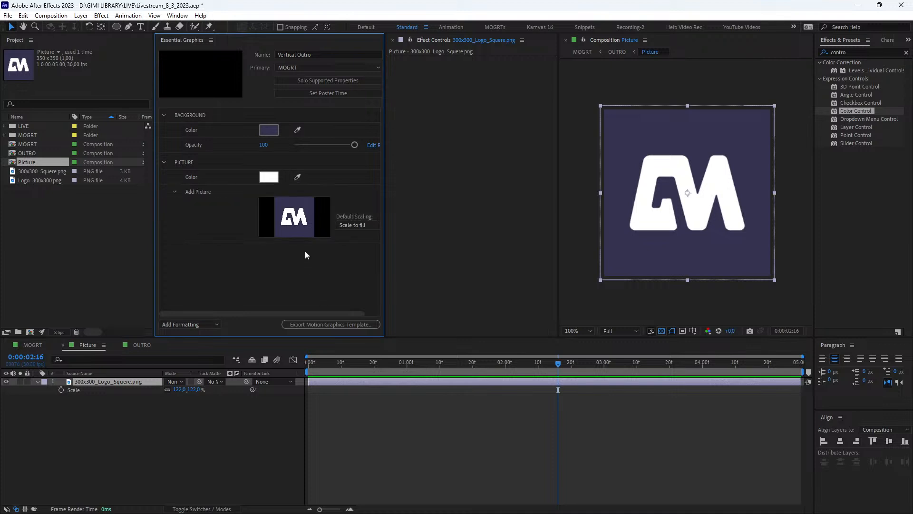
Step: Replace the Add Picture layer with a placeholder saved as Add Picture - Placeholder.png, and collapse the Add Picture control
right_click(293, 217)
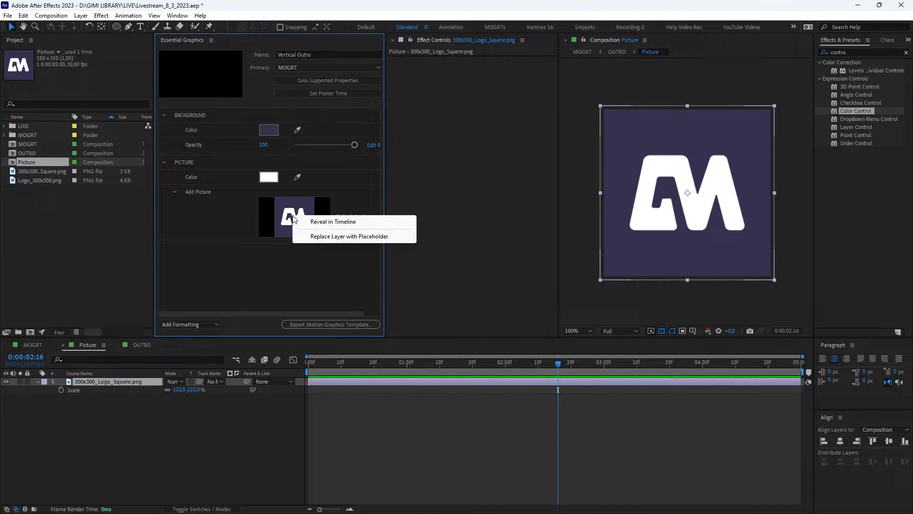
left_click(357, 237)
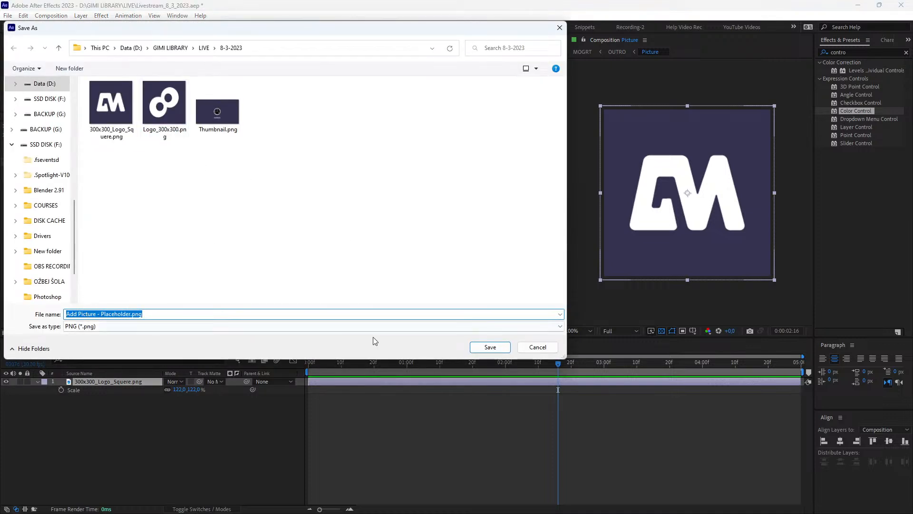
left_click(490, 347)
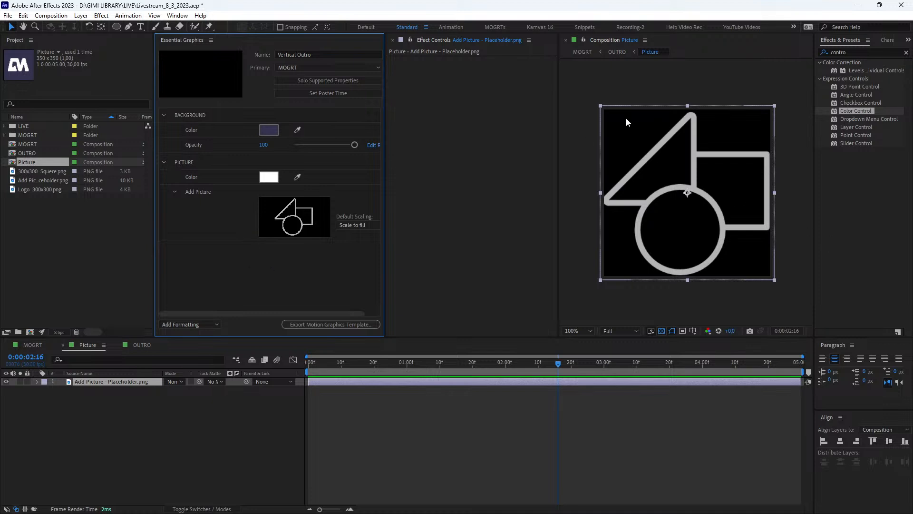
left_click(176, 191)
double_click(183, 163)
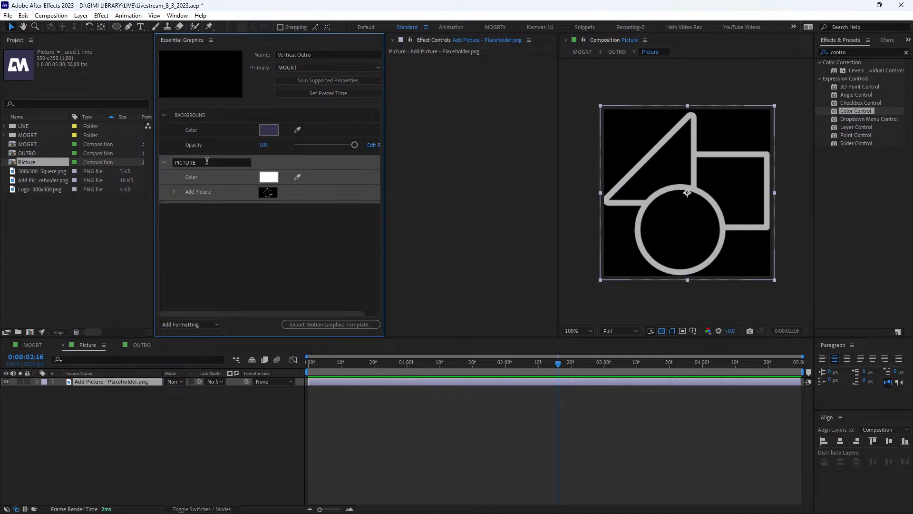
Step: Add a new group named TEXT below the PICTURE group in Essential Graphics
left_click(217, 240)
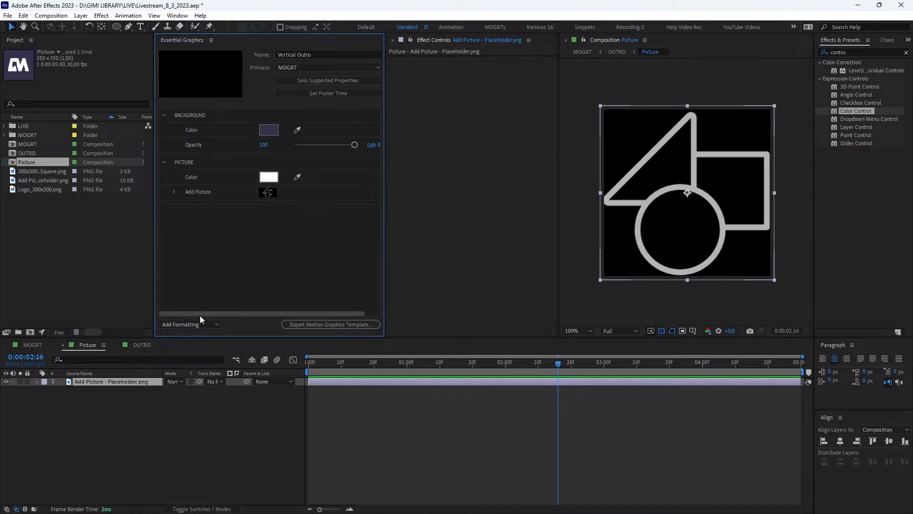
left_click(179, 324)
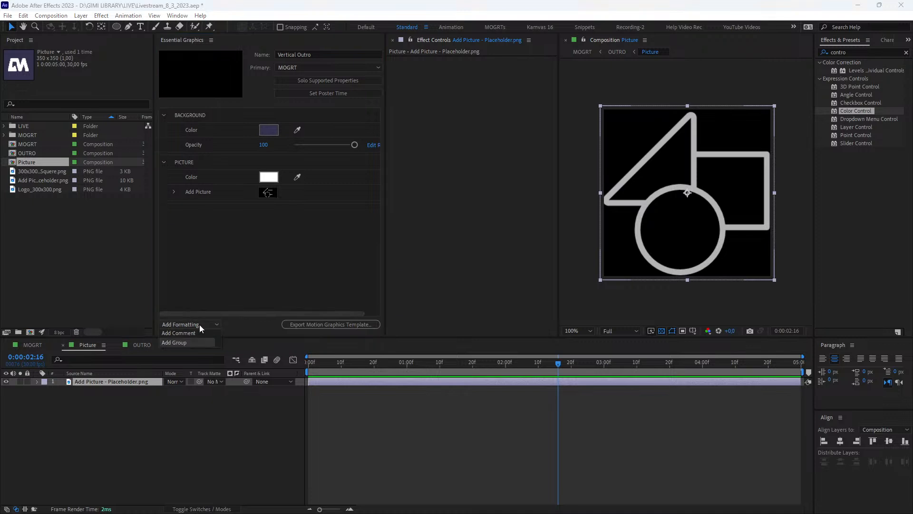
left_click(181, 342)
left_click(198, 212)
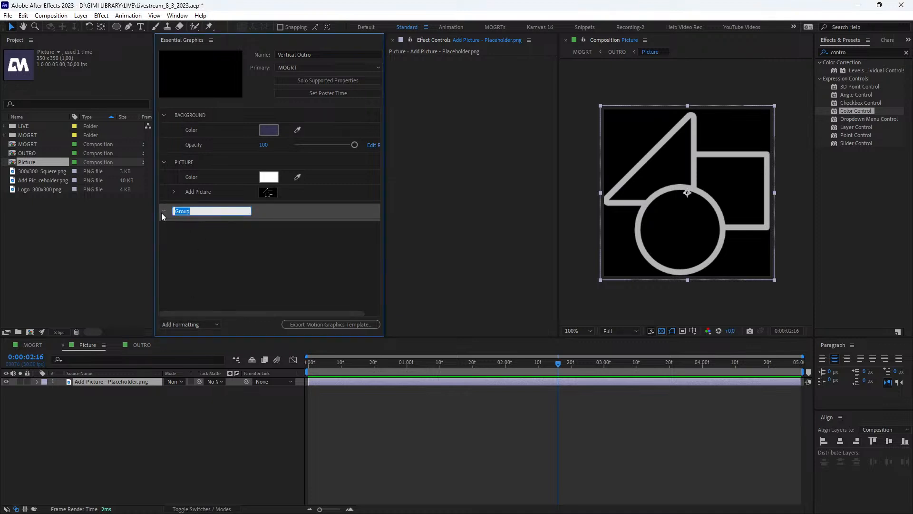
type("TEXT")
key("Return")
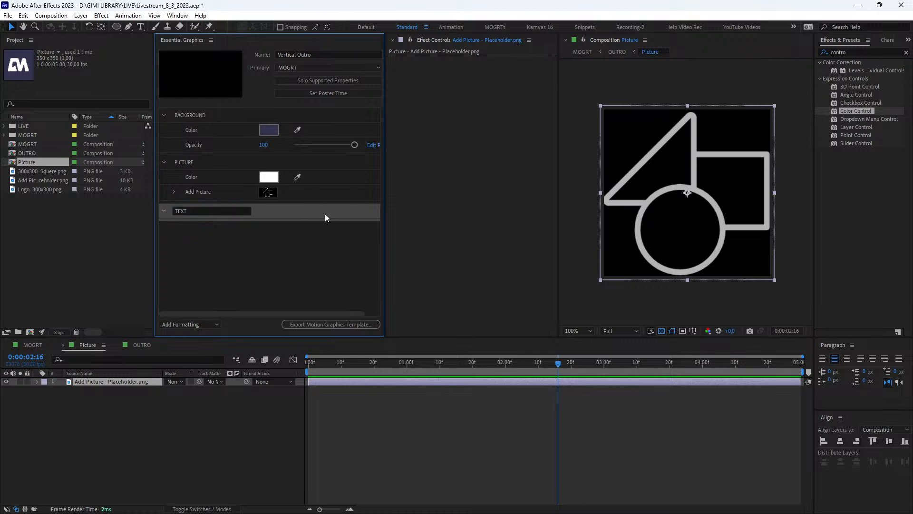
Step: Open the OUTRO composition from MOGRT and add the GimiMedia layer's Source Text to the TEXT group
left_click(32, 344)
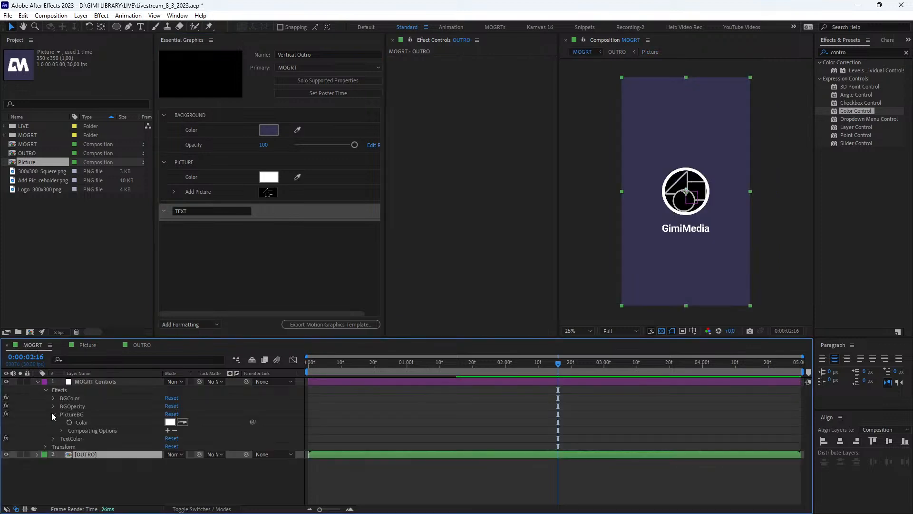
left_click(53, 413)
double_click(90, 438)
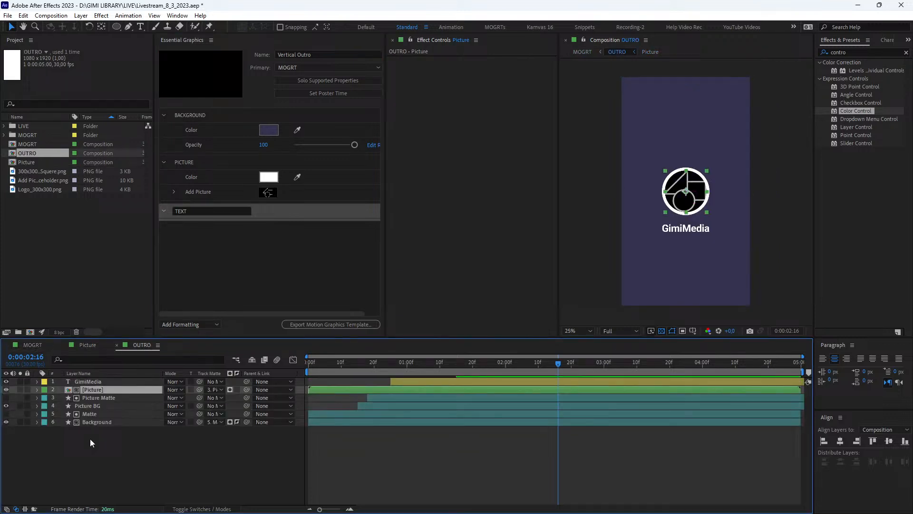
left_click(68, 383)
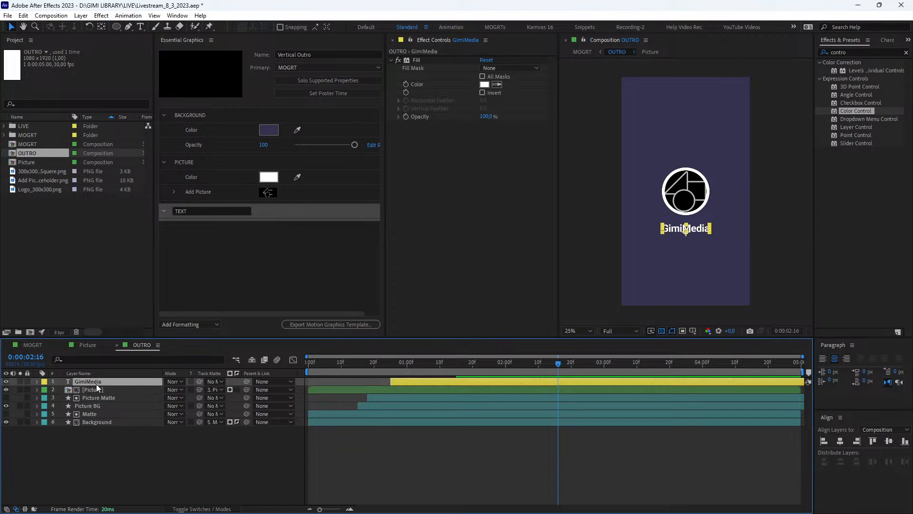
left_click(37, 382)
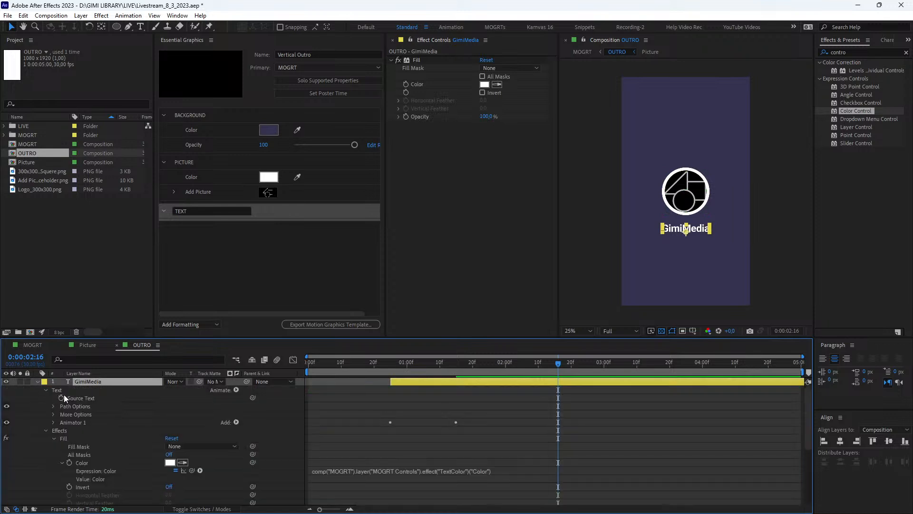
left_click(49, 389)
left_click(74, 398)
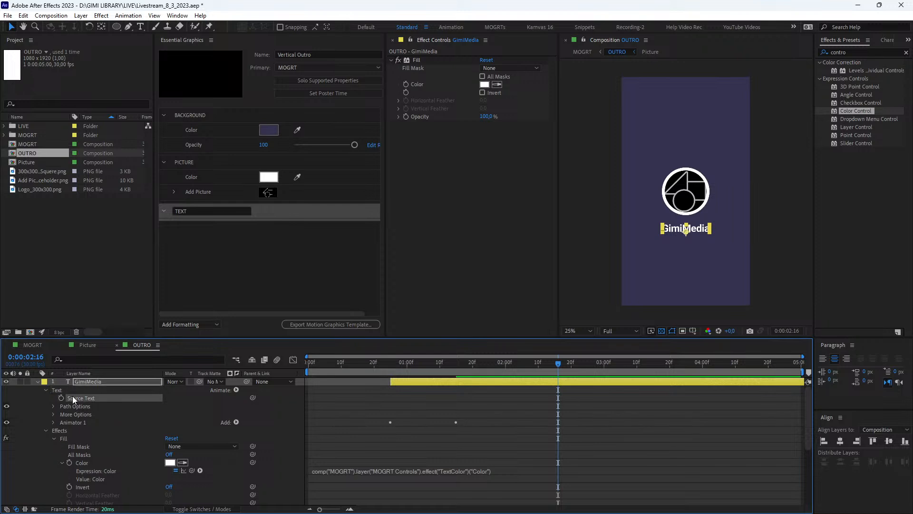
left_click_drag(76, 398, 227, 210)
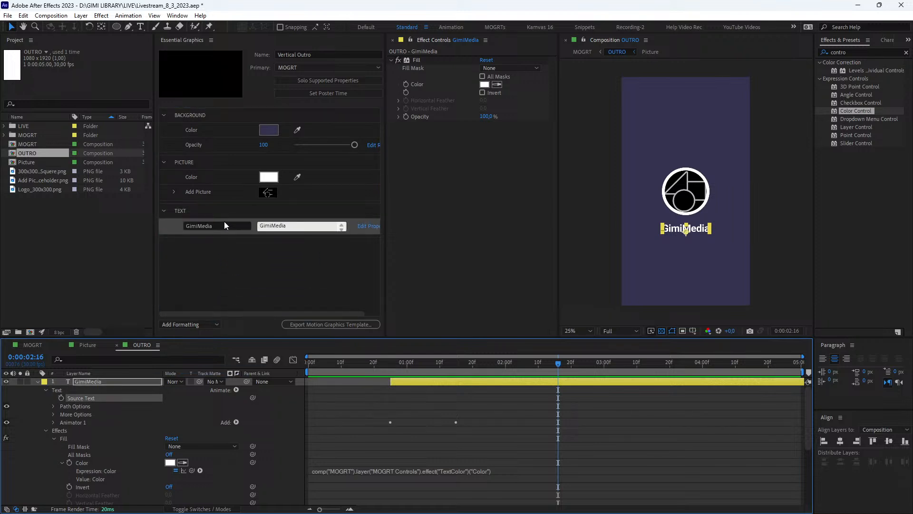
Step: Rename the GimiMedia source text control in the TEXT group to Text
left_click(228, 224)
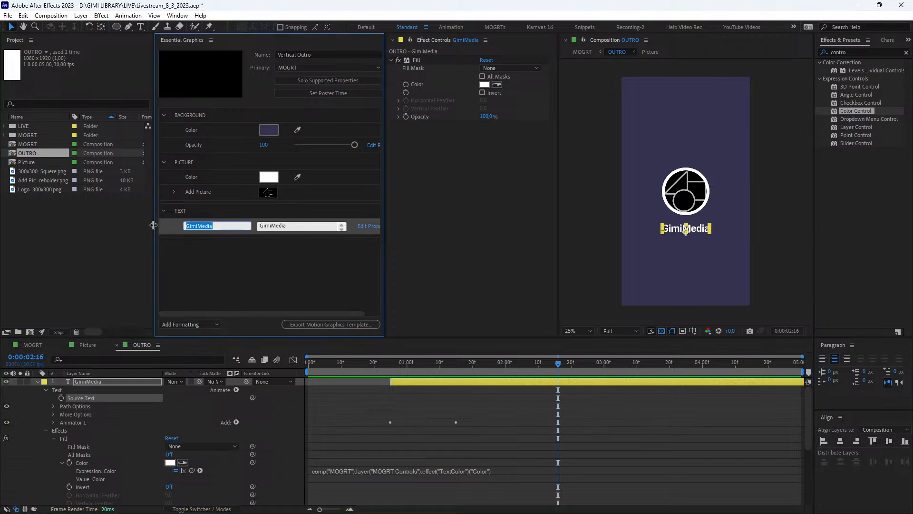
type("Text")
left_click(265, 268)
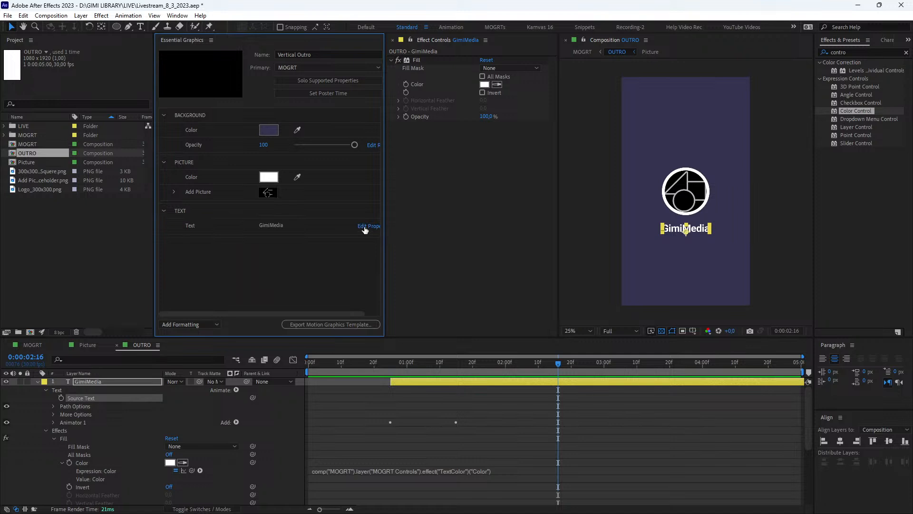
Step: Widen the Essential Graphics area and enable custom font selection and font size adjustment for the Text control
left_click_drag(384, 233, 412, 233)
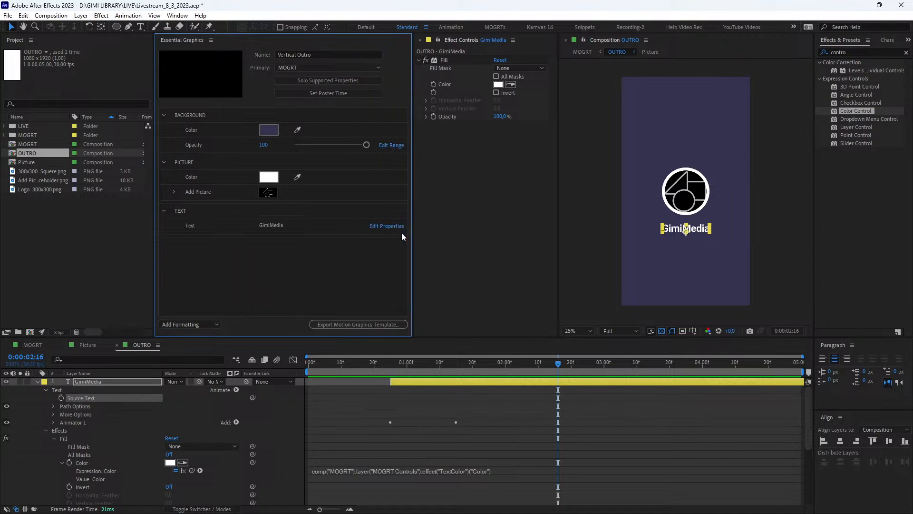
left_click(379, 226)
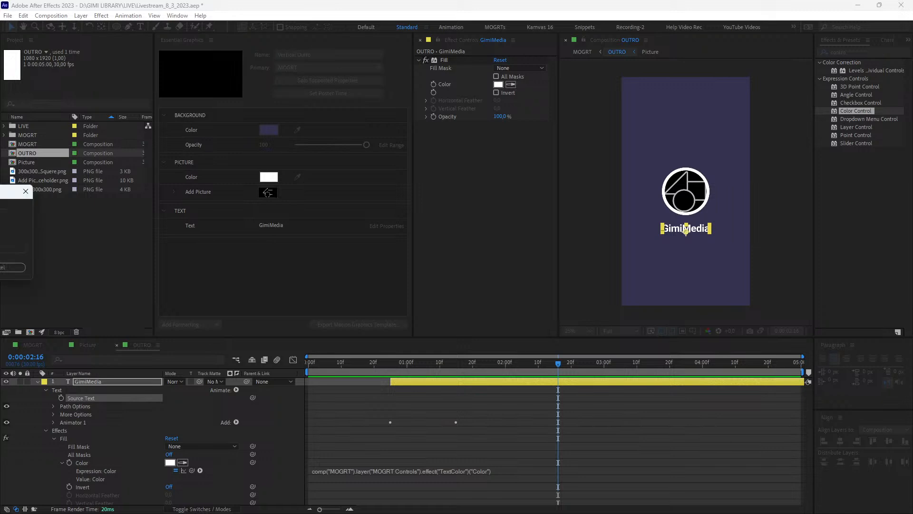
left_click_drag(232, 184, 238, 200)
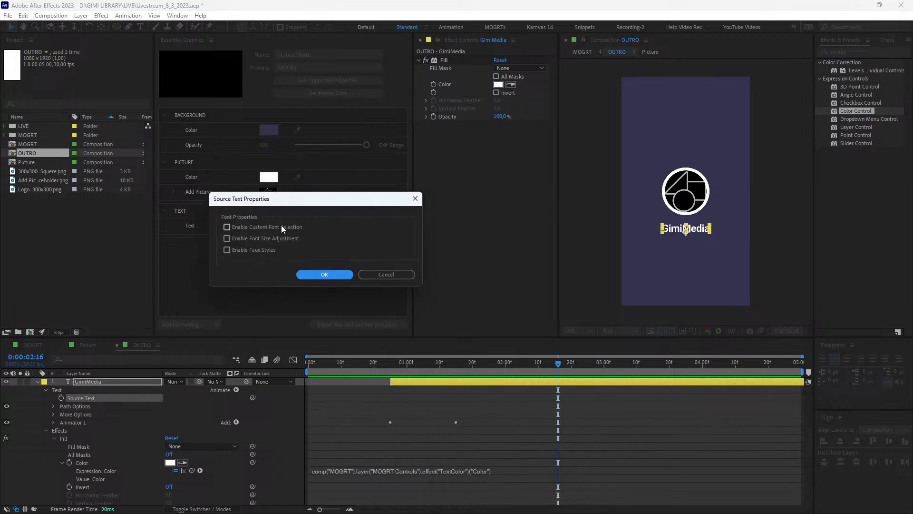
left_click(228, 228)
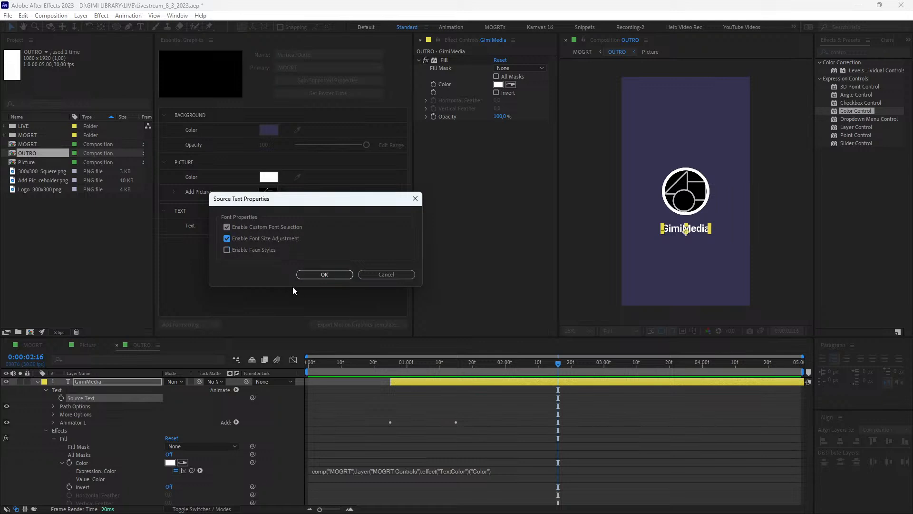
left_click(320, 275)
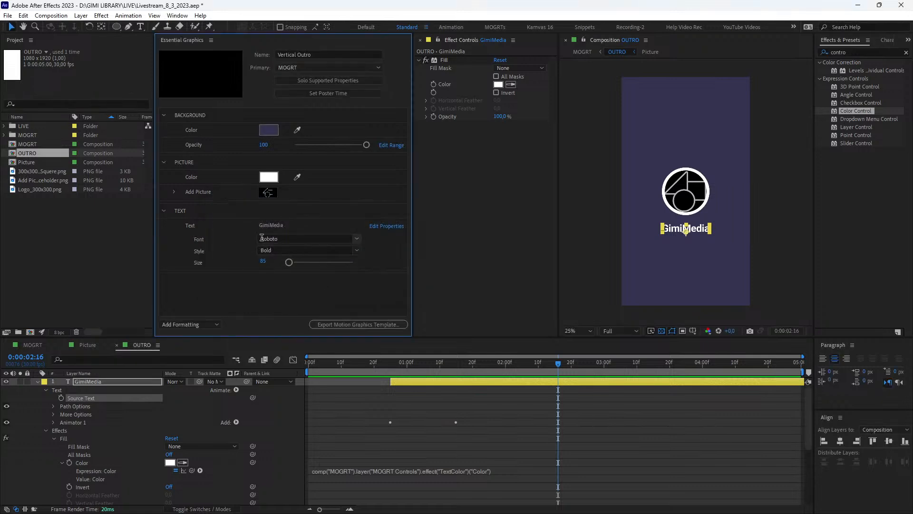
left_click(355, 238)
key("Escape")
left_click(354, 250)
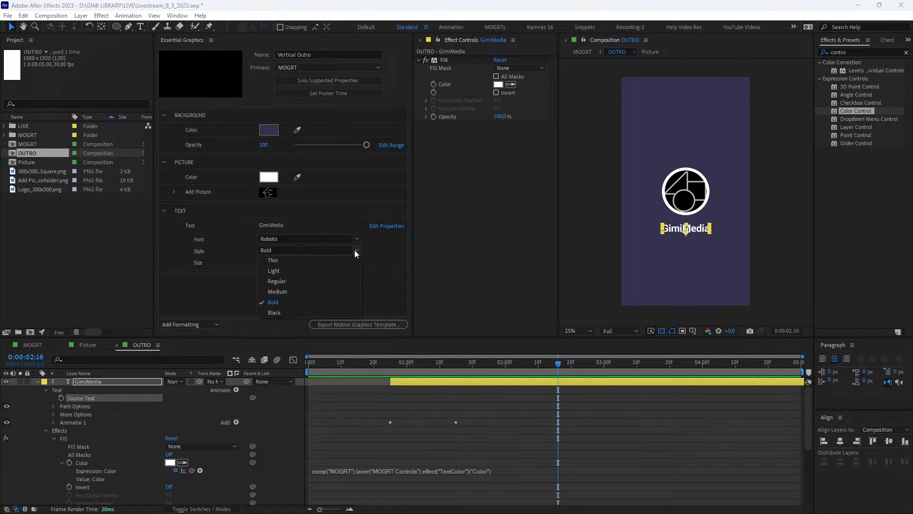
left_click(299, 293)
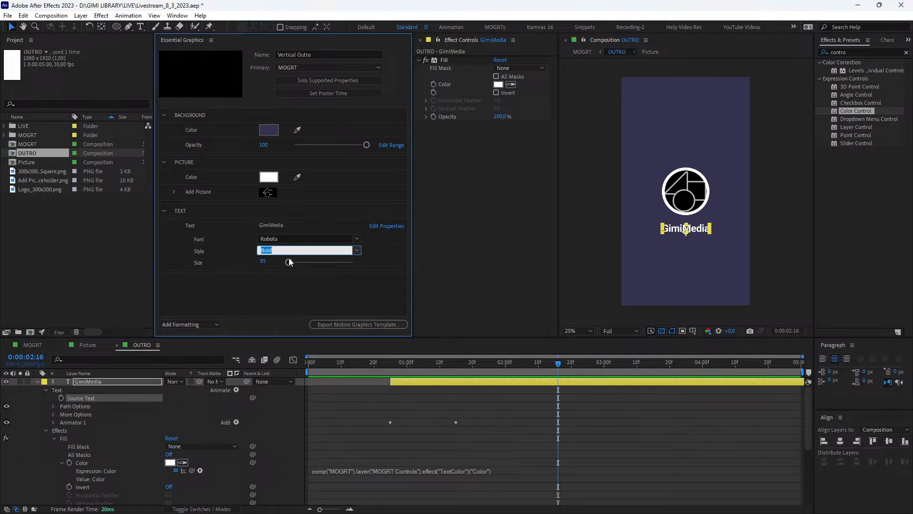
left_click(357, 238)
key("Escape")
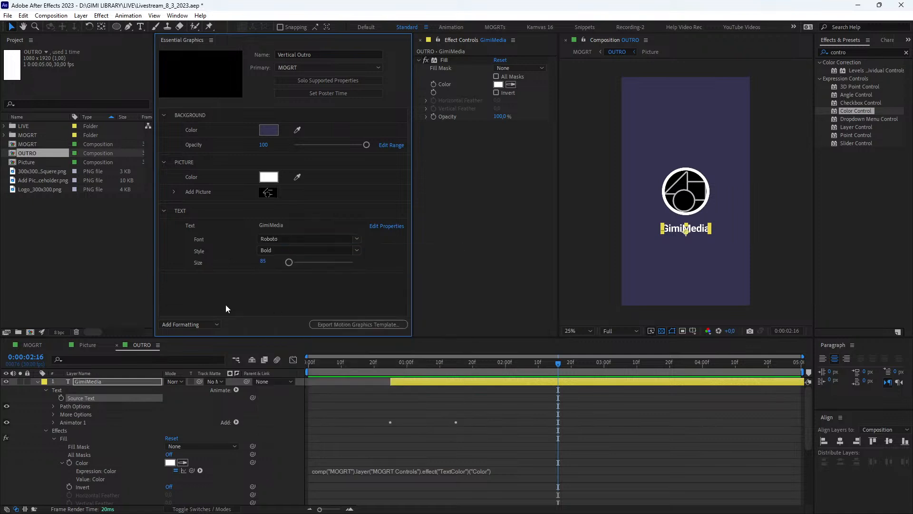
Step: Add the TextColor color from the MOGRT composition's MOGRT Controls layer to the TEXT group and rename it Color
left_click(38, 344)
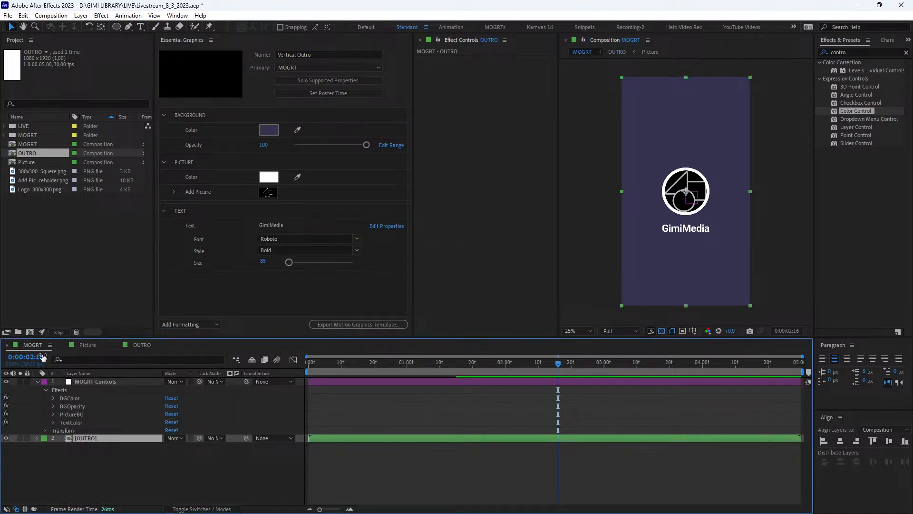
left_click(89, 381)
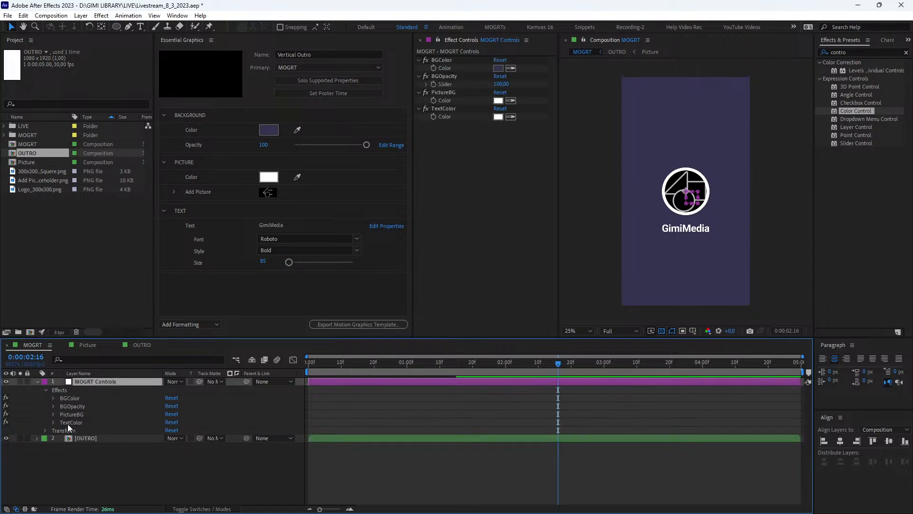
left_click(66, 422)
left_click(53, 423)
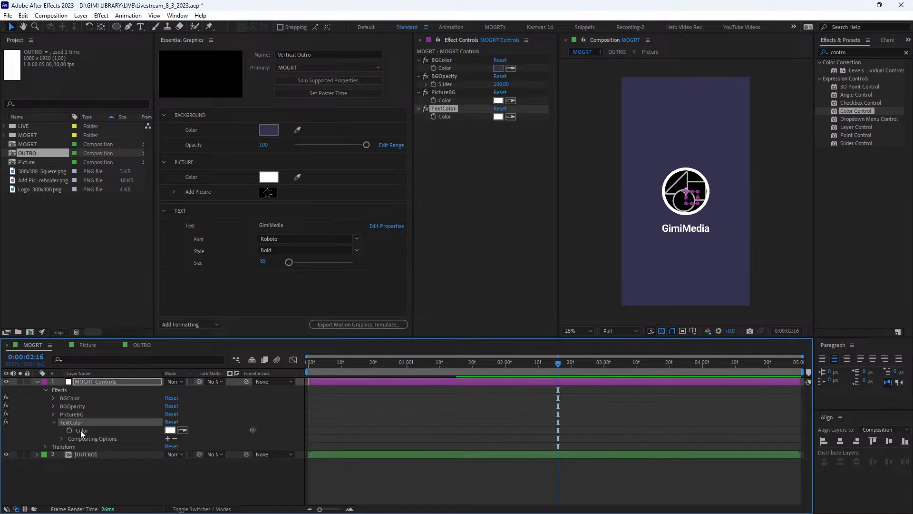
left_click_drag(79, 430, 264, 270)
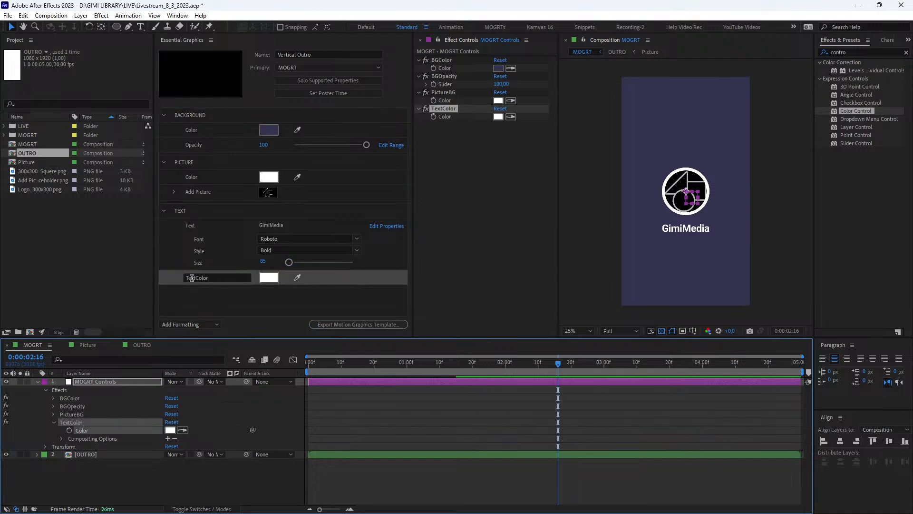
left_click(195, 278)
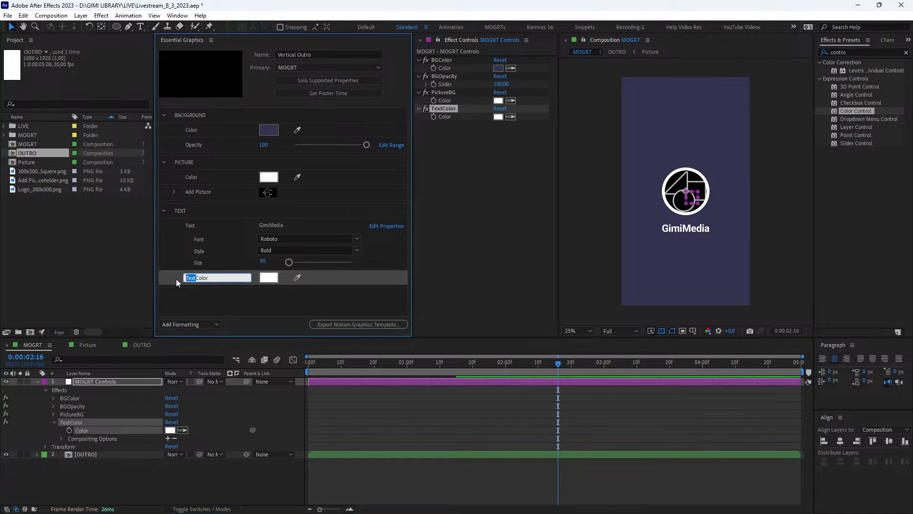
left_click(221, 291)
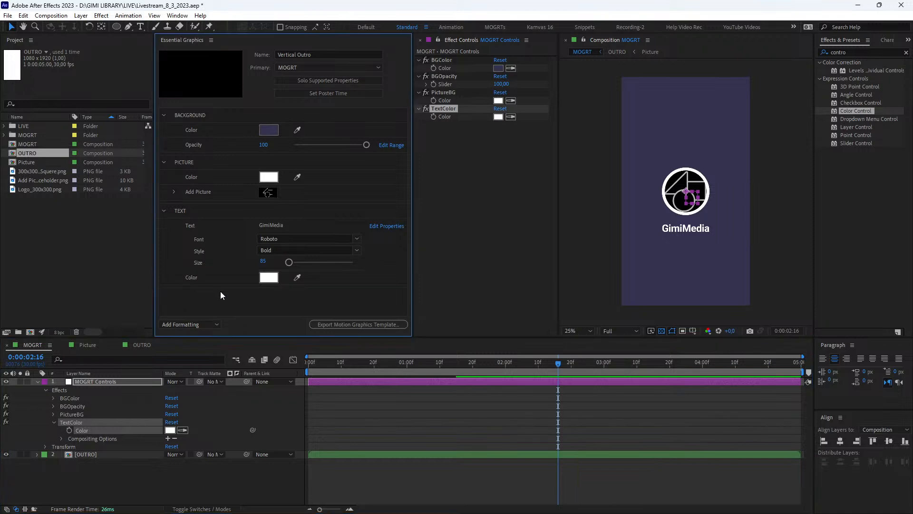
Step: Save the project and set the template's poster frame at 0:00:02:28
key("ctrl+s")
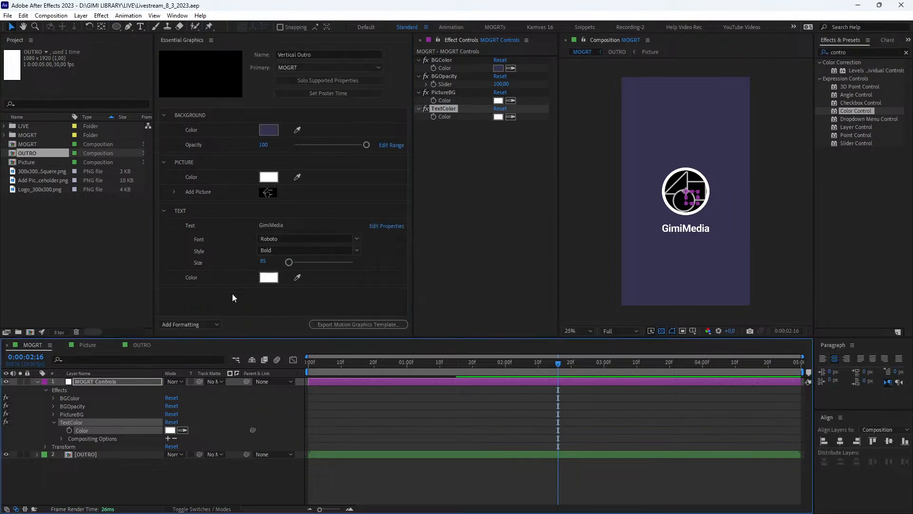
left_click_drag(495, 363, 598, 371)
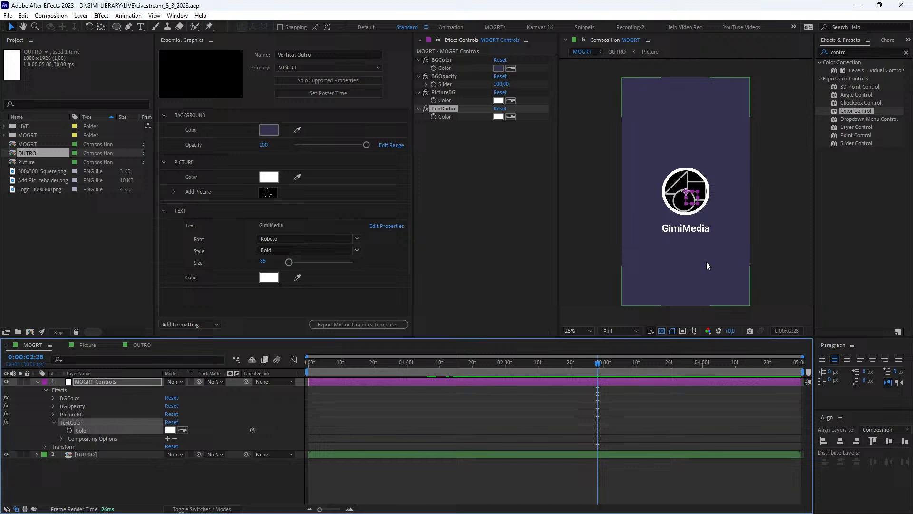
left_click(335, 93)
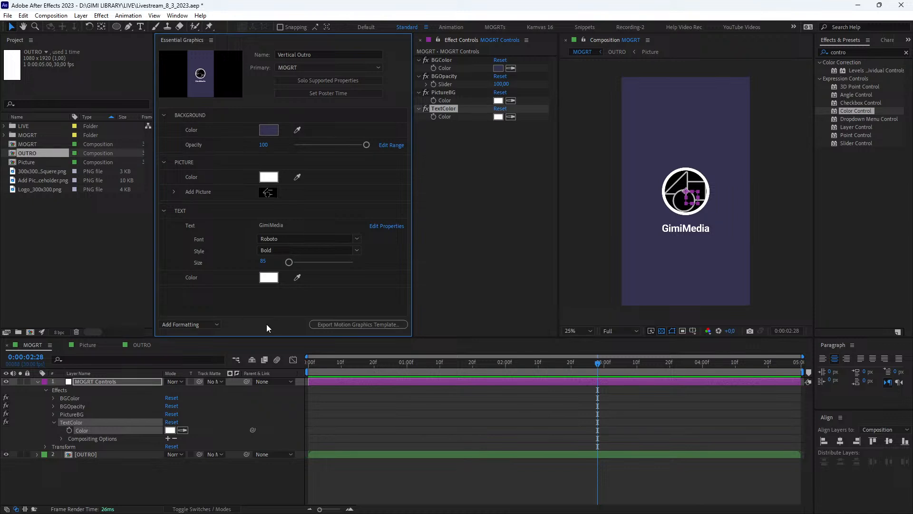
Step: Collapse the TEXT, PICTURE and BACKGROUND groups in Essential Graphics
left_click(164, 210)
left_click(165, 162)
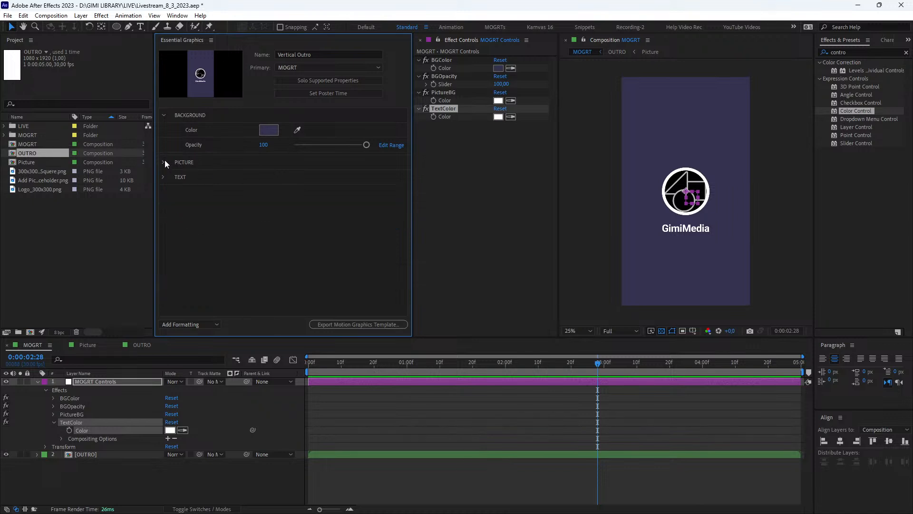
left_click(164, 116)
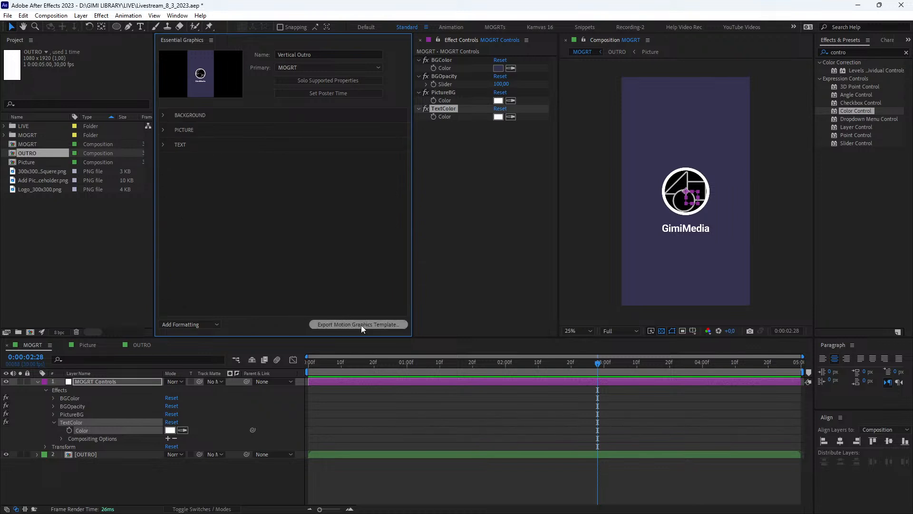
Step: Save the project and export the template to the local Creative Cloud Files > MOGRTs folder as Vertical Outro.mogrt, replacing the existing file
left_click(370, 324)
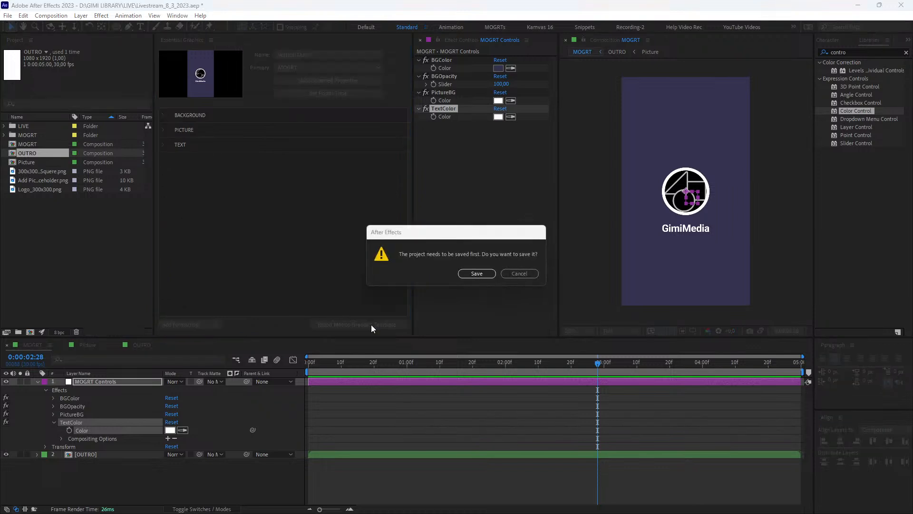
left_click(477, 274)
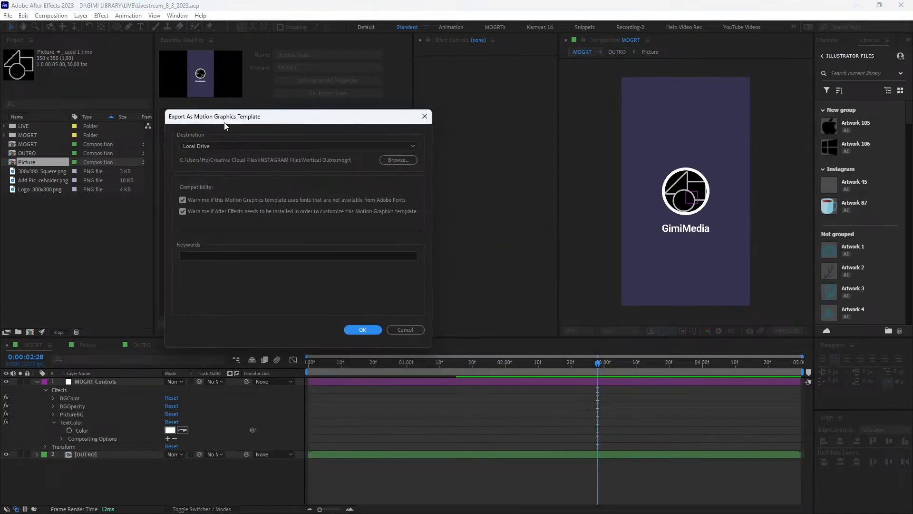
left_click(397, 161)
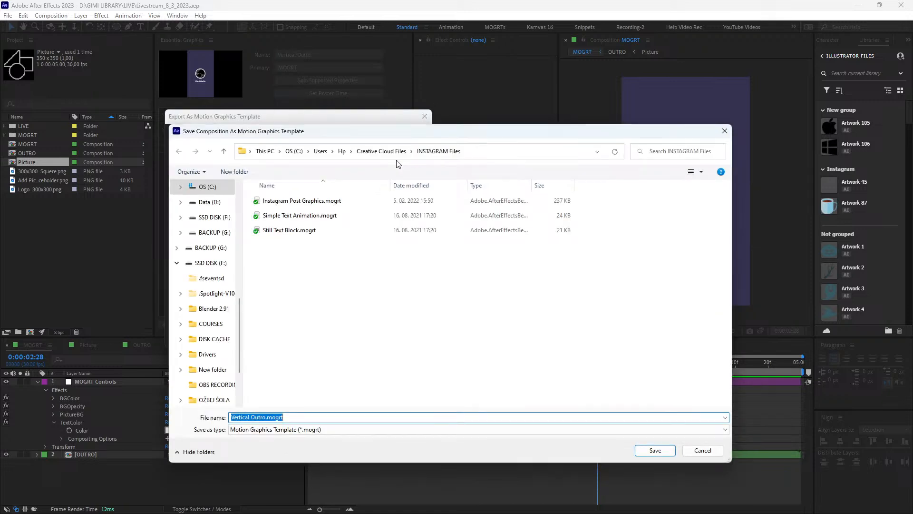
left_click(342, 151)
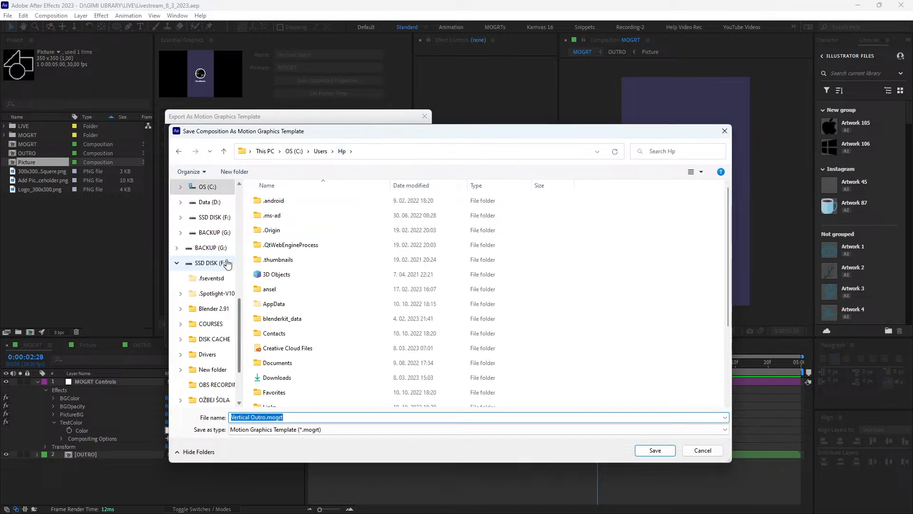
scroll(210, 249, "up", 2)
left_click(211, 248)
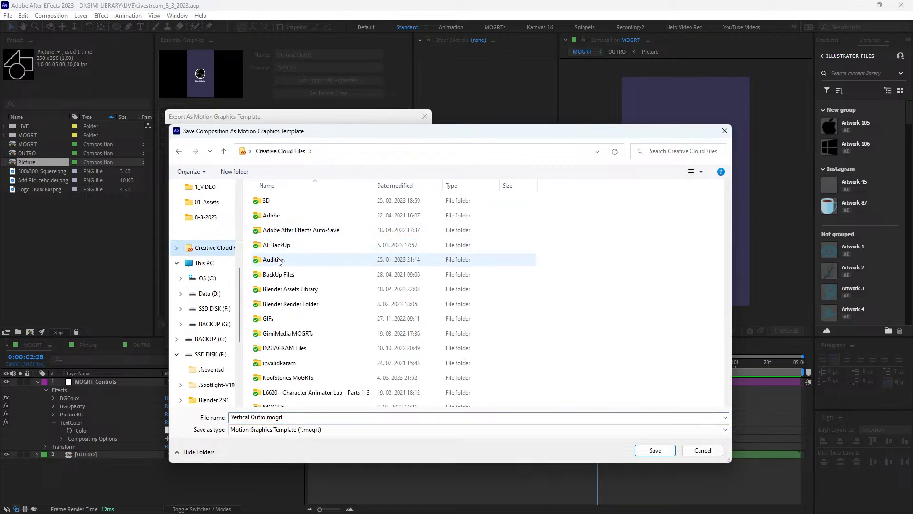
scroll(300, 312, "down", 1)
double_click(294, 369)
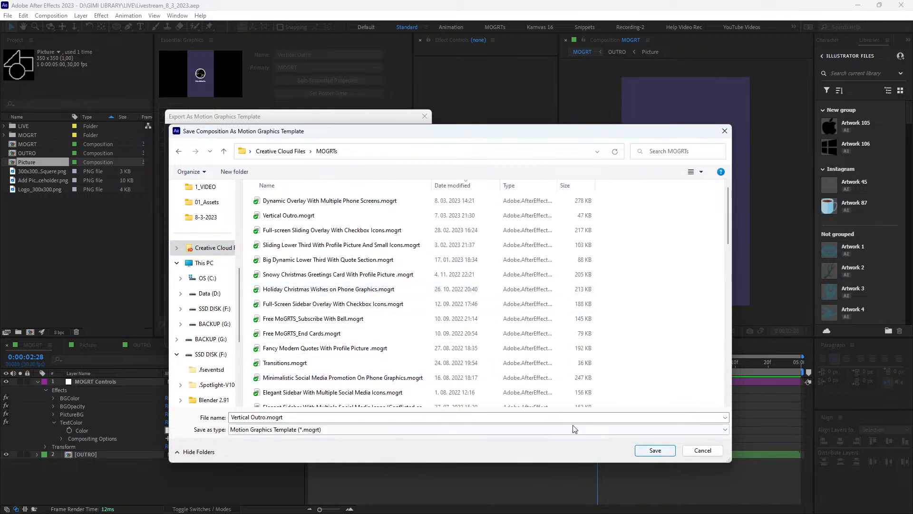
left_click(642, 451)
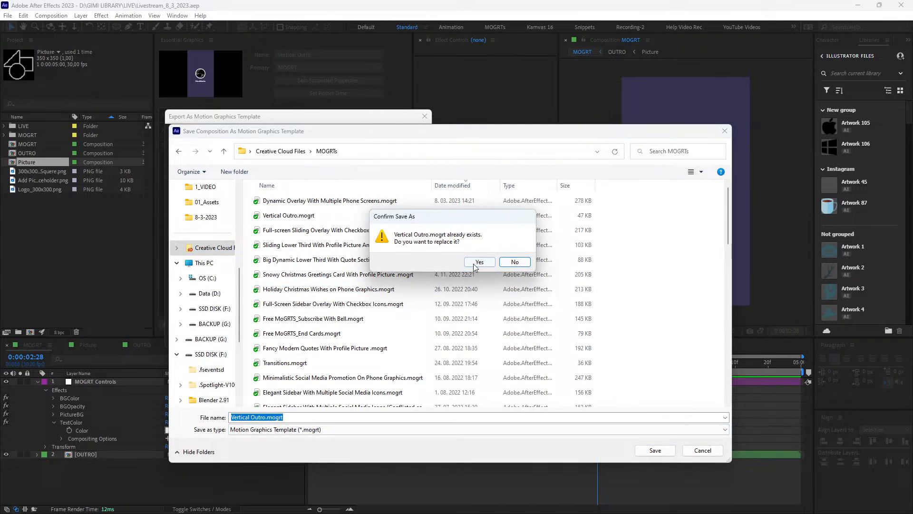
left_click(479, 263)
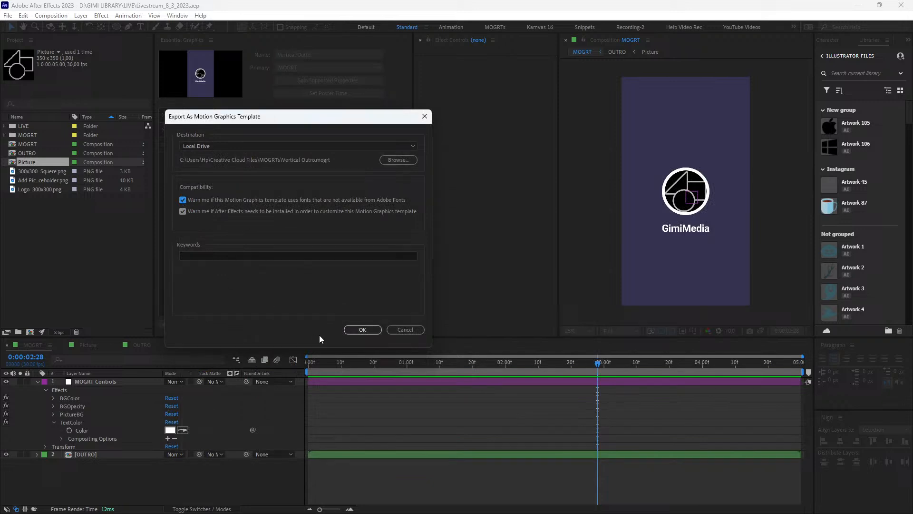
left_click(368, 329)
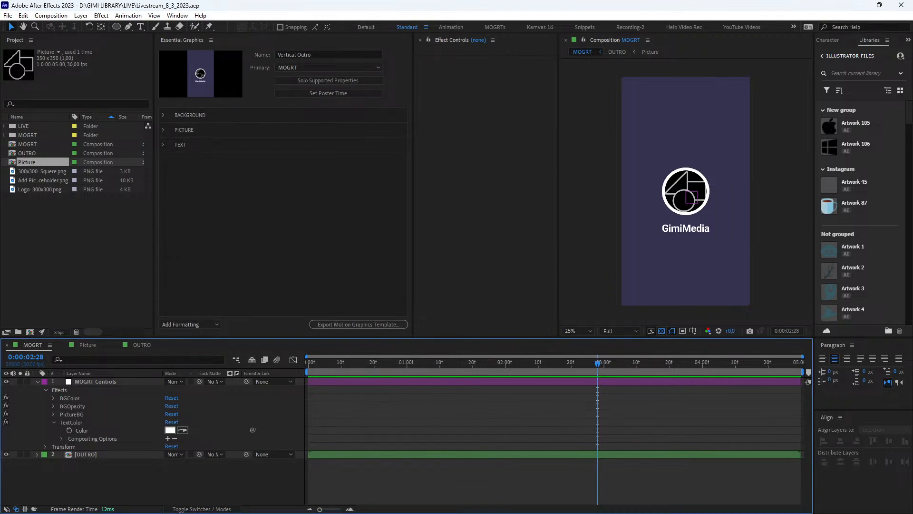
Step: Switch to Premiere Pro, hide video track V1 and delete the three Dynamic Overlay clips on V5 of the MOGRT Preview sequence
key("alt+Tab")
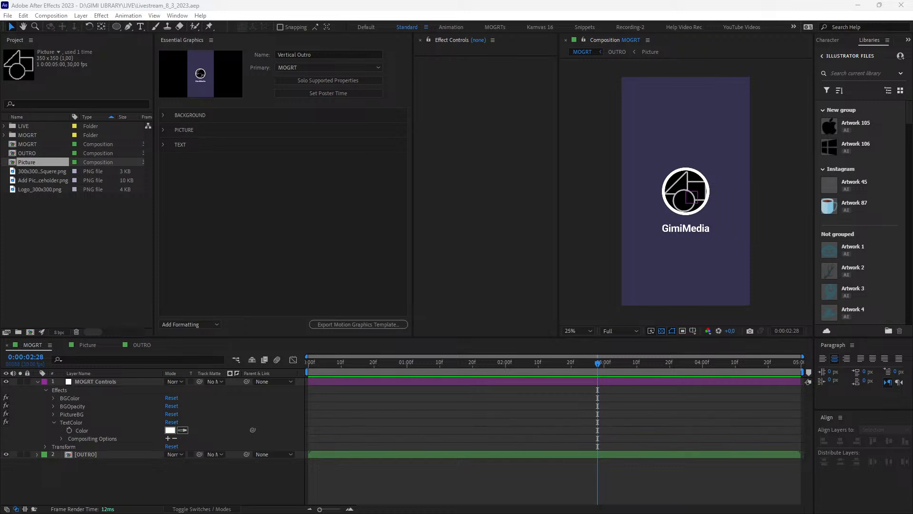
left_click_drag(0, 71, 399, 3)
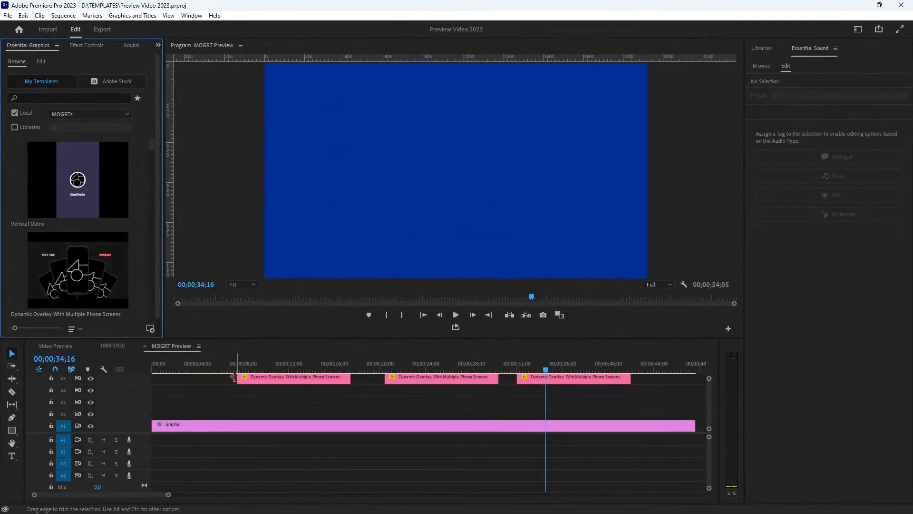
left_click(91, 426)
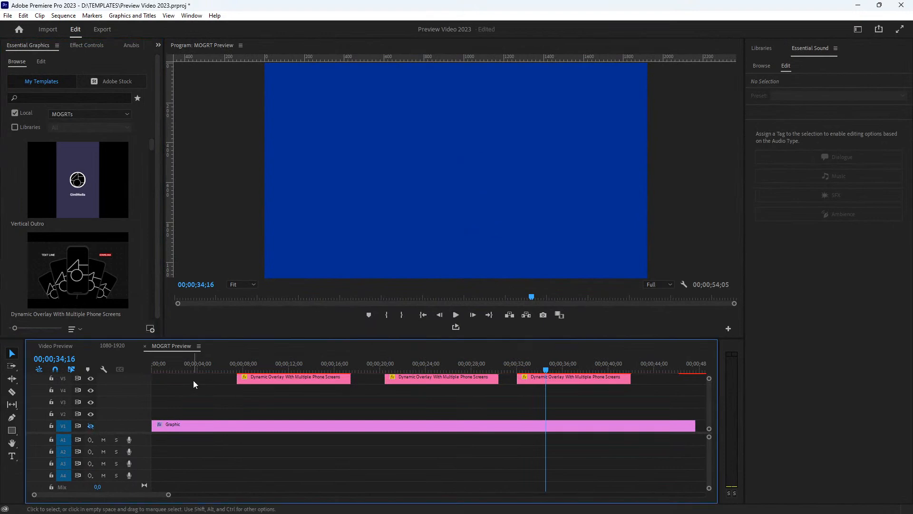
left_click_drag(201, 385, 653, 397)
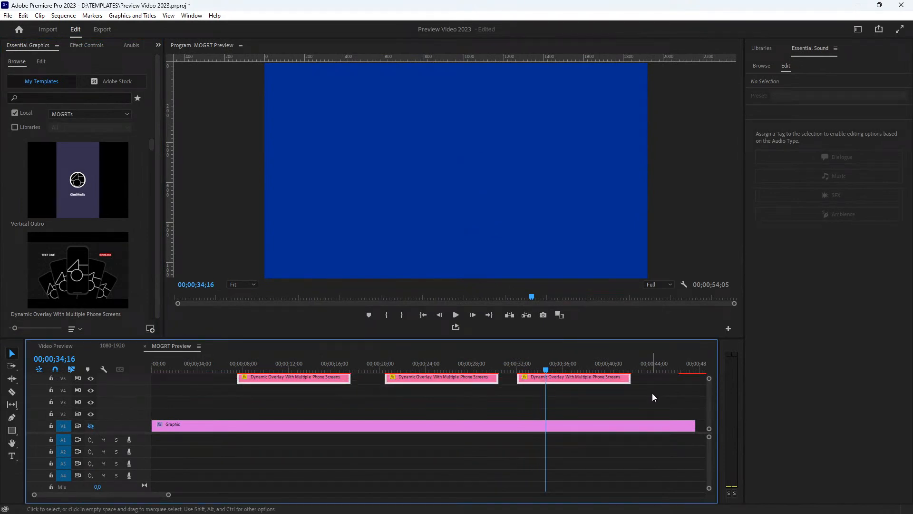
key("Delete")
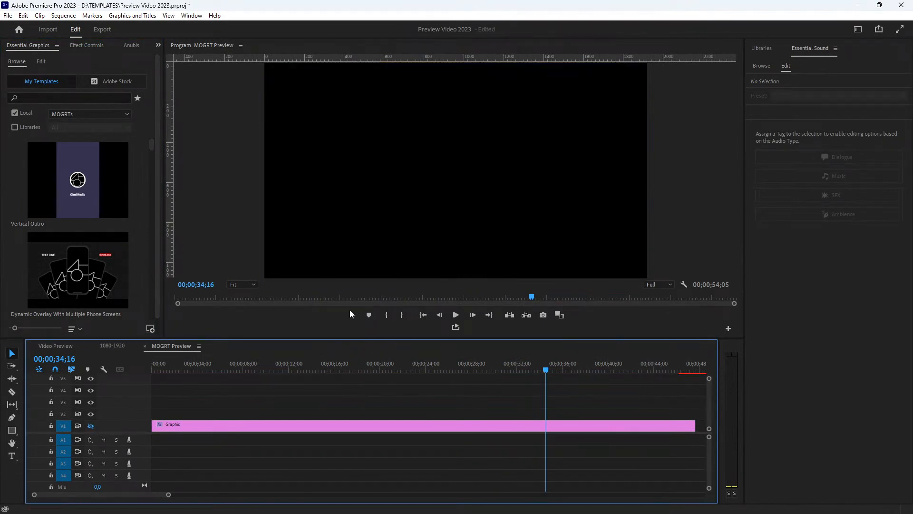
left_click(190, 16)
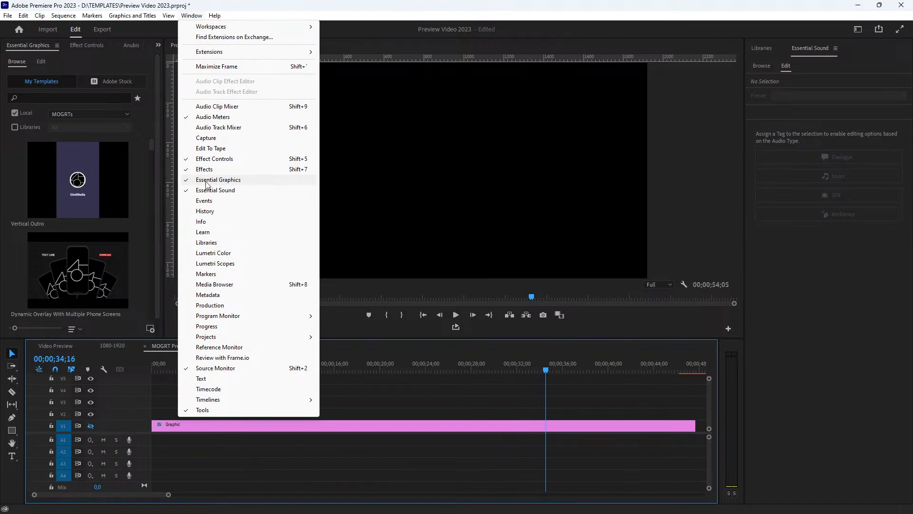
key("Return")
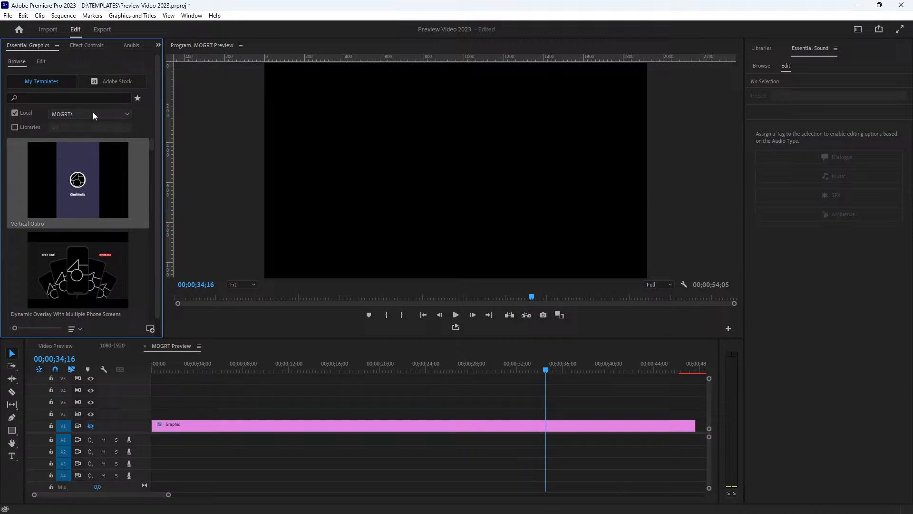
left_click(151, 328)
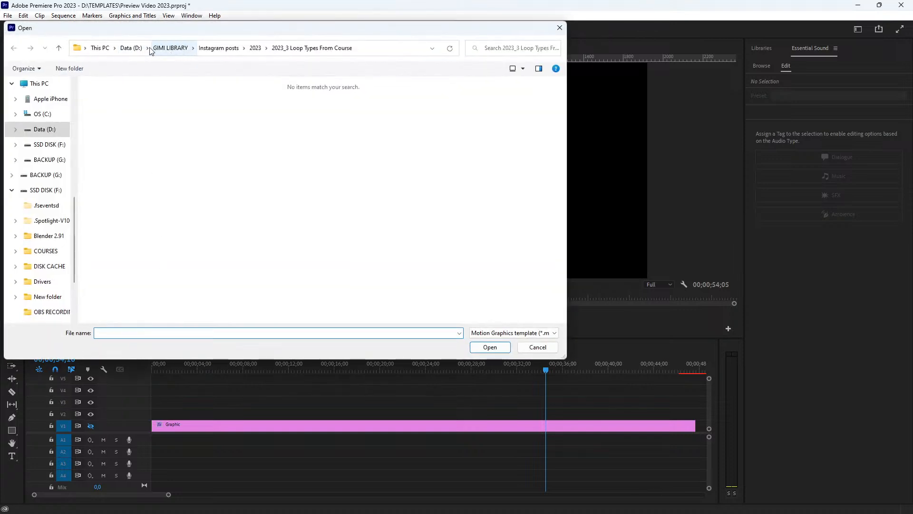
left_click(132, 48)
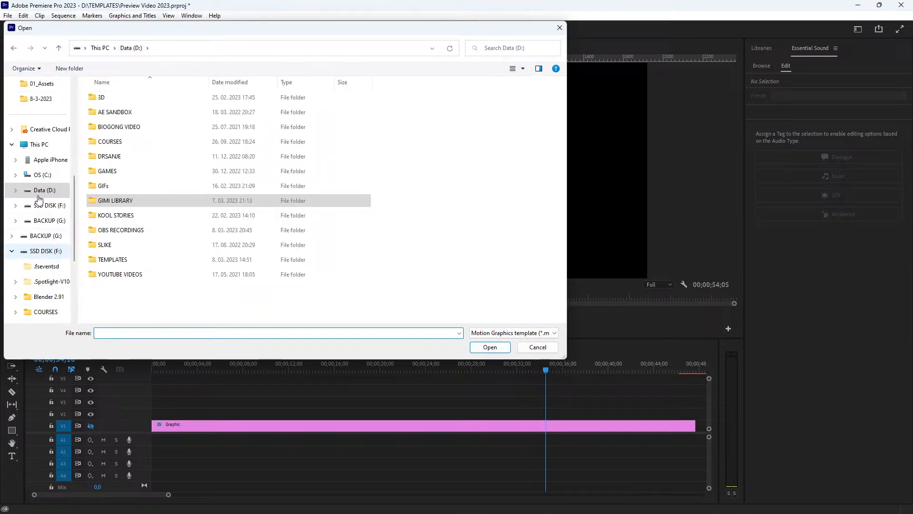
scroll(23, 167, "up", 1)
left_click(41, 129)
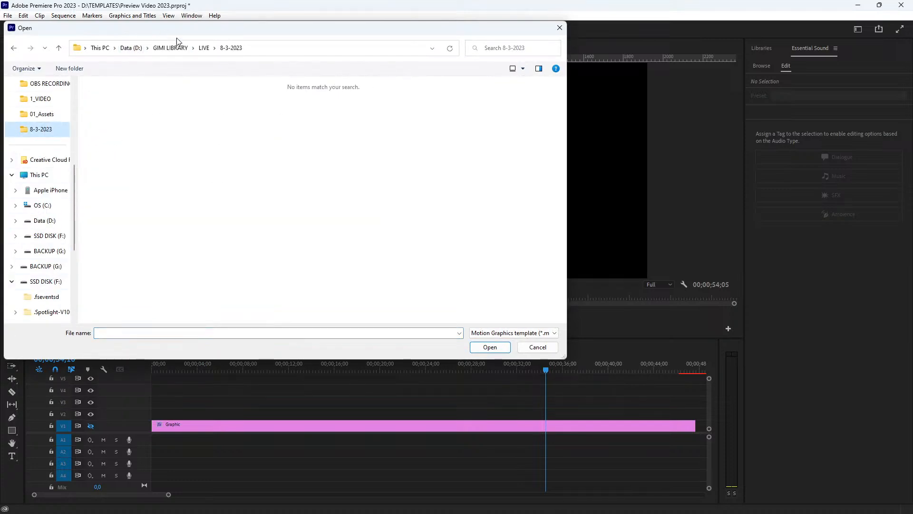
left_click(45, 160)
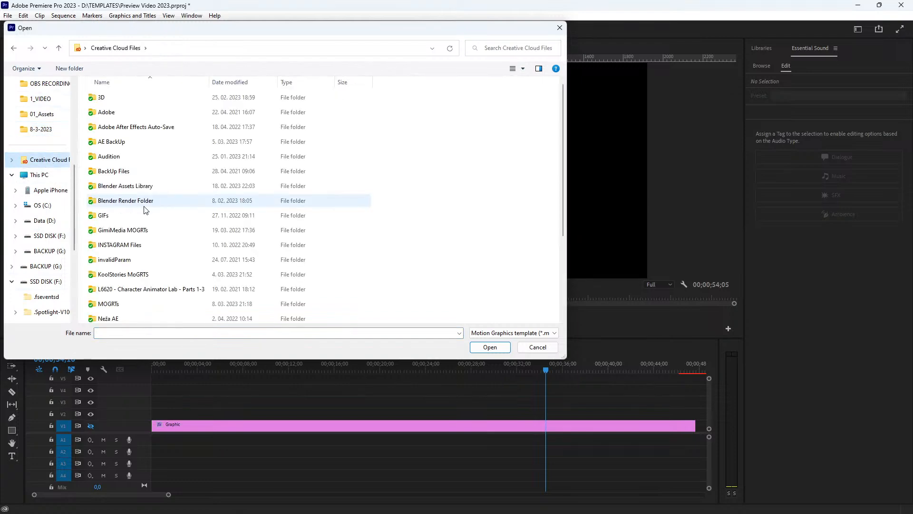
scroll(145, 210, "down", 1)
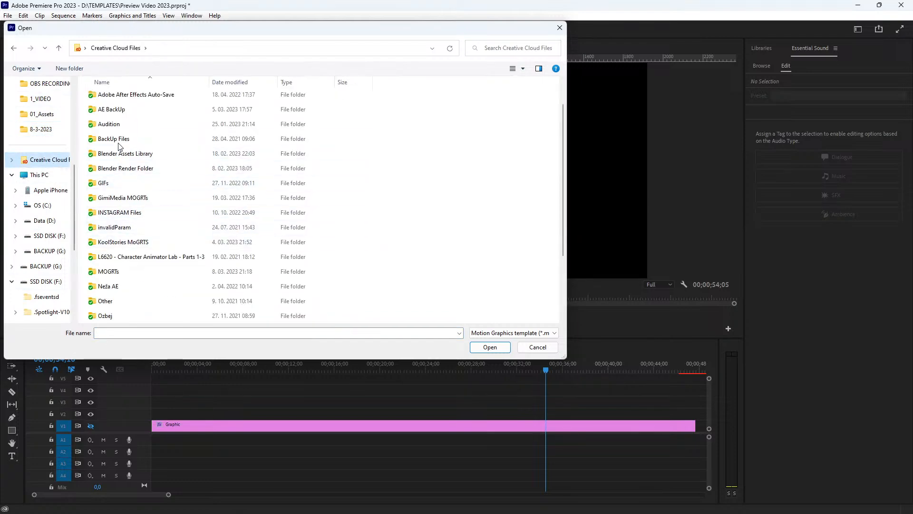
scroll(124, 198, "up", 1)
scroll(143, 219, "down", 3)
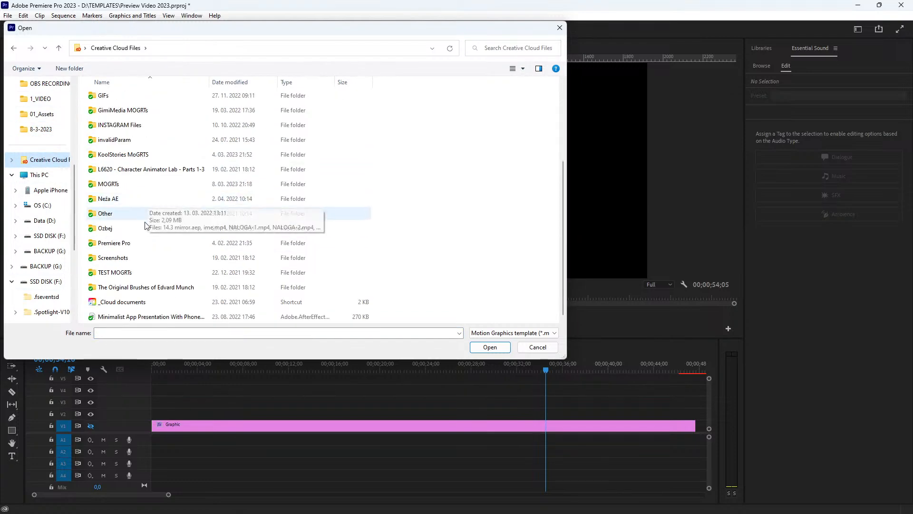
double_click(127, 190)
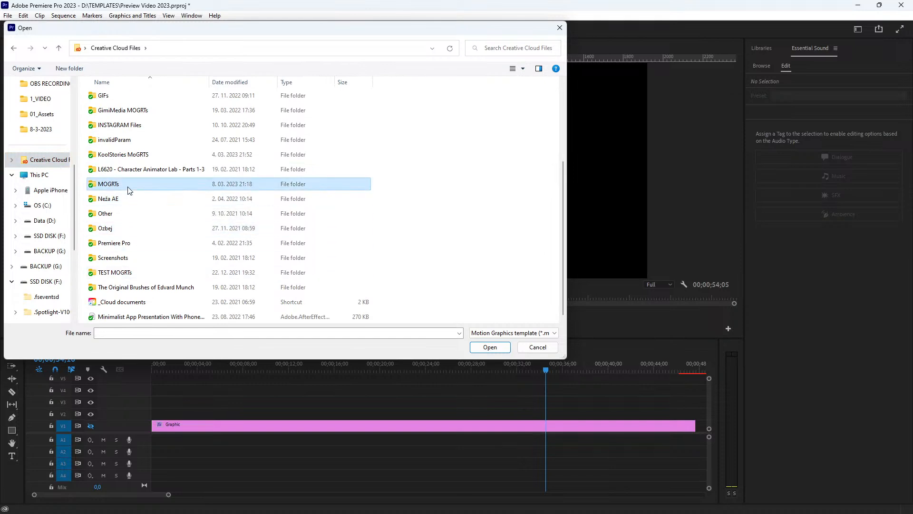
left_click(127, 100)
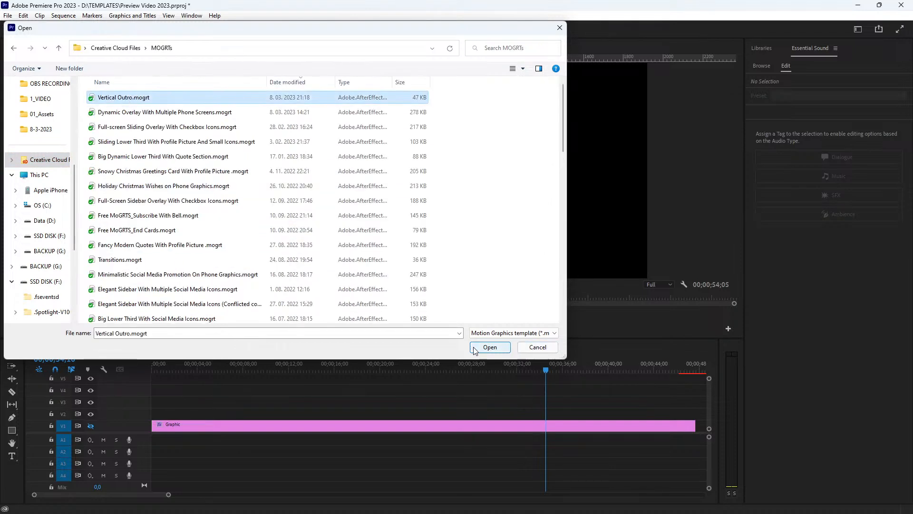
left_click(538, 347)
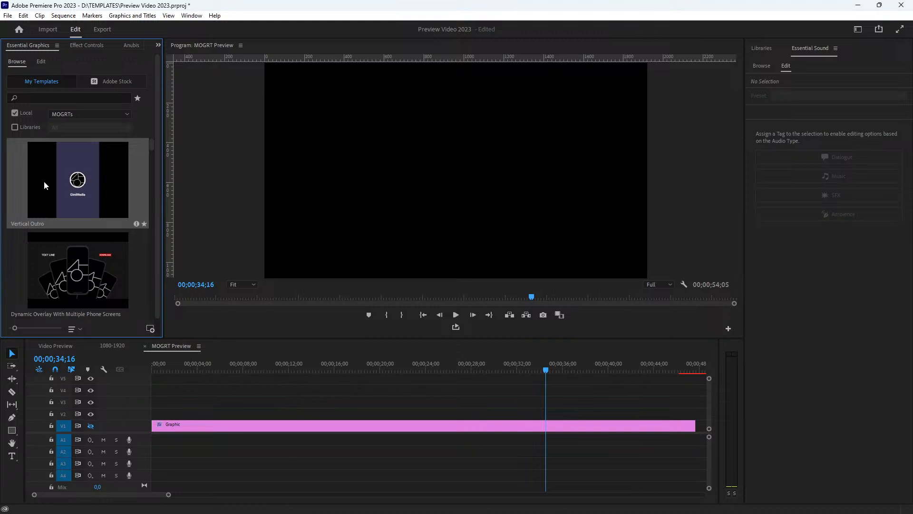
Step: Try to place the Vertical Outro template at the start of the sequence and delete that template from My Templates
left_click_drag(76, 180, 162, 419)
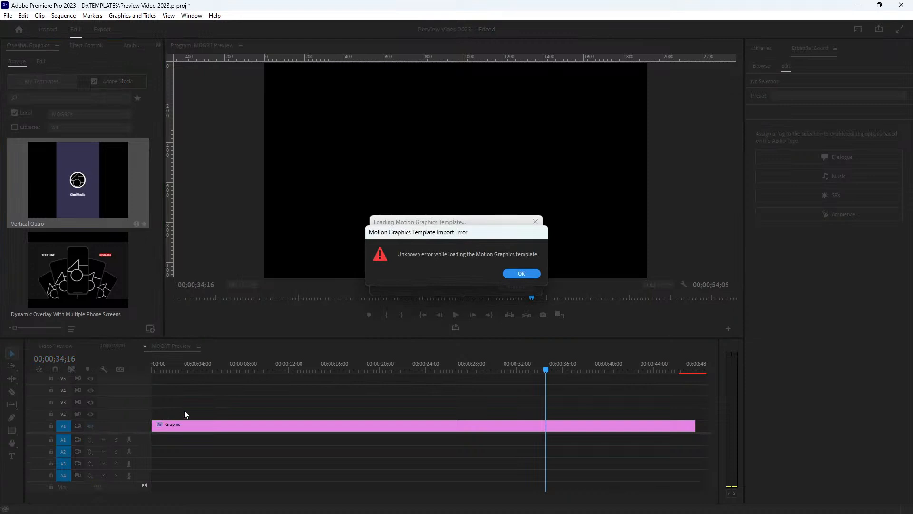
left_click(521, 273)
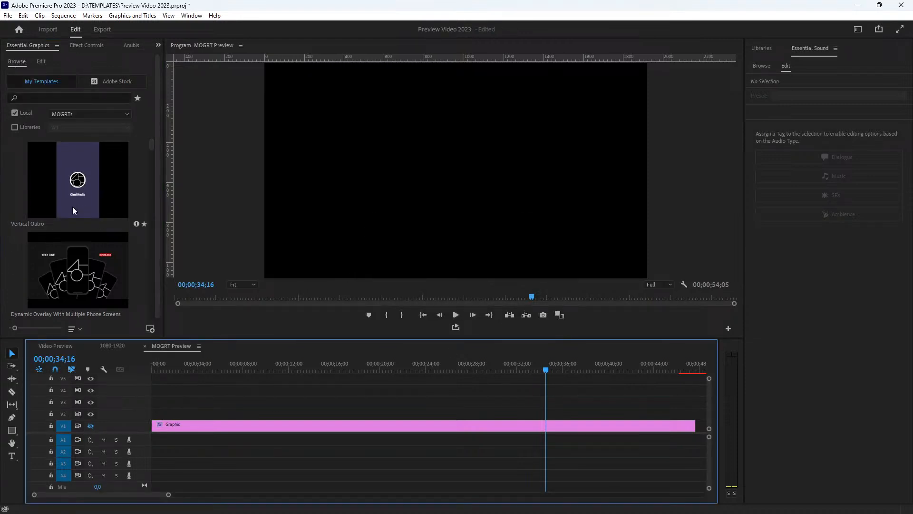
right_click(83, 184)
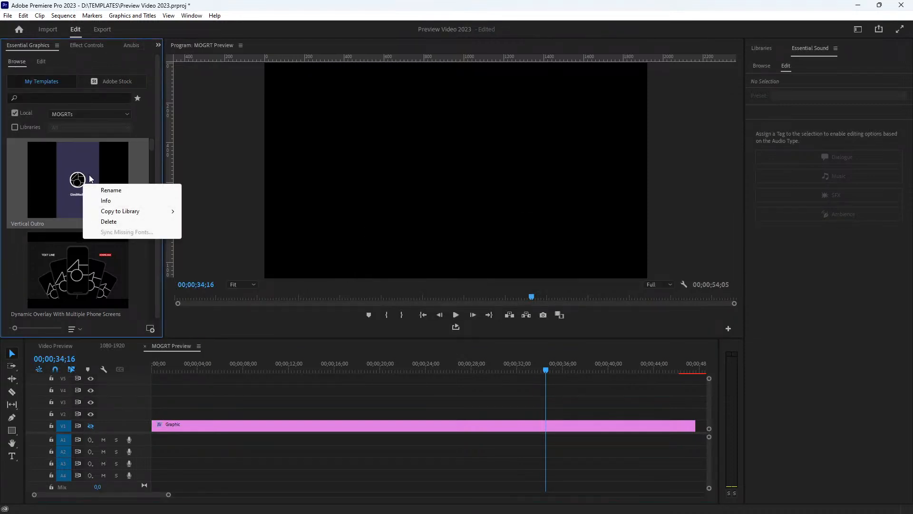
right_click(50, 168)
left_click(71, 205)
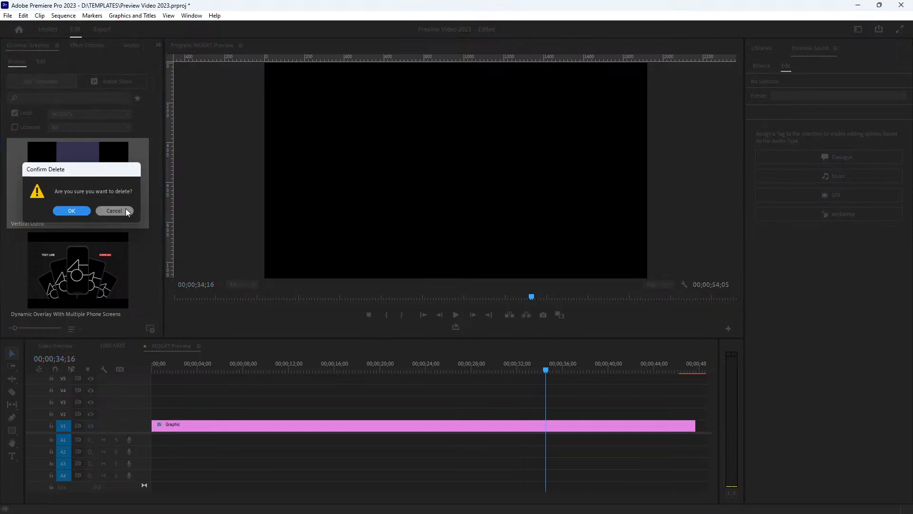
left_click(71, 211)
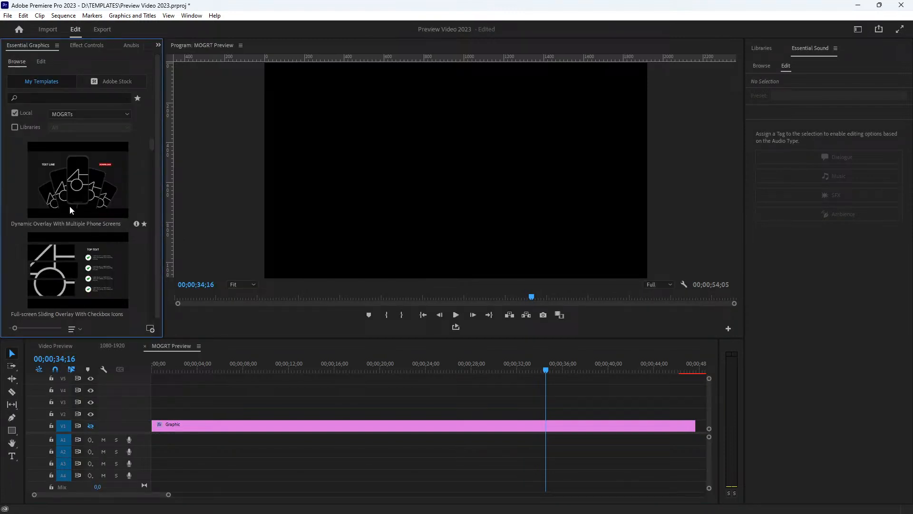
left_click(150, 329)
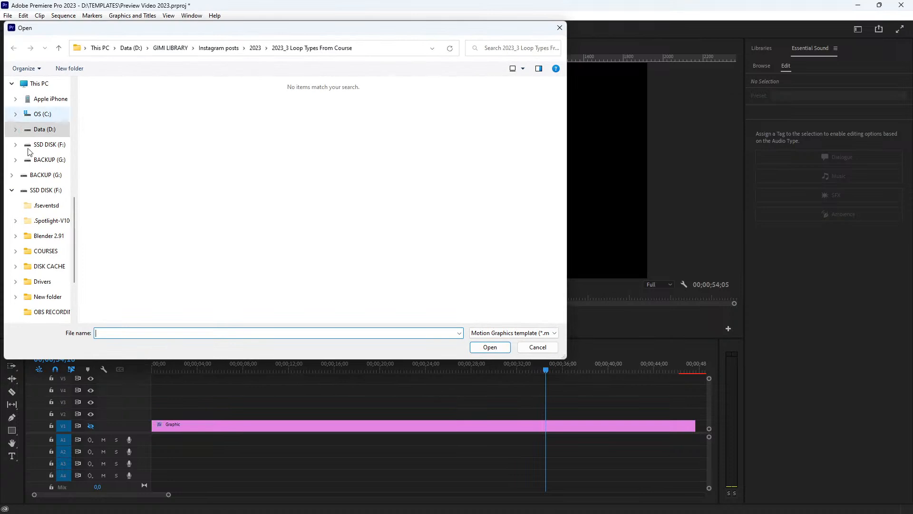
scroll(61, 153, "up", 2)
left_click(53, 144)
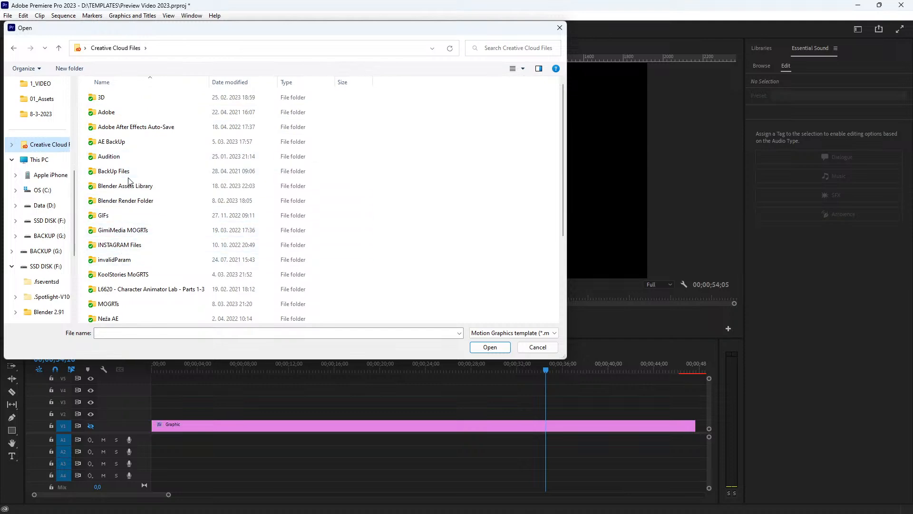
scroll(131, 185, "down", 2)
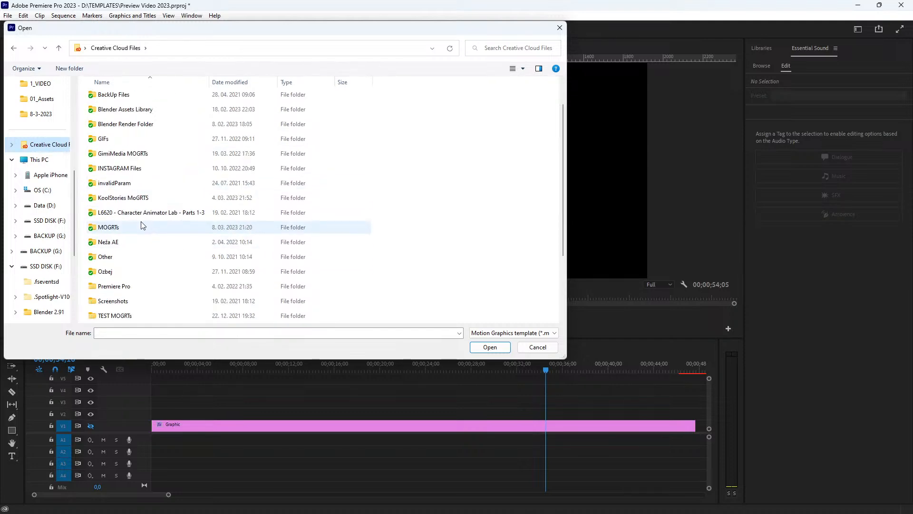
double_click(139, 227)
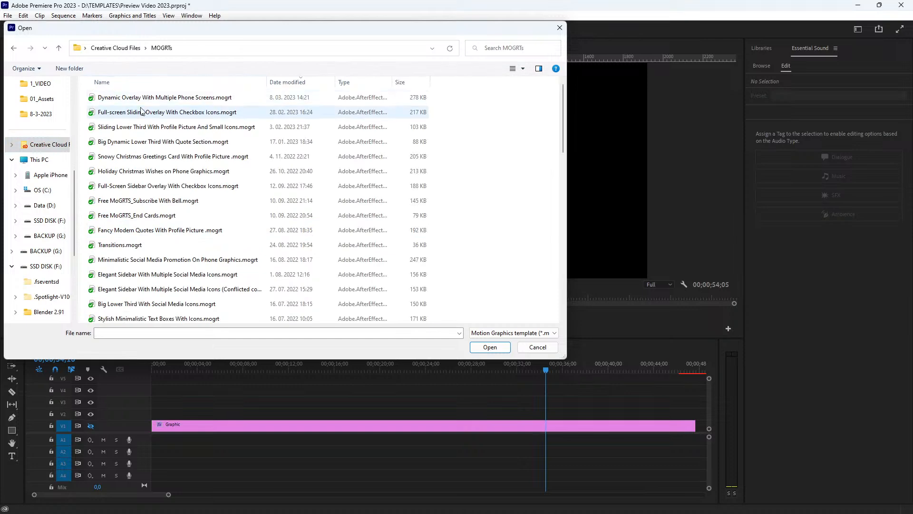
left_click(279, 82)
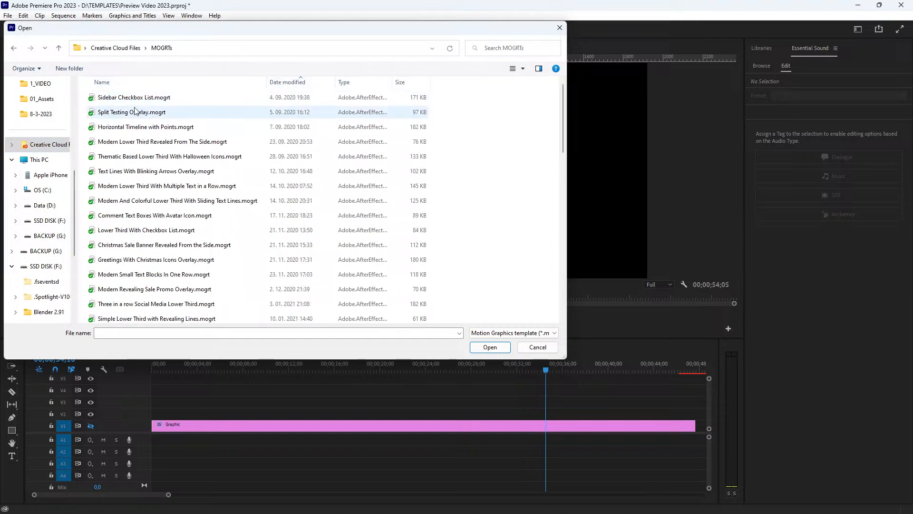
left_click(293, 84)
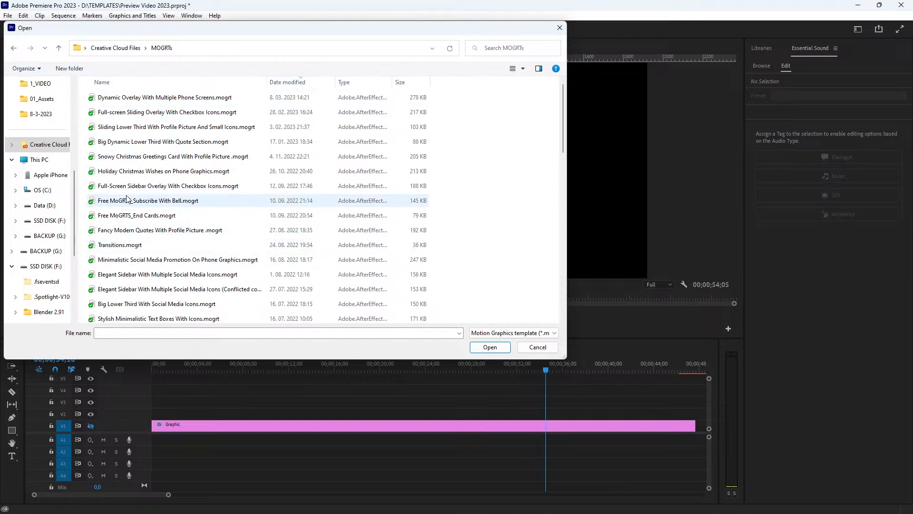
scroll(142, 209, "down", 6)
scroll(157, 220, "down", 1)
scroll(171, 202, "up", 8)
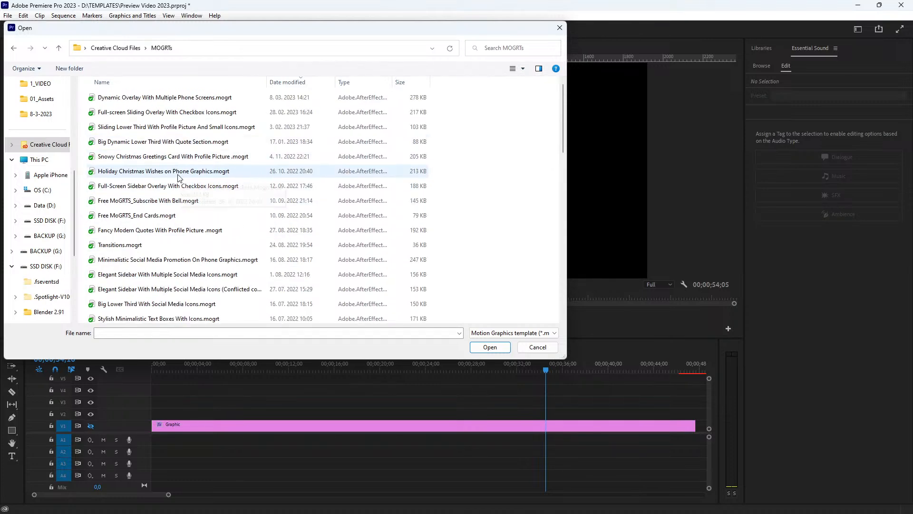
key("Escape")
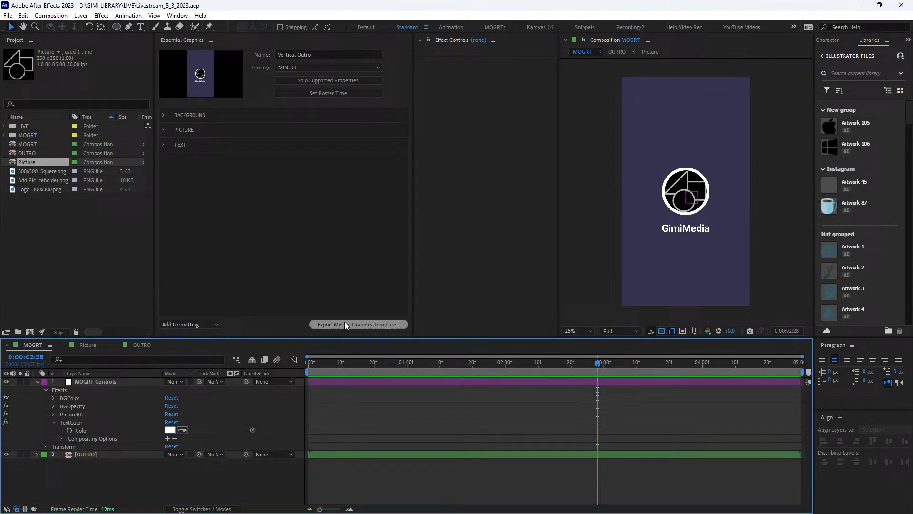
Step: Switch to After Effects and export the template again to the local Creative Cloud Files > MOGRTs folder as Vertical Outro.mogrt
left_click(331, 324)
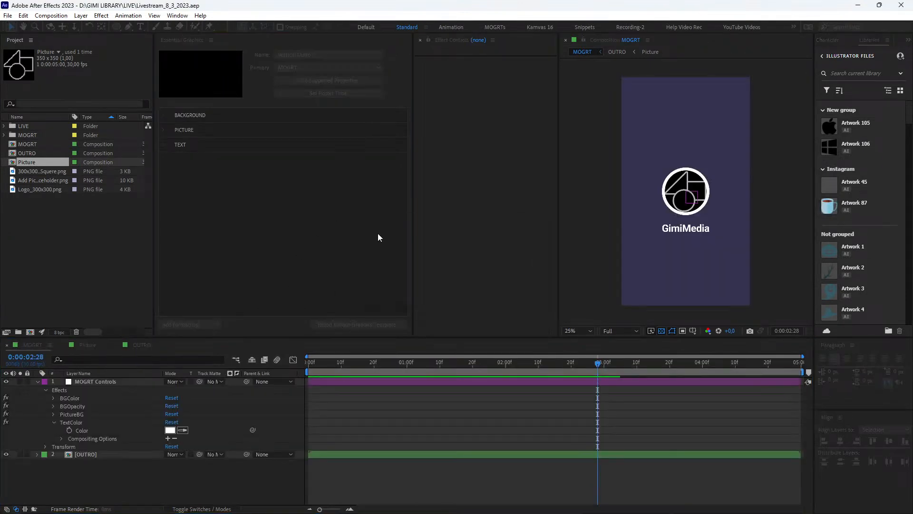
left_click(394, 159)
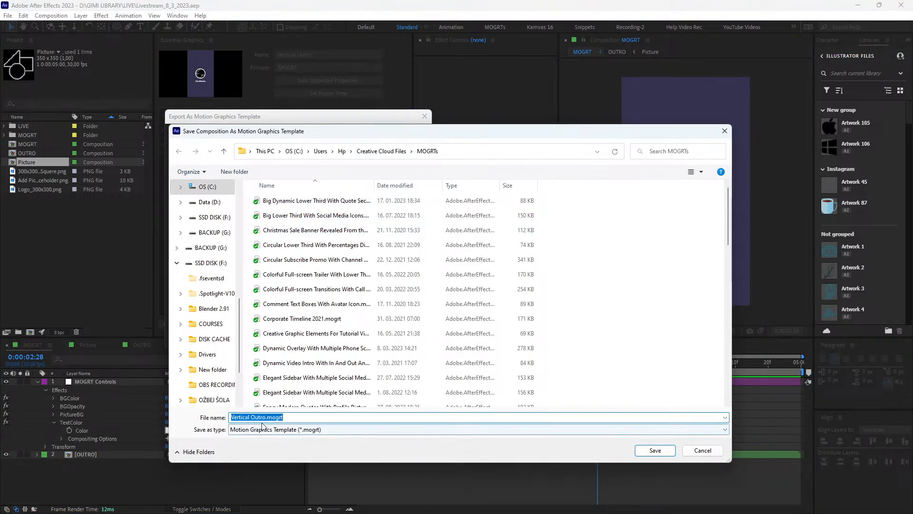
left_click(653, 450)
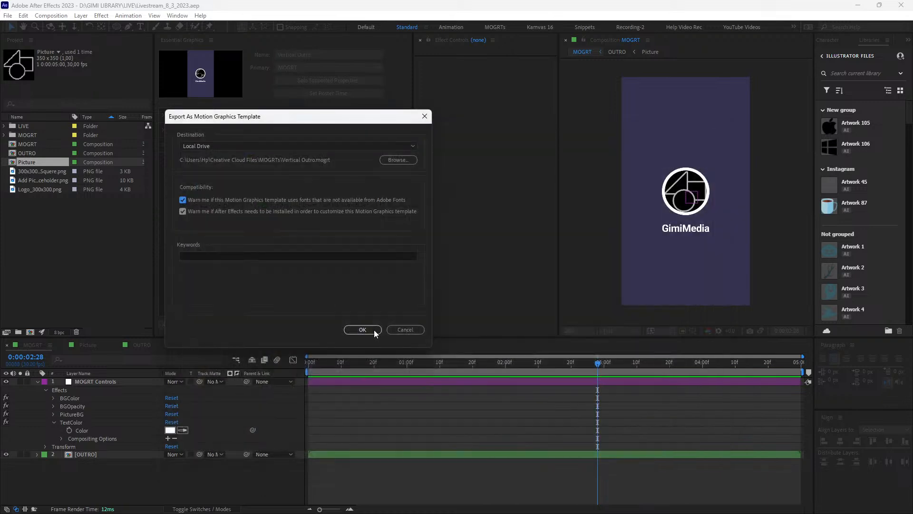
left_click(367, 329)
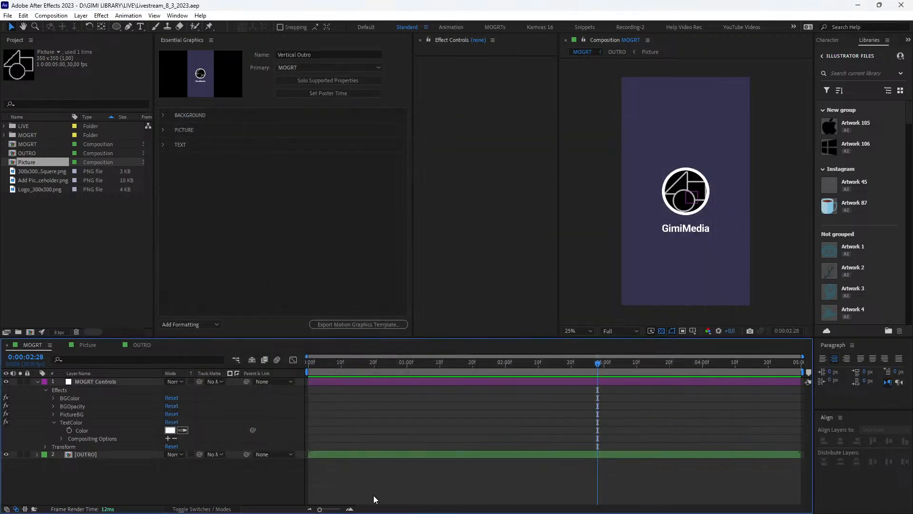
Step: Switch to Premiere Pro and install Vertical Outro.mogrt from Creative Cloud Files > MOGRTs into My Templates
key("alt+Tab")
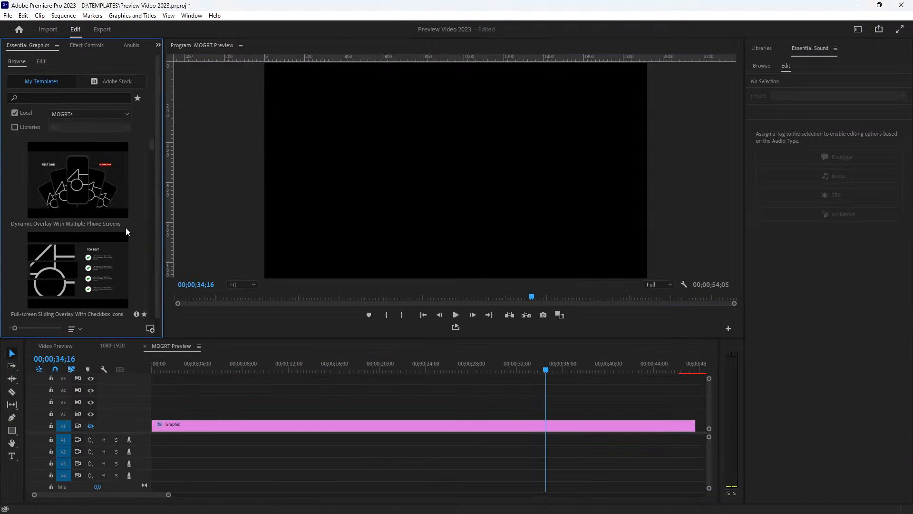
left_click(150, 329)
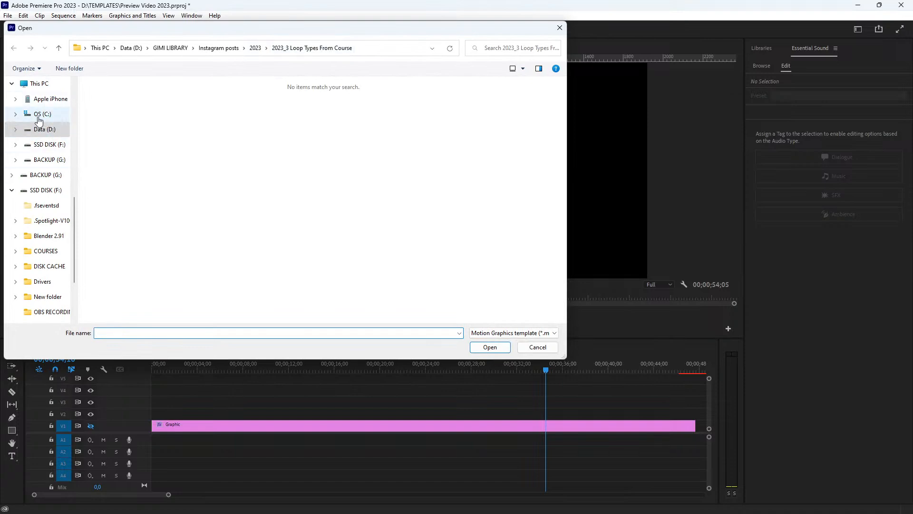
scroll(43, 138, "up", 2)
left_click(51, 146)
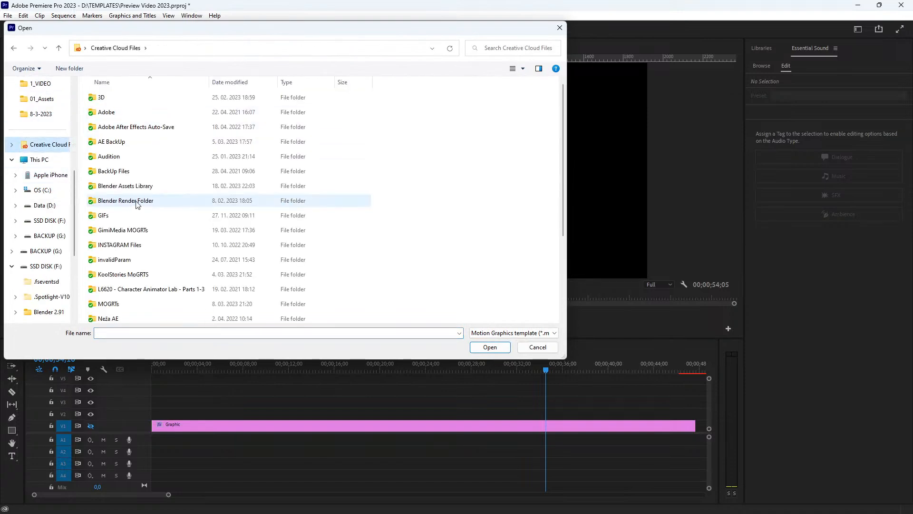
scroll(119, 226, "down", 3)
double_click(119, 227)
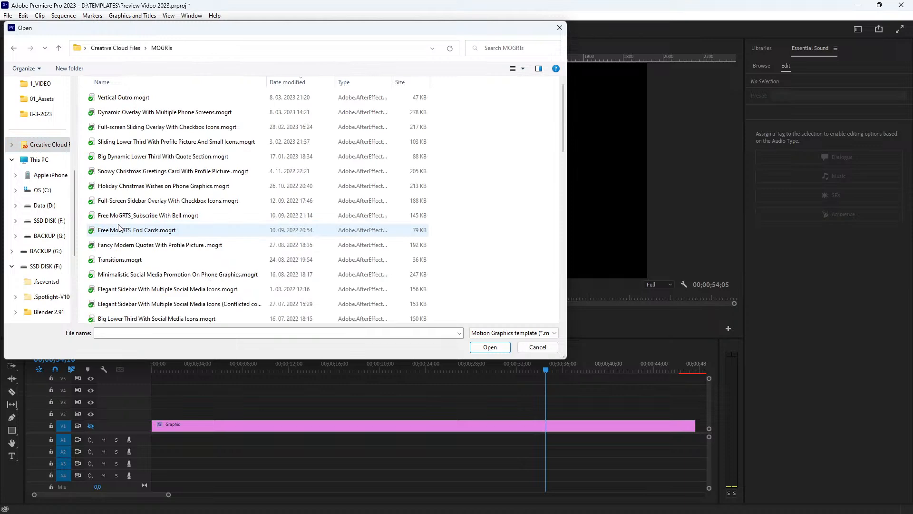
double_click(129, 95)
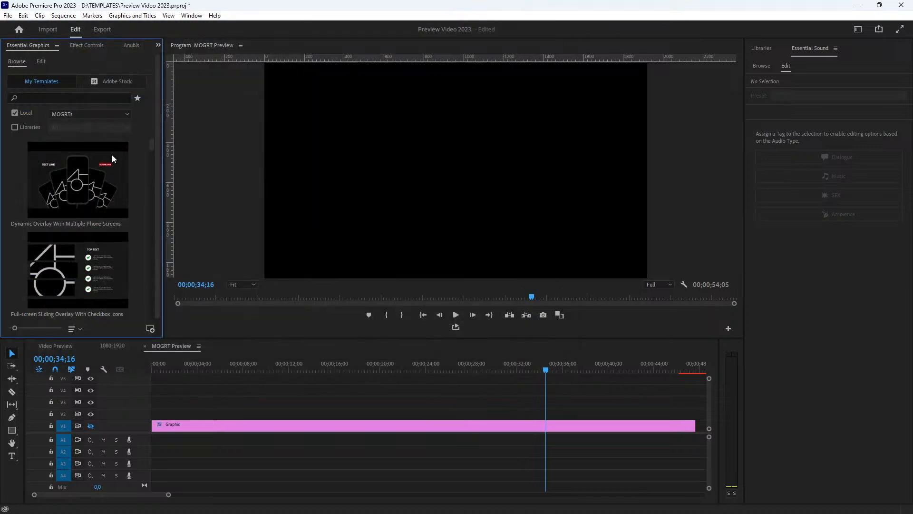
Step: Set the local template folder filter in My Templates to All
mouse_move(151, 144)
left_mouse_down()
mouse_move(157, 168)
mouse_move(152, 130)
left_mouse_up()
left_click(79, 115)
left_click(78, 124)
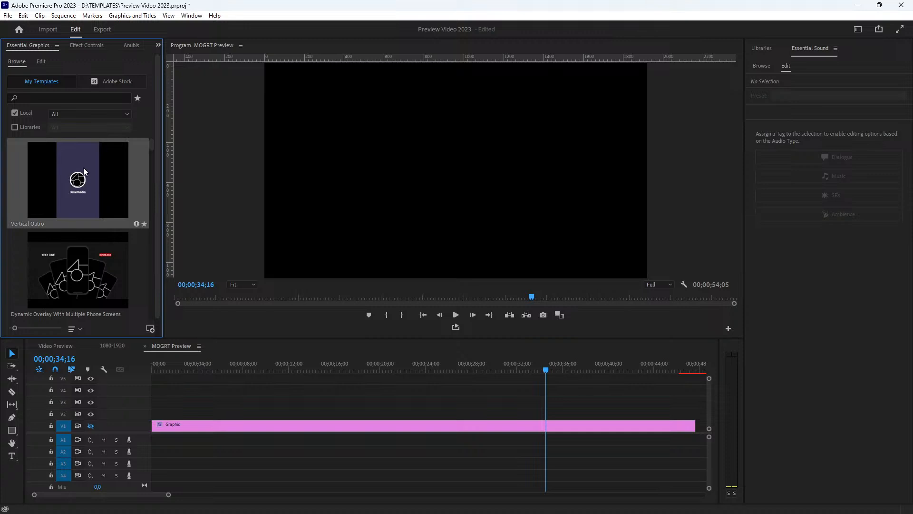
left_click(58, 115)
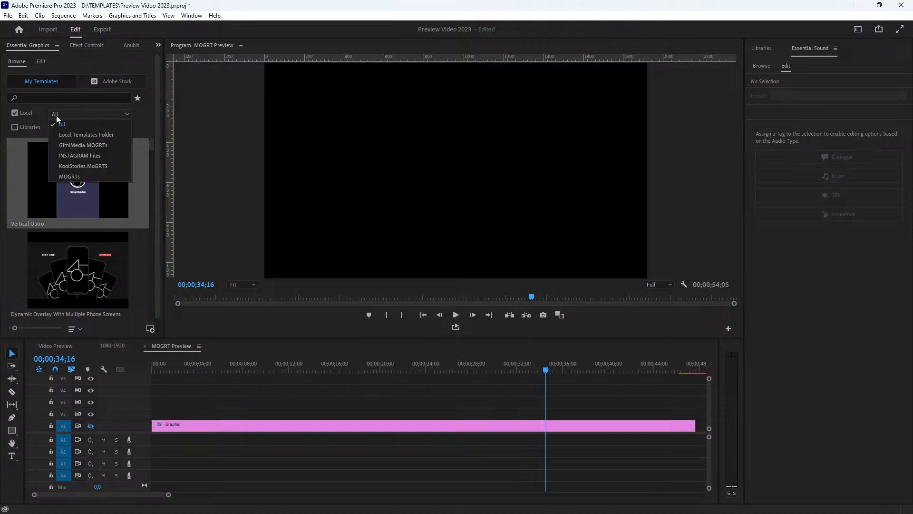
left_click(64, 125)
Step: Place the Vertical Outro template on V2 at the start of the MOGRT Preview sequence and preview its animation
left_click_drag(185, 366, 167, 412)
left_click_drag(153, 370, 163, 371)
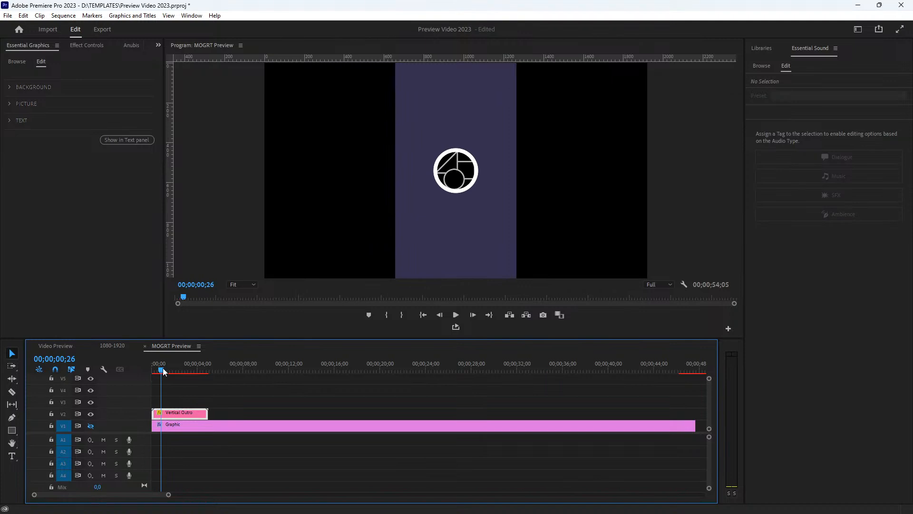
key("space")
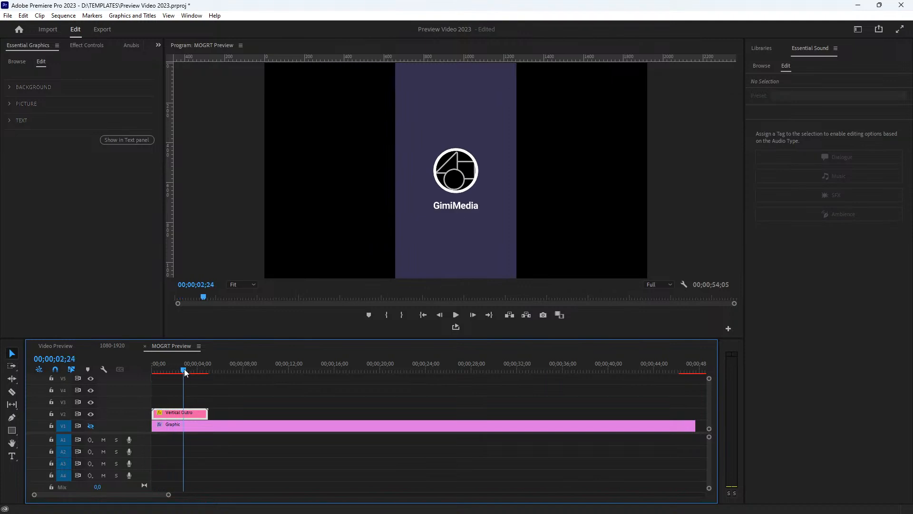
Step: Place Vertical Outro at the start of V1 in the 1080-1920 sequence, keeping the existing sequence settings, and preview it
left_click(113, 344)
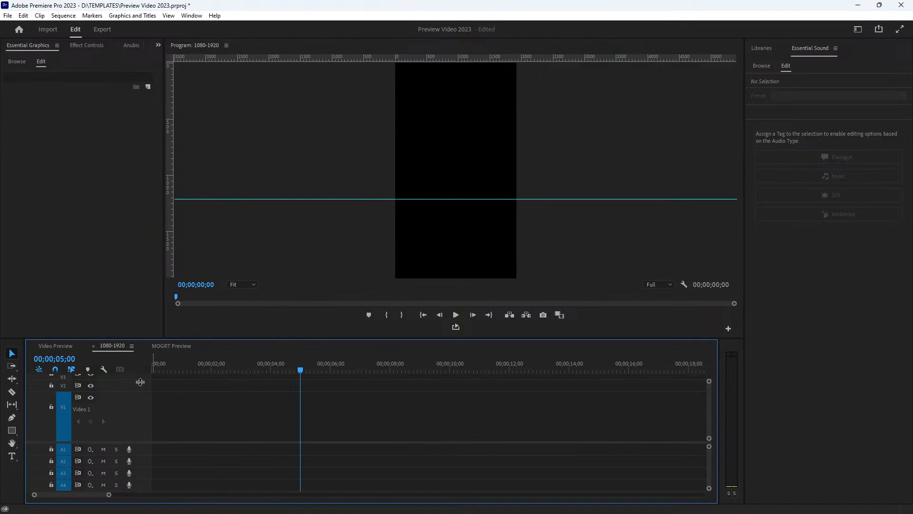
left_click(17, 59)
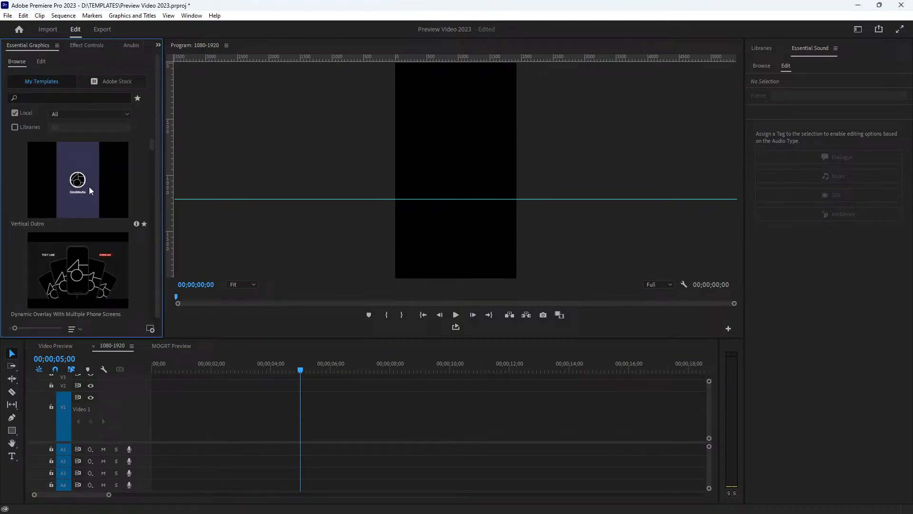
left_click_drag(109, 182, 155, 421)
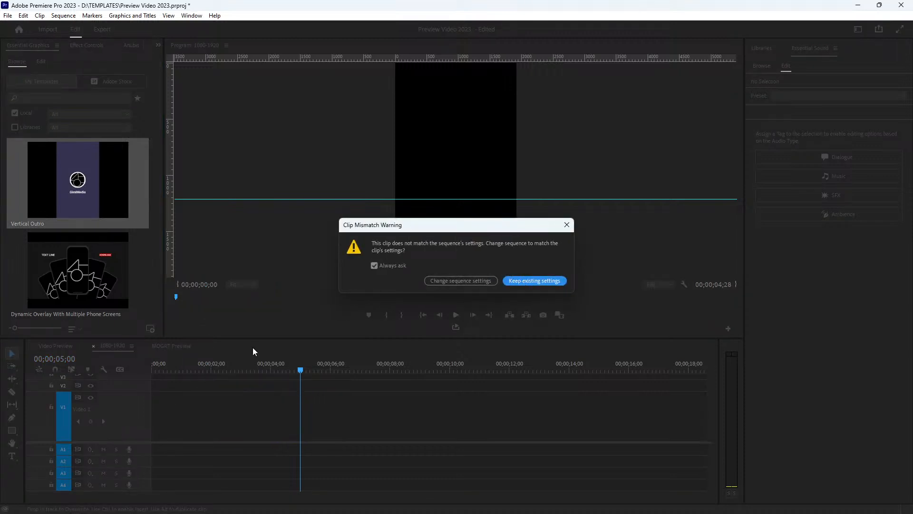
left_click(527, 282)
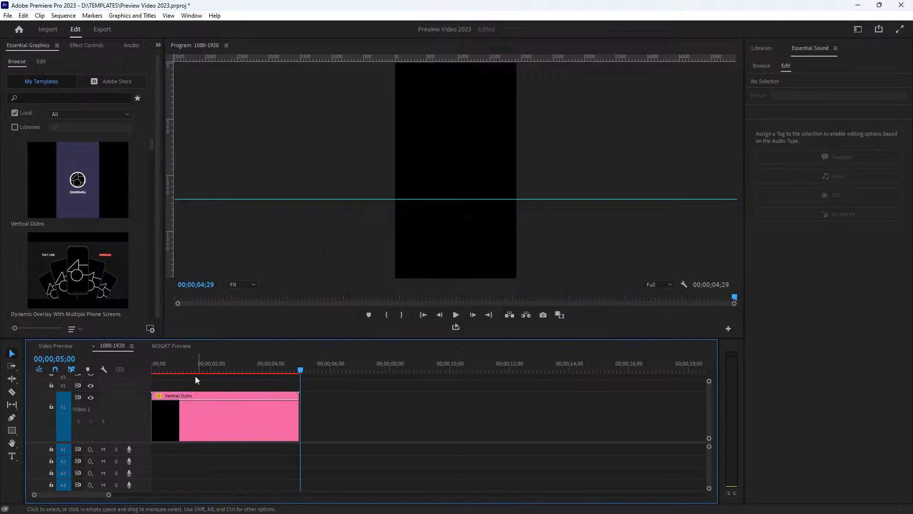
left_click_drag(155, 369, 203, 376)
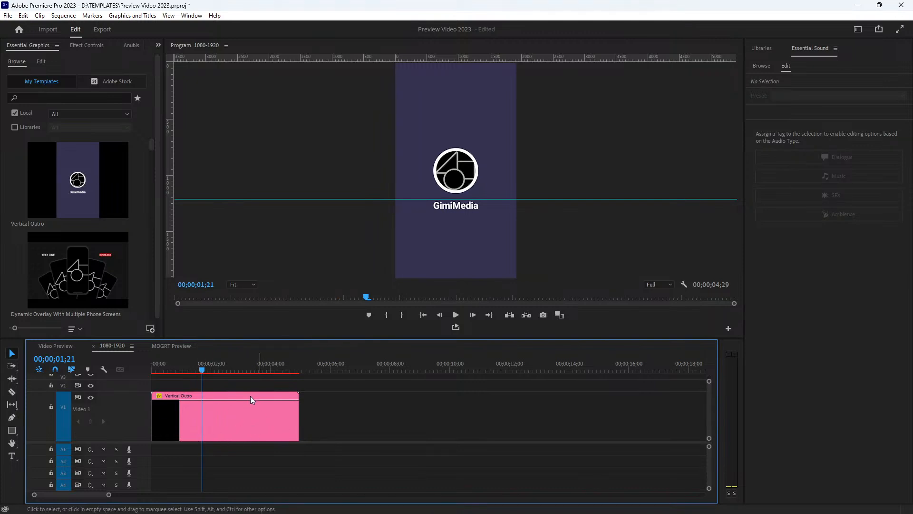
Step: Set the Vertical Outro clip's background color to 404040 and test its background opacity, returning it to 100
left_click(242, 422)
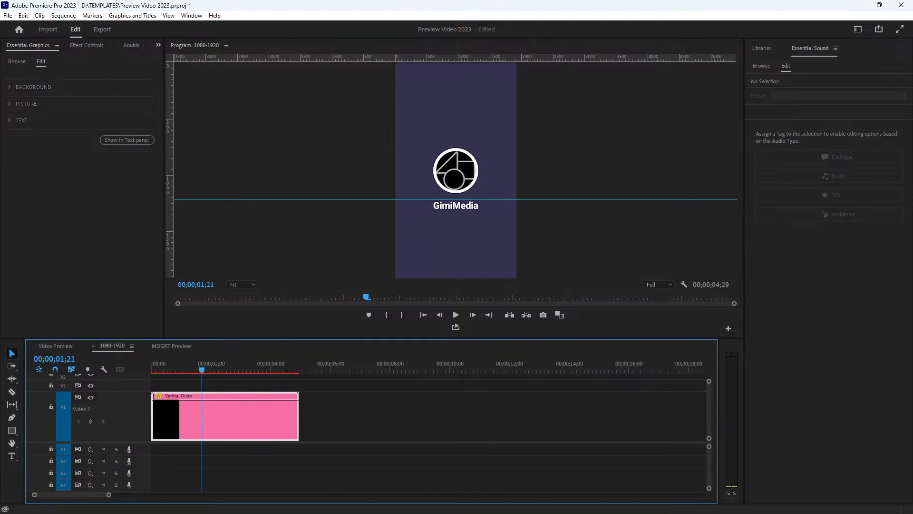
left_click(21, 62)
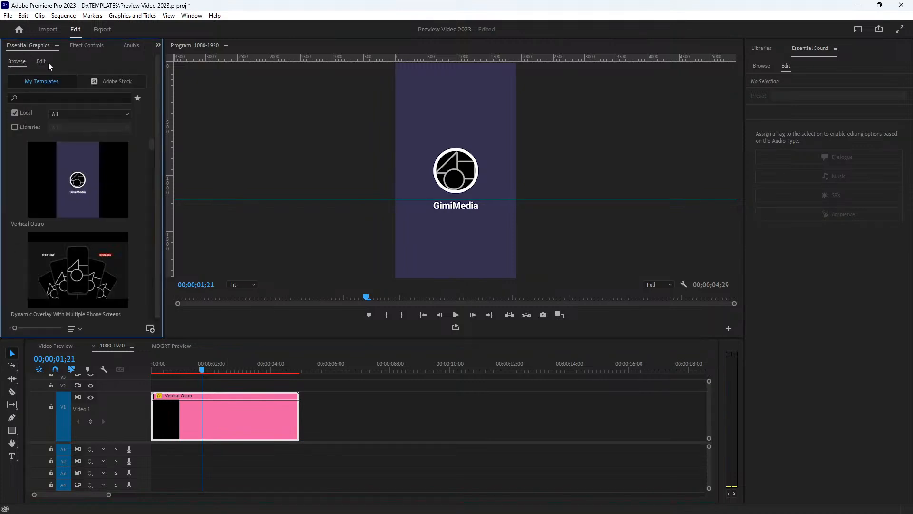
left_click(42, 63)
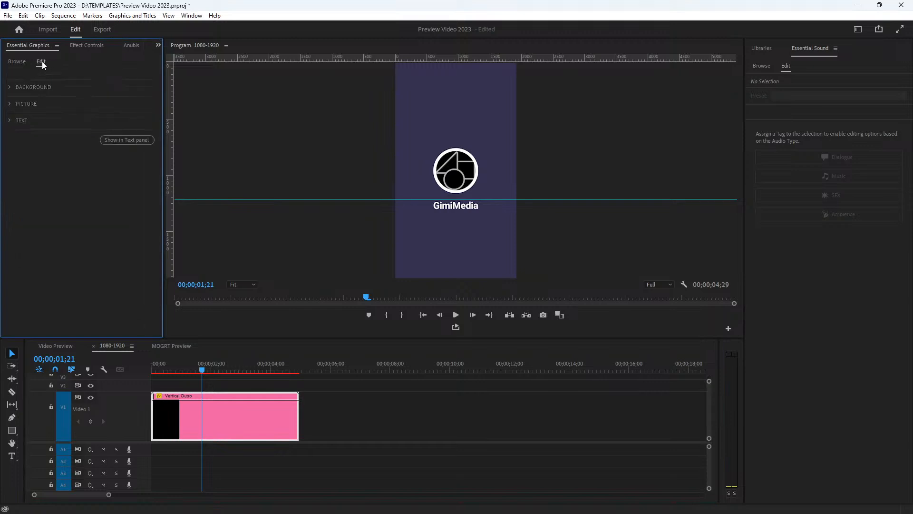
left_click(10, 88)
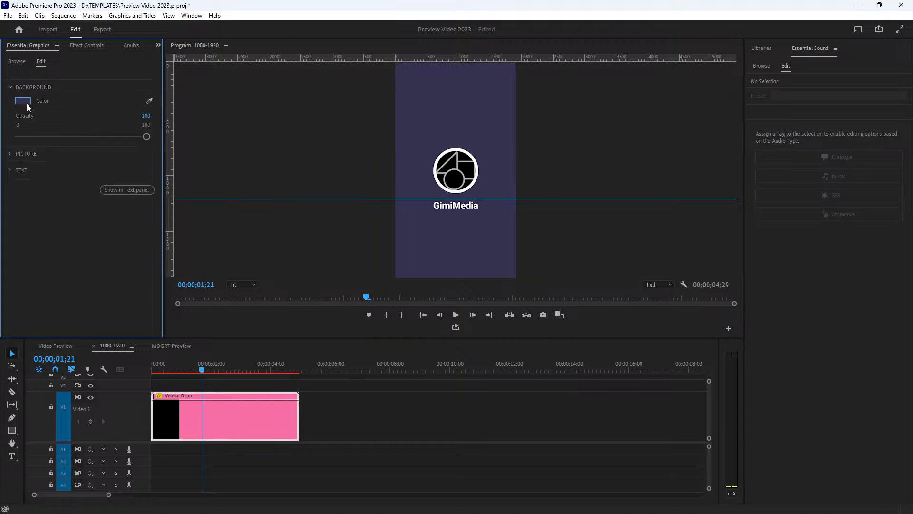
left_click(26, 102)
mouse_move(410, 236)
left_mouse_down()
mouse_move(367, 256)
mouse_move(320, 229)
left_mouse_up()
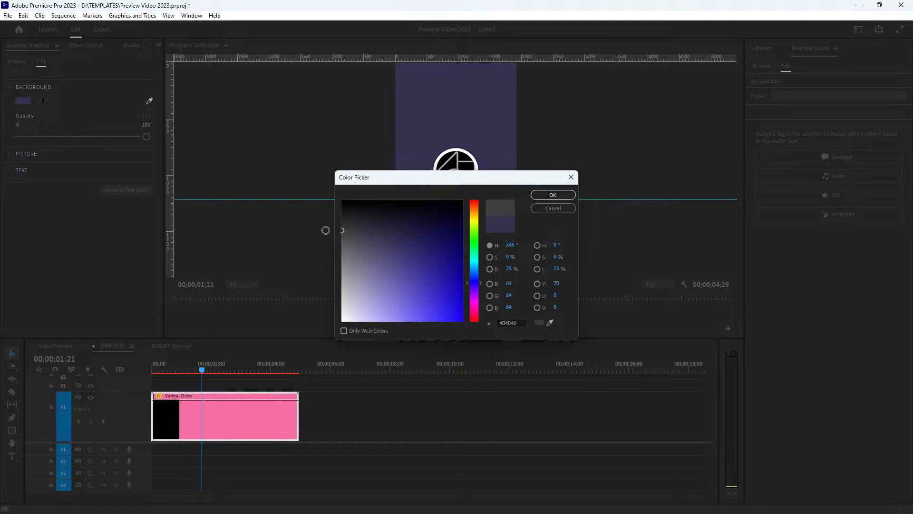
left_click(544, 195)
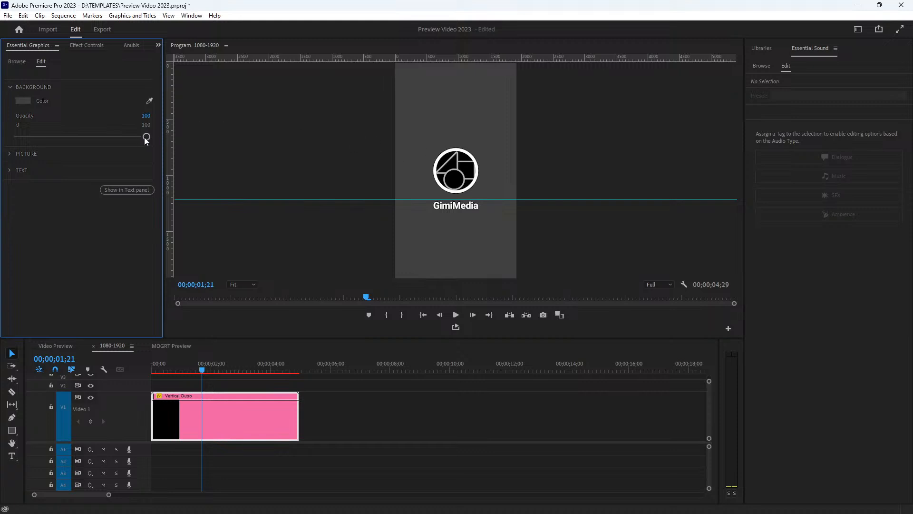
mouse_move(144, 137)
left_mouse_down()
mouse_move(81, 137)
mouse_move(147, 137)
left_mouse_up()
mouse_move(147, 138)
left_mouse_down()
mouse_move(70, 137)
mouse_move(148, 138)
left_mouse_up()
Step: Set the color in the clip's PICTURE group to black (000000)
left_click(10, 154)
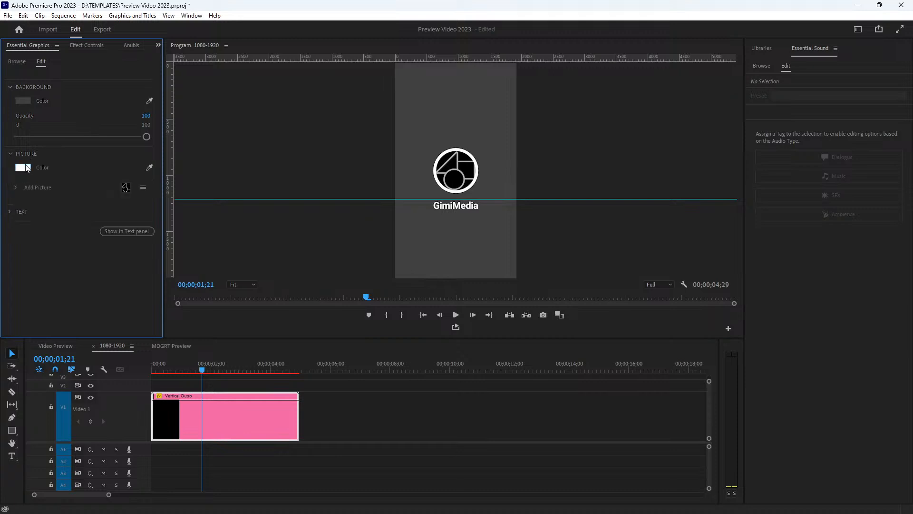
left_click(24, 169)
left_click_drag(384, 246, 327, 196)
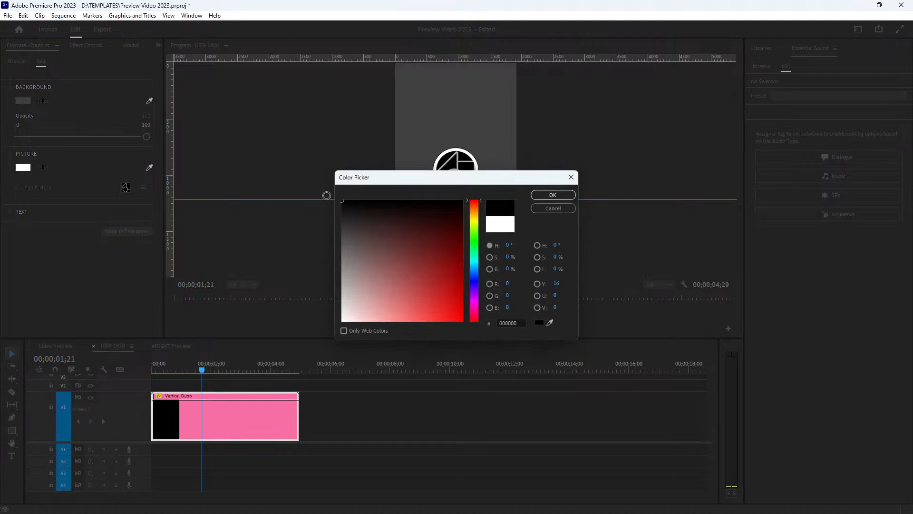
left_click(551, 194)
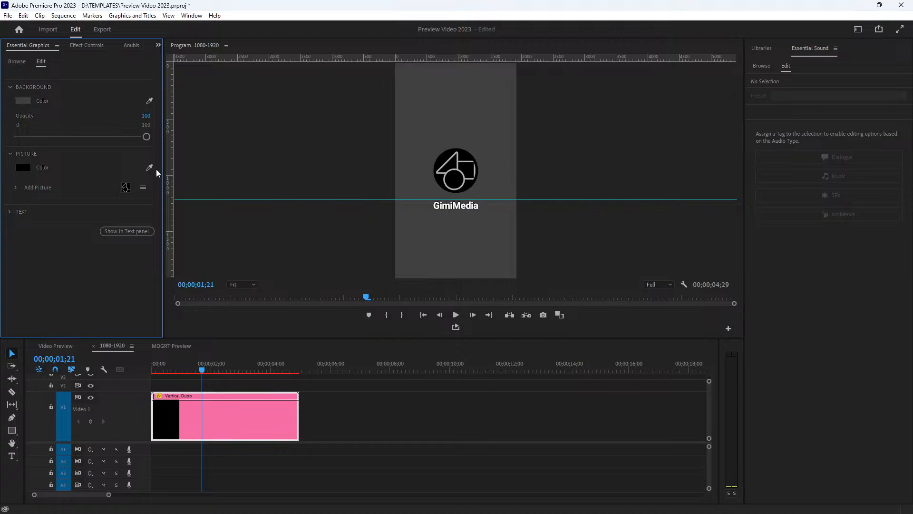
Step: Replace the Add Picture placeholder in the clip's PICTURE group with the square logo image of two joined white rings on dark purple
left_click(15, 187)
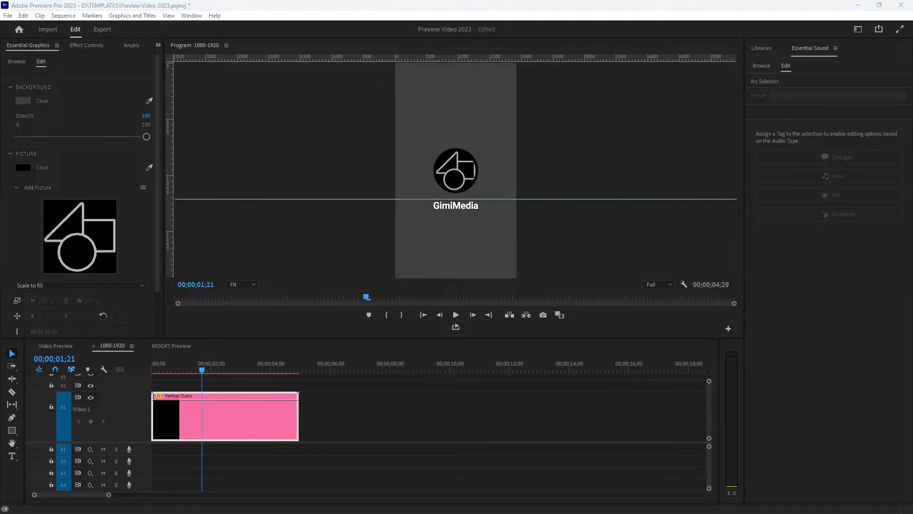
left_click_drag(0, 362, 58, 235)
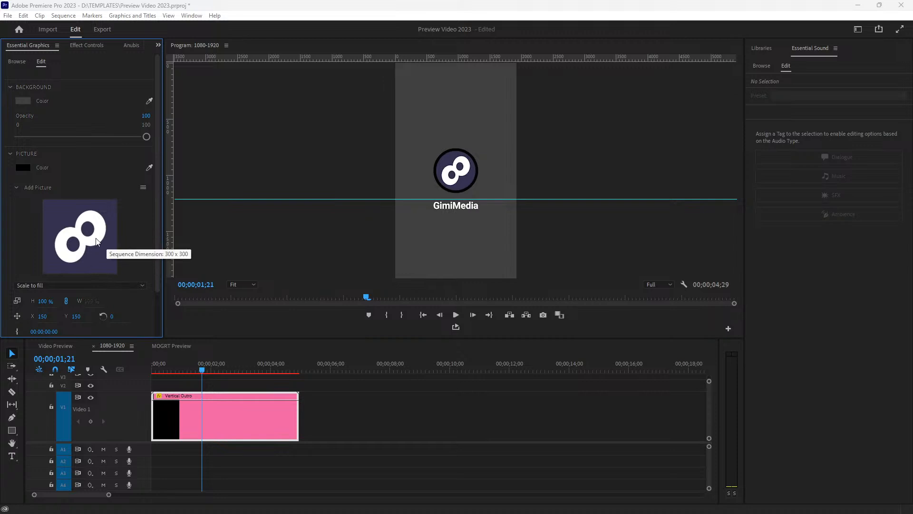
left_click(10, 153)
Step: Change the clip's text in the TEXT group to YOUR NAME
left_click(10, 170)
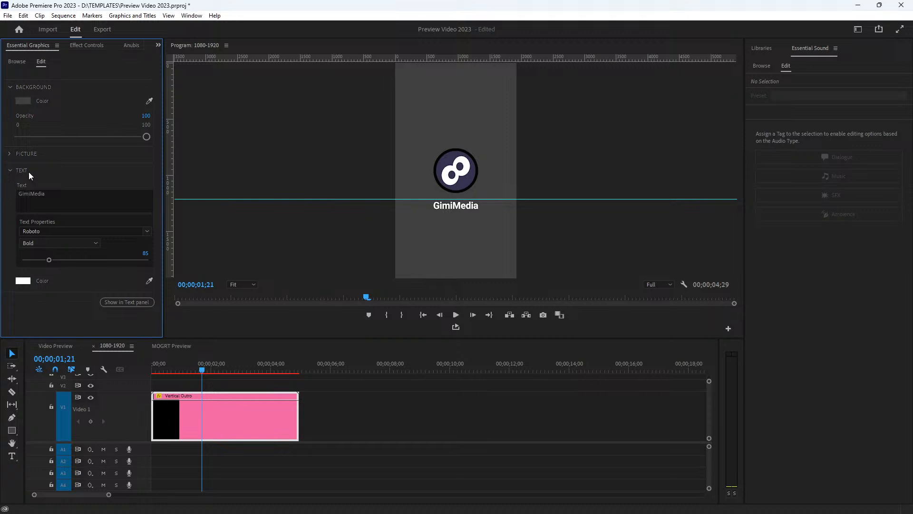
left_click(65, 193)
left_click(95, 195)
key("ctrl+a")
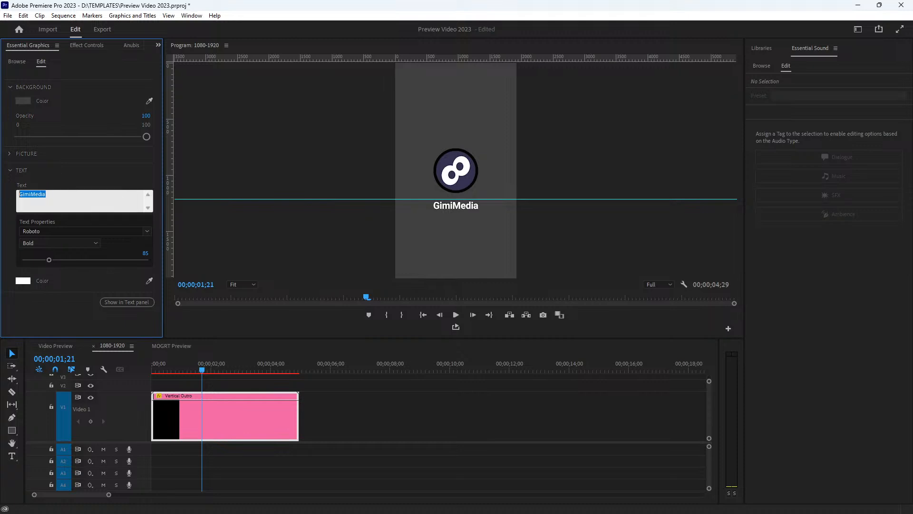
type("YOUR NAME")
key("Return")
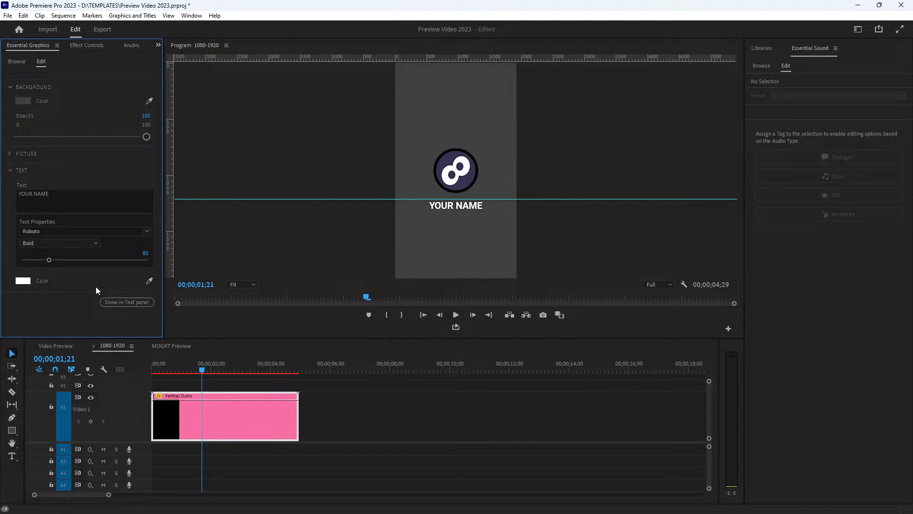
Step: Try the dark purple sampled from the logo picture as the clip's text color
left_click(26, 280)
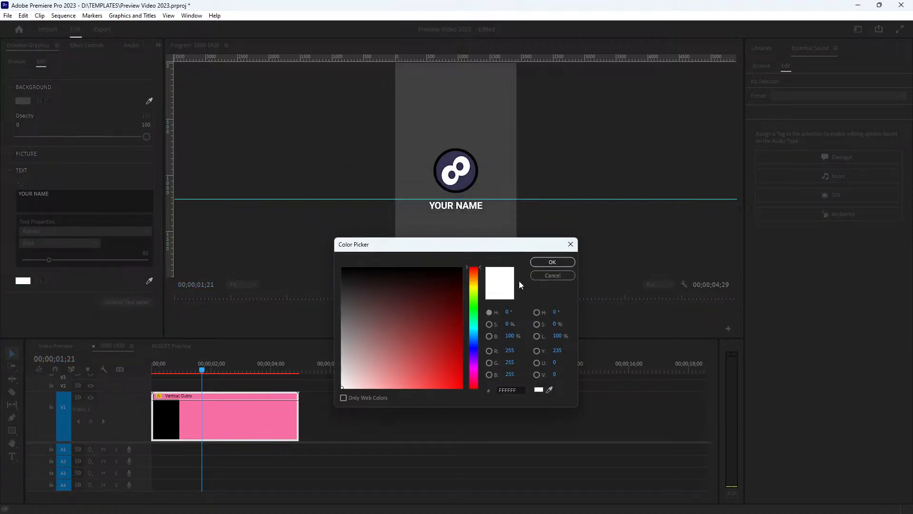
left_click(550, 390)
left_click(471, 178)
left_click(544, 264)
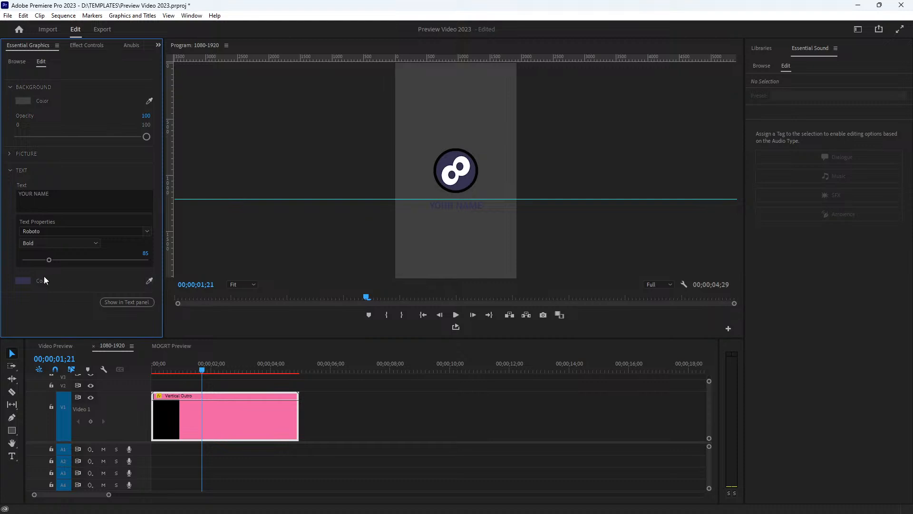
Step: Set the text color of YOUR NAME to near-white (FDFDFD)
left_click(23, 280)
left_click(342, 386)
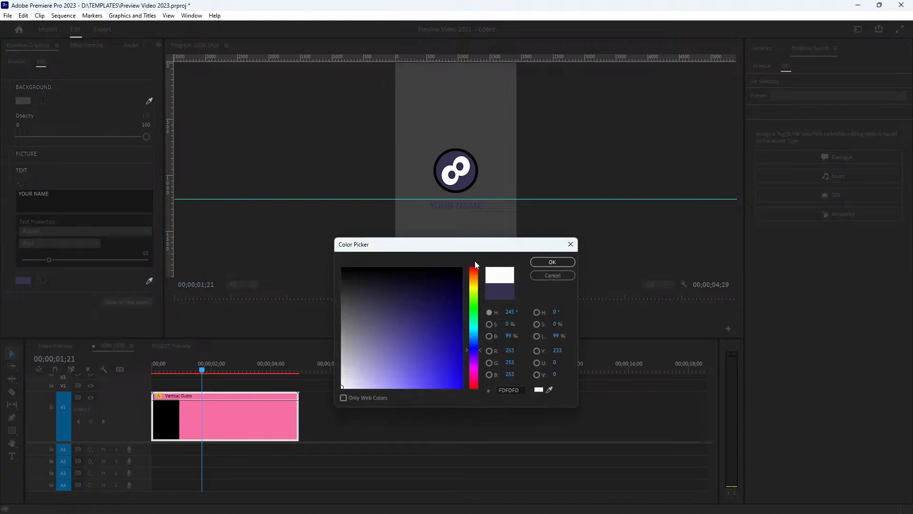
left_click(552, 262)
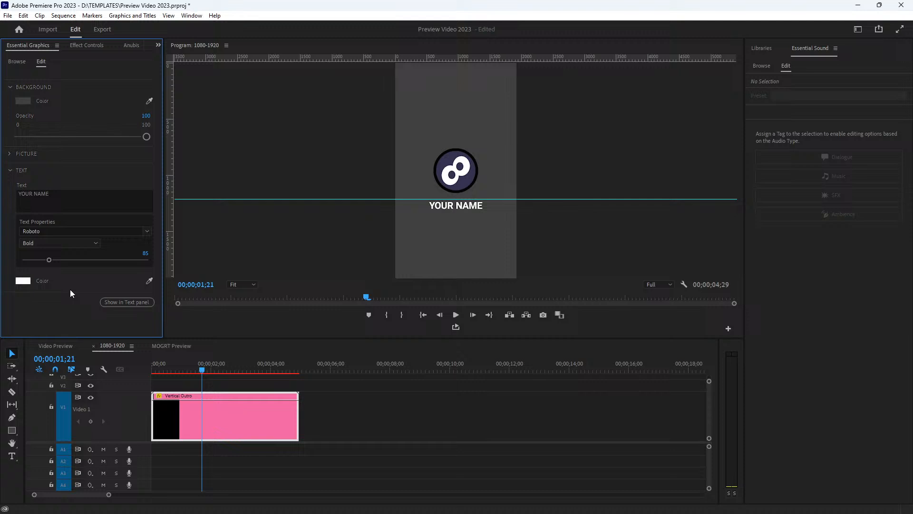
Step: Play the customized Vertical Outro clip from the start of the 1080-1920 sequence to check its animation
left_click_drag(190, 372, 152, 371)
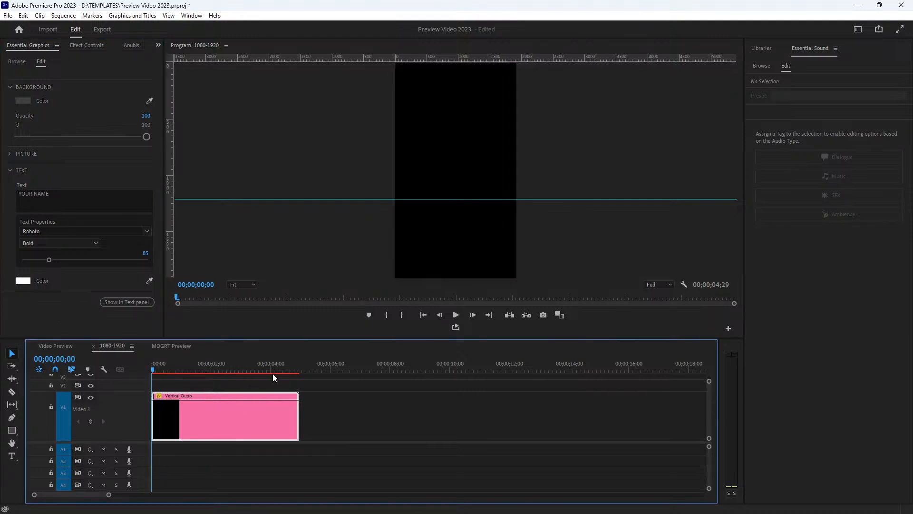
key("space")
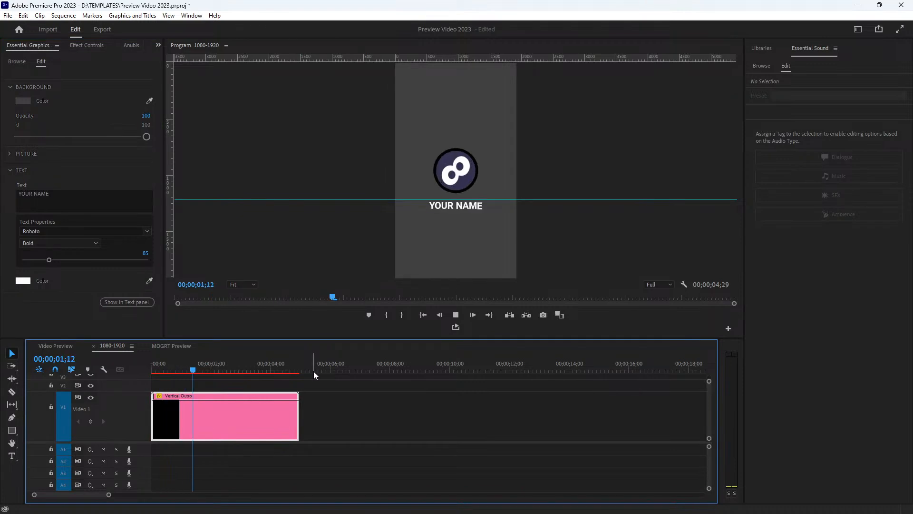
key("space")
key("space")
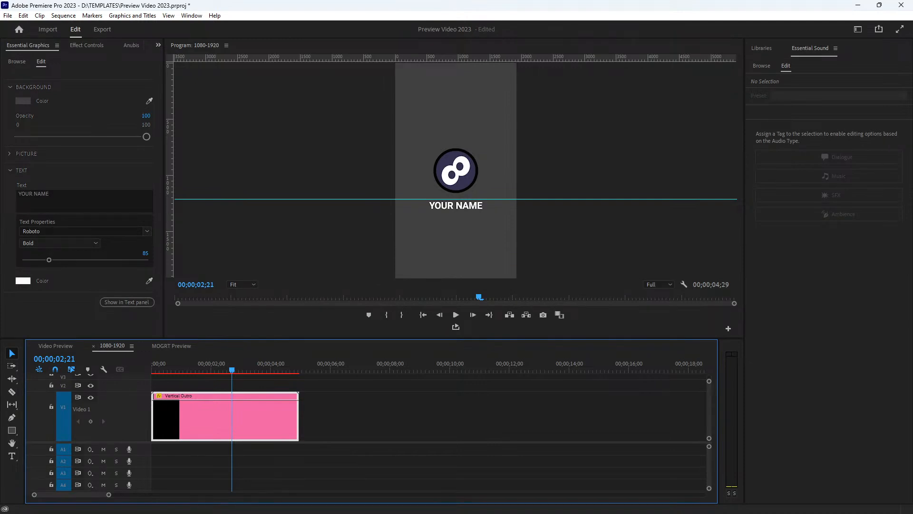
Step: Switch to After Effects, check the MOGRT composition around 0:00:01:28, and review the motion graphics template export settings without exporting
key("alt+Tab")
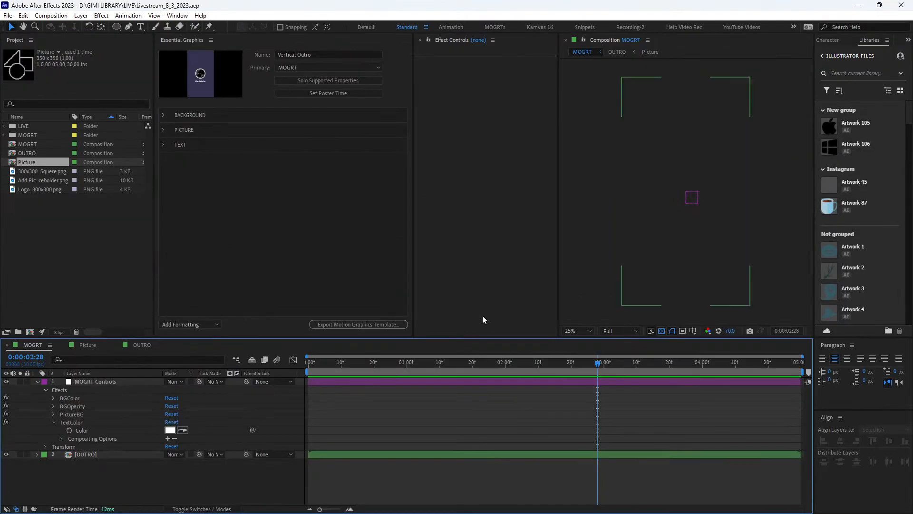
left_click_drag(412, 371, 499, 371)
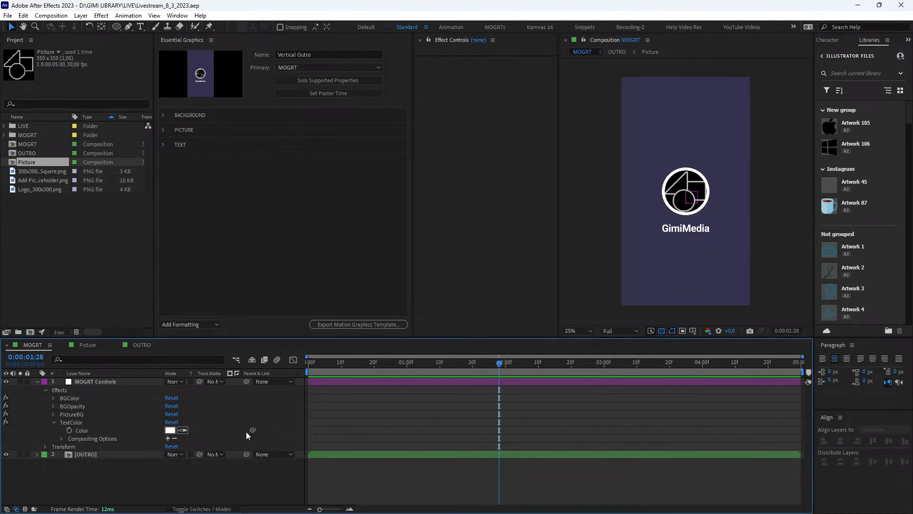
left_click(231, 236)
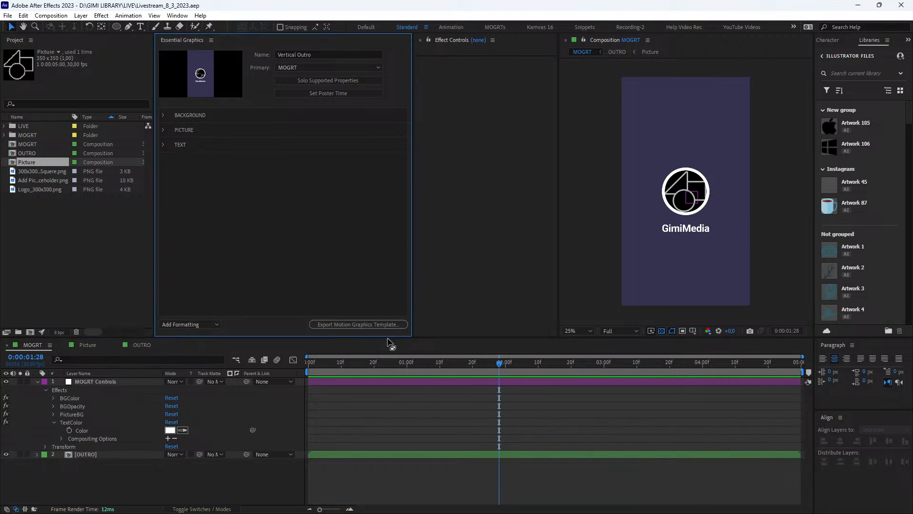
left_click(365, 323)
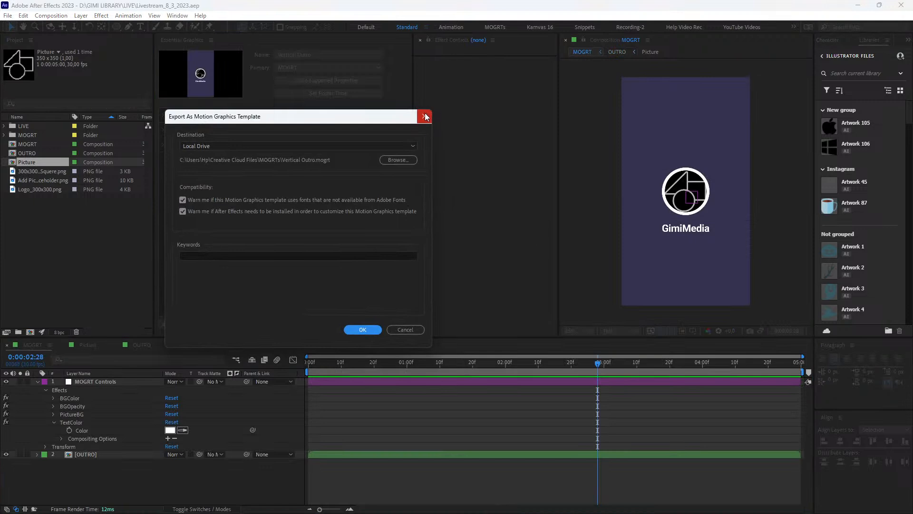
left_click(425, 116)
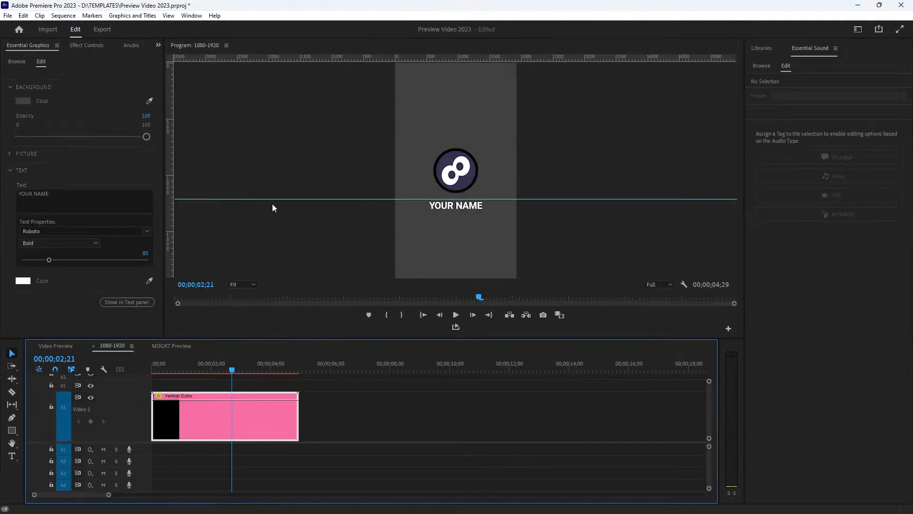
Step: In Premiere Pro, place a second Vertical Outro template on V1 at about 00;00;06;20 and select it
left_click(17, 62)
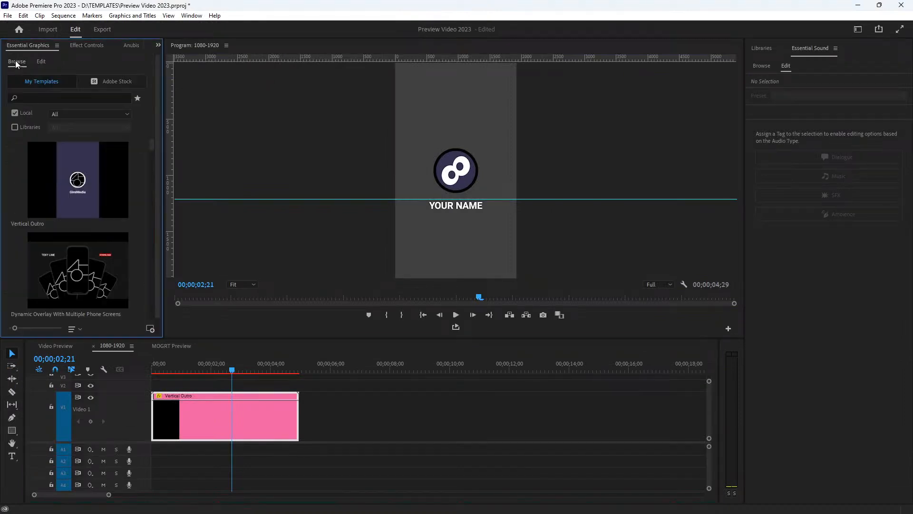
left_click(71, 180)
left_click_drag(355, 421, 351, 421)
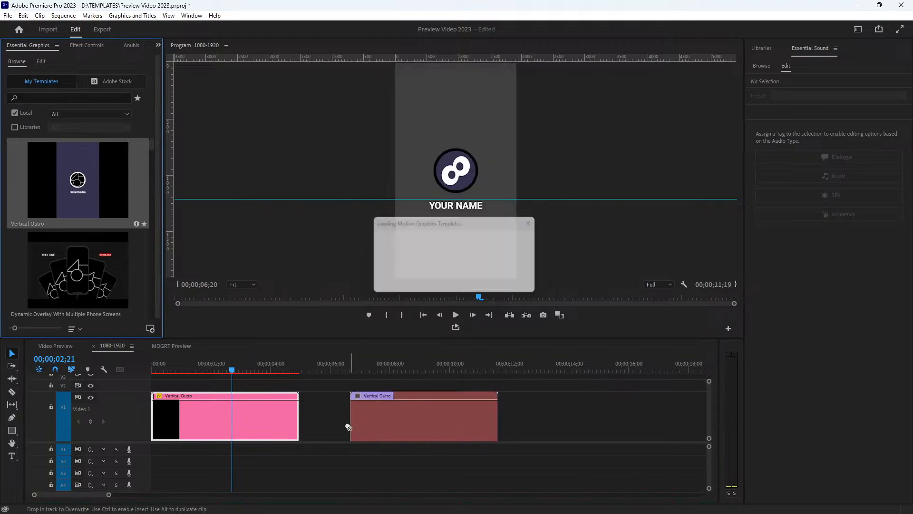
left_click(395, 426)
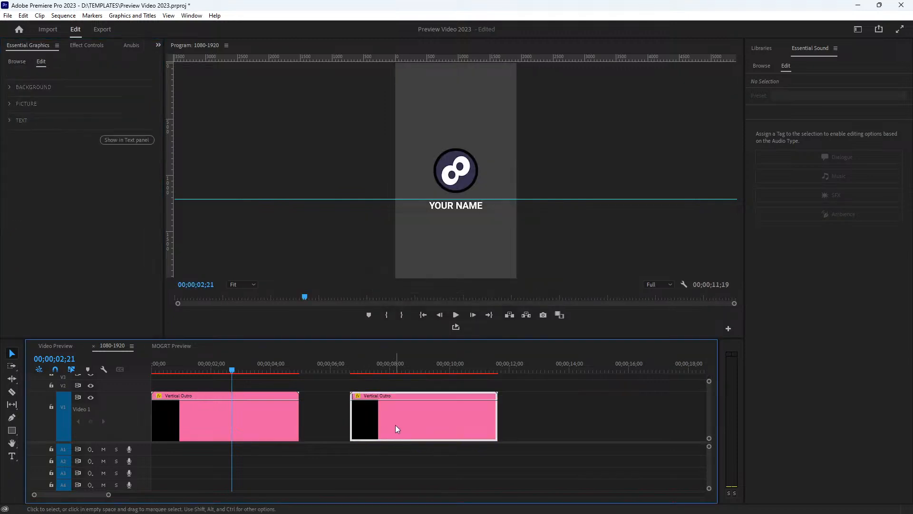
Step: Examine the second clip's BACKGROUND, PICTURE and TEXT controls and scrub through its default animation to about 00;00;08;05
left_click(38, 90)
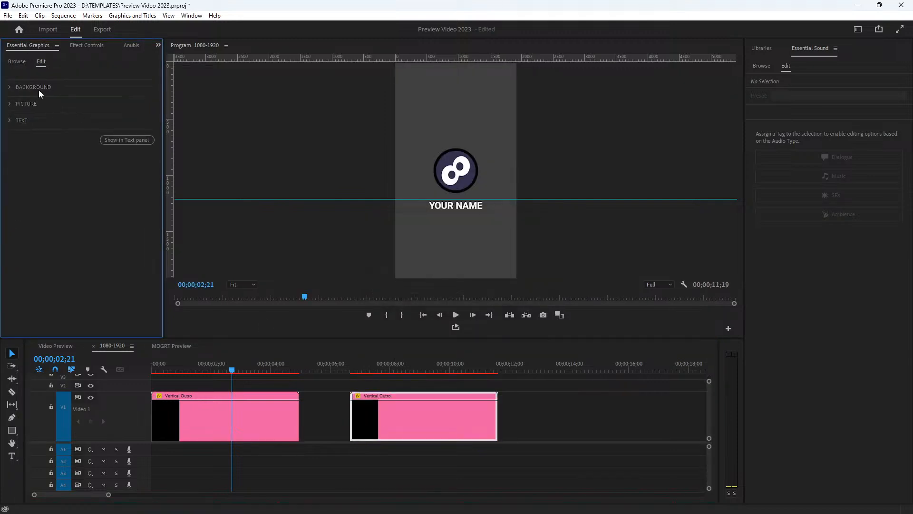
left_click(9, 121)
left_click(10, 104)
left_click(11, 87)
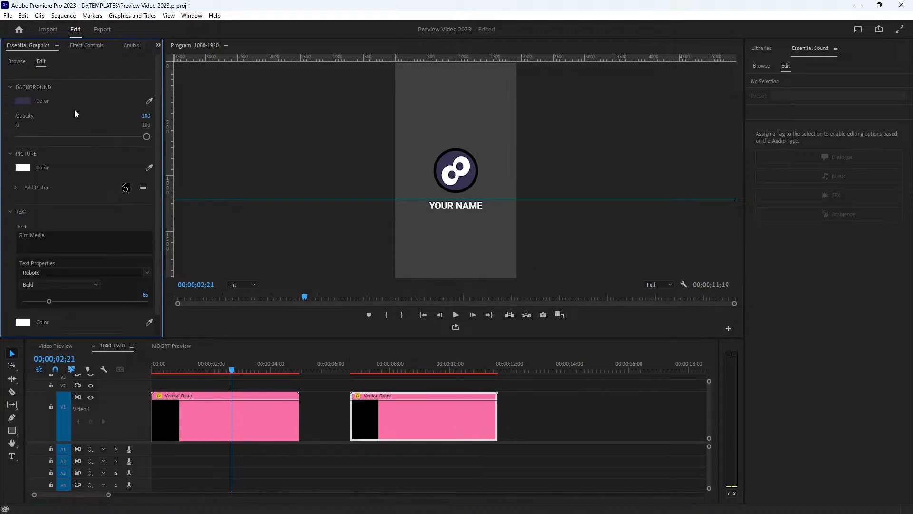
left_click(357, 370)
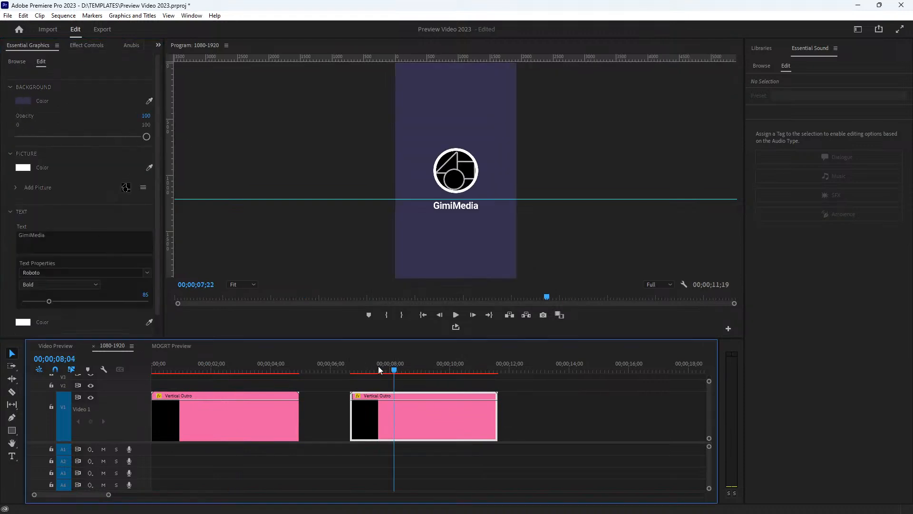
left_click_drag(378, 372, 396, 371)
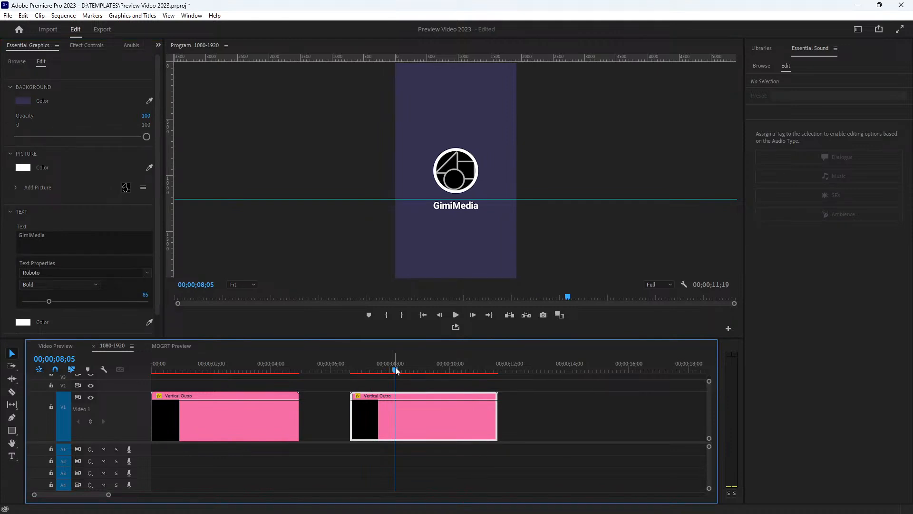